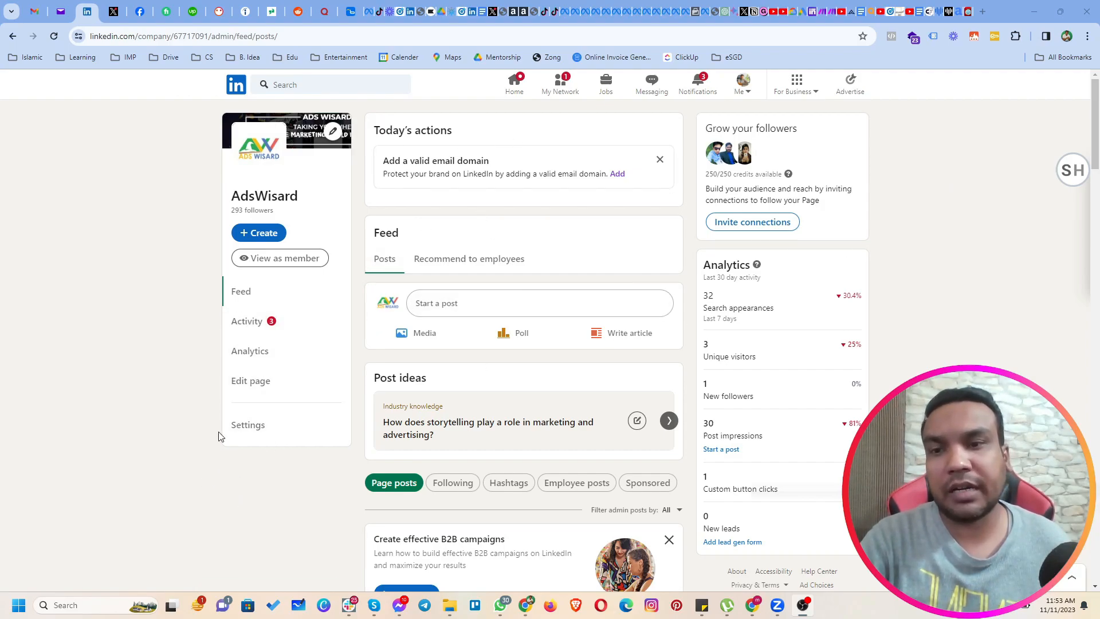
Open the admin management settings of the AdsWisard company page and review the current page admins.
click(269, 431)
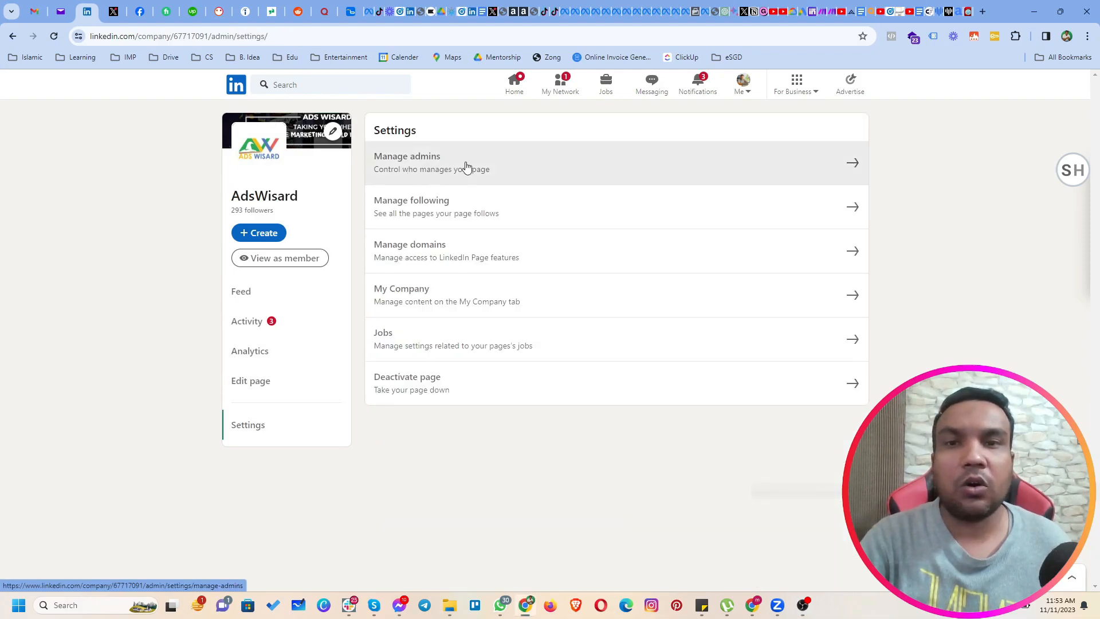
click(429, 172)
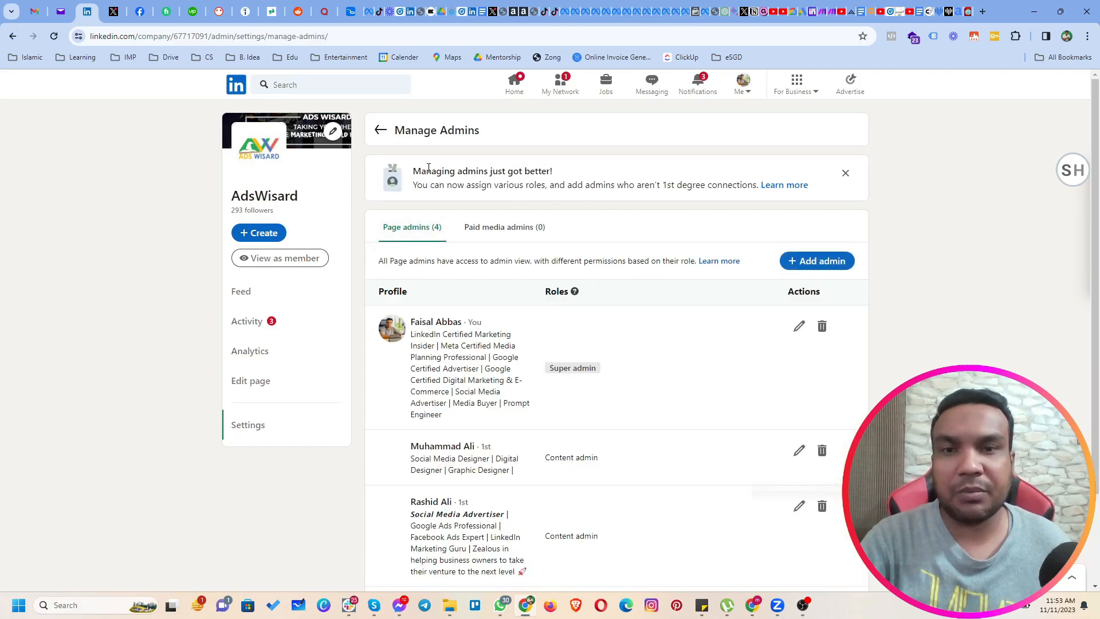
scroll(457, 290, down, 2)
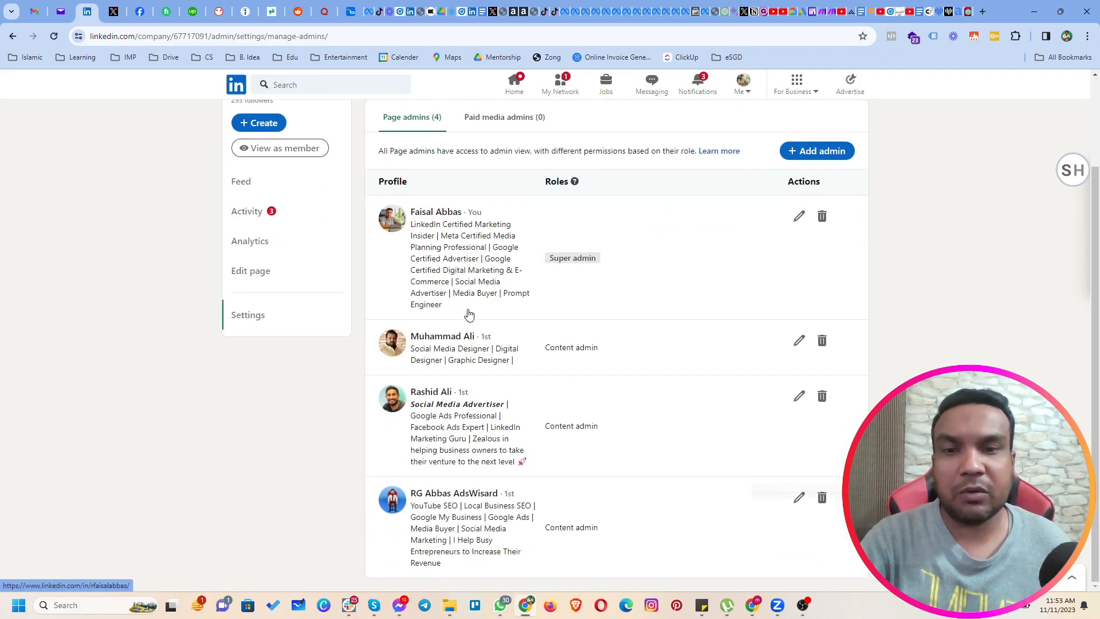
scroll(430, 313, up, 2)
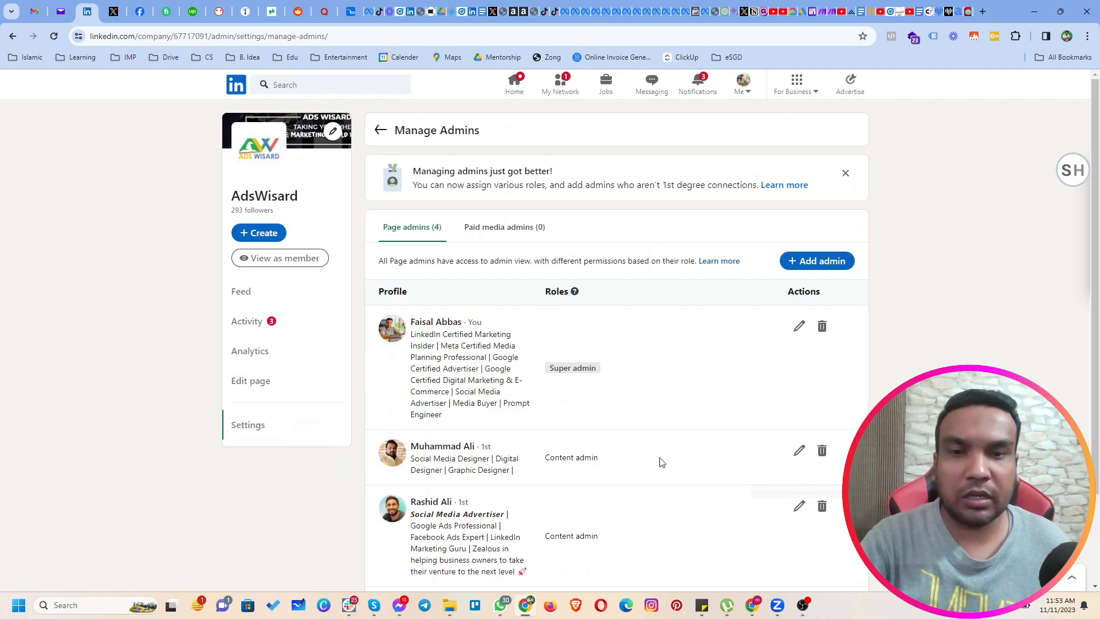
Try adding a searched connection as a page admin with the Content admin role, and discard the changes.
click(808, 265)
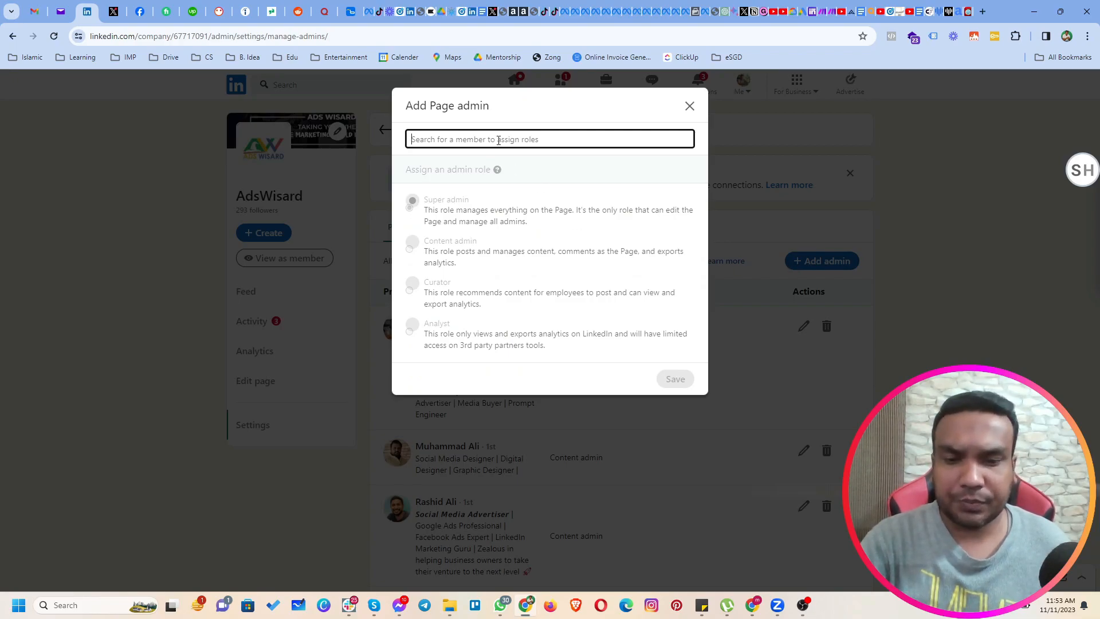
text(ali)
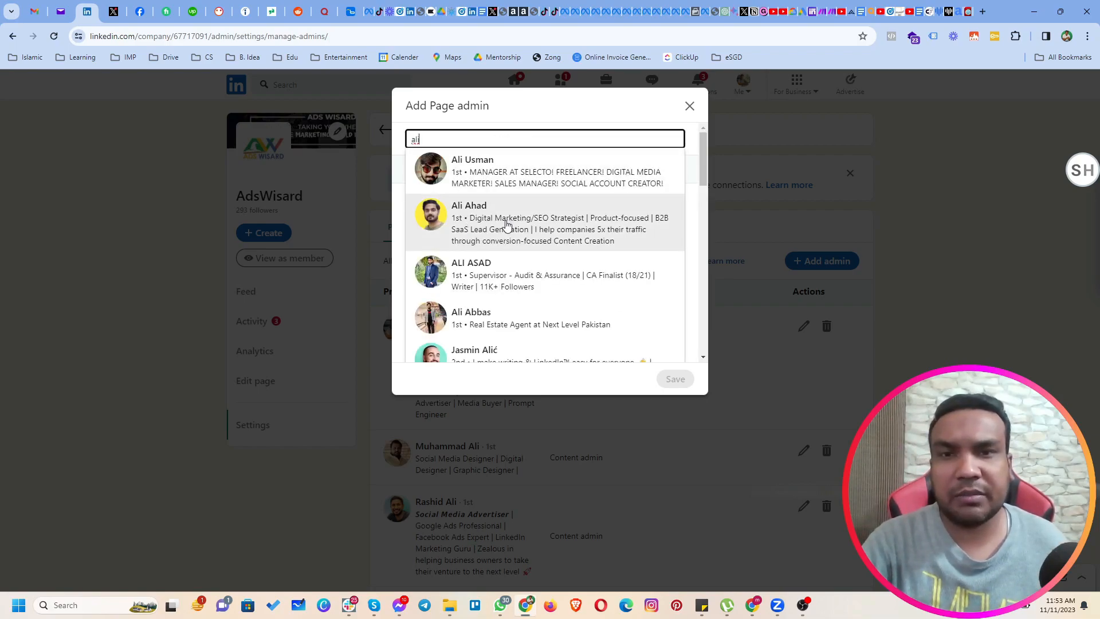
click(521, 170)
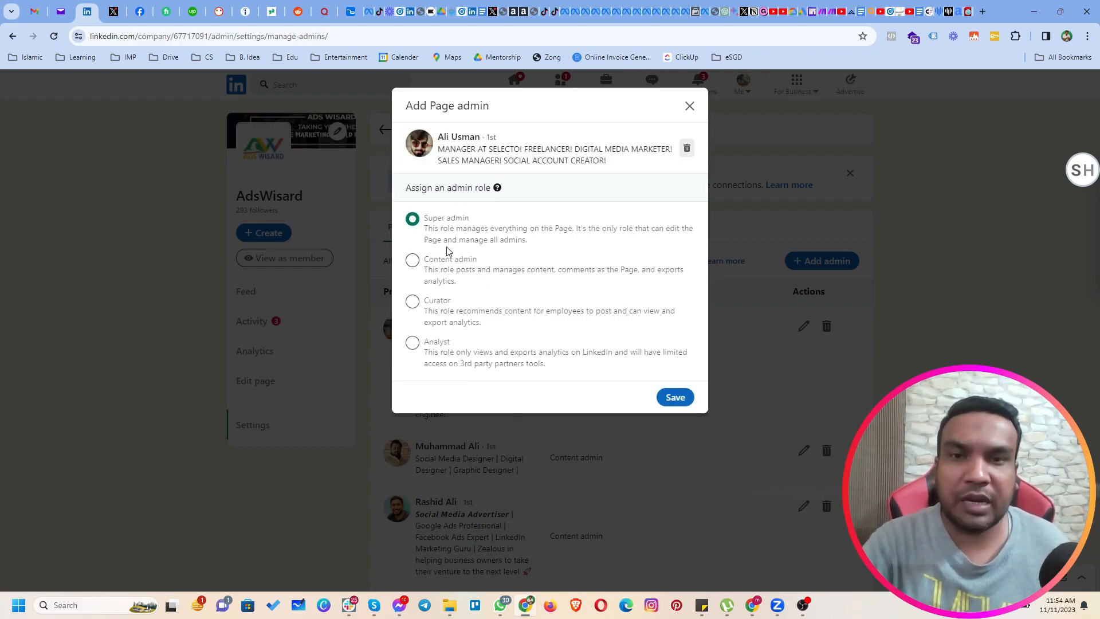
click(413, 260)
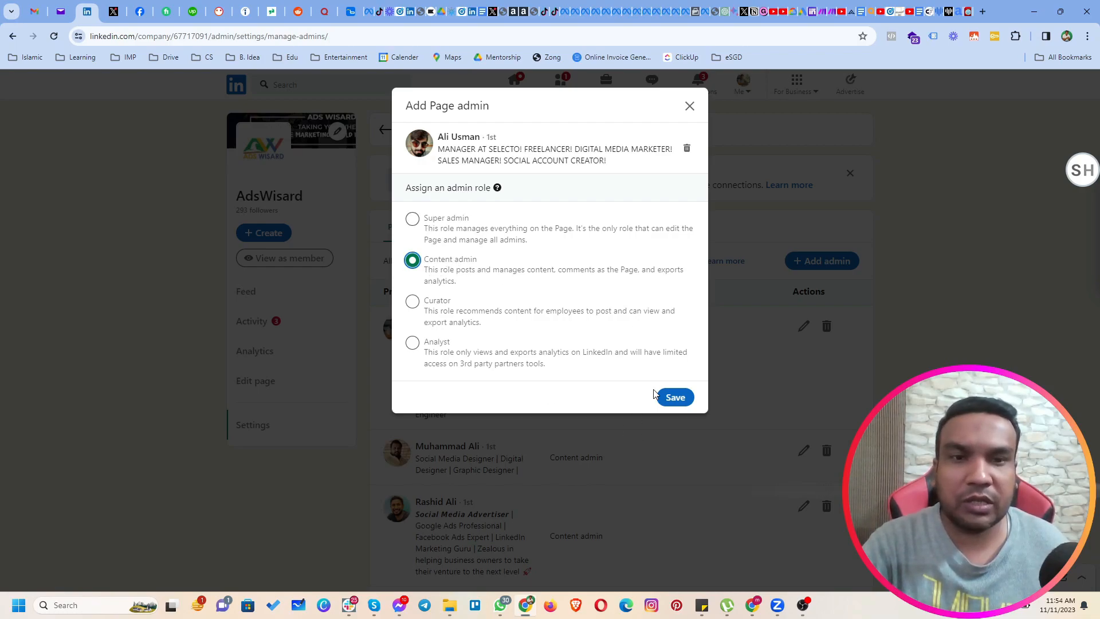
click(689, 106)
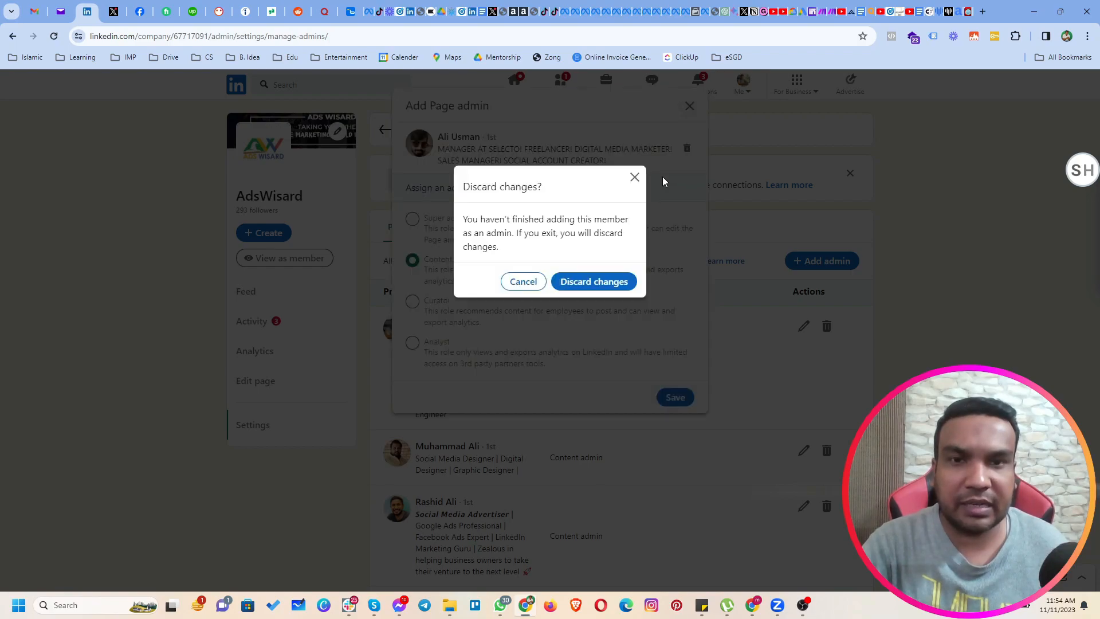
click(592, 290)
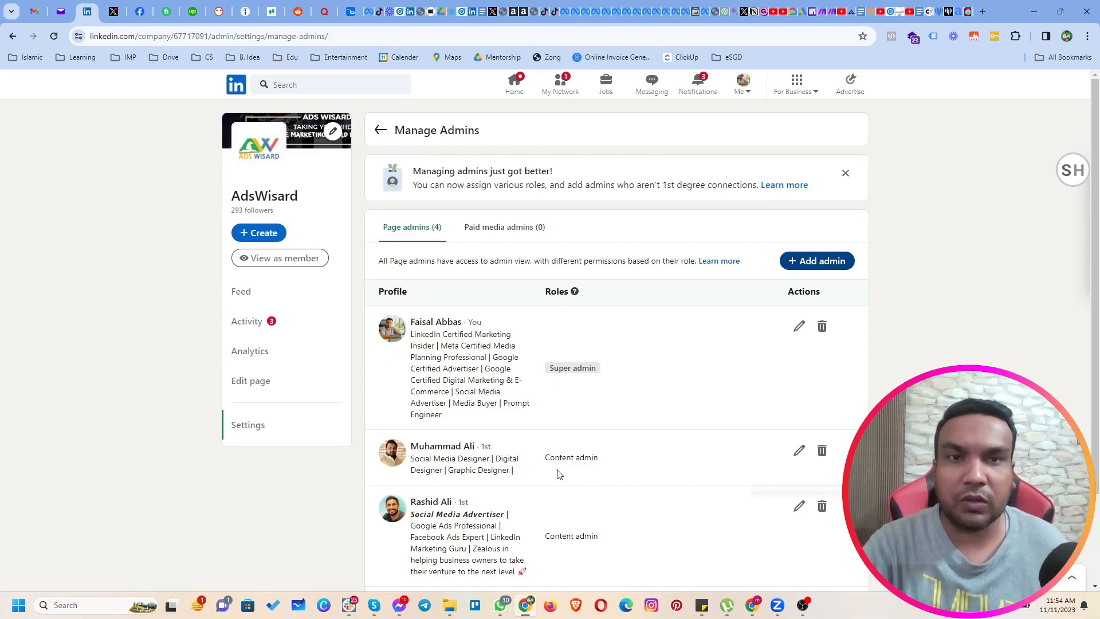
Switch to LinkedIn Campaign Manager and look through the detailed list of ad accounts.
click(851, 85)
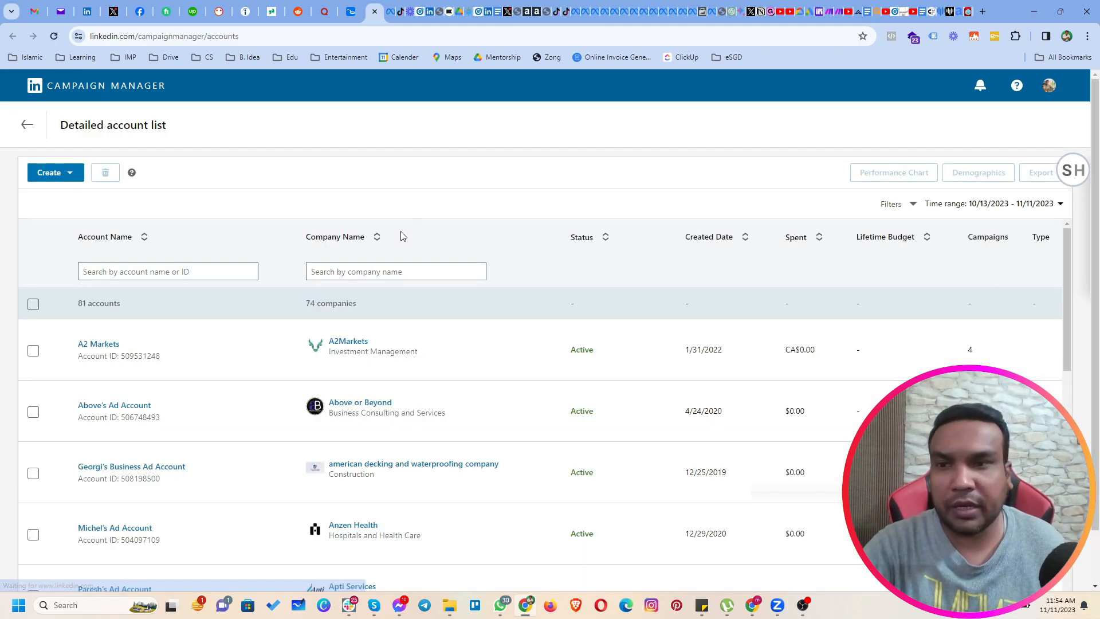
scroll(307, 366, down, 5)
scroll(304, 389, down, 5)
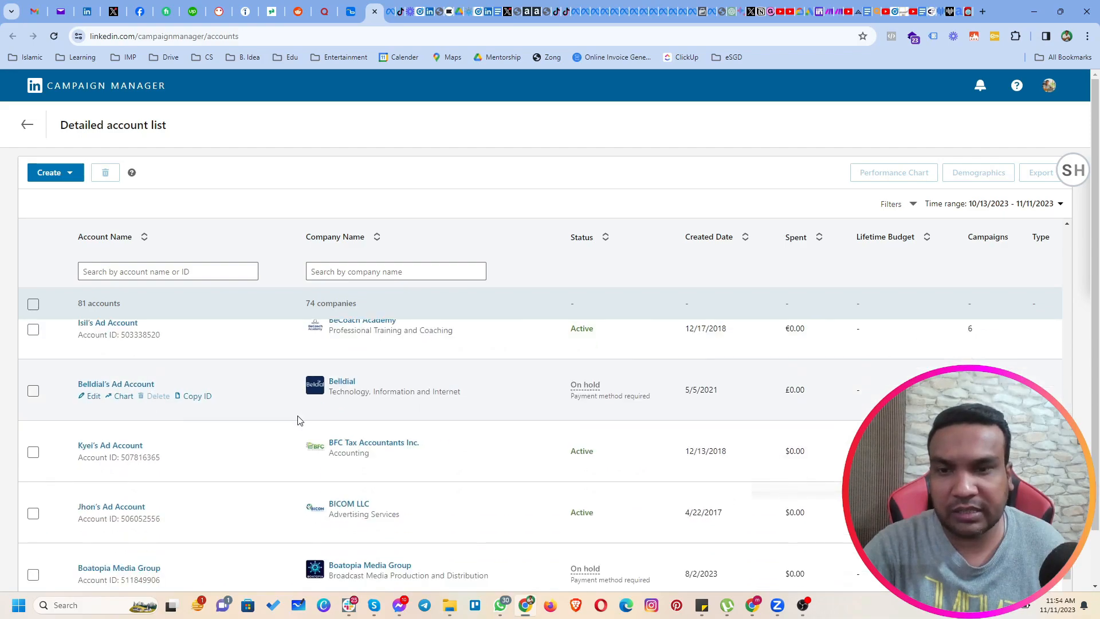
scroll(297, 421, up, 10)
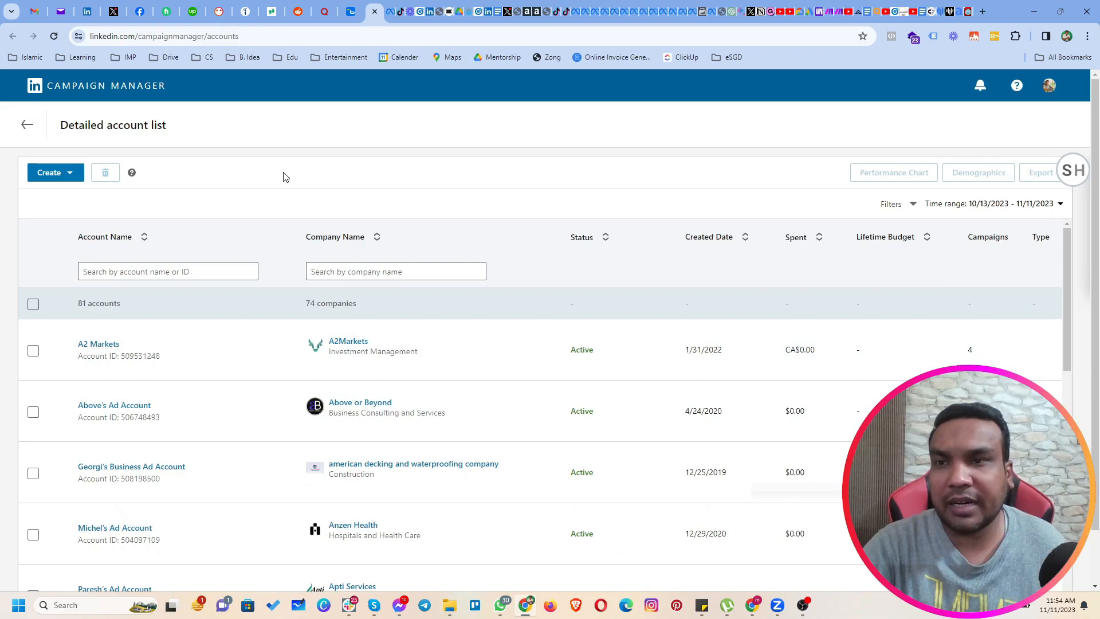
Open the form for a new ad account, examine its account name and LinkedIn Page association fields, and cancel it.
click(49, 179)
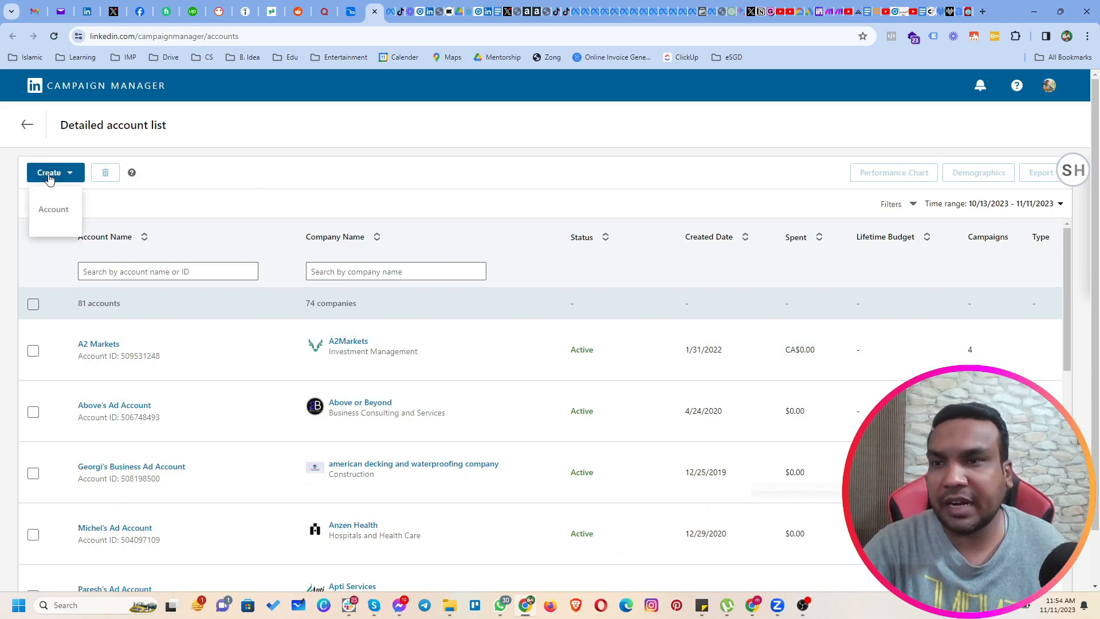
click(59, 210)
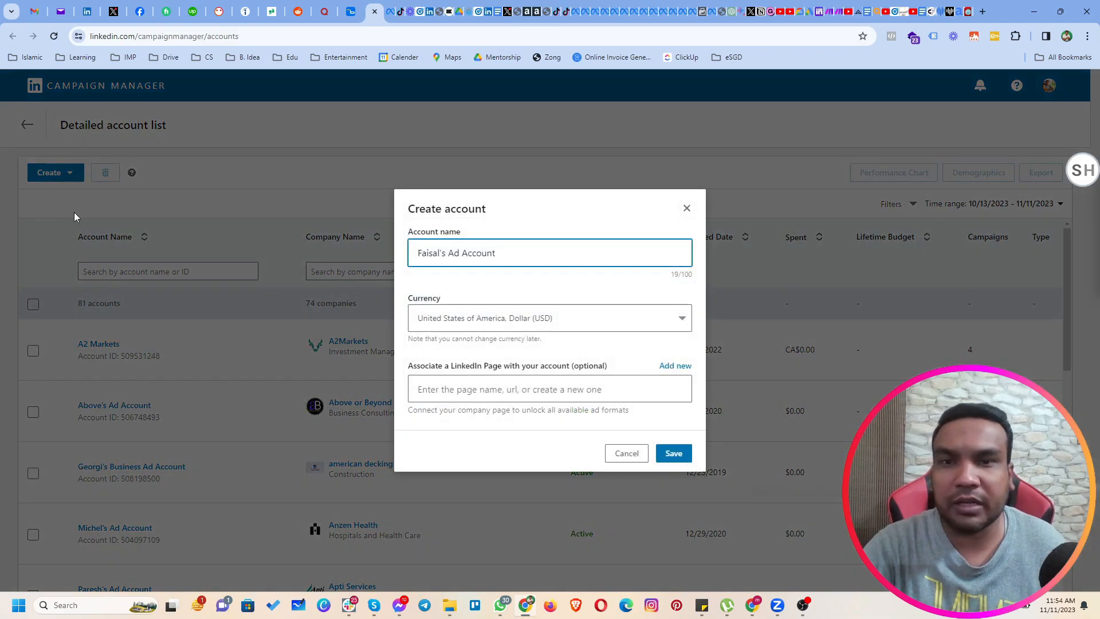
triple_click(523, 248)
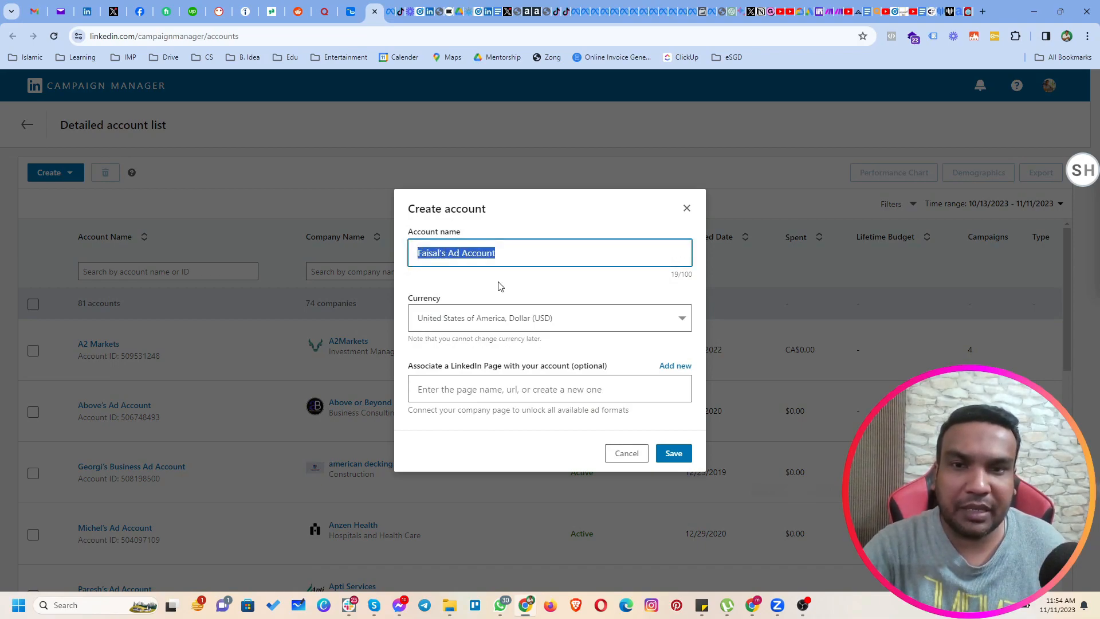
click(501, 389)
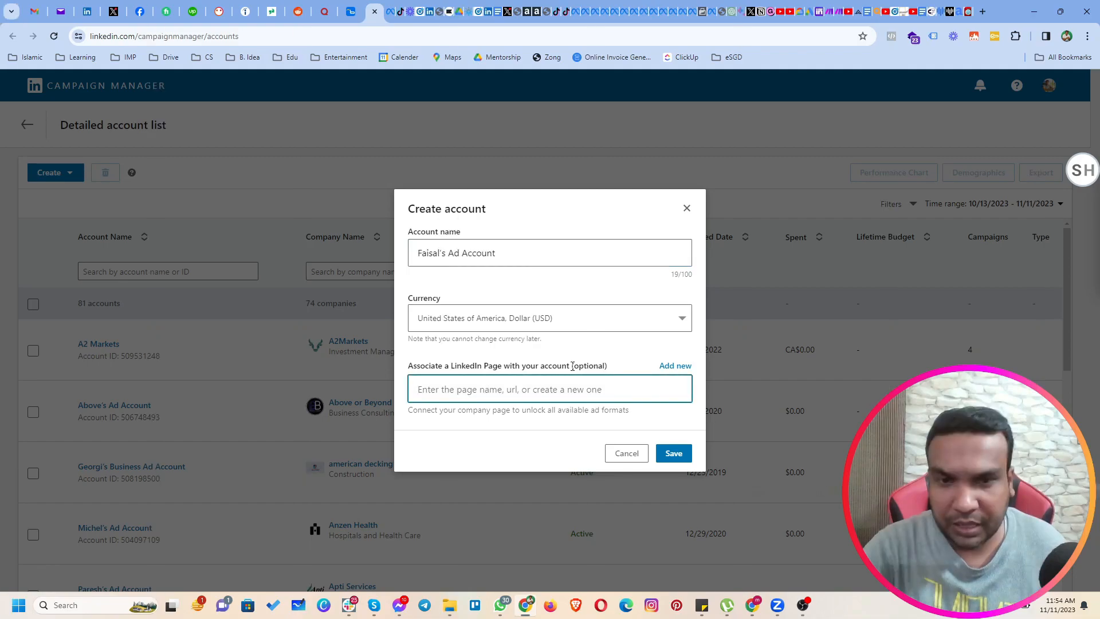
drag(572, 365, 608, 366)
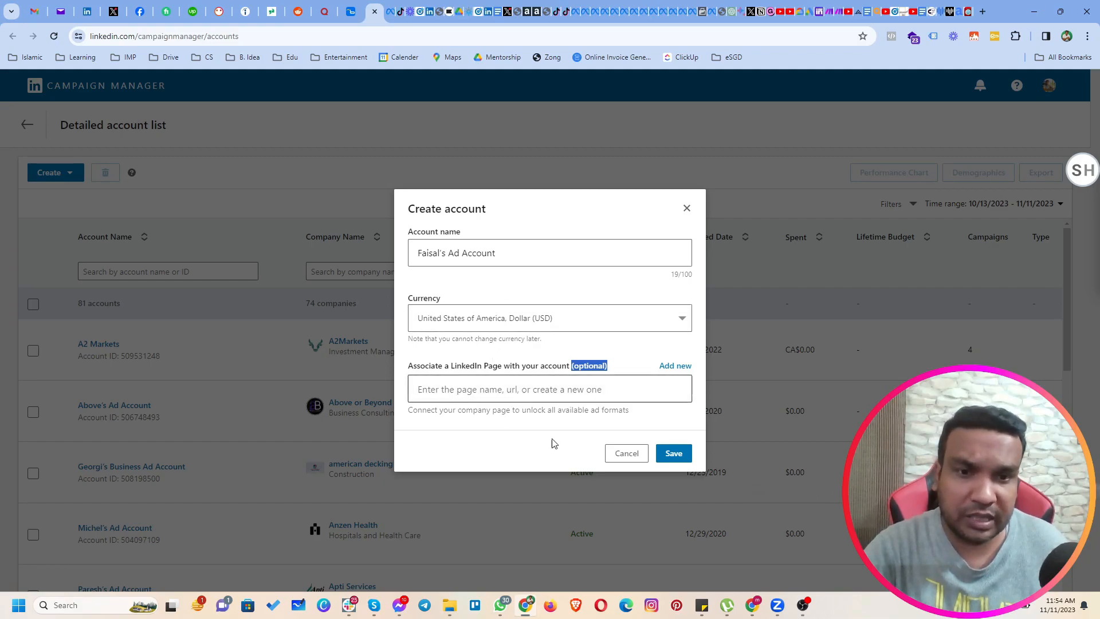
click(687, 208)
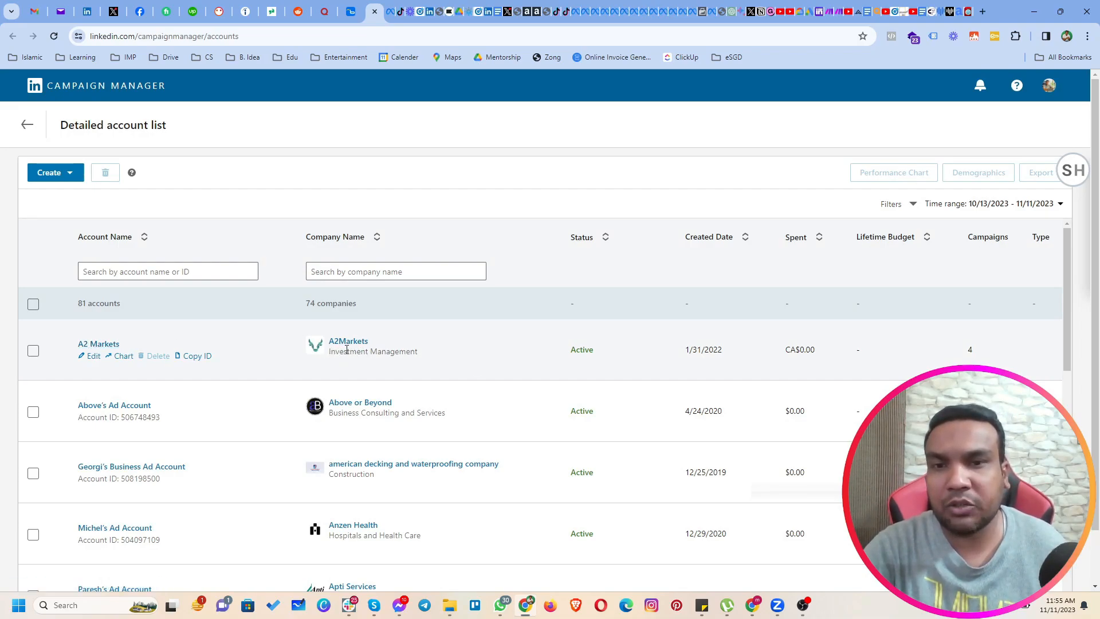
click(209, 273)
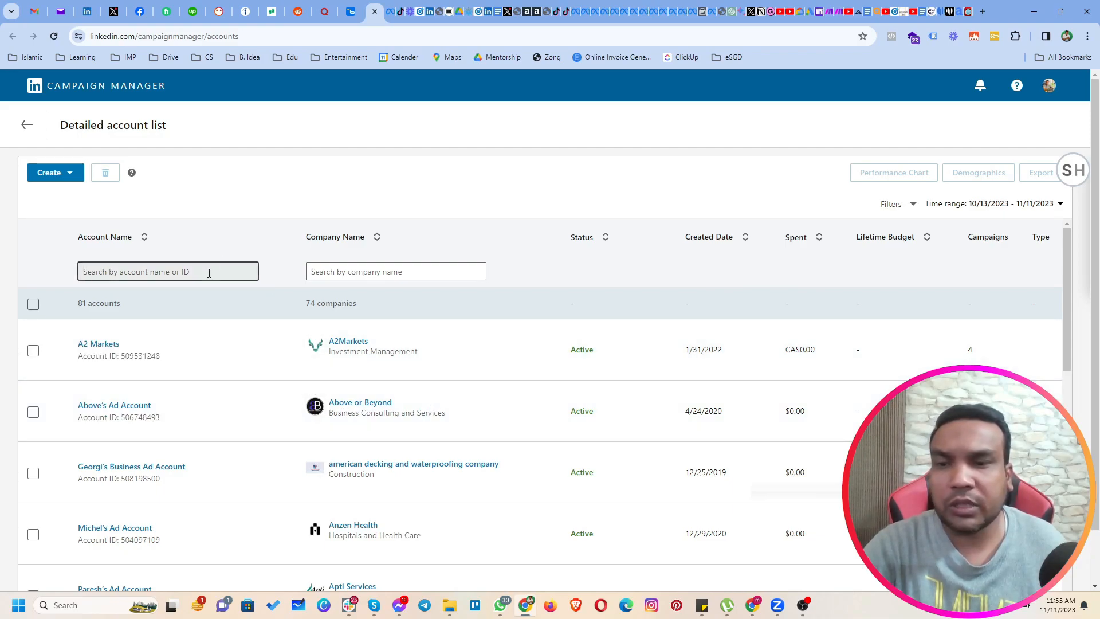
text(cen)
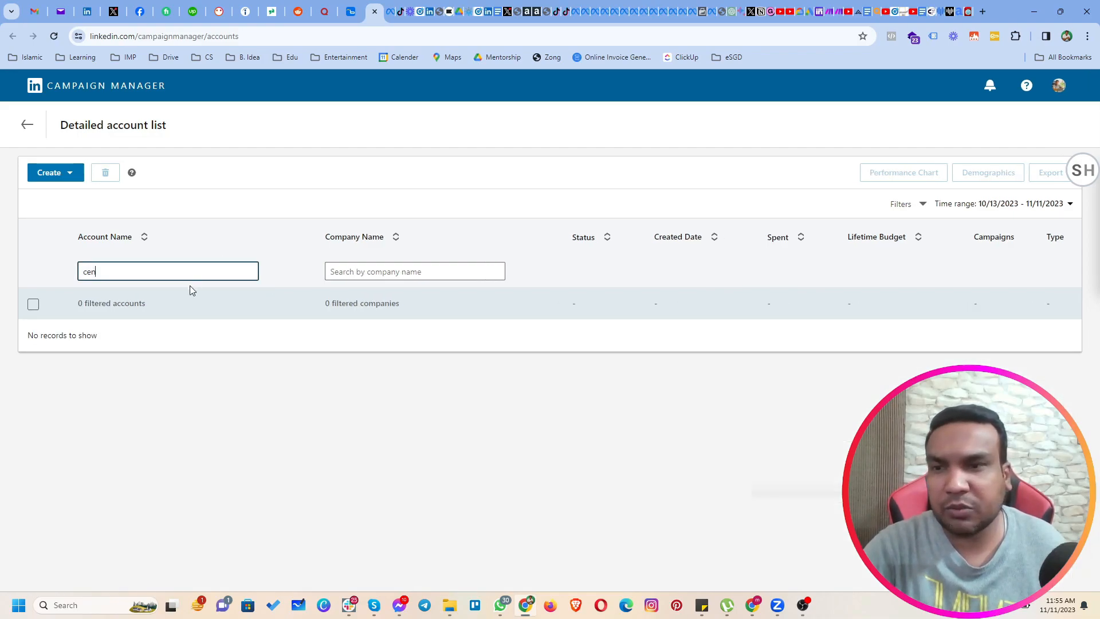
key(BackSpace)
key(BackSpace)
key(BackSpace)
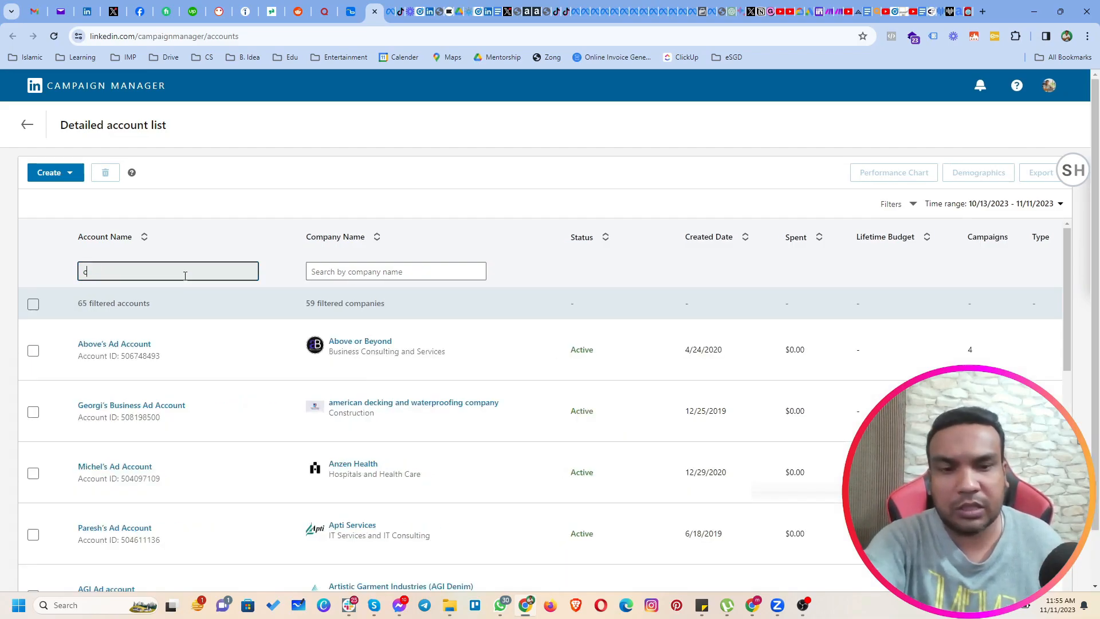
Filter the accounts by the name "fa" and open the ad account that belongs to CentennialSol.
text(fa)
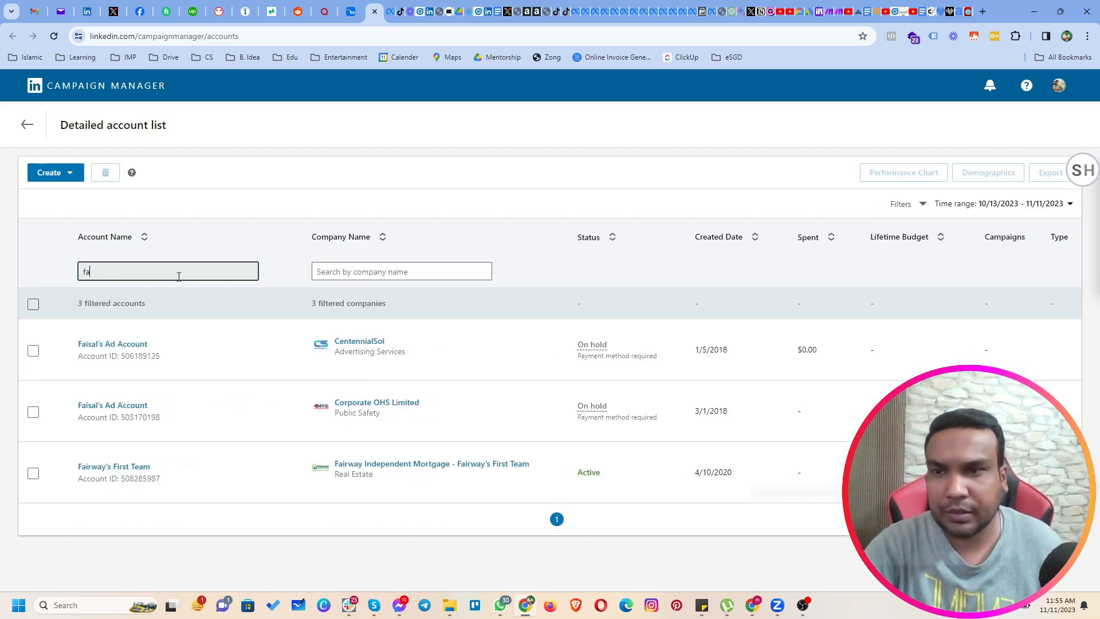
mouse_move(270, 336)
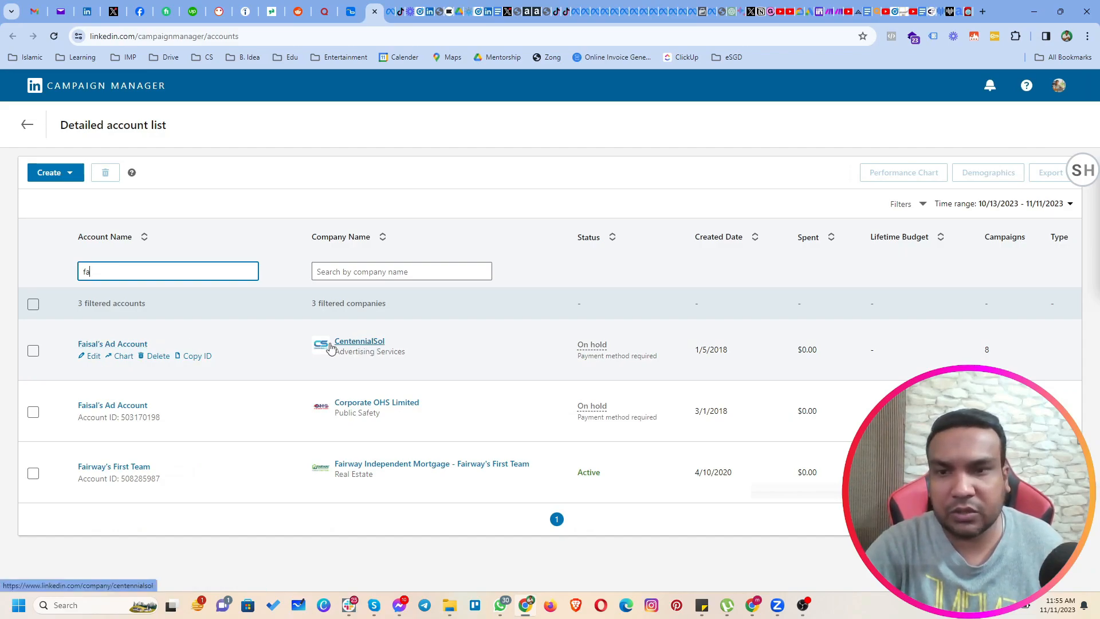
click(138, 346)
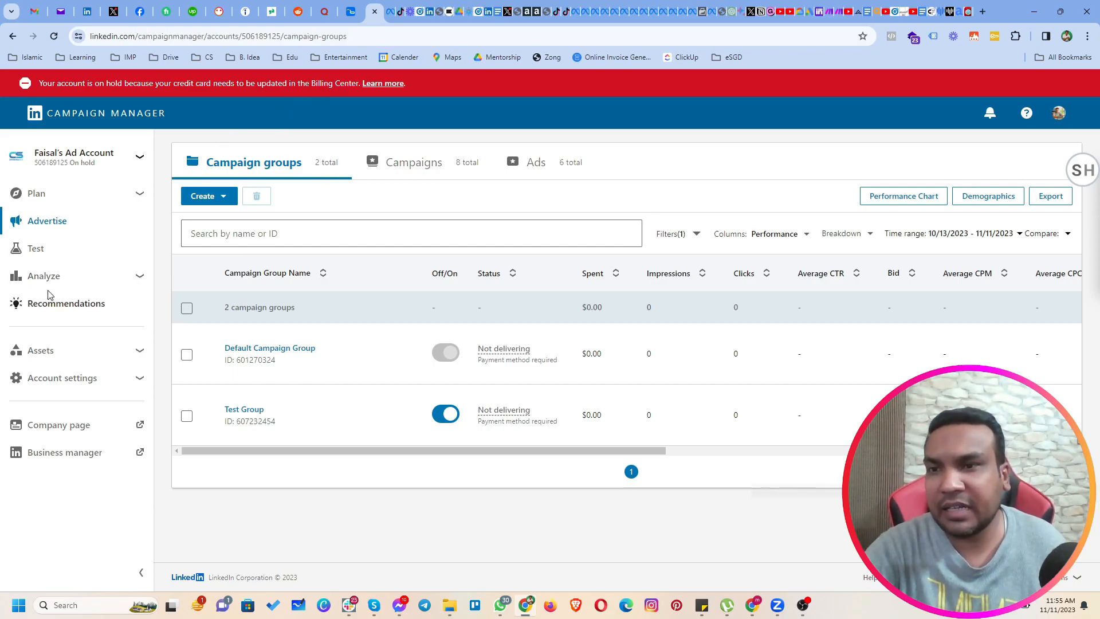
Open the billing center of the ad account and view its payment method and business information.
click(109, 358)
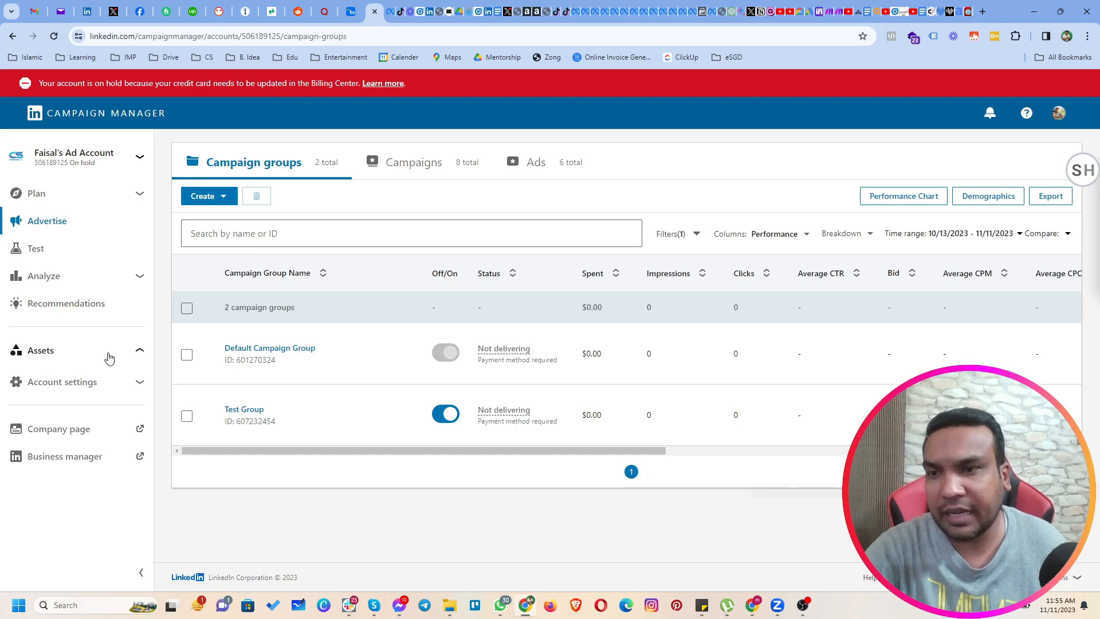
click(106, 457)
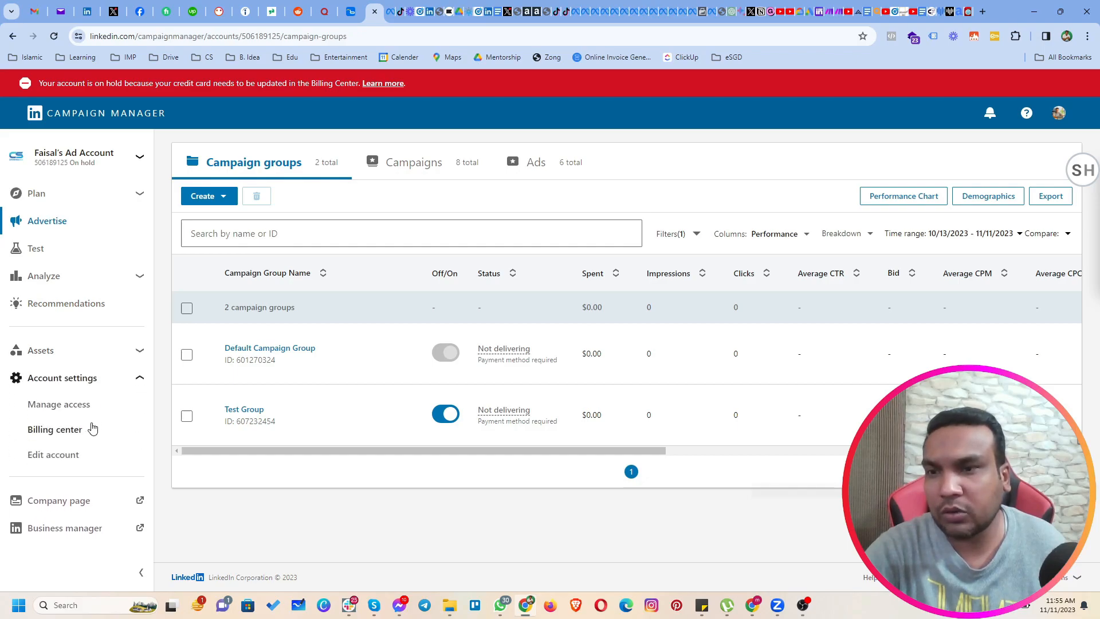
click(65, 438)
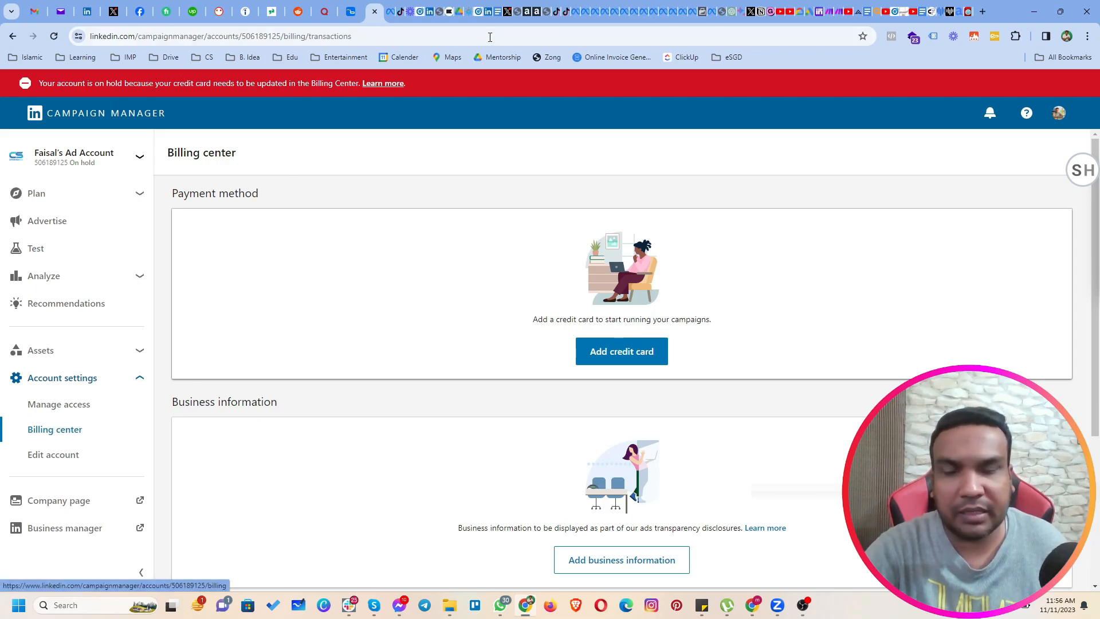
Open the ad account's access management, start adding a user, and look through the members matching the person's short name.
click(50, 405)
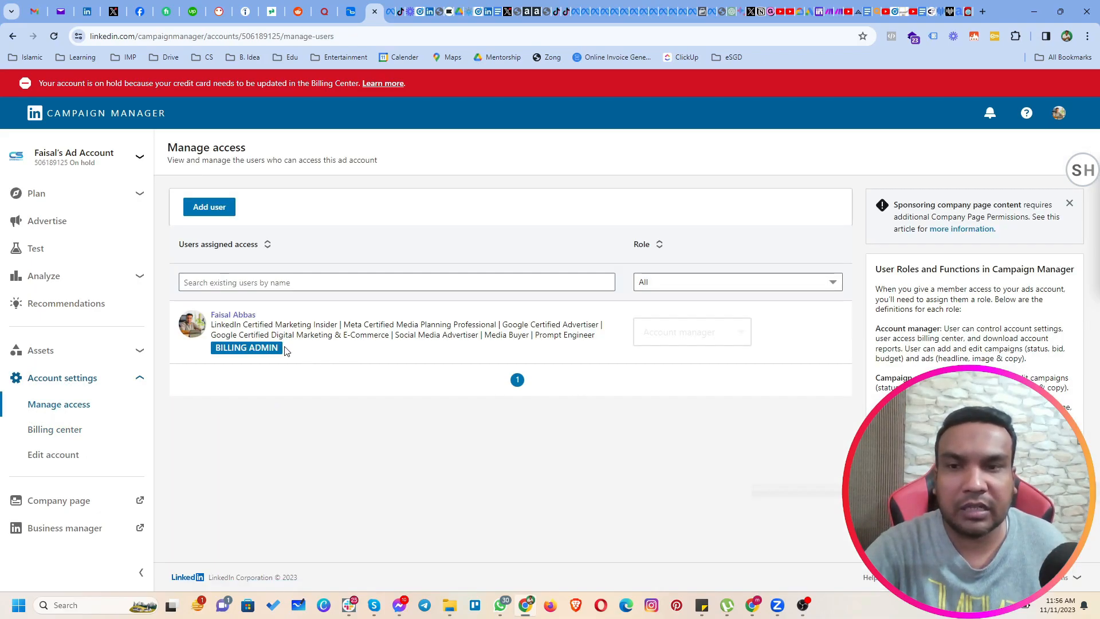
click(218, 208)
click(543, 248)
text(ali)
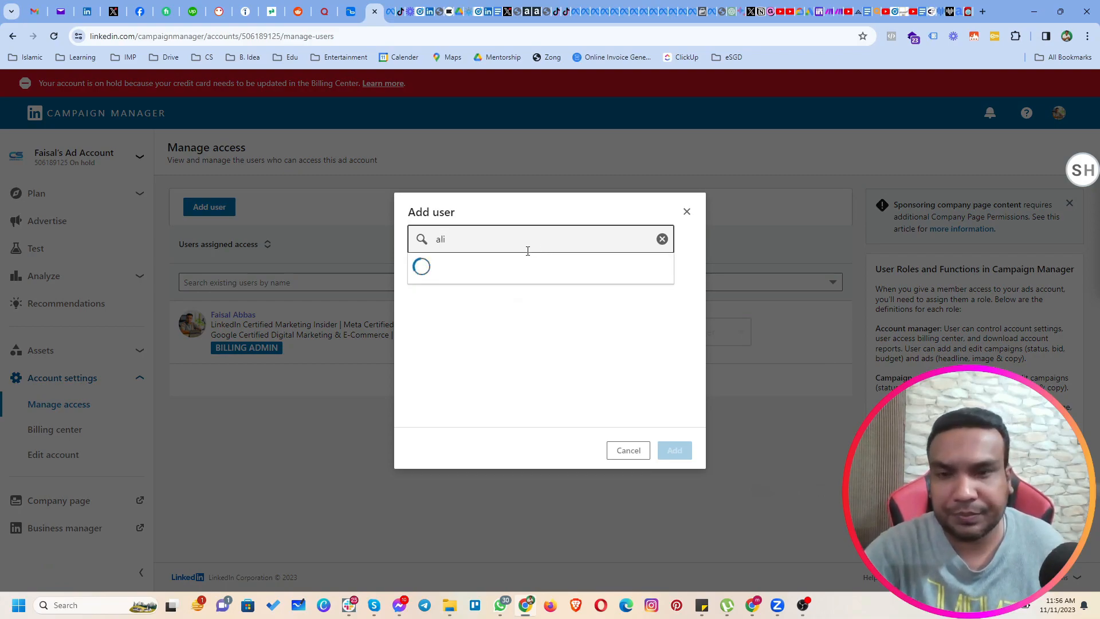
scroll(550, 343, down, 2)
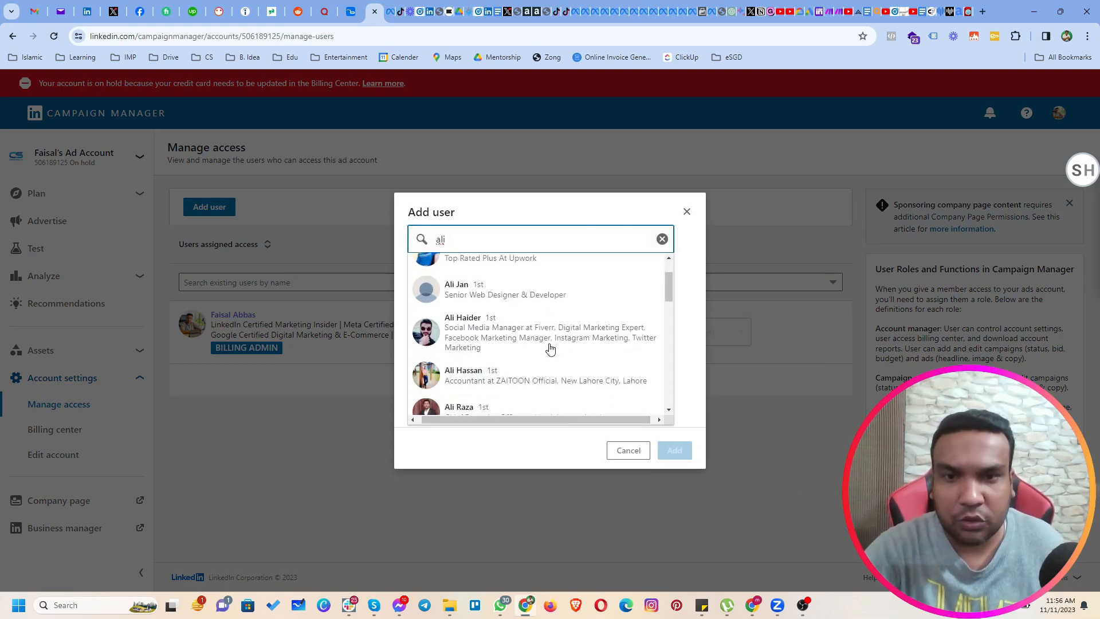
scroll(550, 352, down, 5)
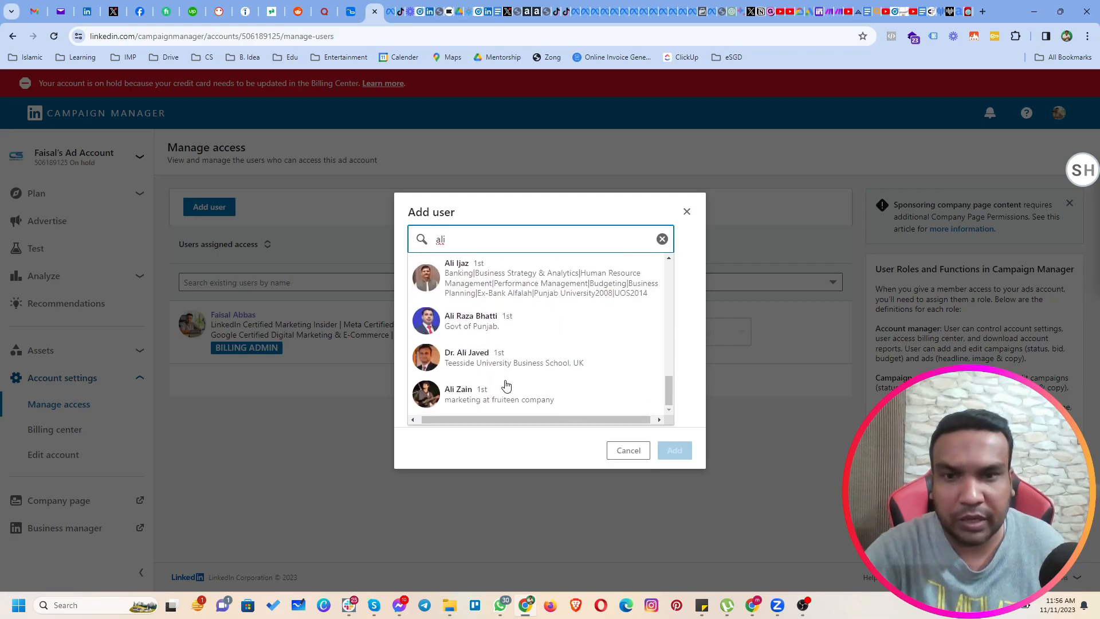
scroll(505, 355, up, 7)
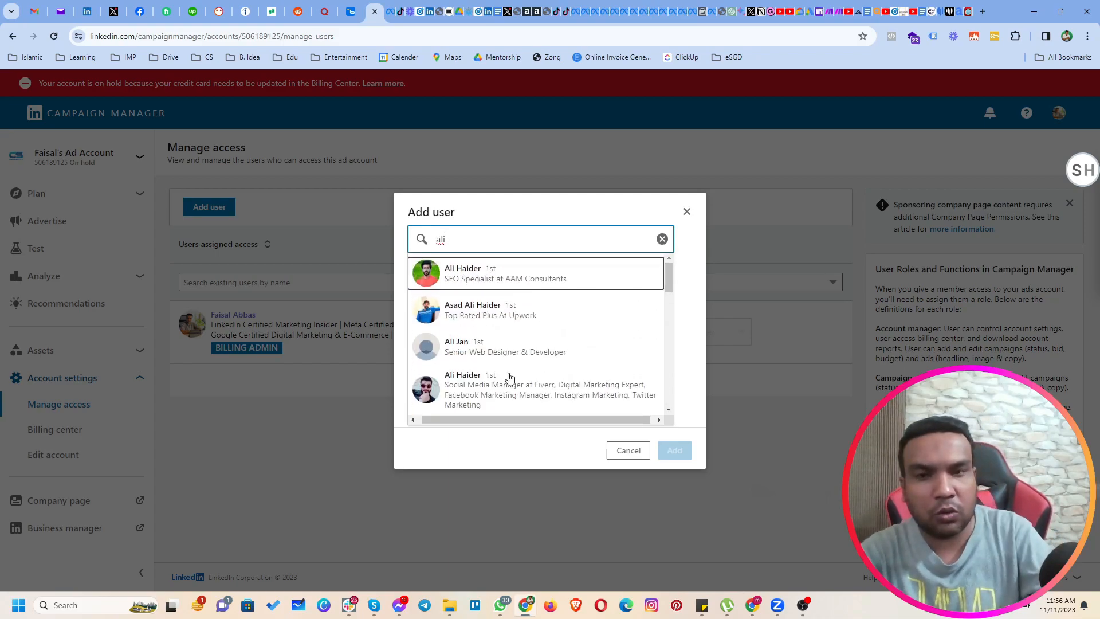
Narrow the member search for the new user by putting the person's first name before the existing search text.
key(Home)
text(muhamm)
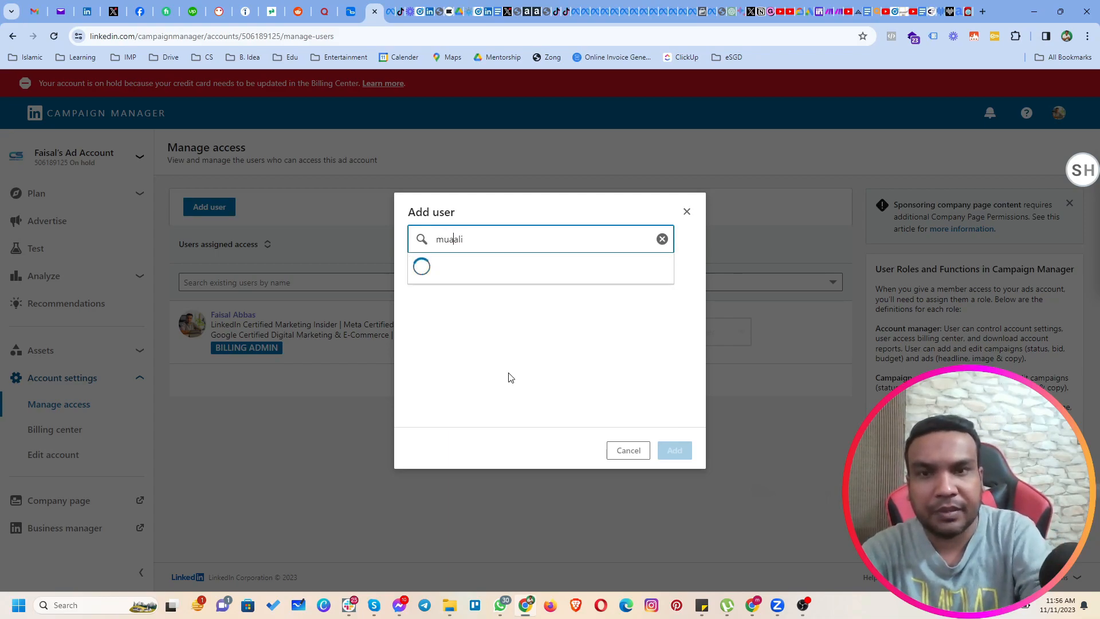
text(ad)
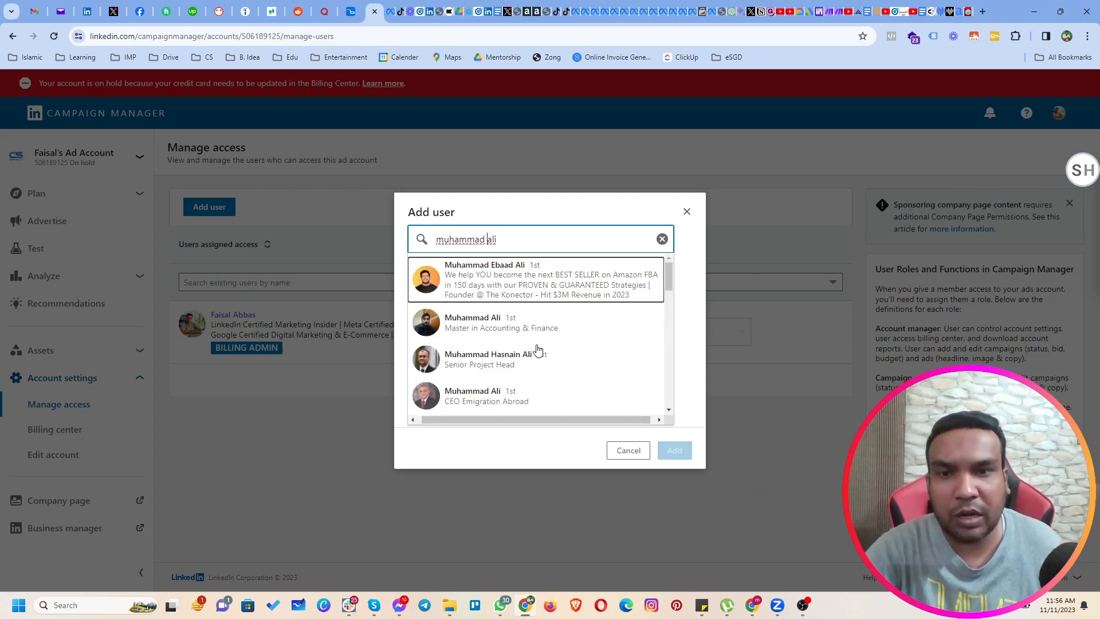
Pick the social media designer as the new user with the Campaign manager role, and close the dialog without adding them.
scroll(536, 352, down, 3)
click(524, 343)
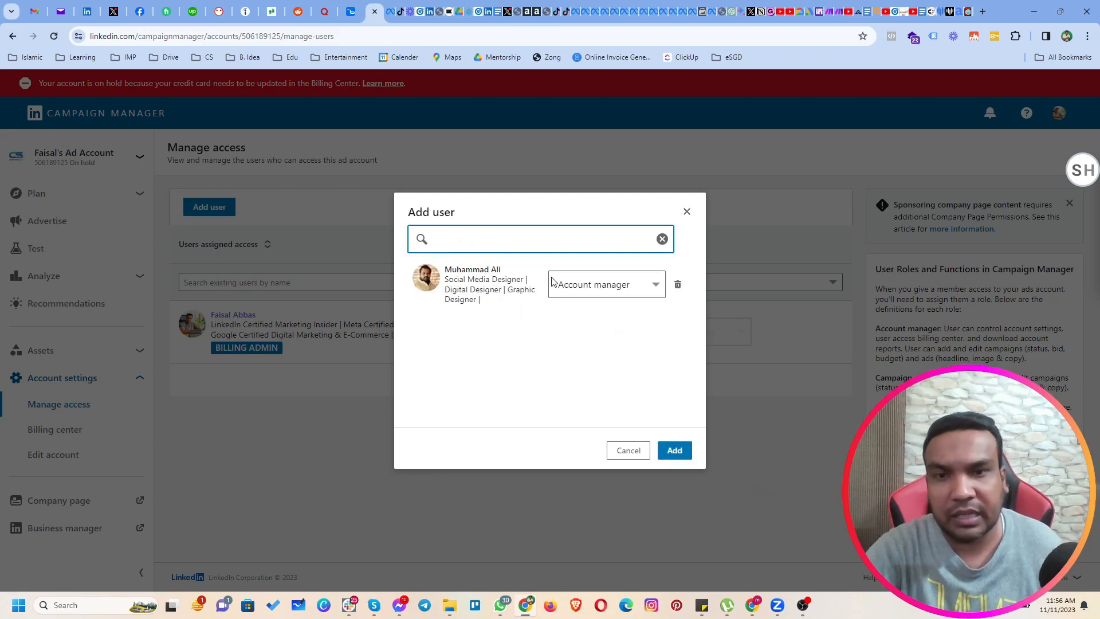
click(573, 290)
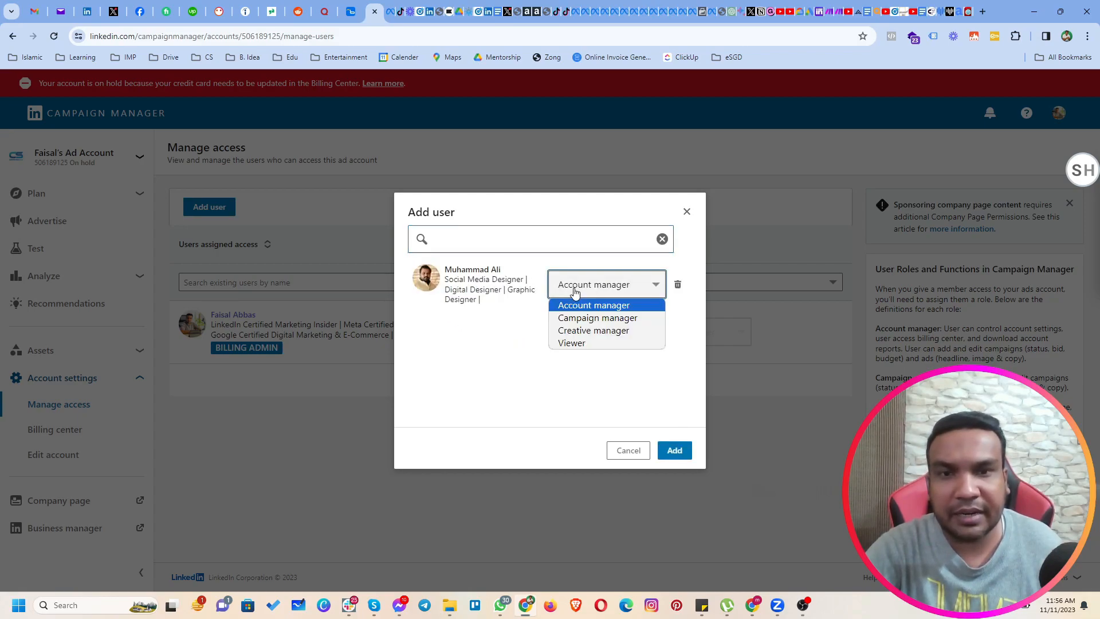
click(588, 319)
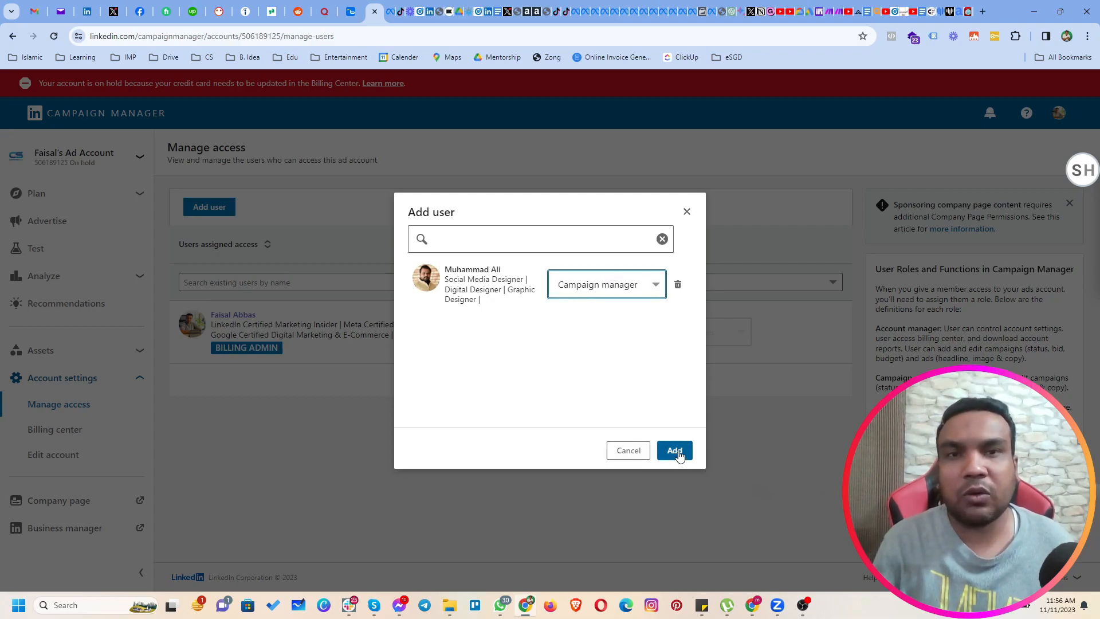
click(687, 213)
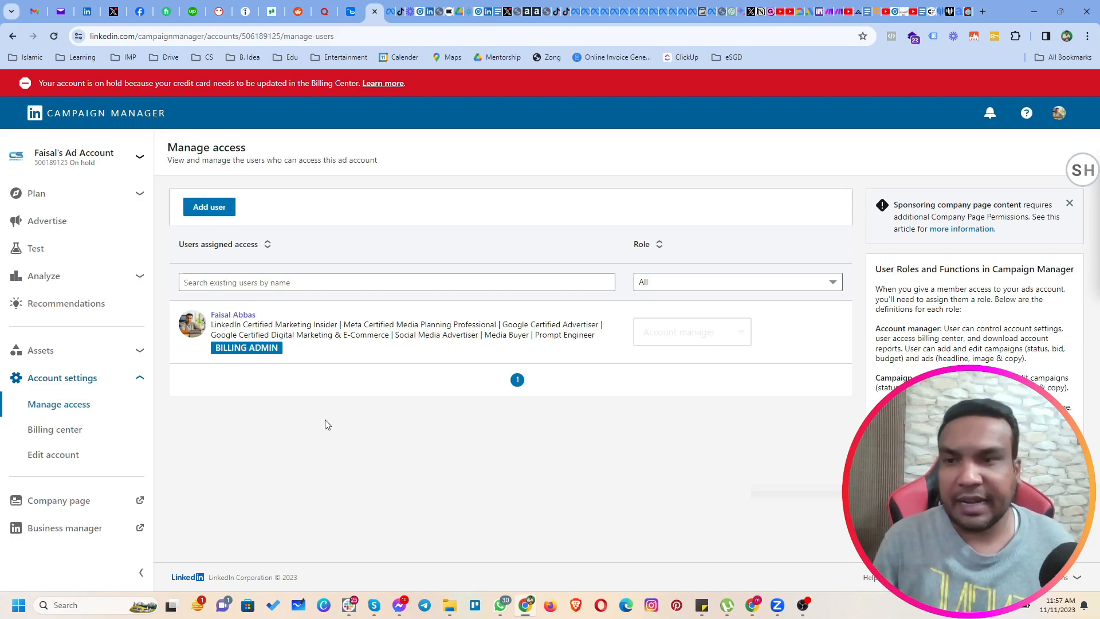
Open the ad account's Insight Tag page and copy the code for installing the tag yourself.
click(97, 280)
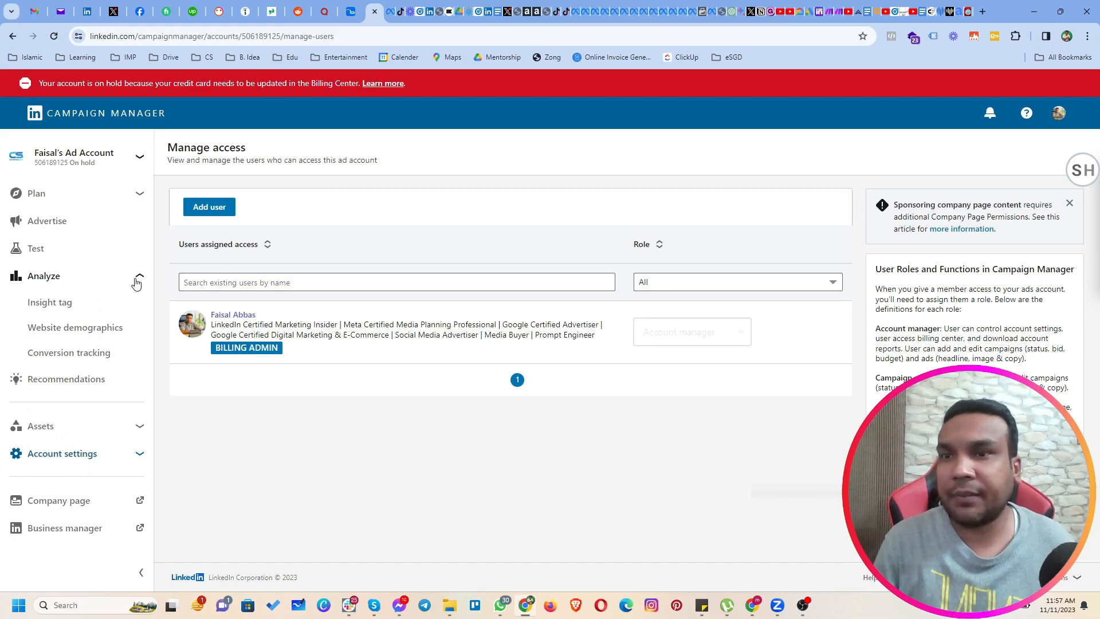
click(55, 305)
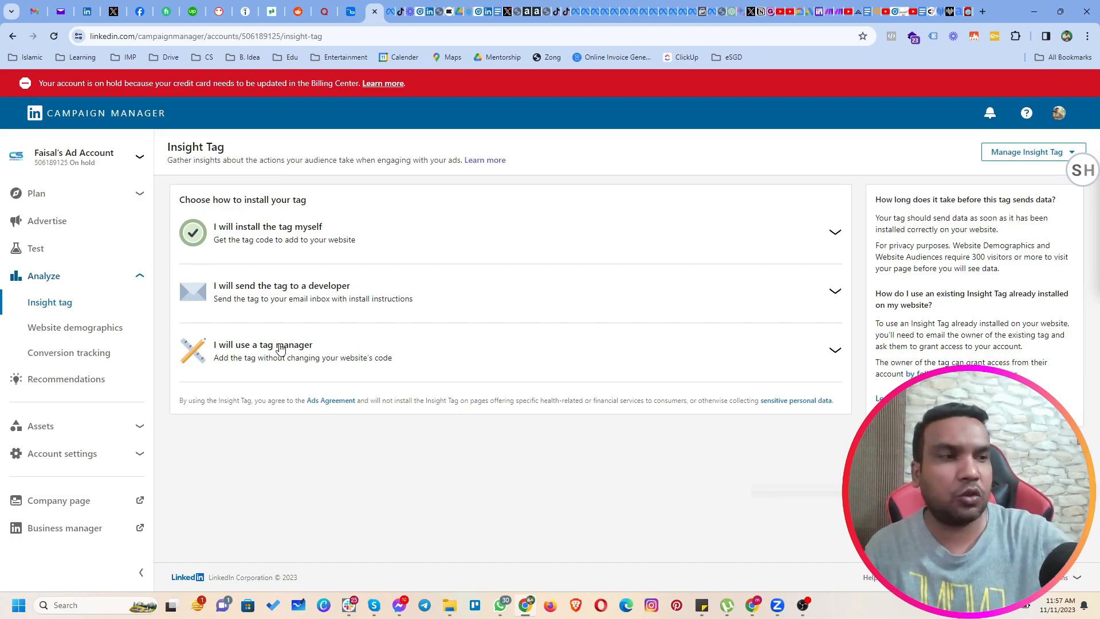
click(275, 241)
click(410, 419)
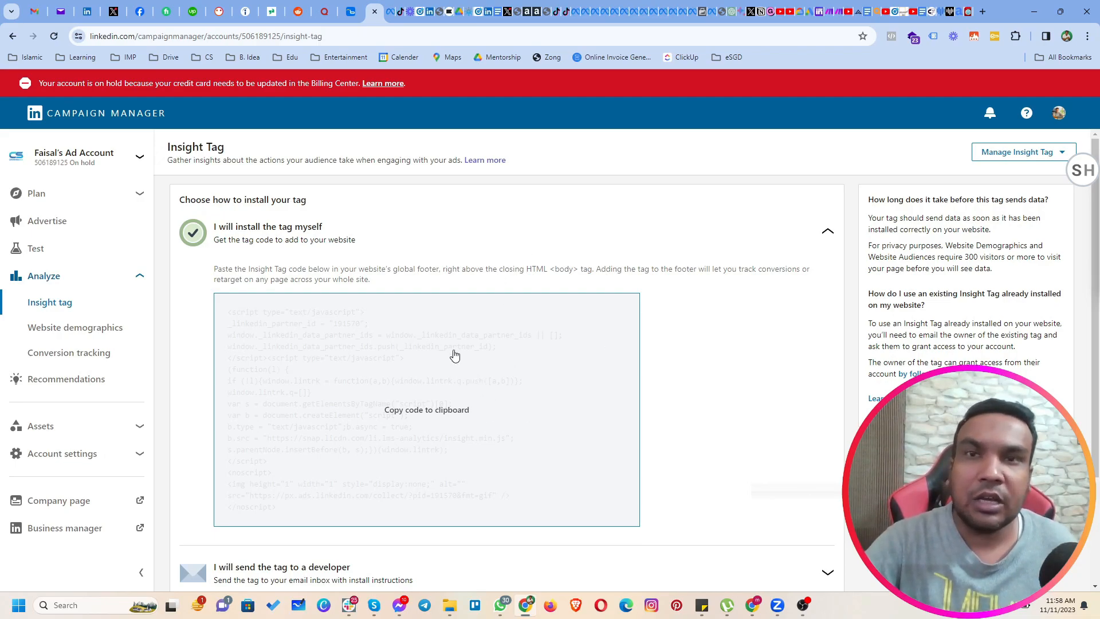
Expand the tag manager installation option and copy the LinkedIn partner ID.
scroll(332, 426, down, 3)
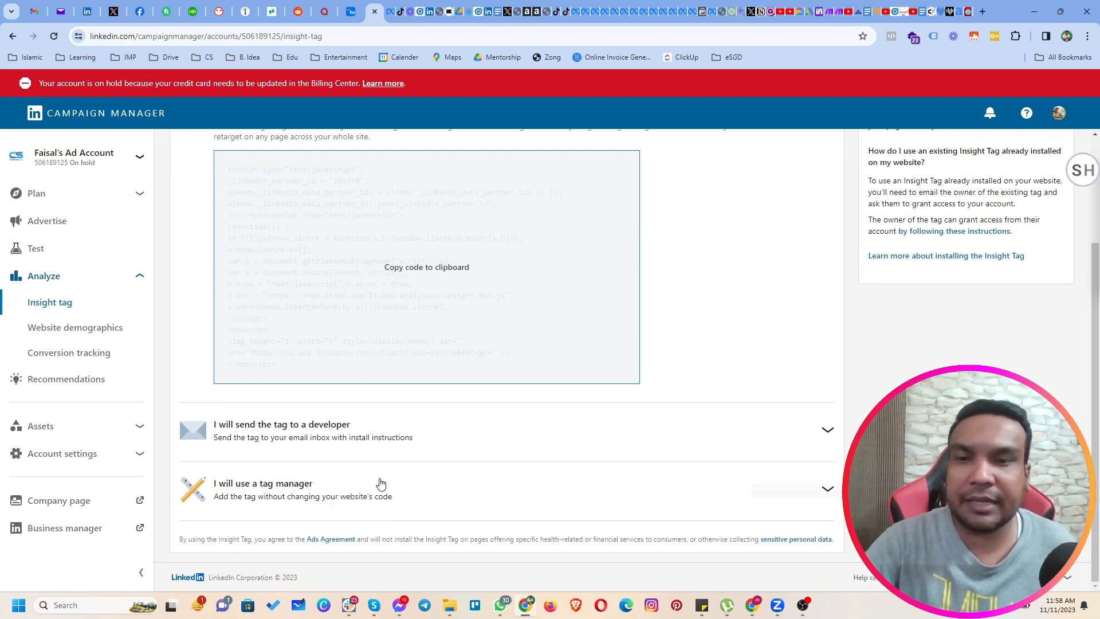
click(273, 491)
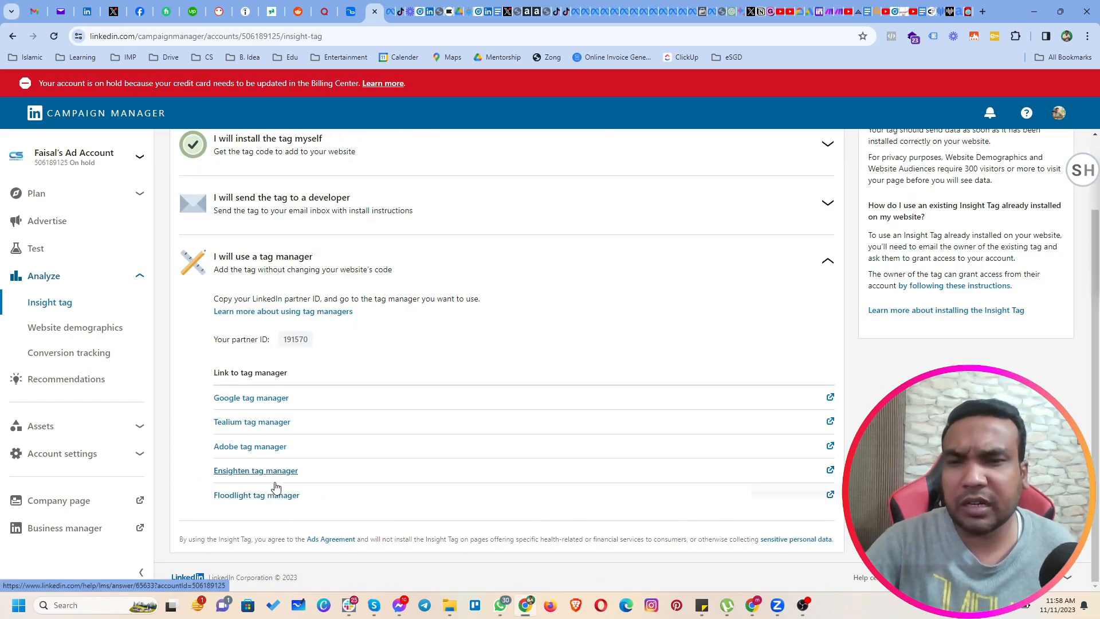
click(299, 341)
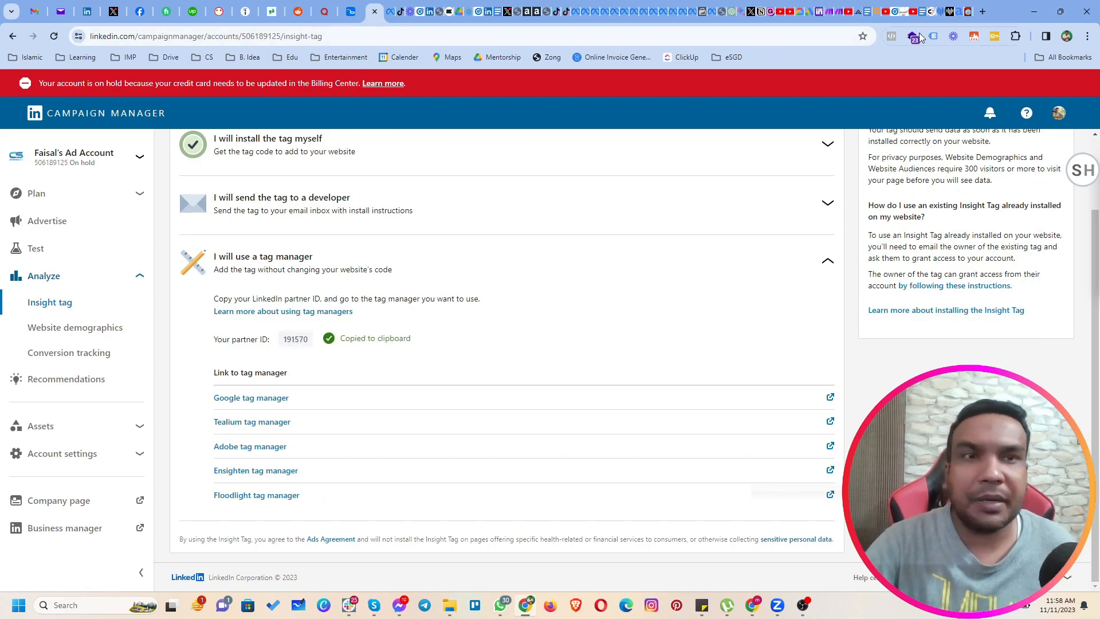
click(982, 11)
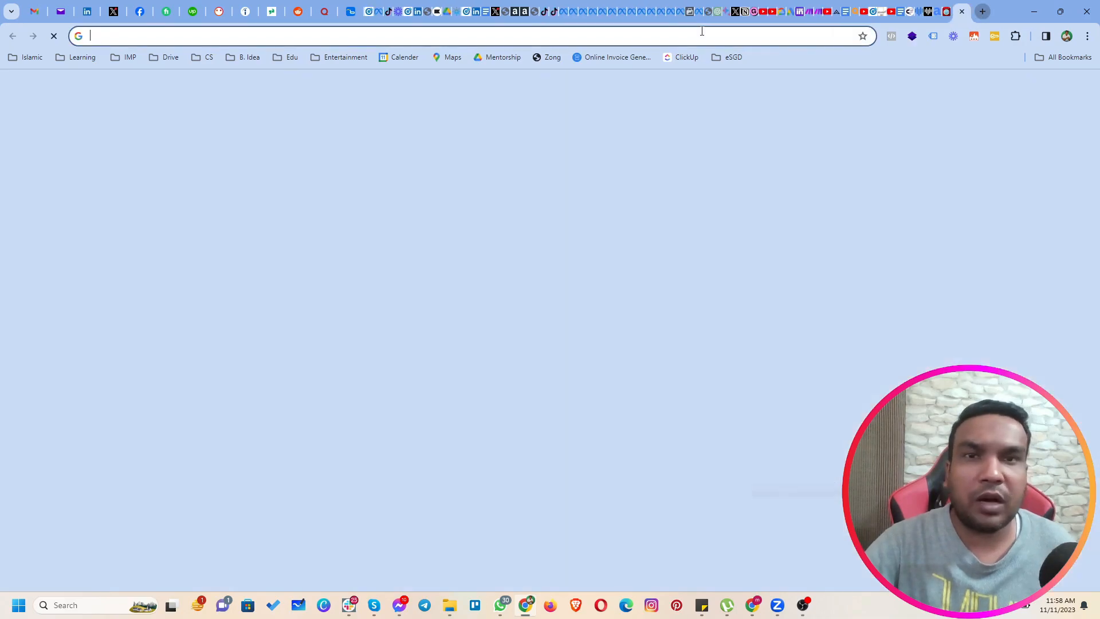
text(ce)
key(Return)
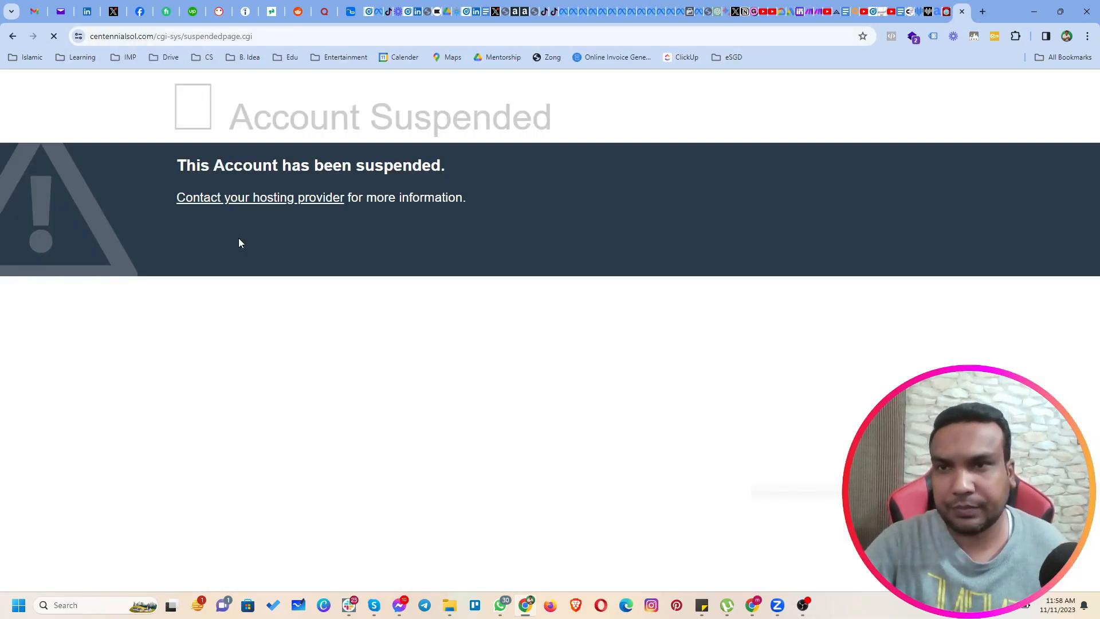
click(11, 37)
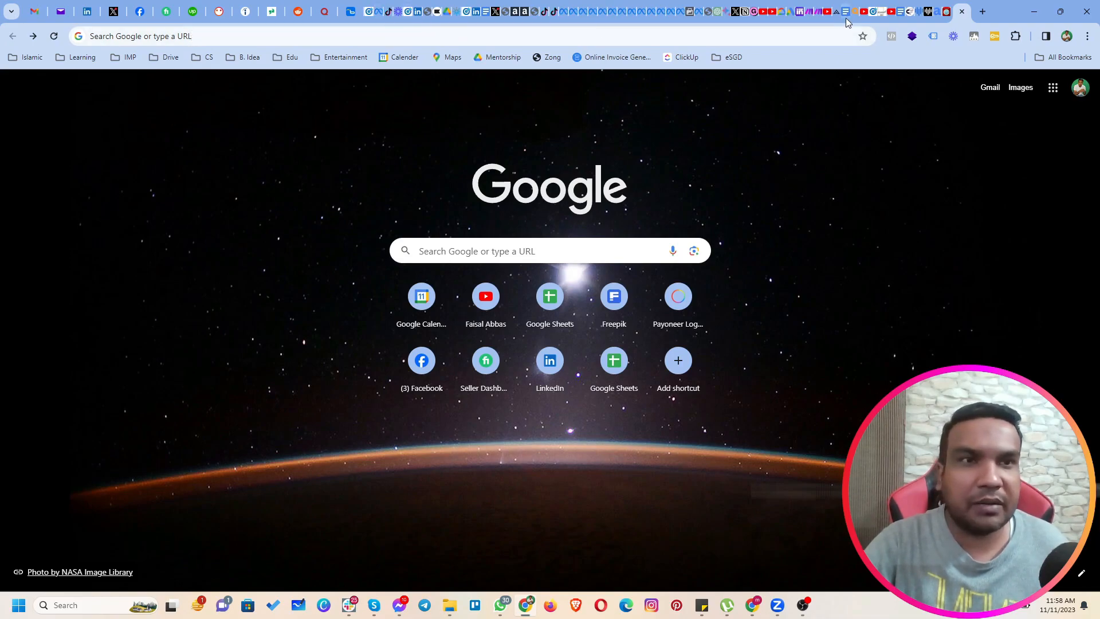
Switch to the open anyword.com page, view its page source, and search it for the copied partner ID.
click(938, 17)
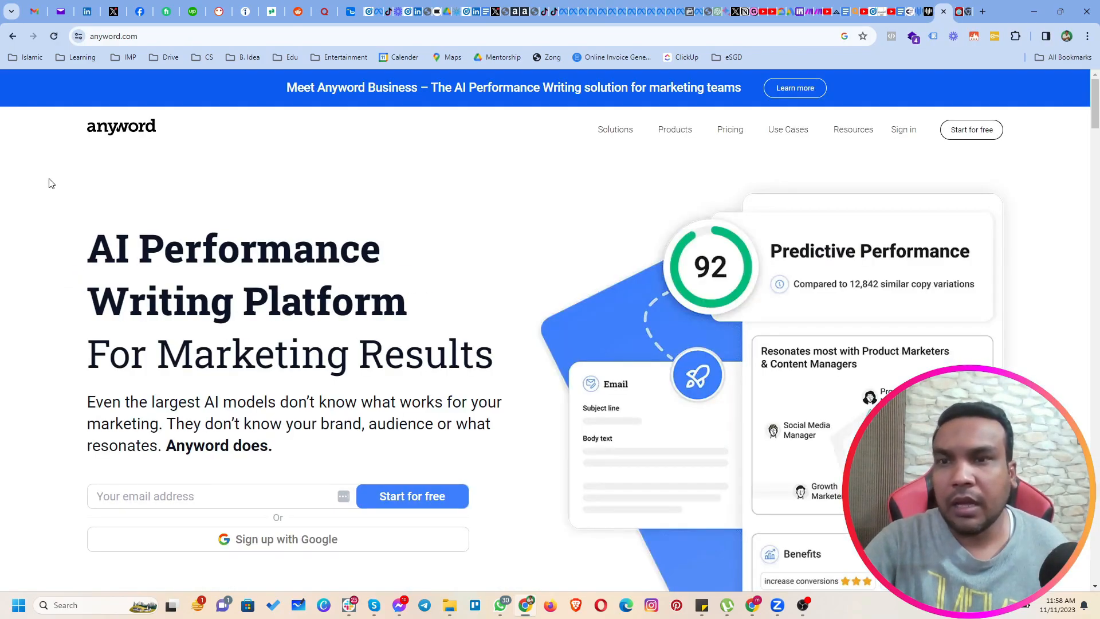
right_click(49, 183)
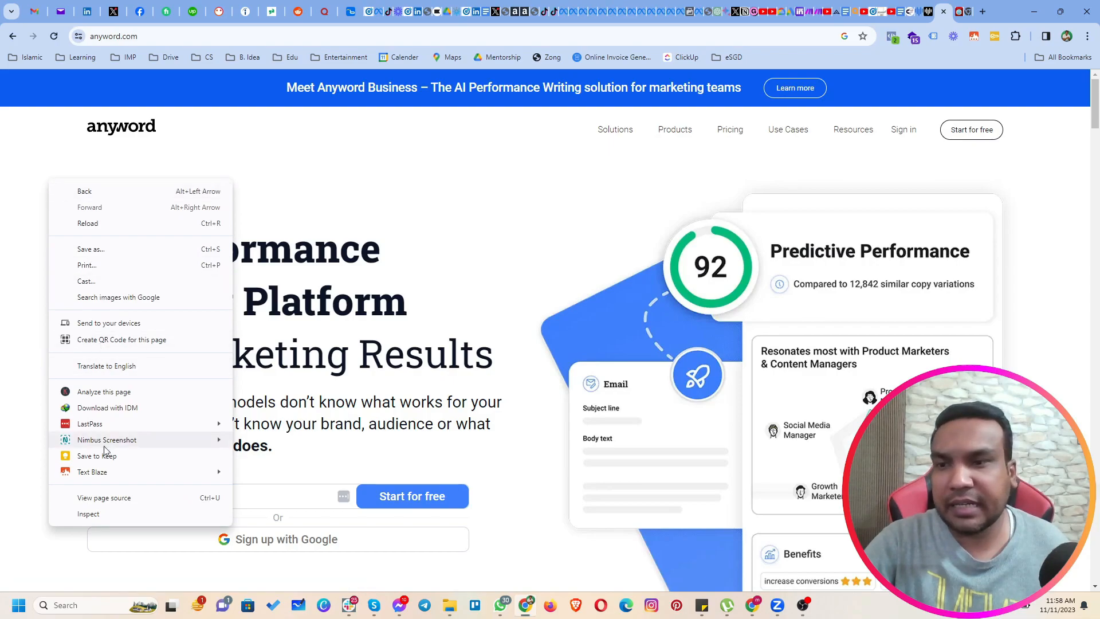
click(122, 499)
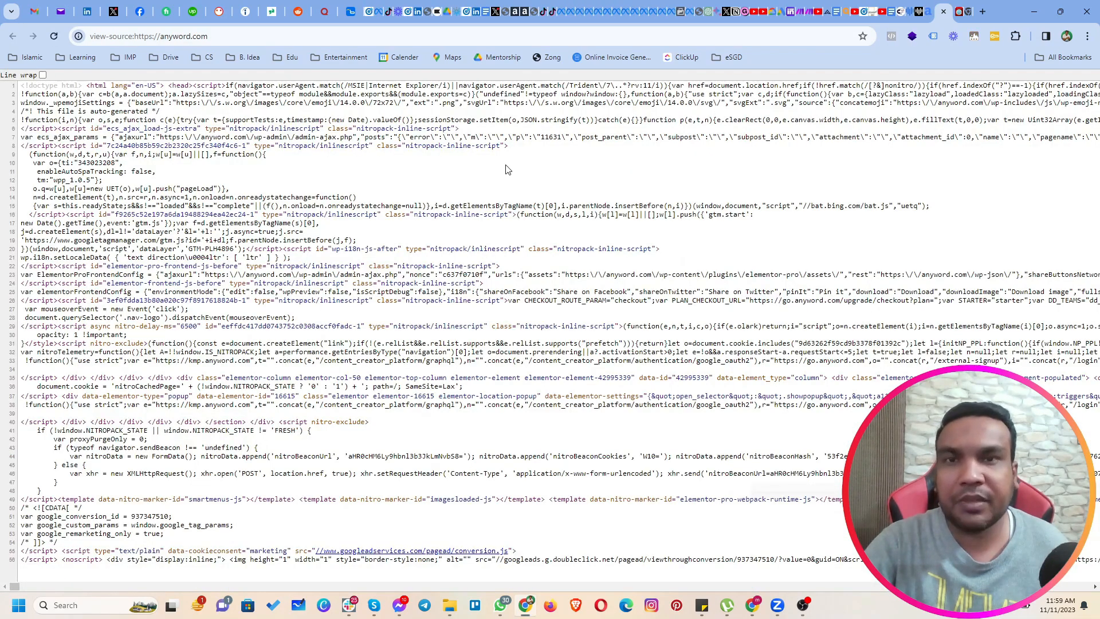
key(ctrl+f)
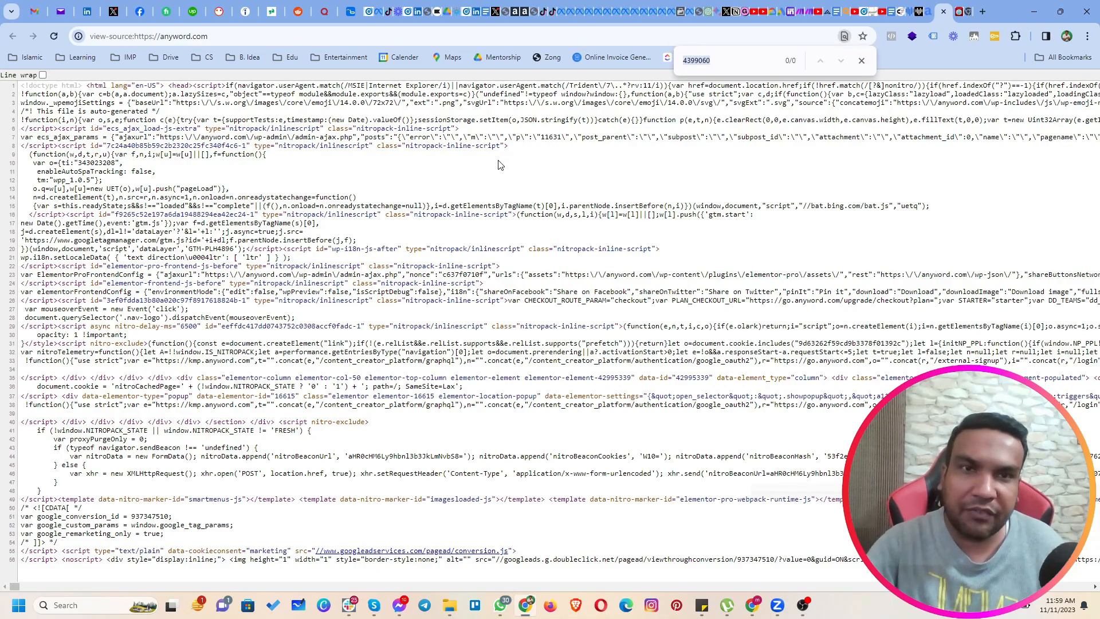
key(ctrl+v)
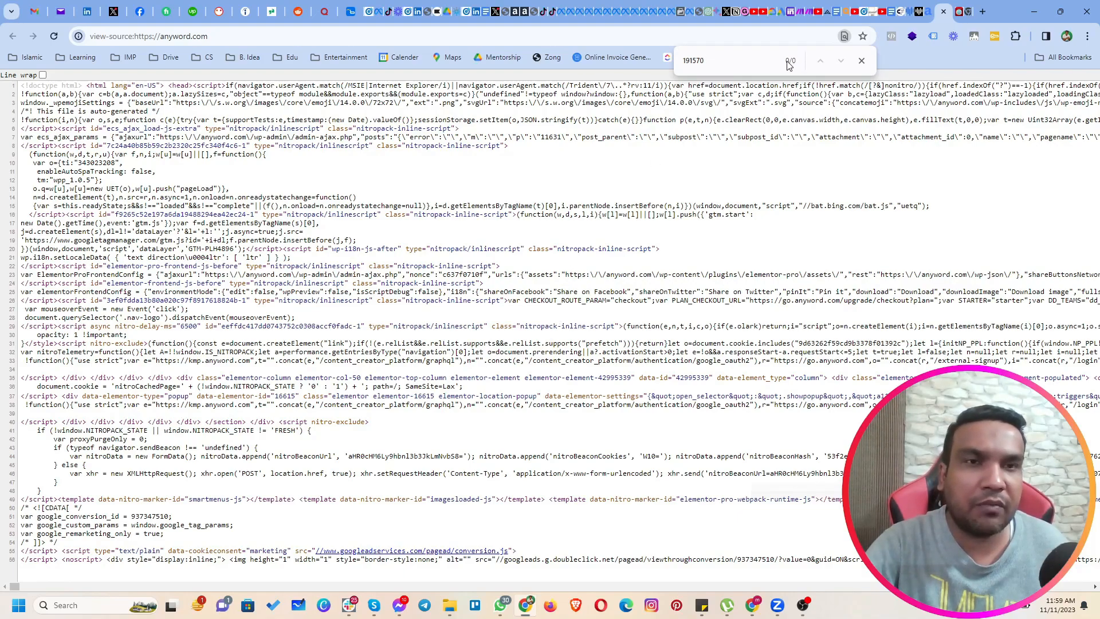
Search the page source for 6500 instead, and close the search and the source view.
click(725, 67)
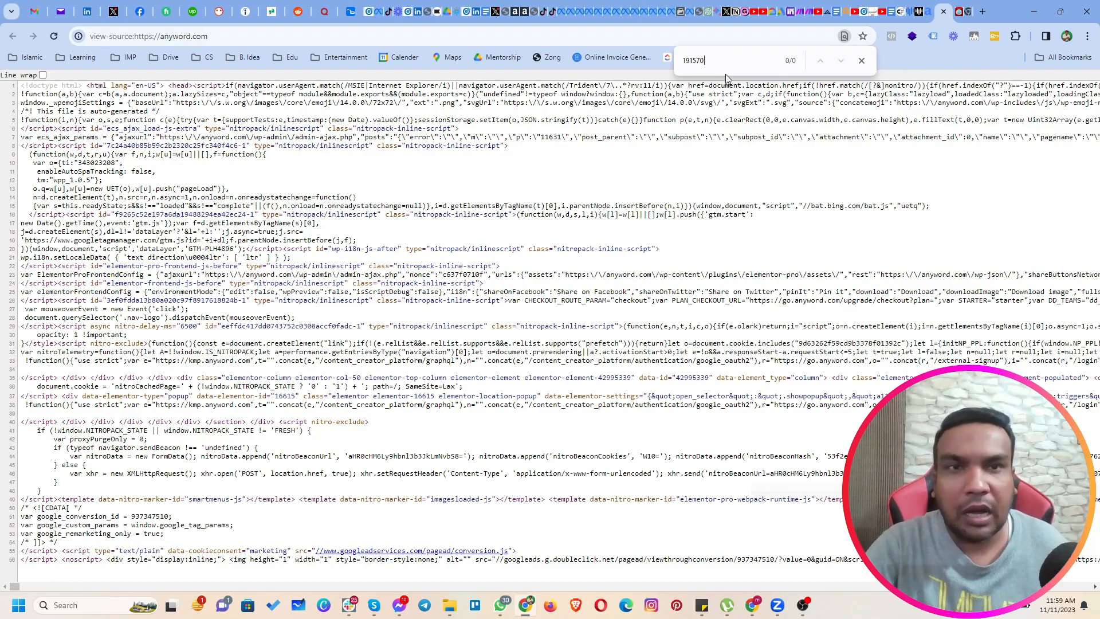
drag(710, 67, 681, 60)
text(6500)
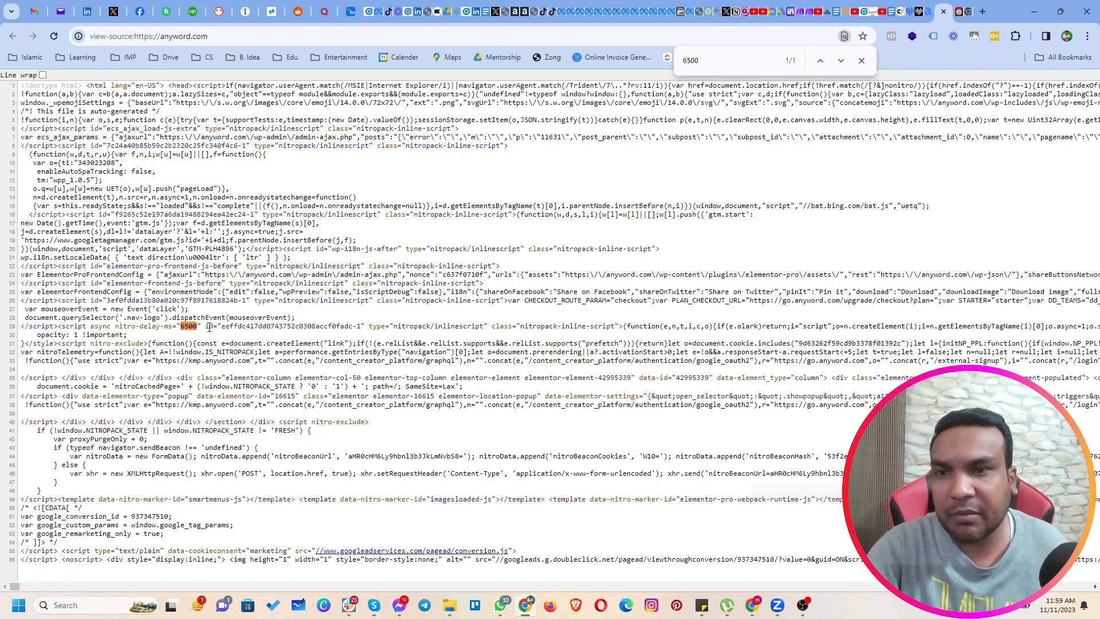
click(861, 61)
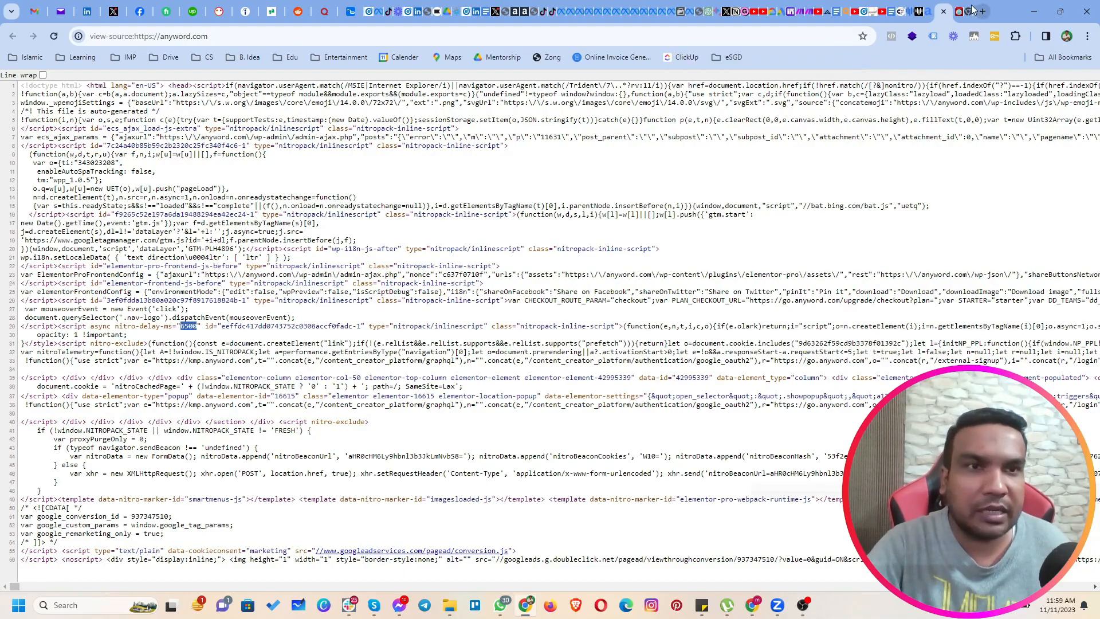
click(943, 11)
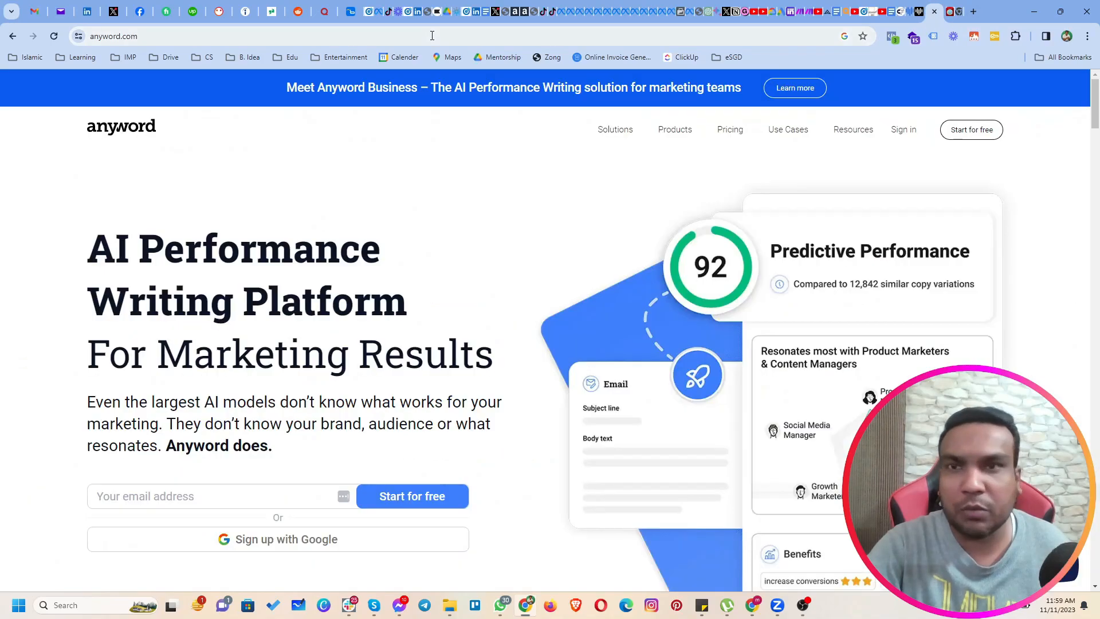
Return to Campaign Manager's conversion tracking and start creating a website tag conversion.
click(368, 14)
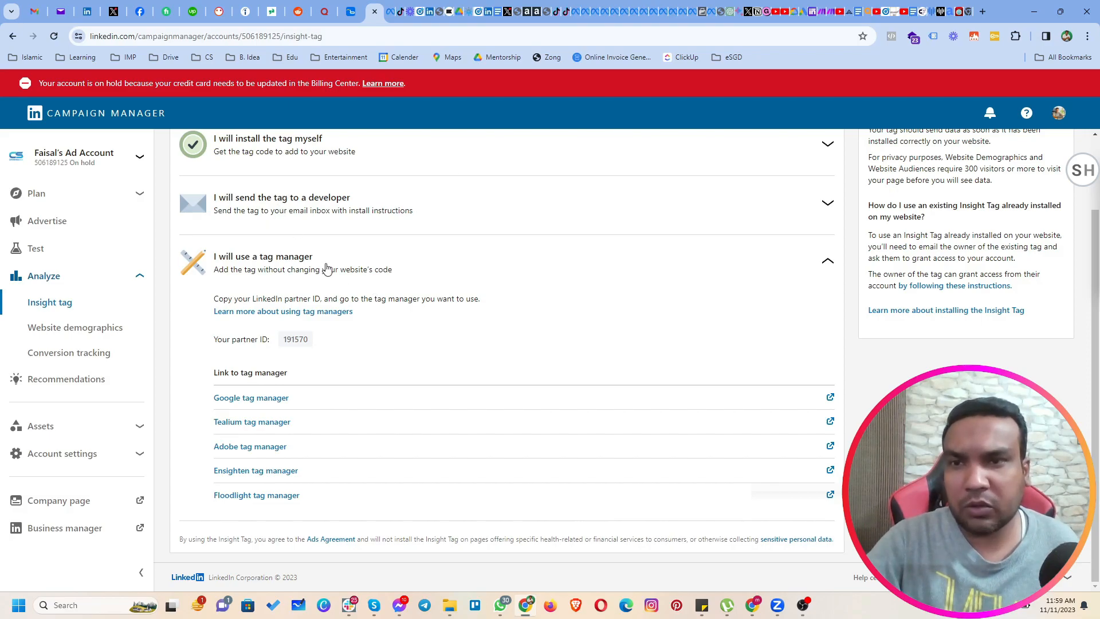
scroll(327, 268, up, 1)
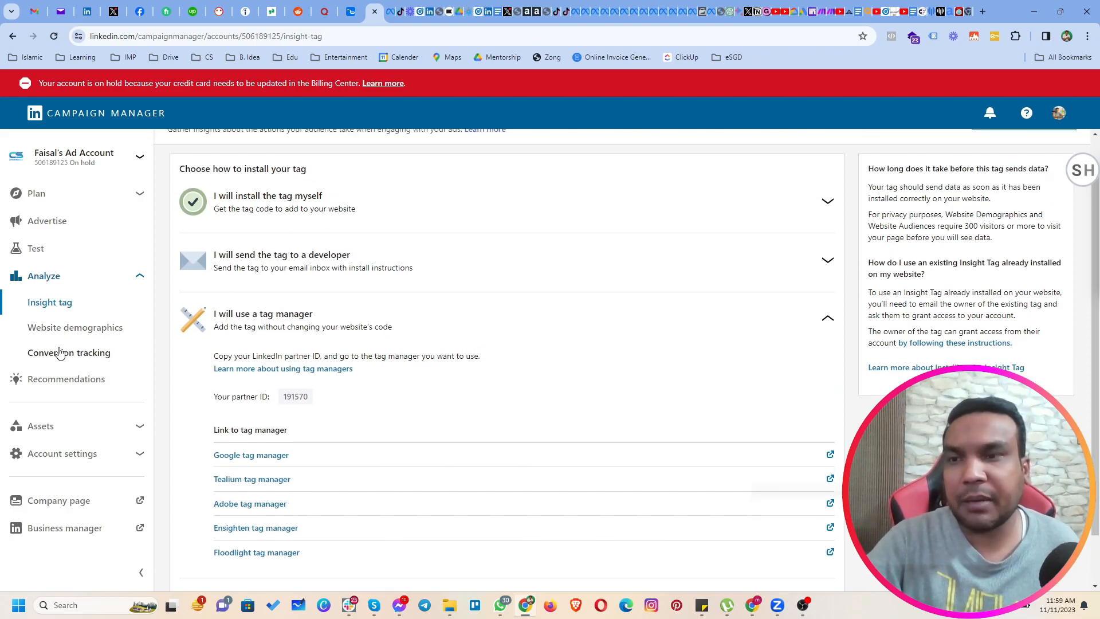
click(71, 361)
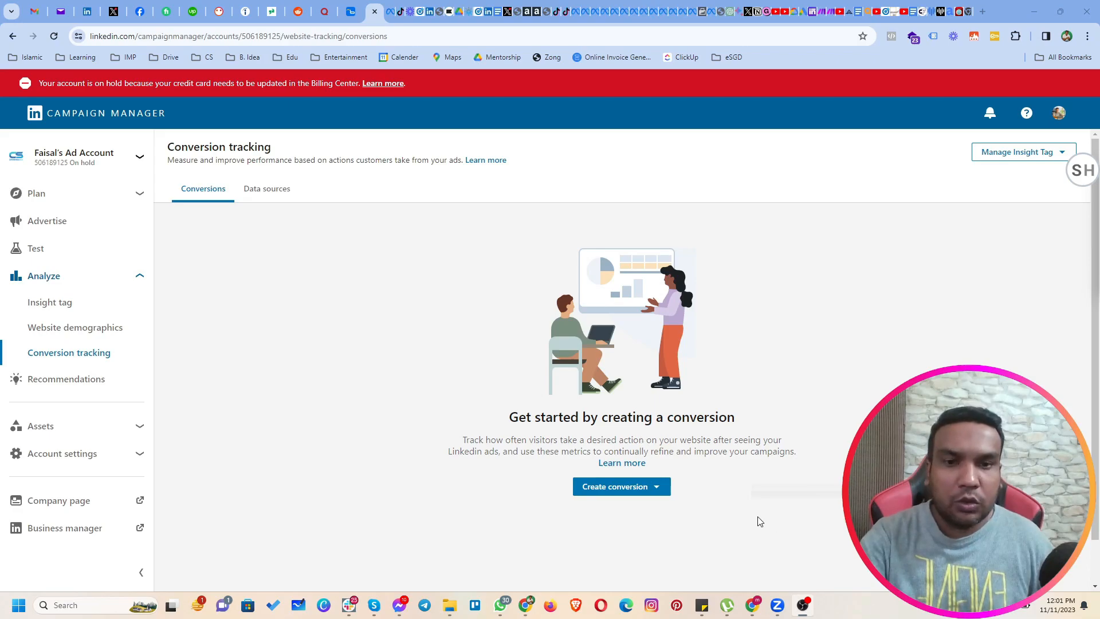
click(615, 488)
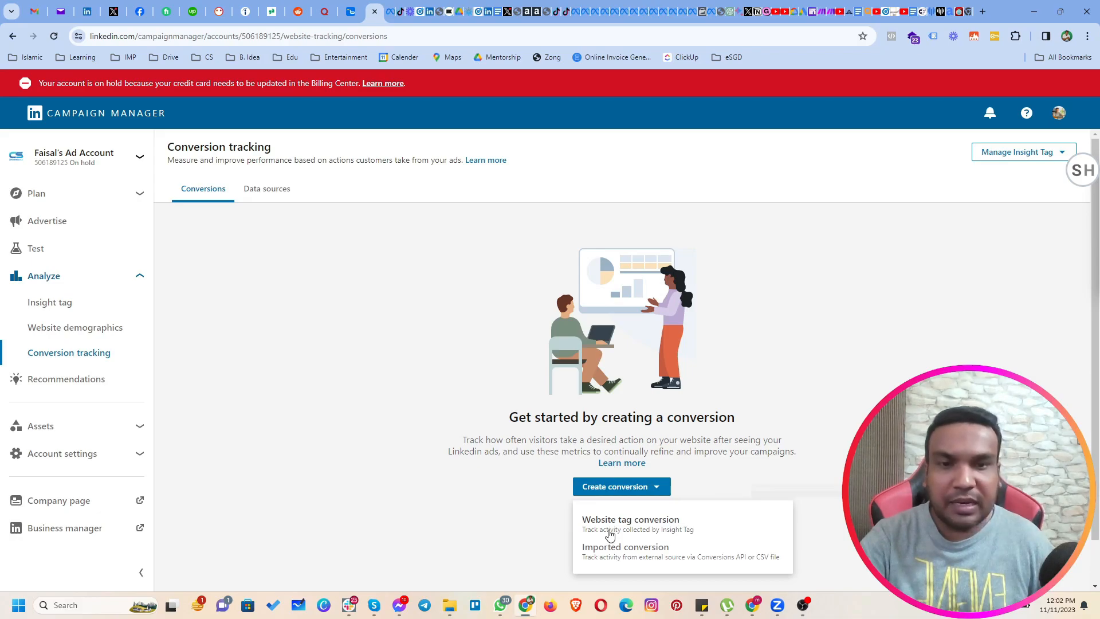
click(609, 535)
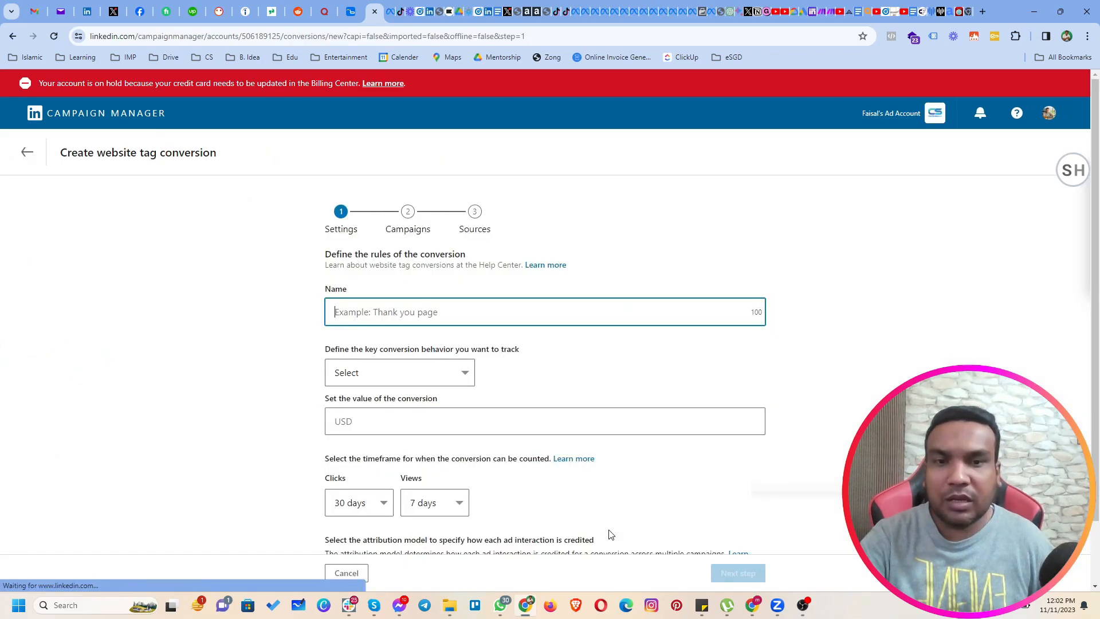
Name the new conversion "Home Page Visitors".
click(398, 314)
text(Home)
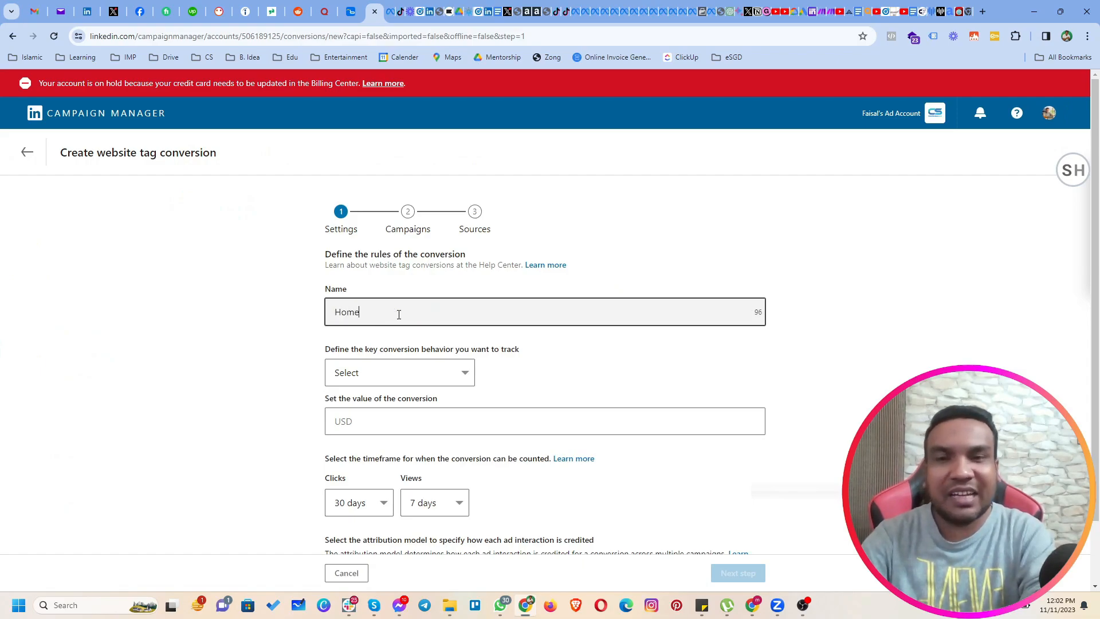
text( Page)
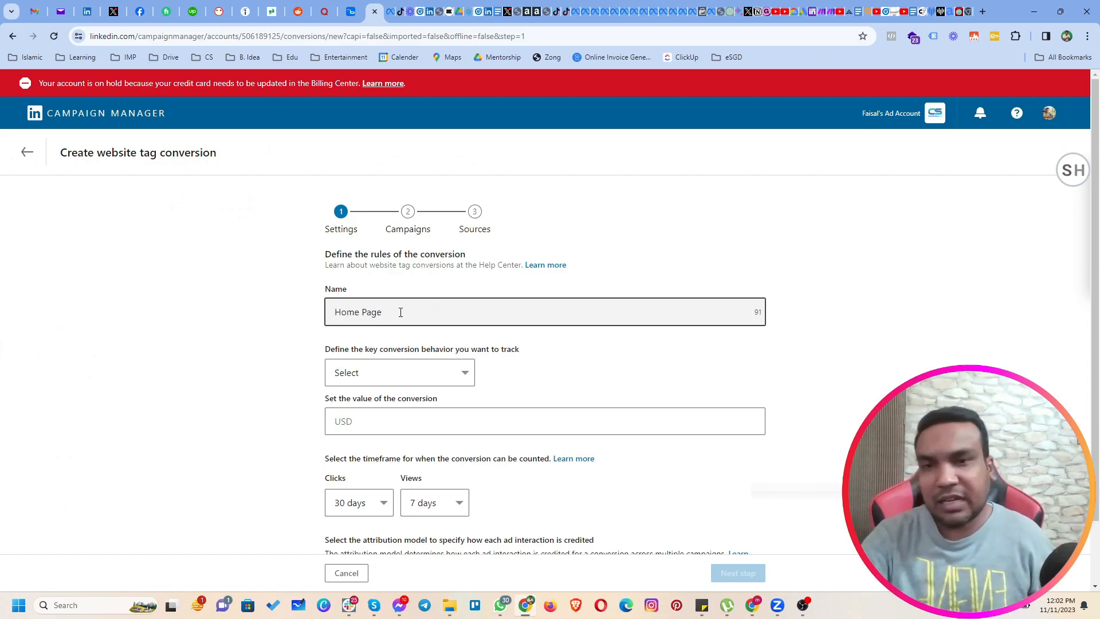
text( Visitors)
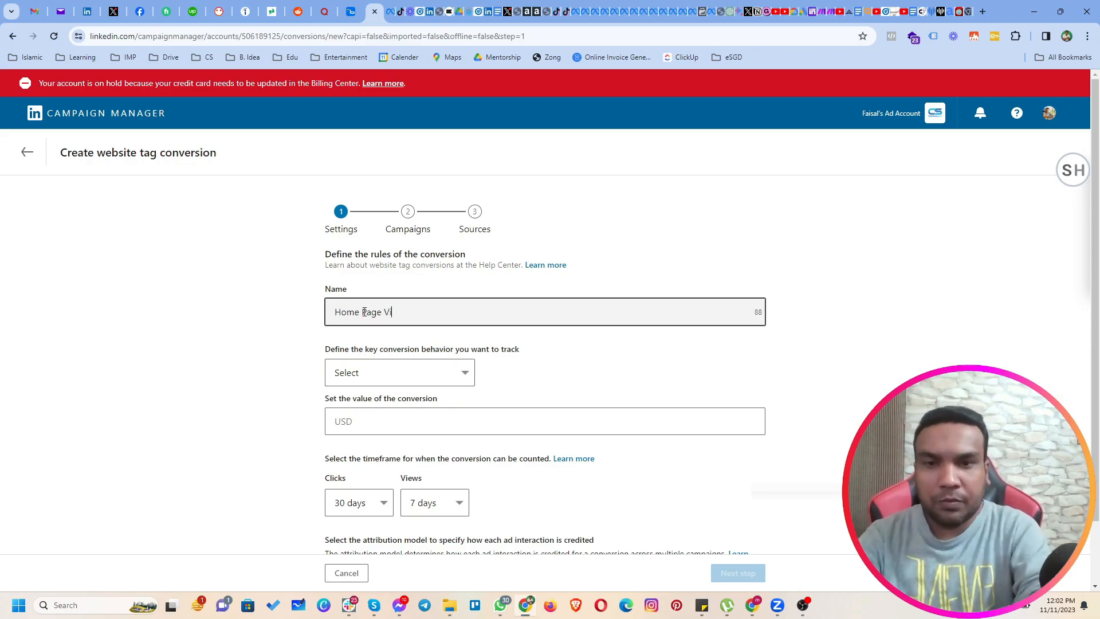
Set the key conversion behavior to View Content and continue to the campaign selection.
scroll(268, 355, down, 1)
click(346, 324)
click(245, 359)
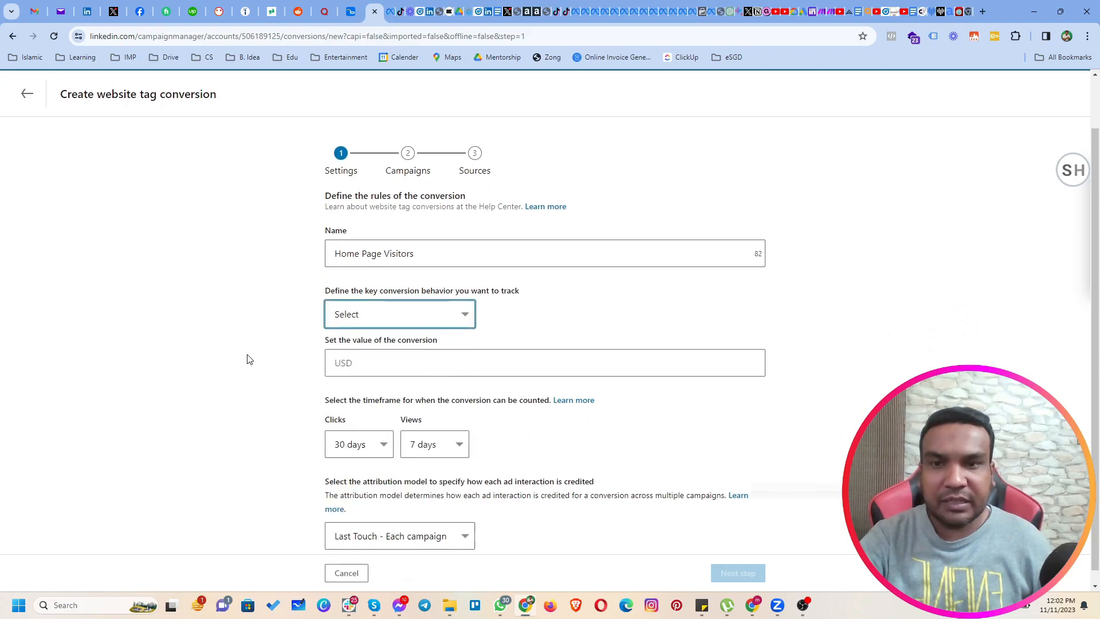
scroll(373, 247, down, 1)
click(422, 309)
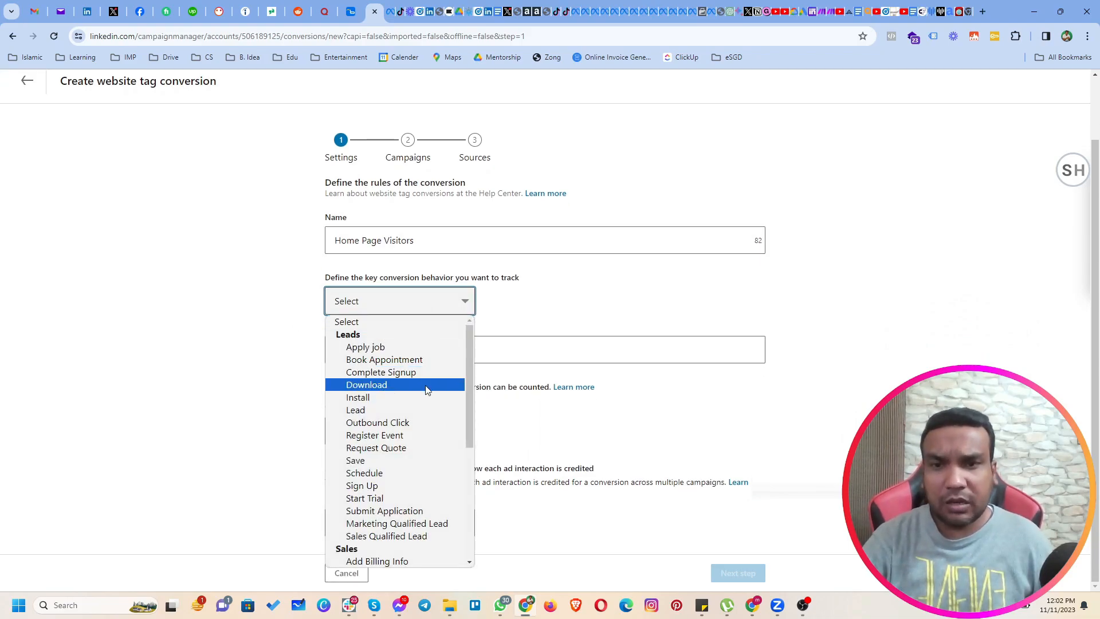
scroll(418, 458, down, 4)
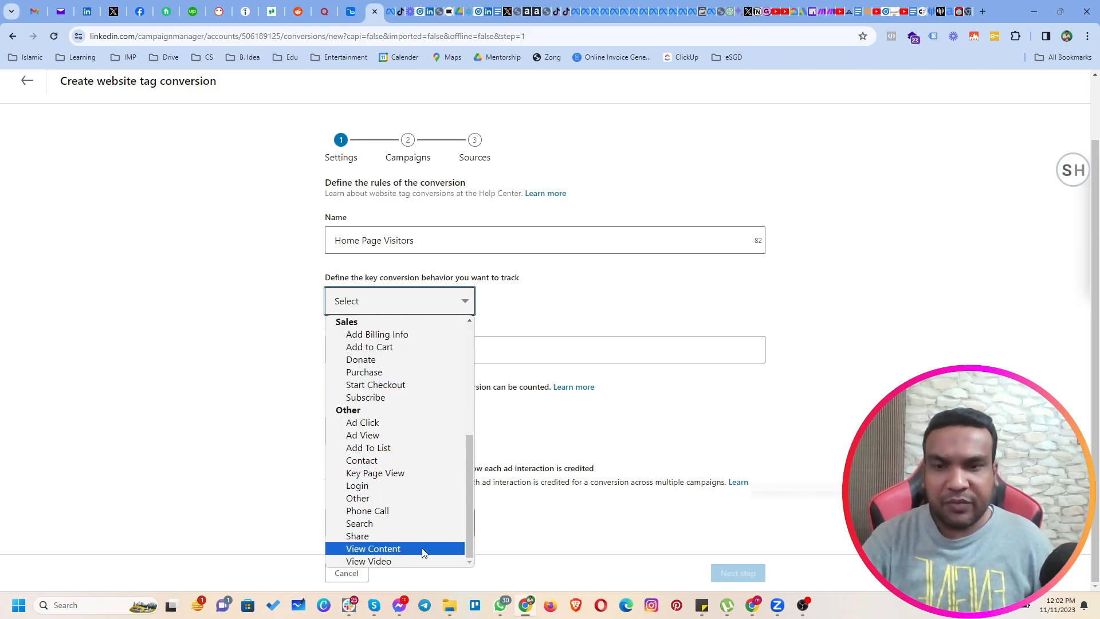
click(416, 551)
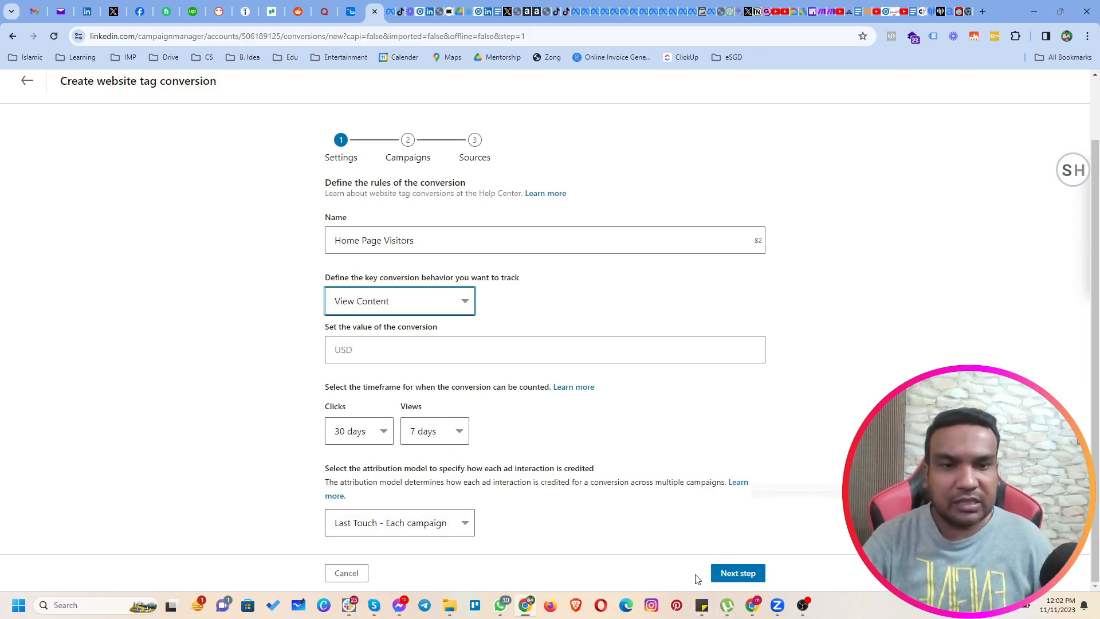
click(721, 576)
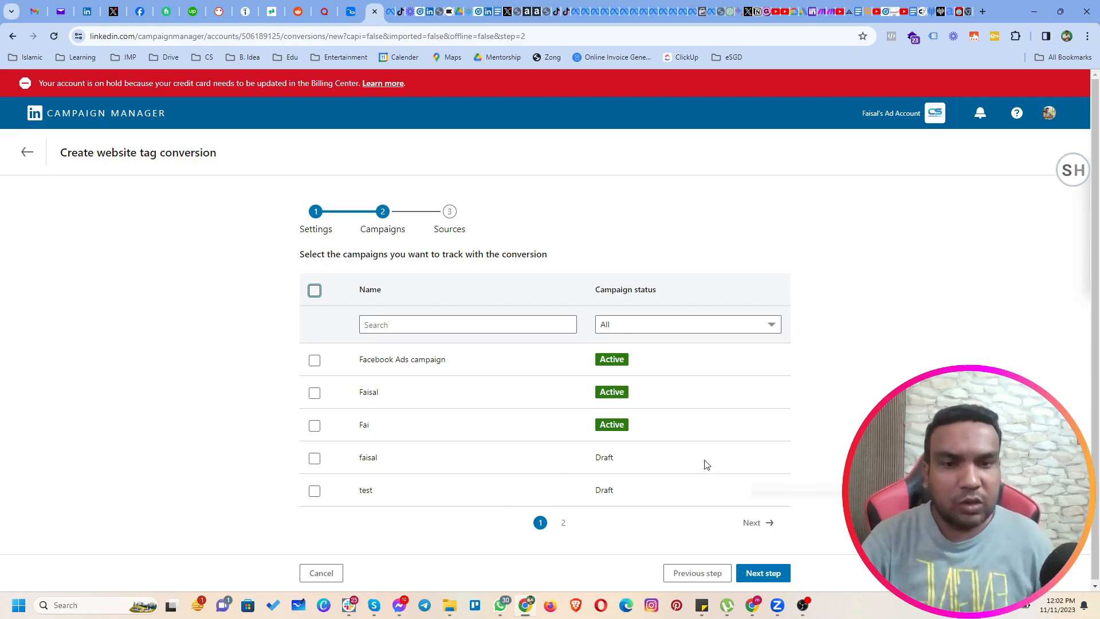
Leave the campaigns unselected, set the page load rule to match a URL that equals centennialsol.com, and create the conversion.
click(762, 574)
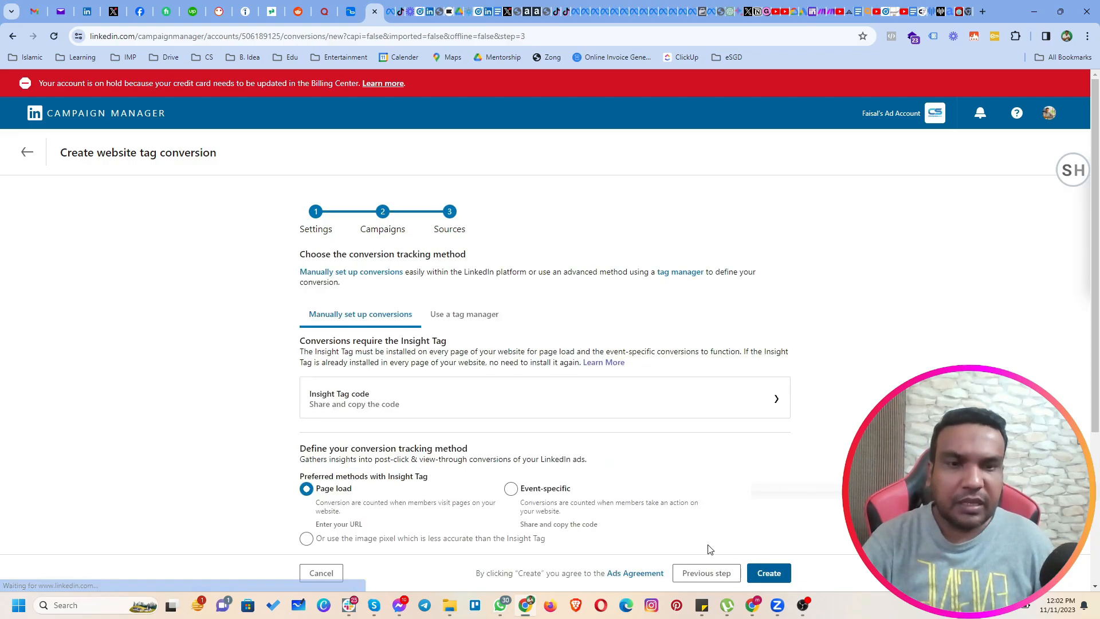
scroll(382, 390, down, 4)
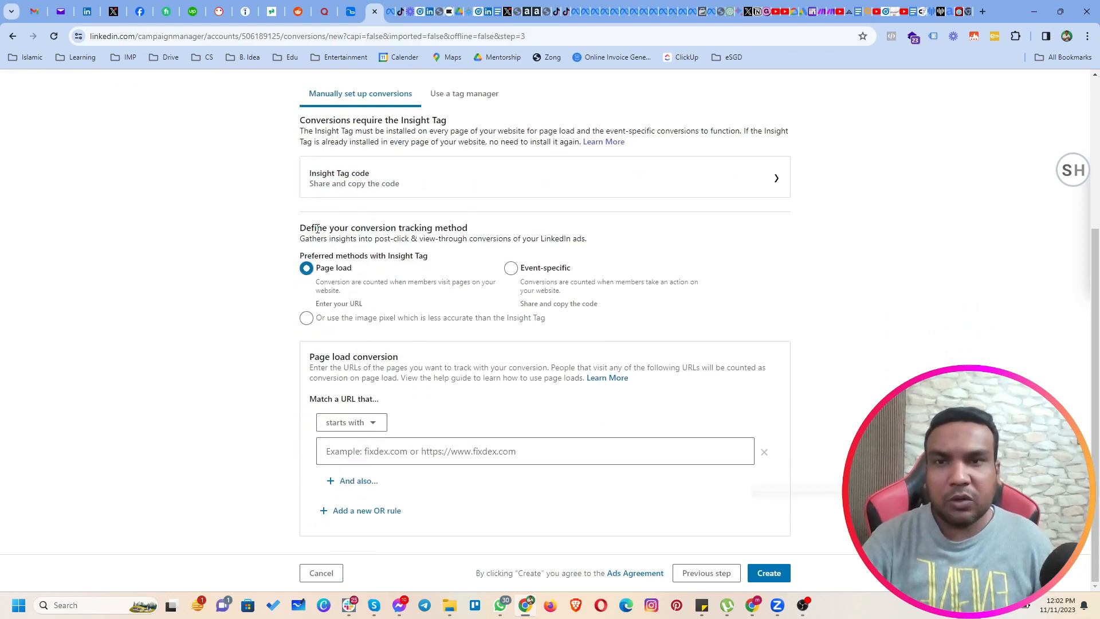
drag(300, 228, 363, 229)
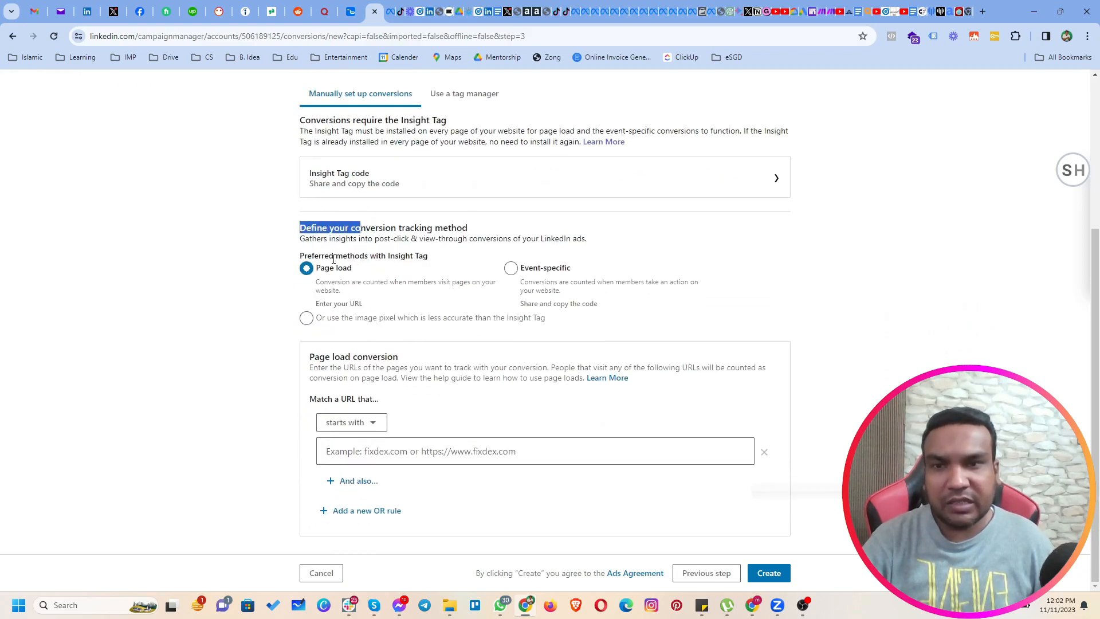
click(359, 424)
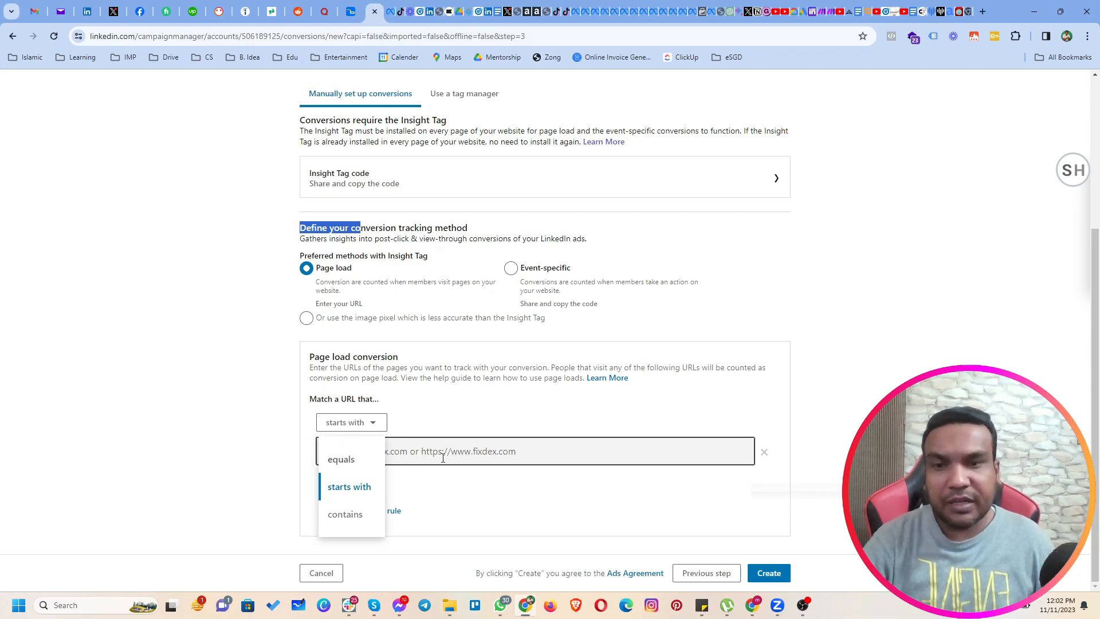
click(341, 459)
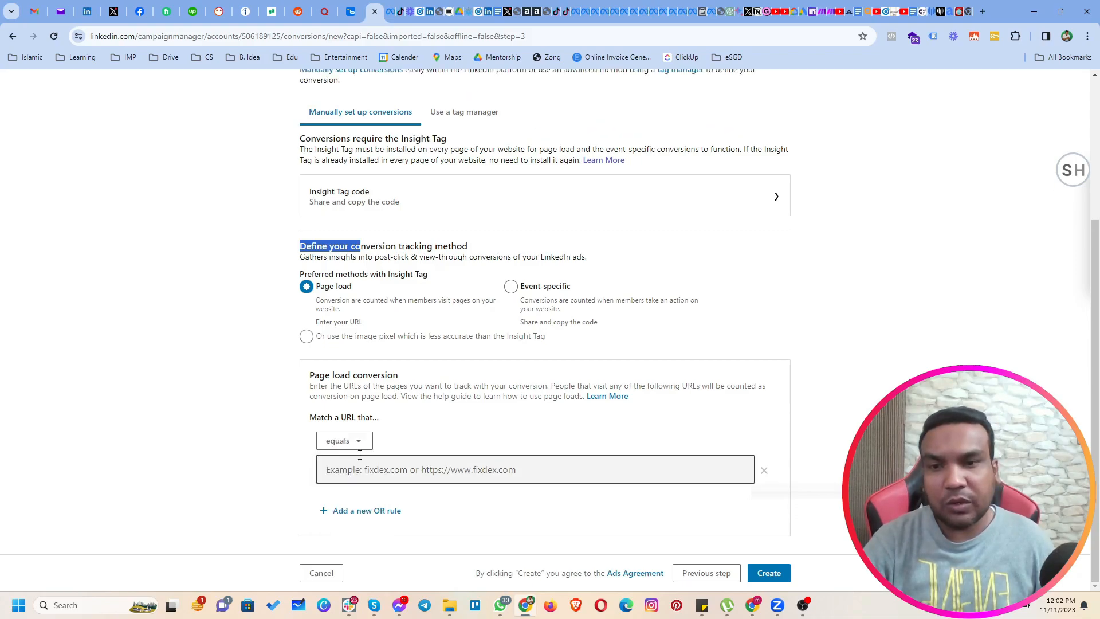
click(424, 474)
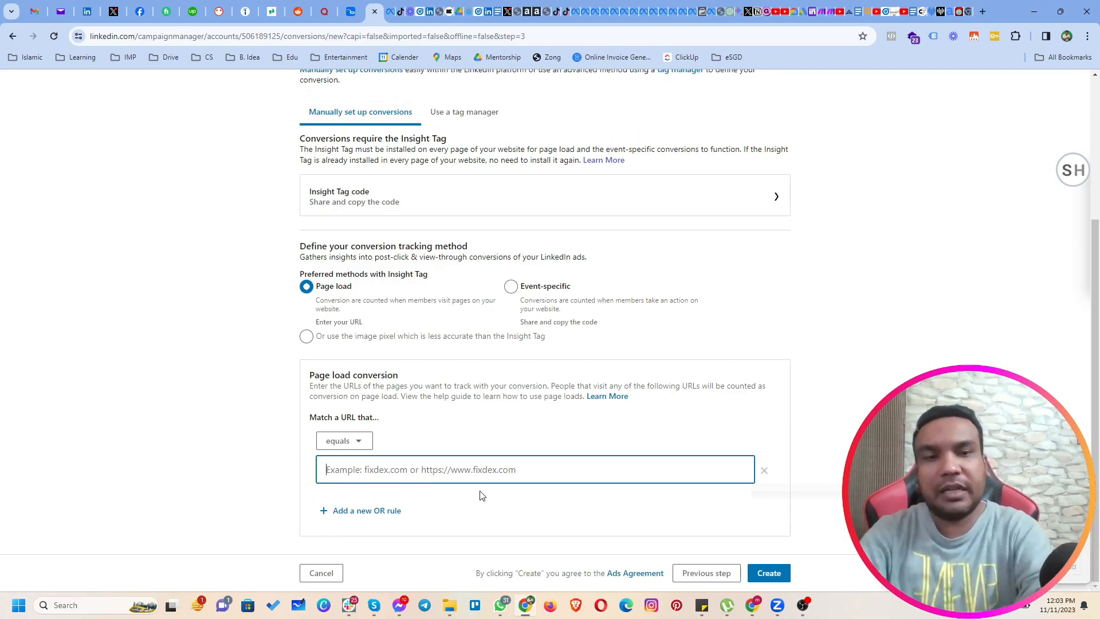
text(centennialsol.com)
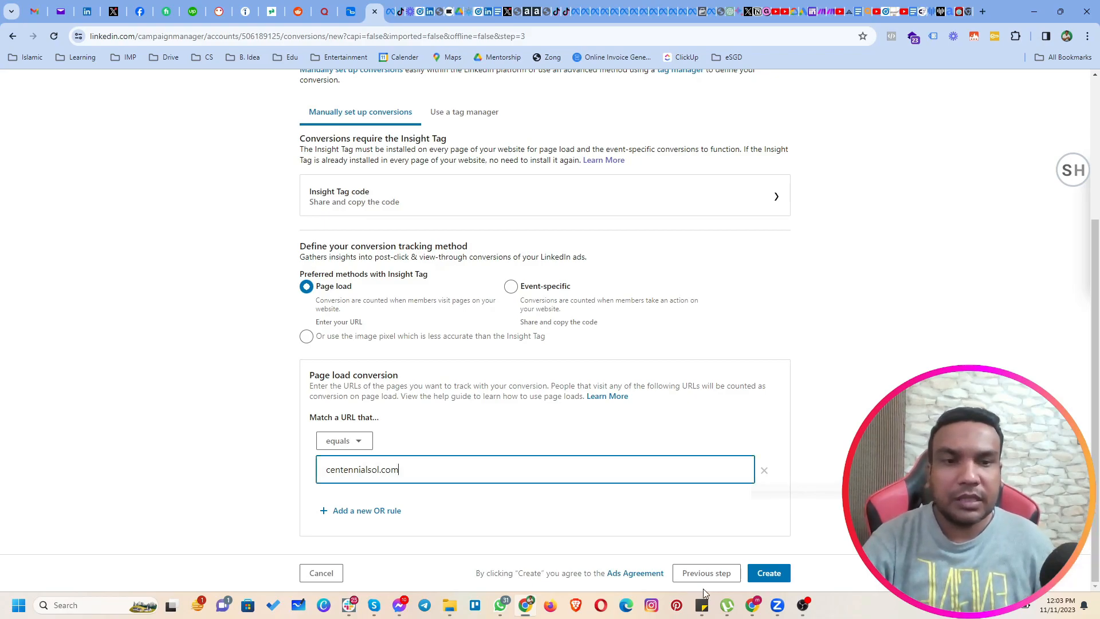
click(768, 573)
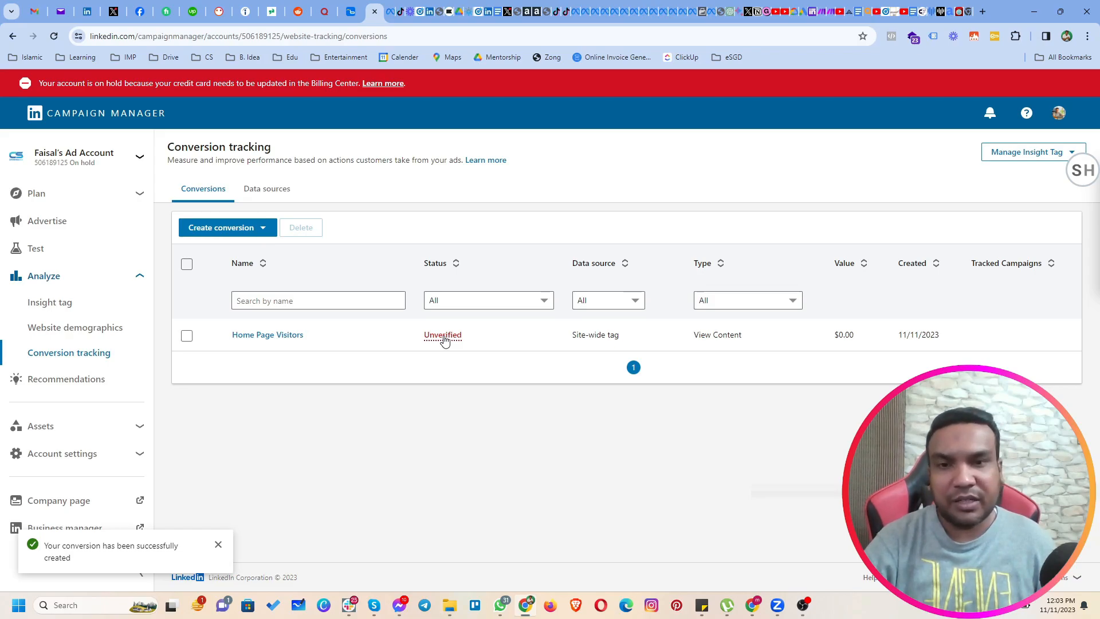
Start another website tag conversion named "Lead" with Lead as the key conversion behavior, and continue to the campaign selection.
click(253, 230)
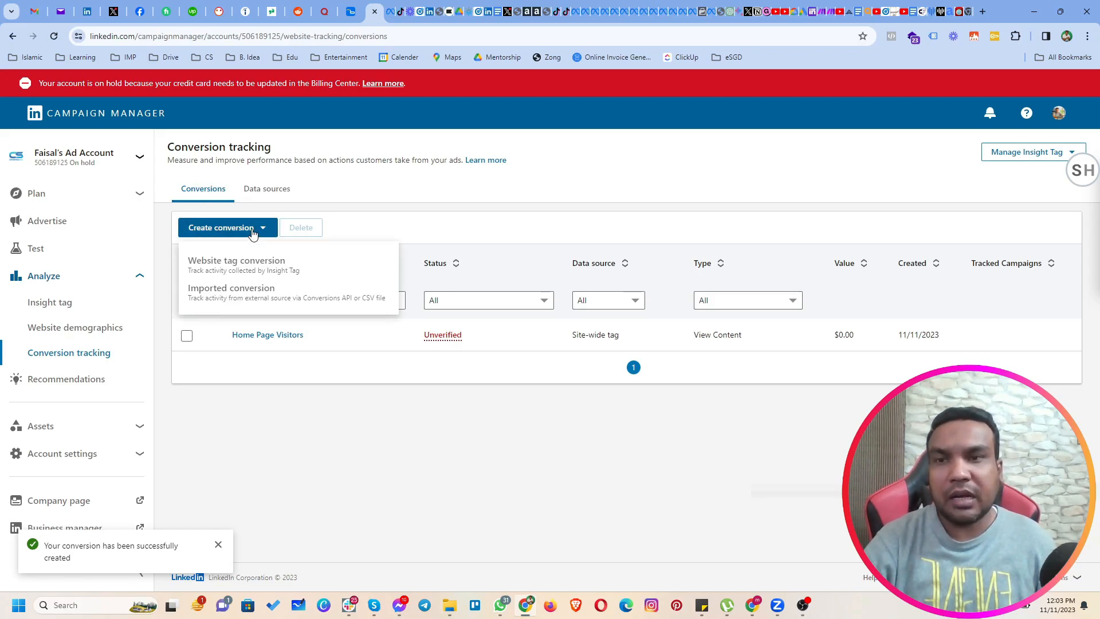
click(243, 267)
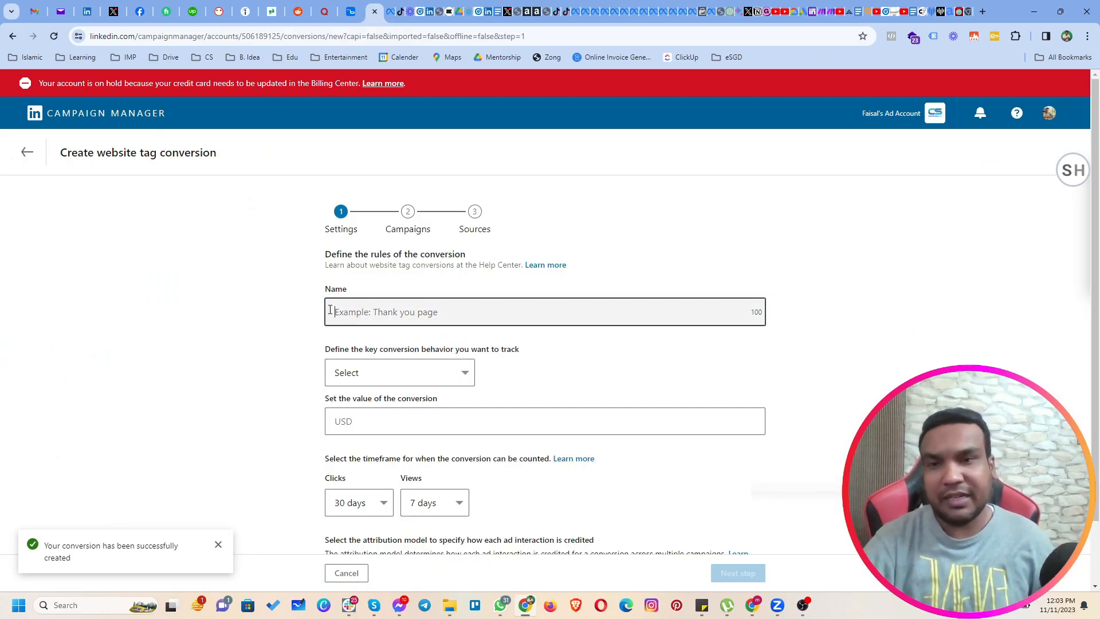
text(Lead)
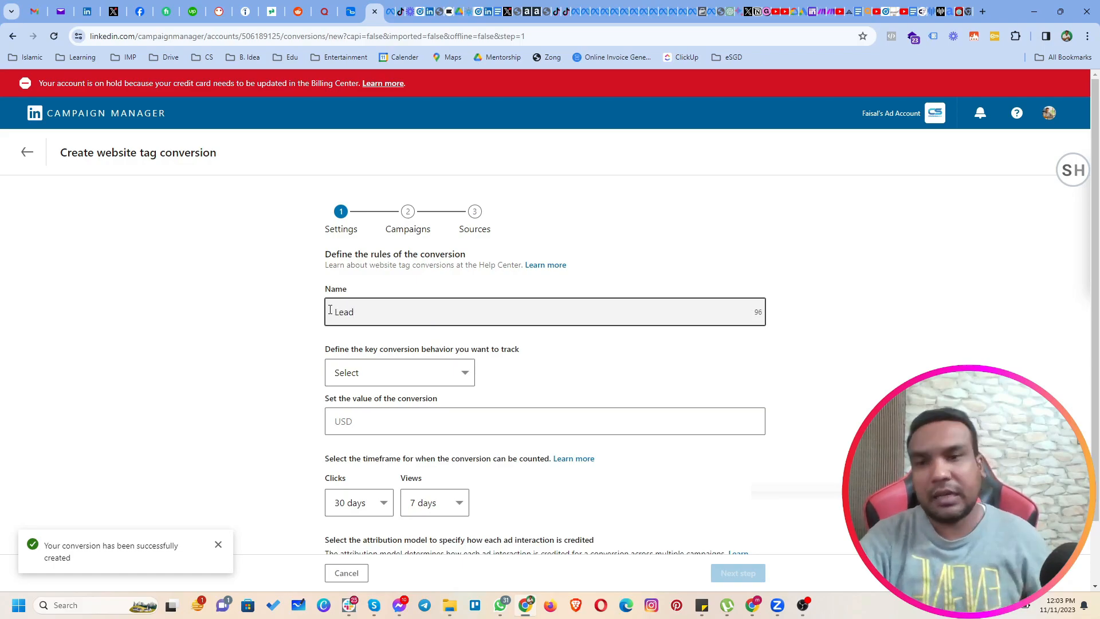
click(425, 372)
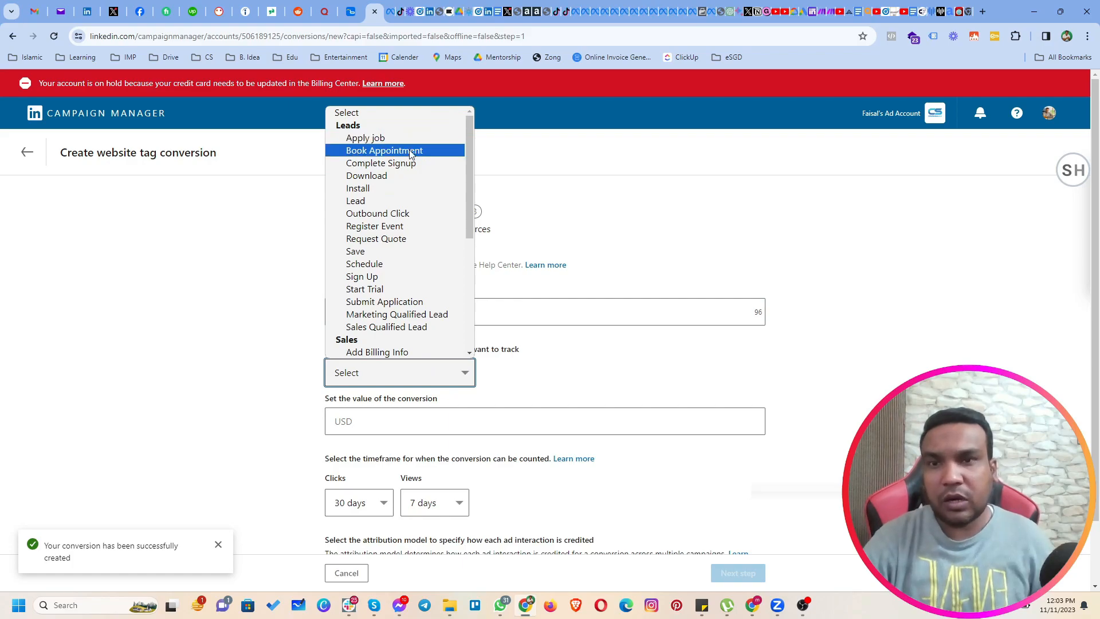
click(391, 202)
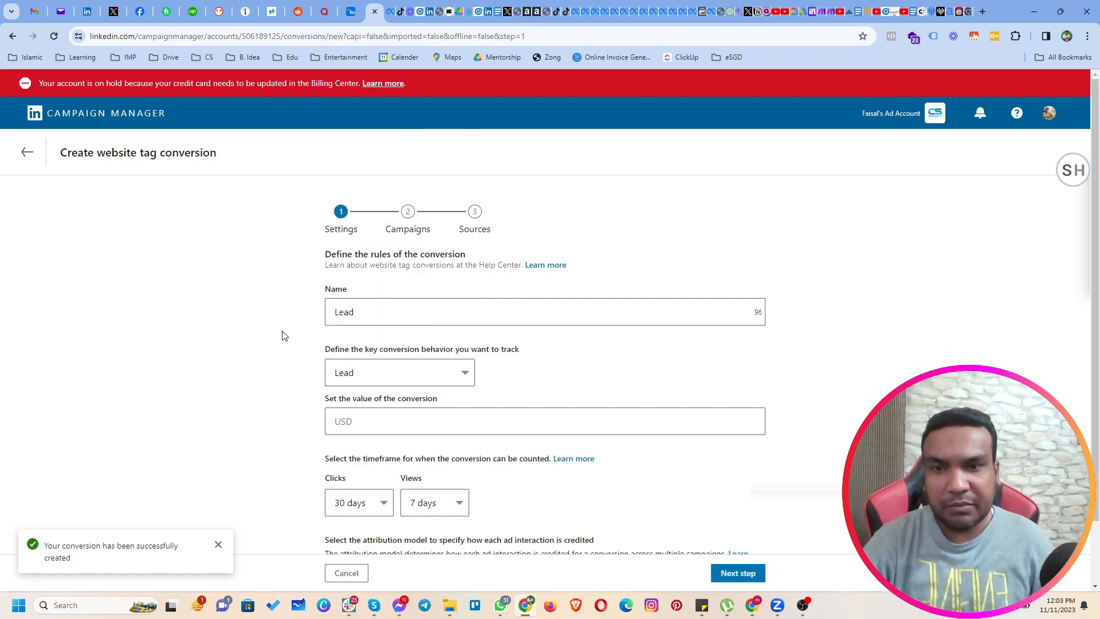
scroll(283, 387, down, 1)
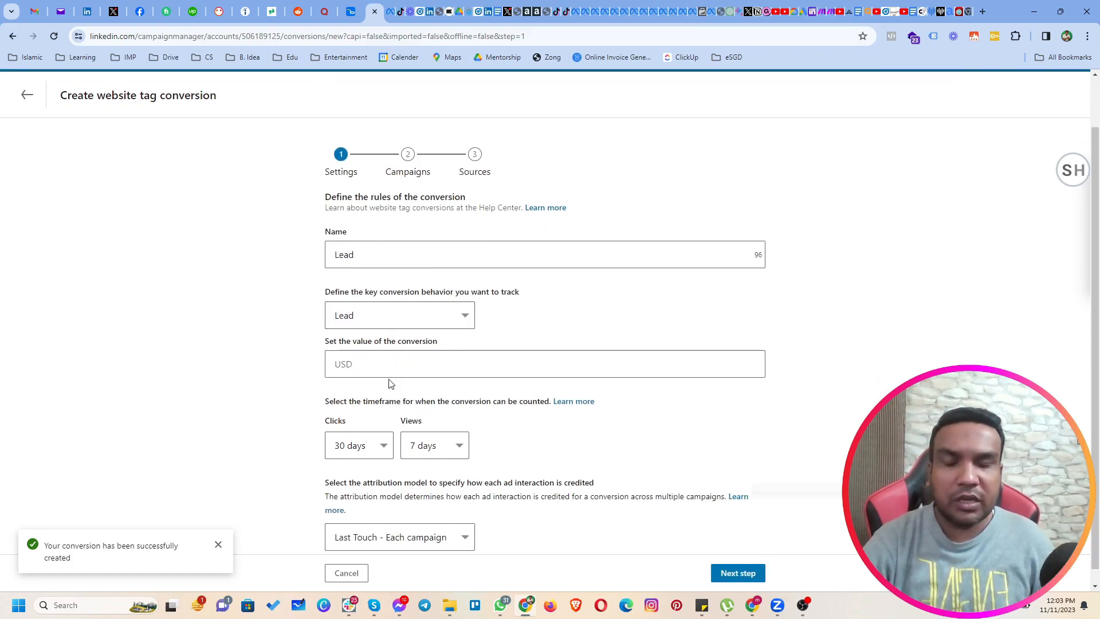
click(737, 573)
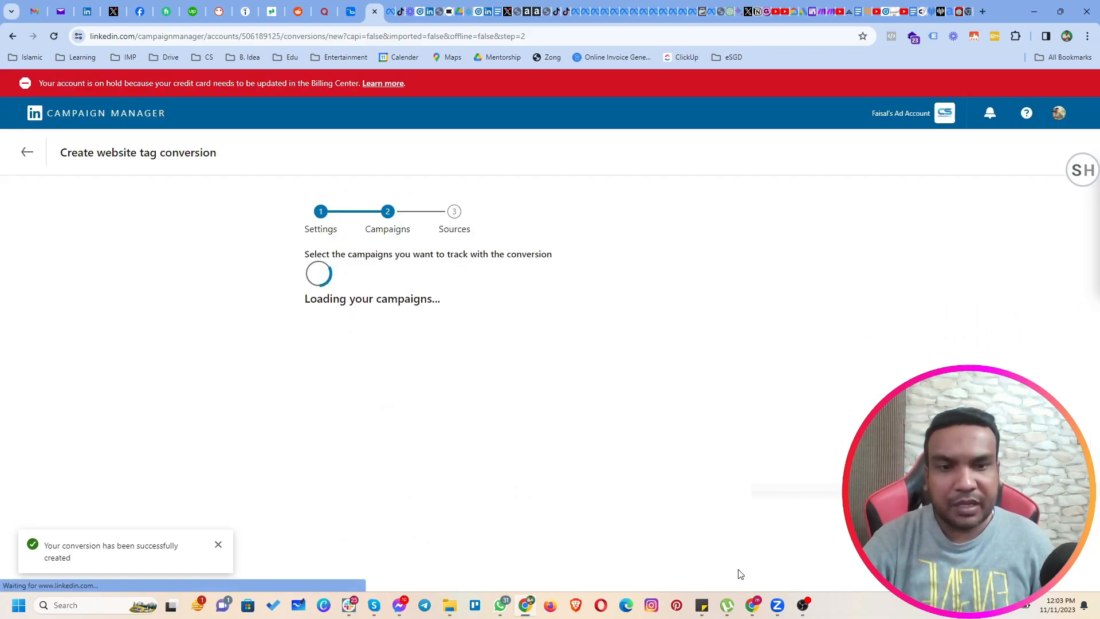
Skip the campaign selection, set the page load rule to a URL that contains /thank-you, and create the conversion.
click(763, 574)
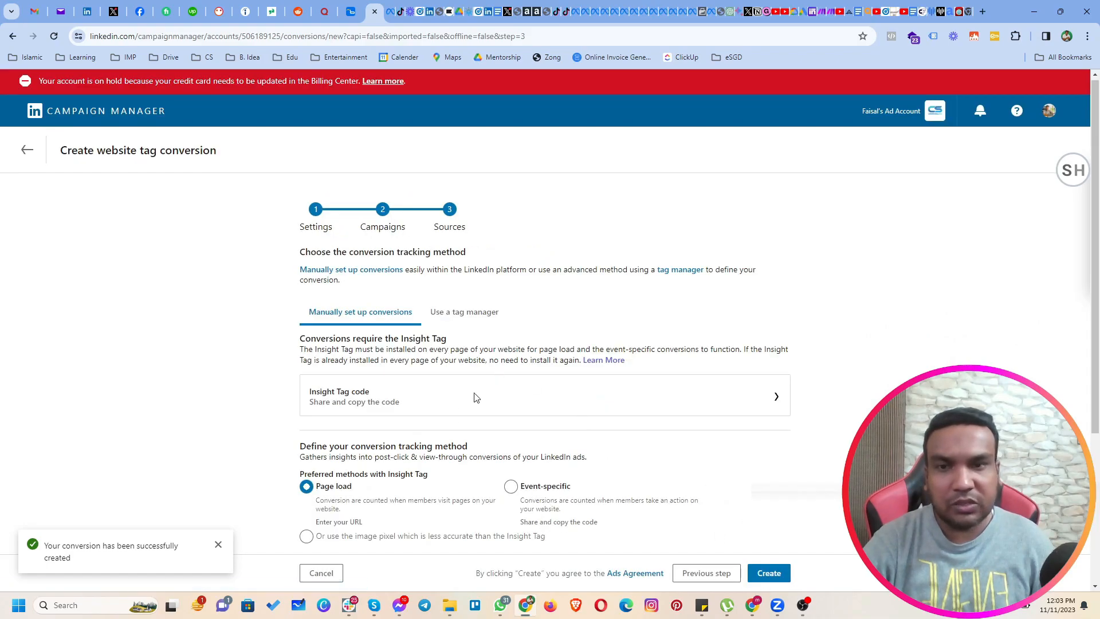
scroll(452, 428, down, 3)
click(351, 422)
click(352, 510)
click(413, 451)
text(/thank-you)
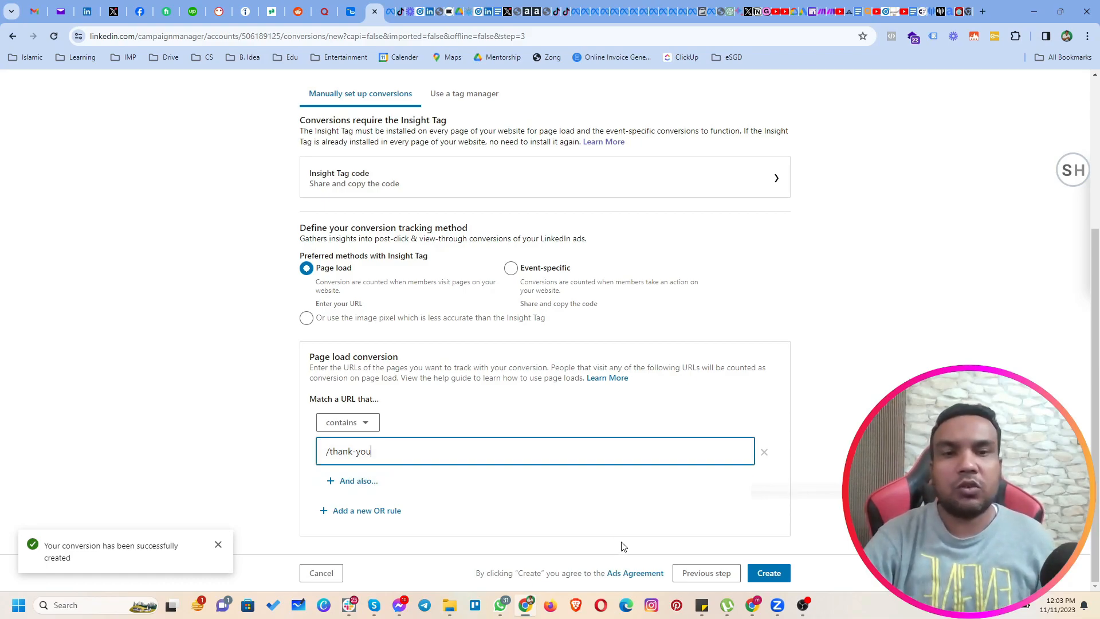
click(752, 578)
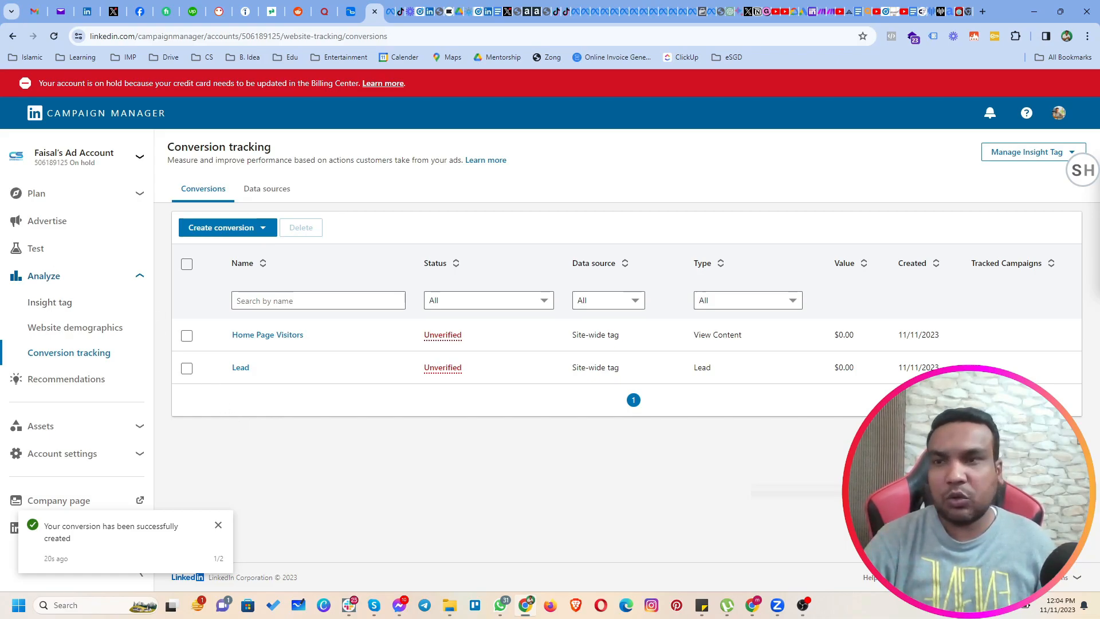
Open Test Group among the advertising campaign groups and start a new campaign in it, continuing to the campaign setup.
click(60, 226)
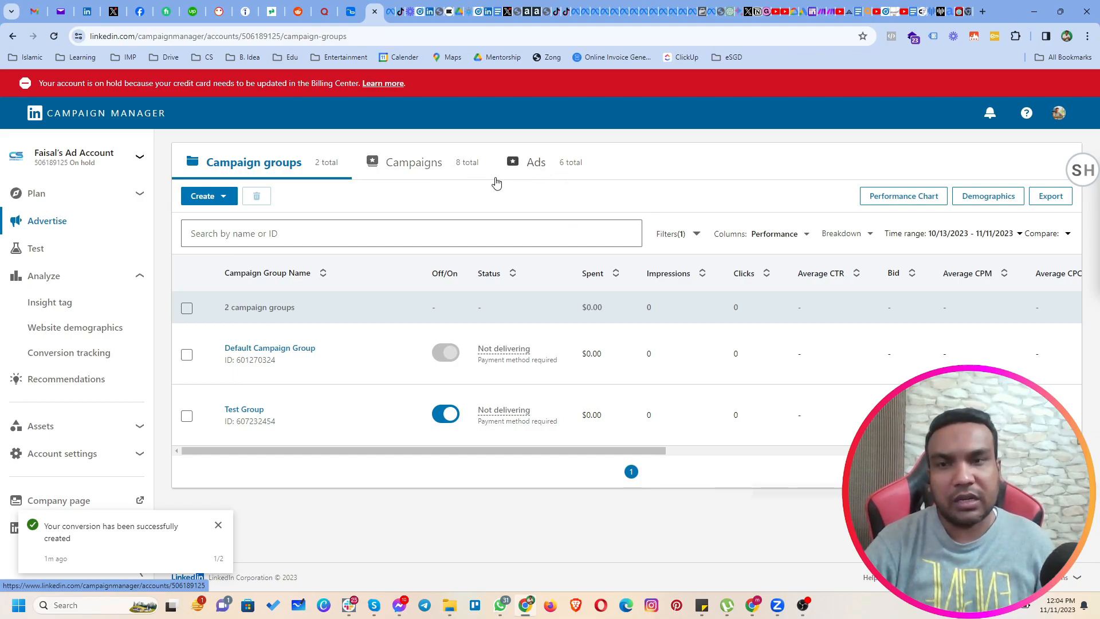
mouse_move(246, 424)
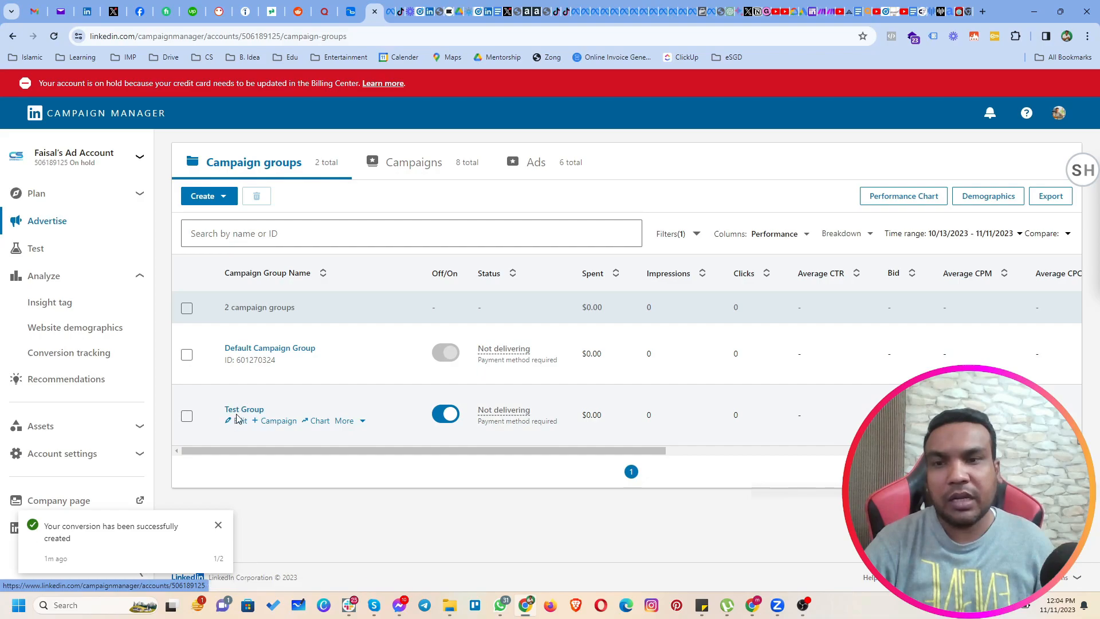
click(242, 412)
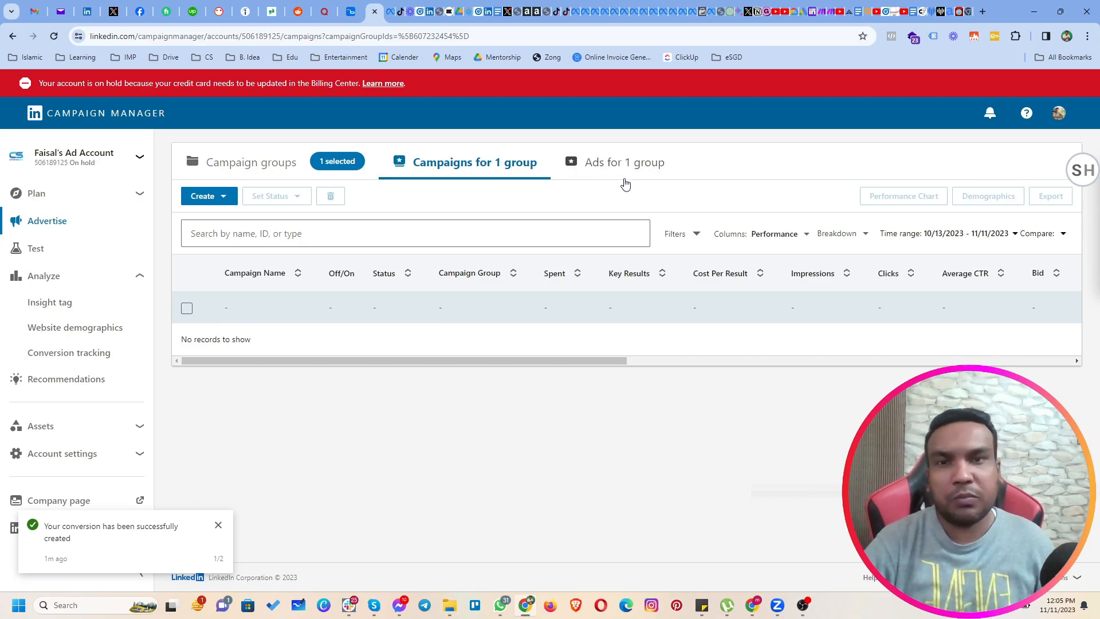
click(211, 200)
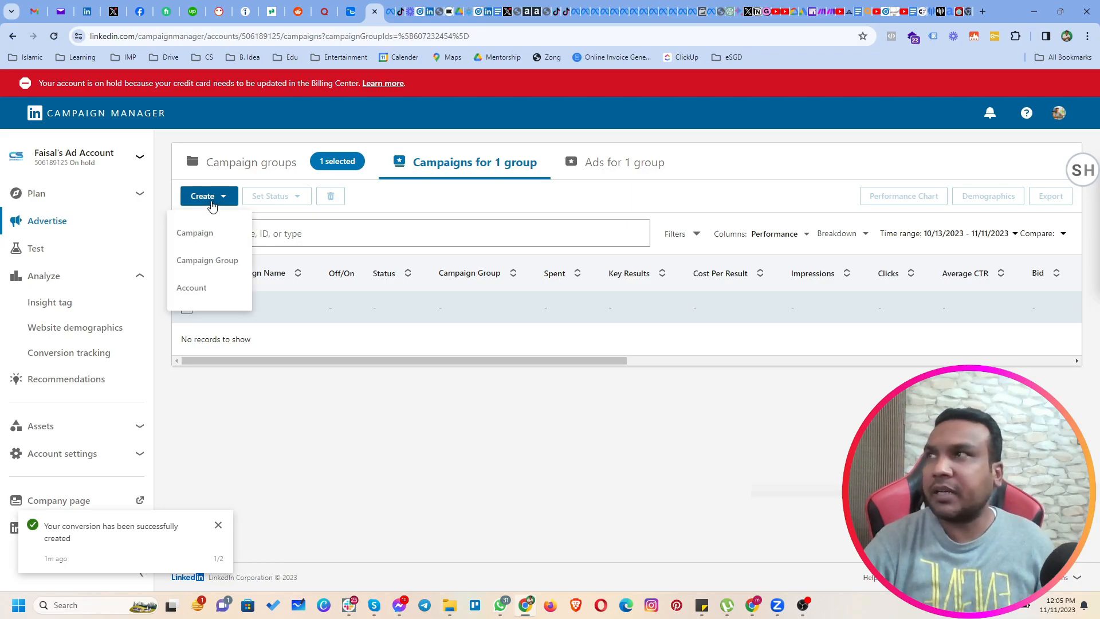
click(196, 234)
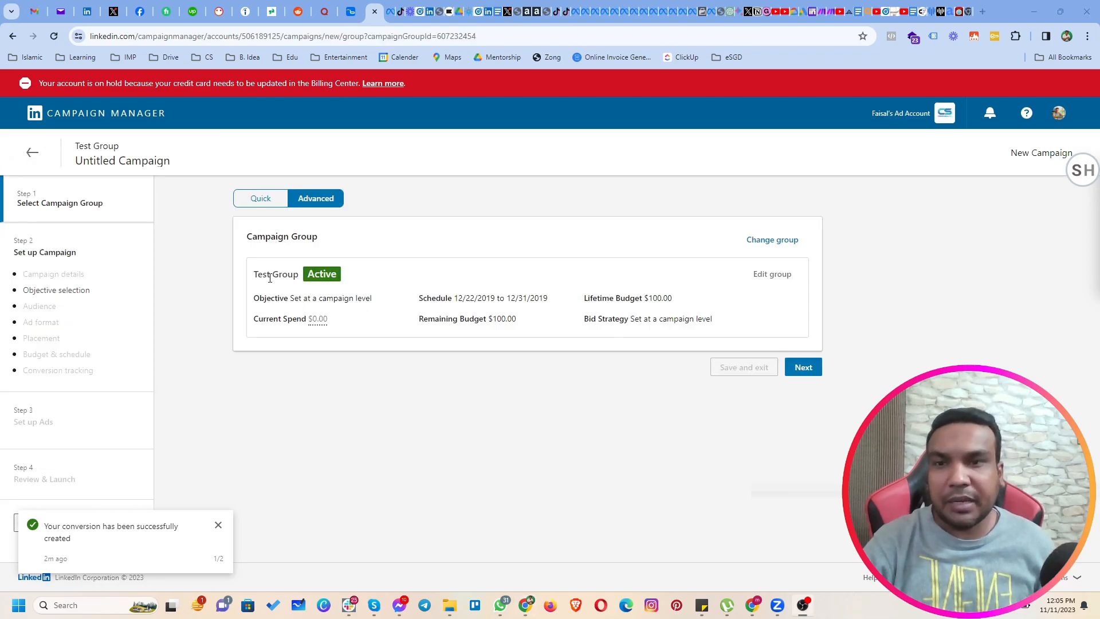
drag(254, 279, 285, 277)
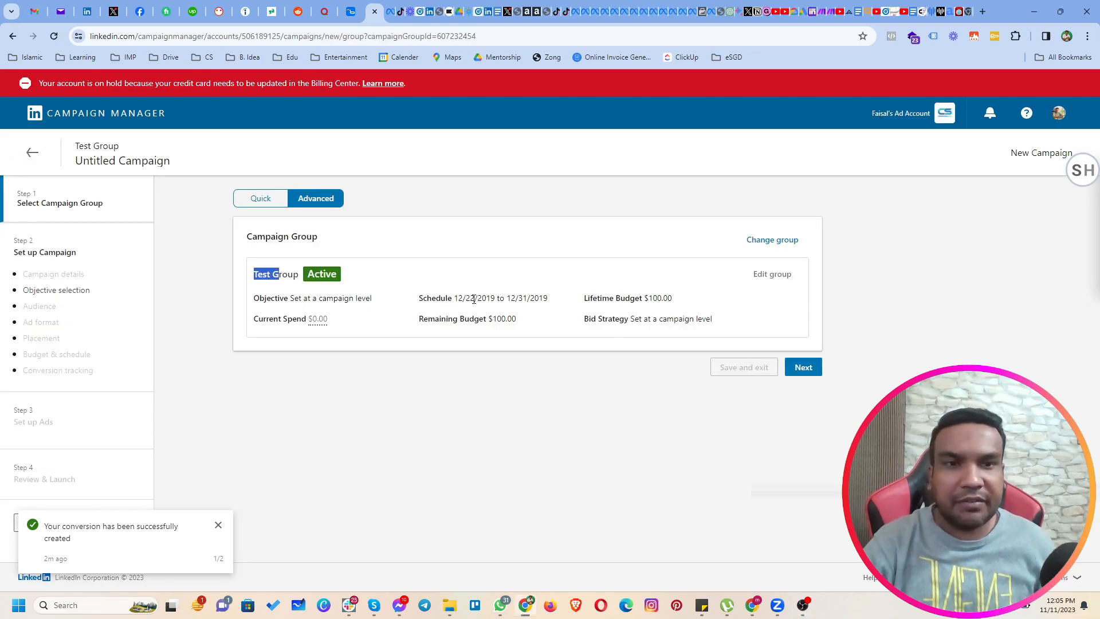
click(804, 368)
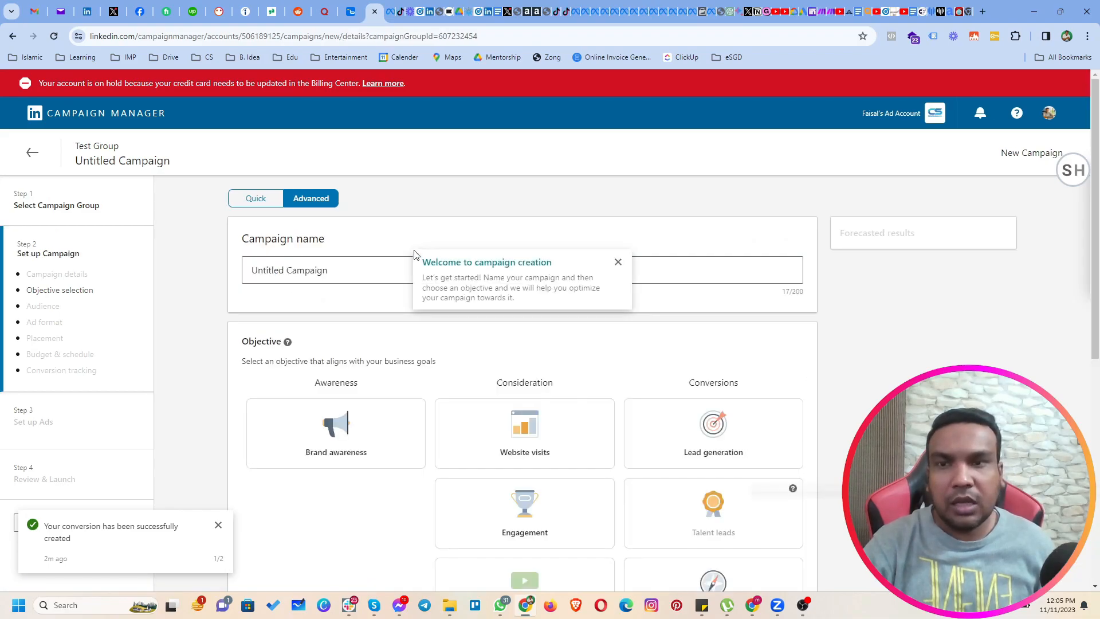
Name the new campaign "ERC Nov 11 - Test".
drag(351, 273, 241, 279)
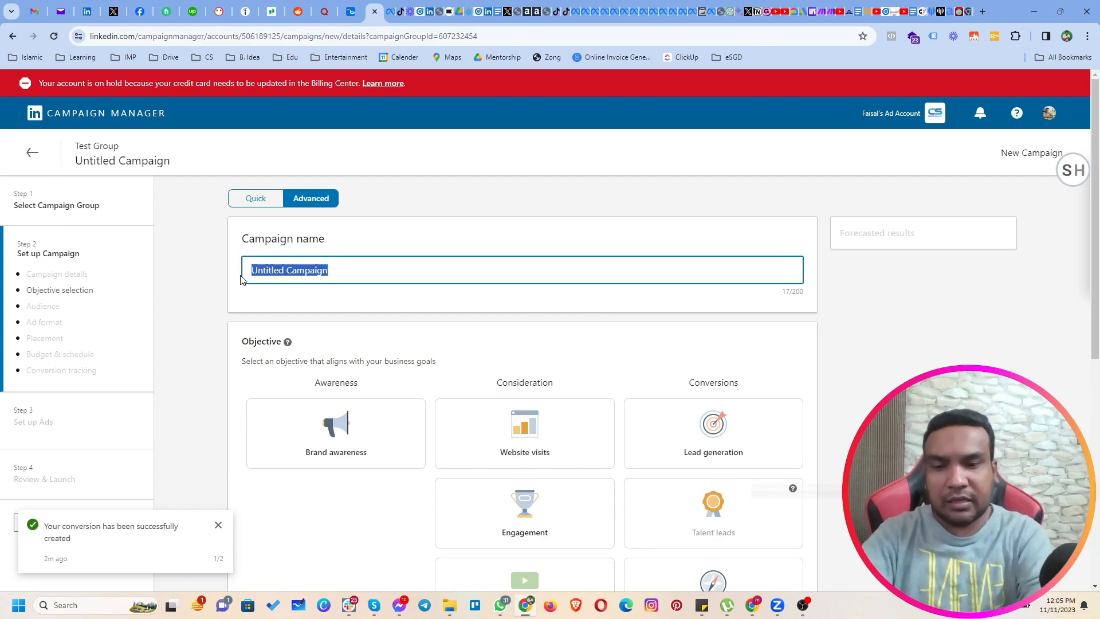
text(ERC Nov 11)
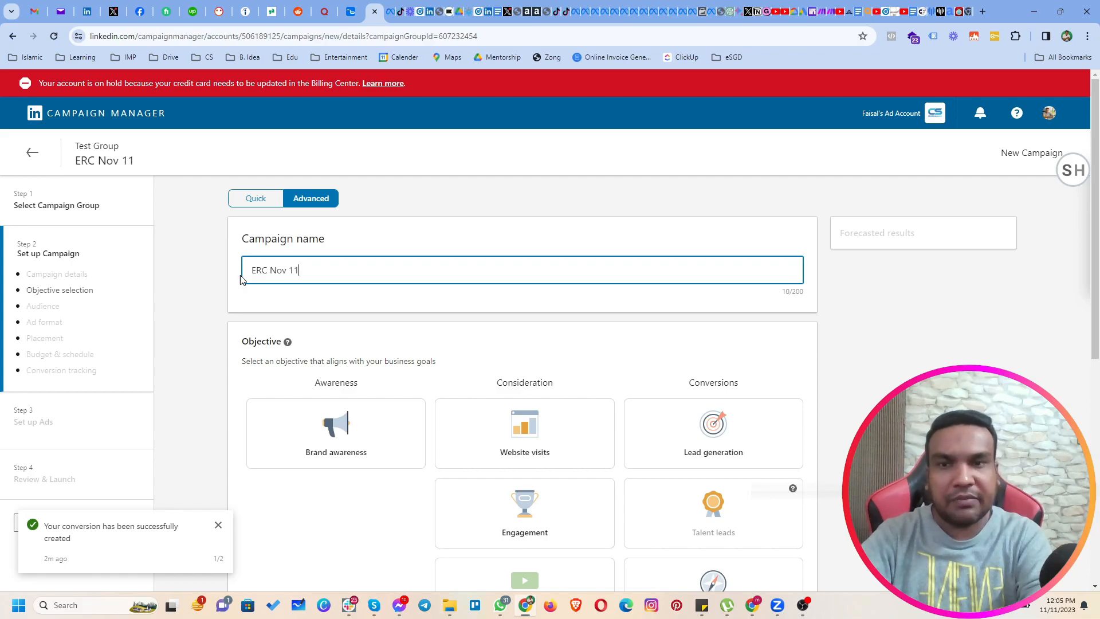
text( - Test)
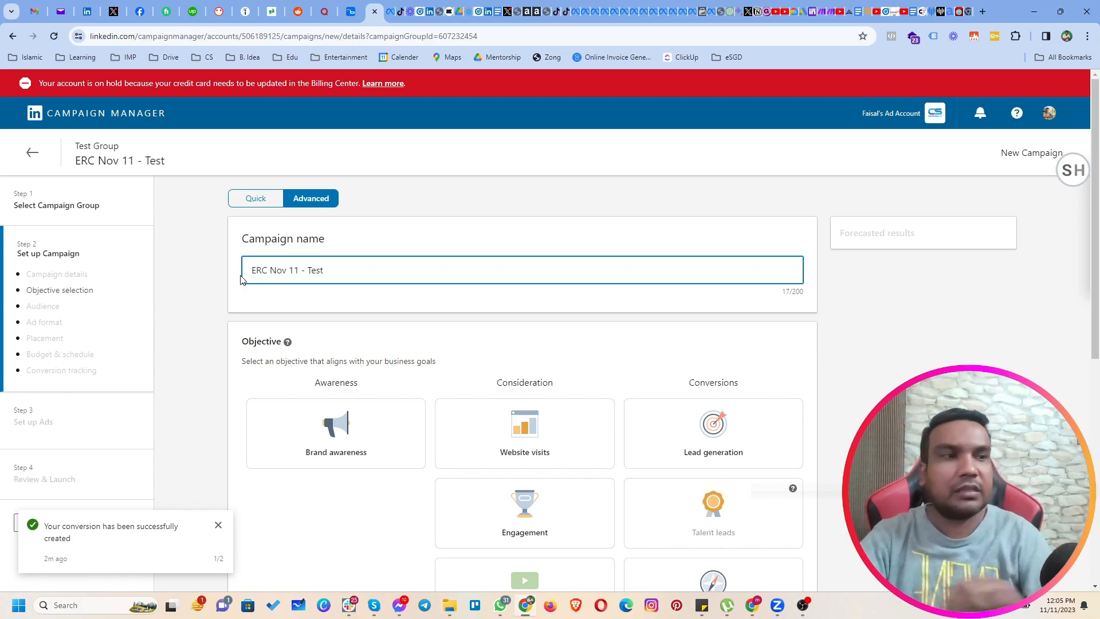
click(195, 395)
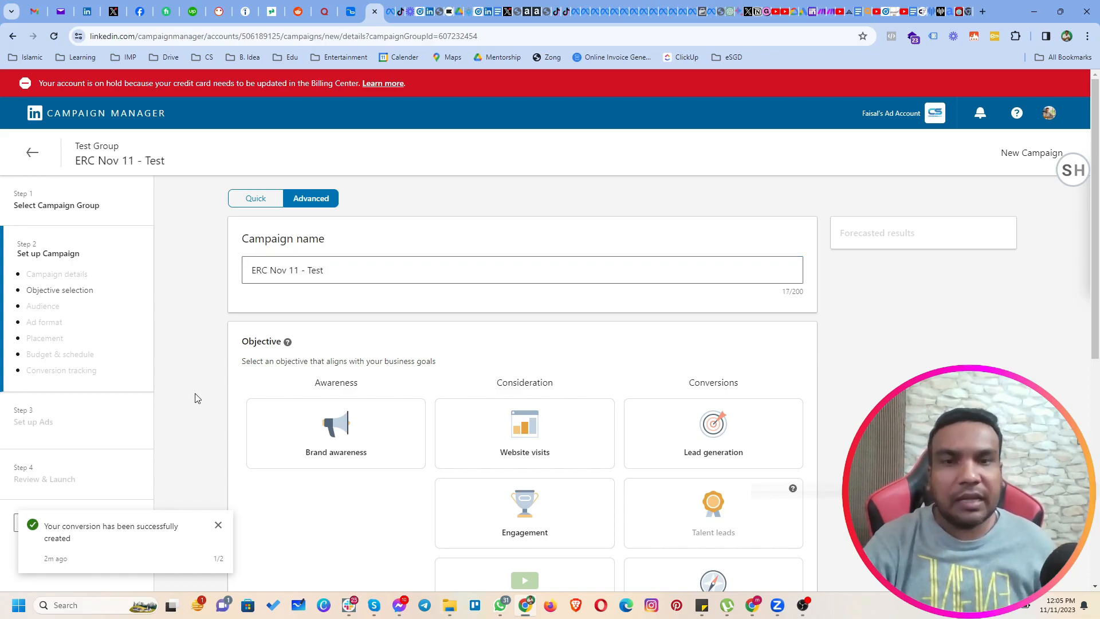
Choose Lead generation as the campaign objective and go to the audience settings.
scroll(195, 398, down, 4)
scroll(197, 400, up, 1)
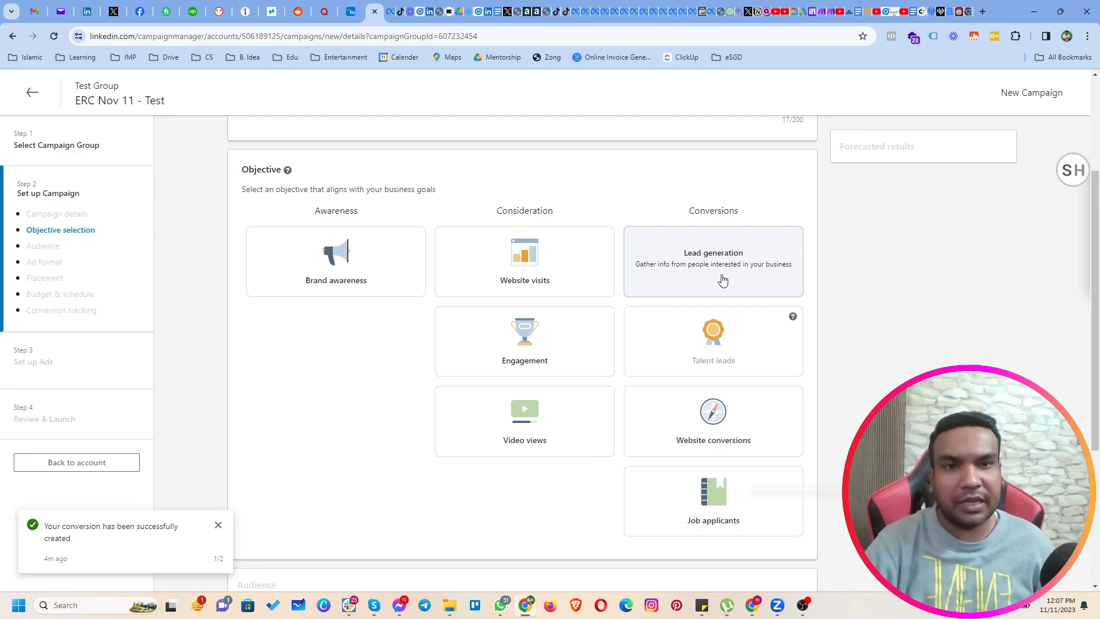
click(706, 254)
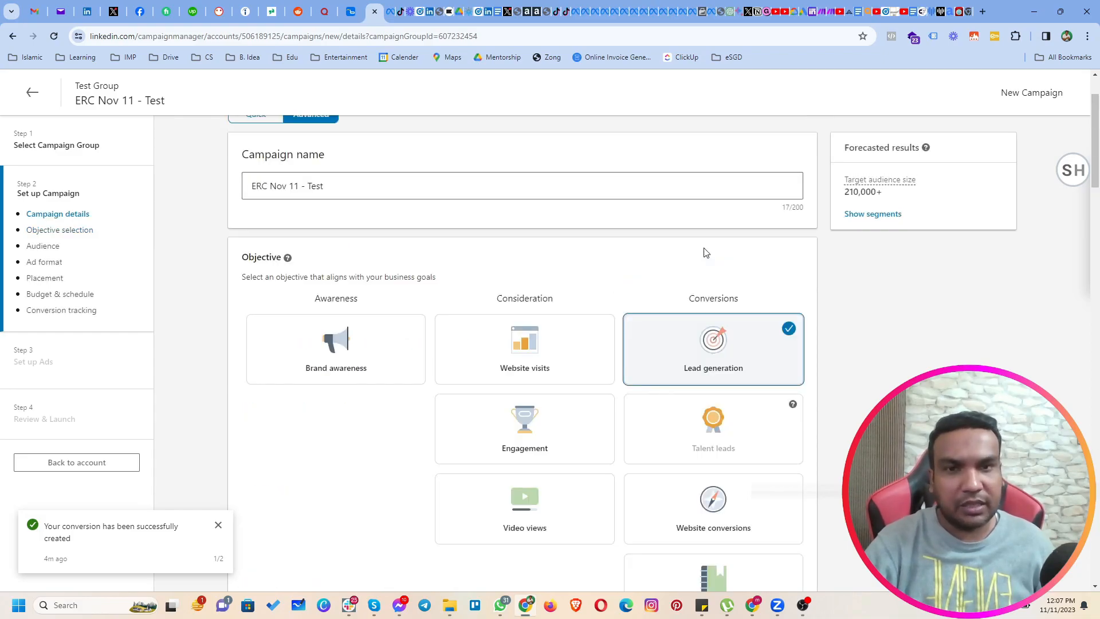
scroll(533, 265, down, 5)
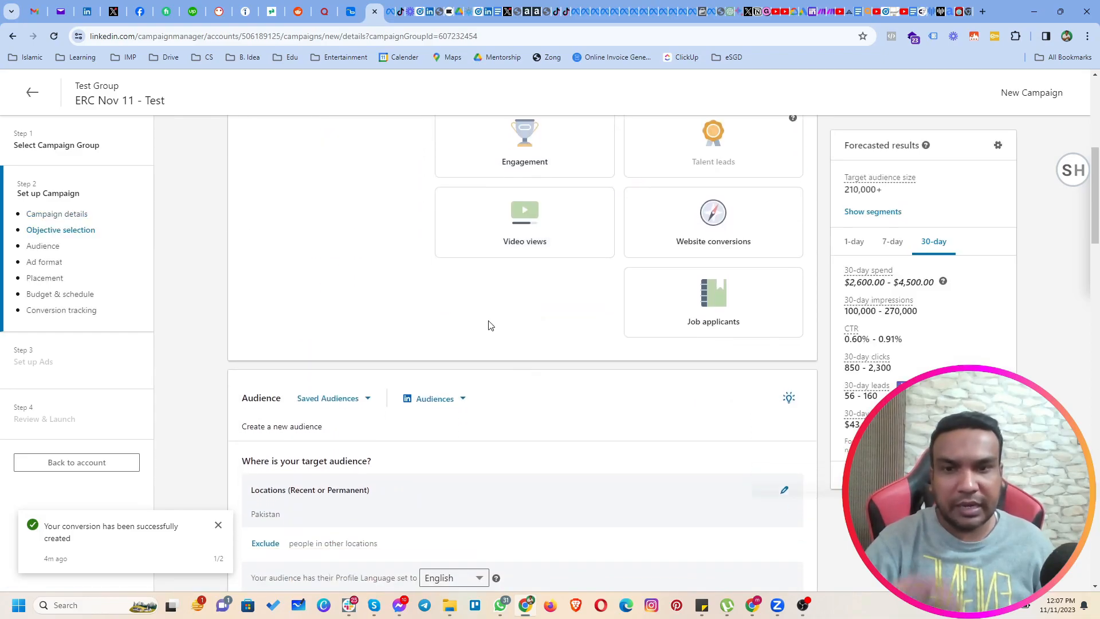
scroll(494, 334, up, 1)
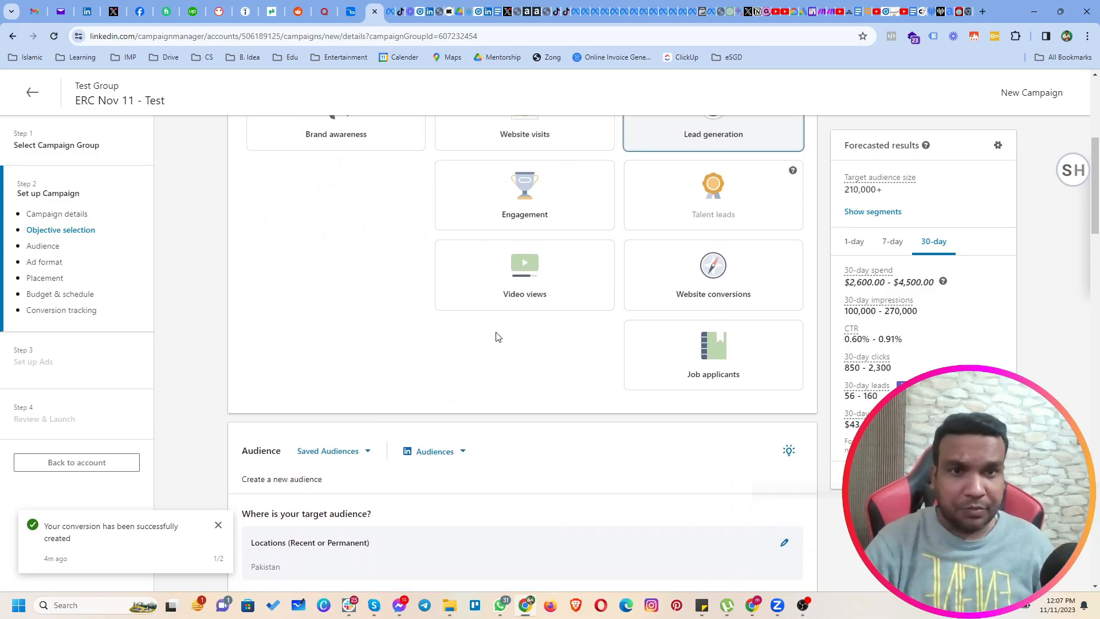
scroll(493, 336, down, 1)
scroll(492, 341, down, 4)
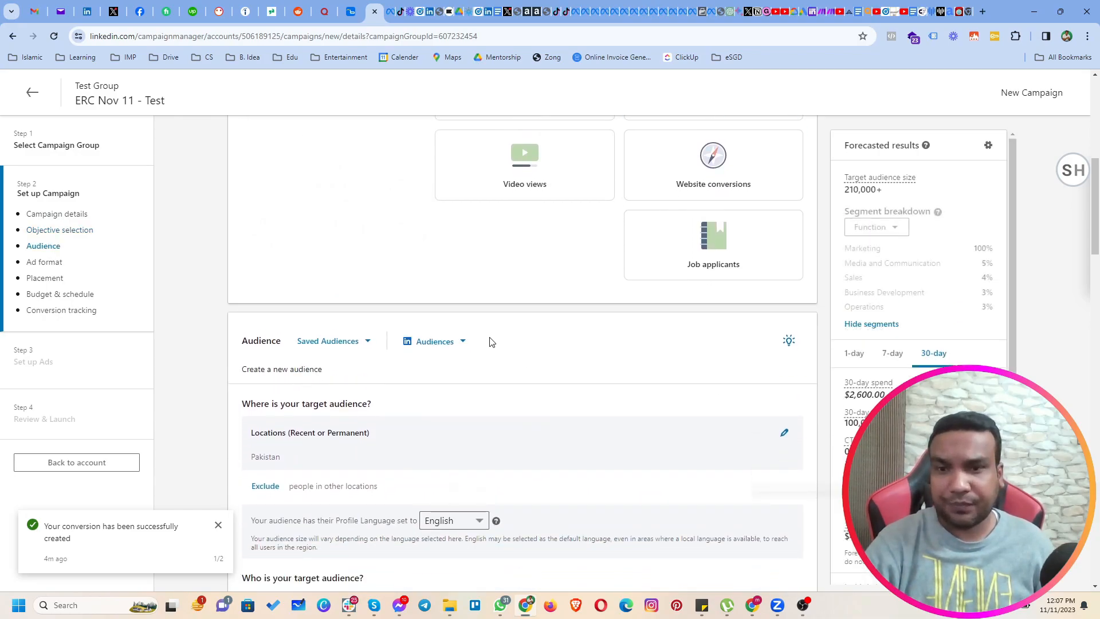
scroll(342, 161, down, 1)
scroll(320, 195, up, 2)
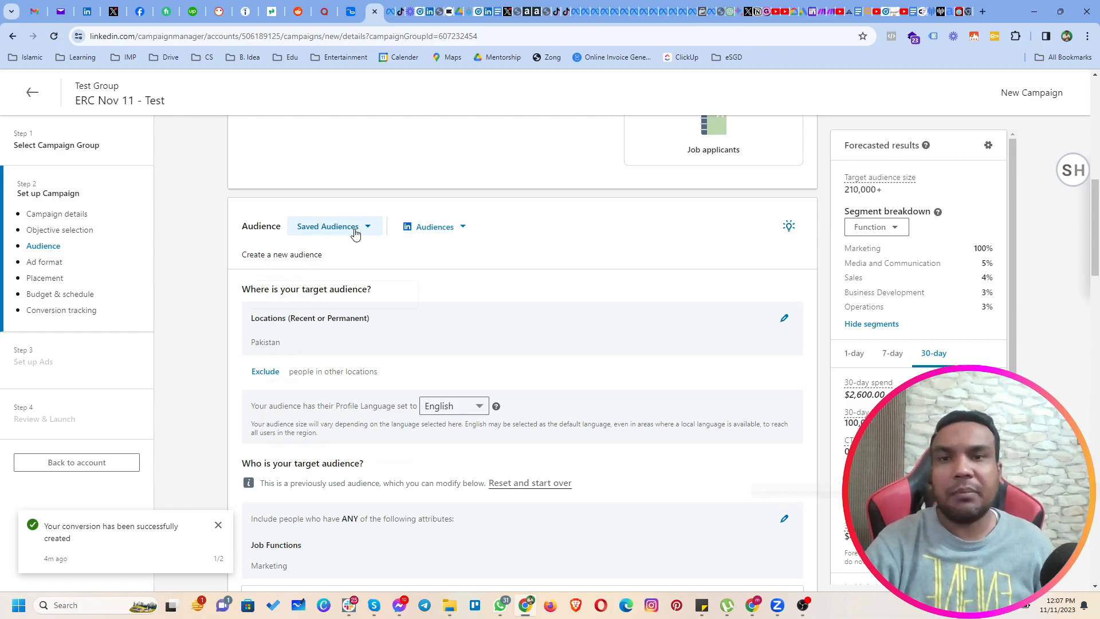
Browse the saved and LinkedIn audience templates, and apply the Financial Advisors audience in place of the existing targeting.
click(355, 231)
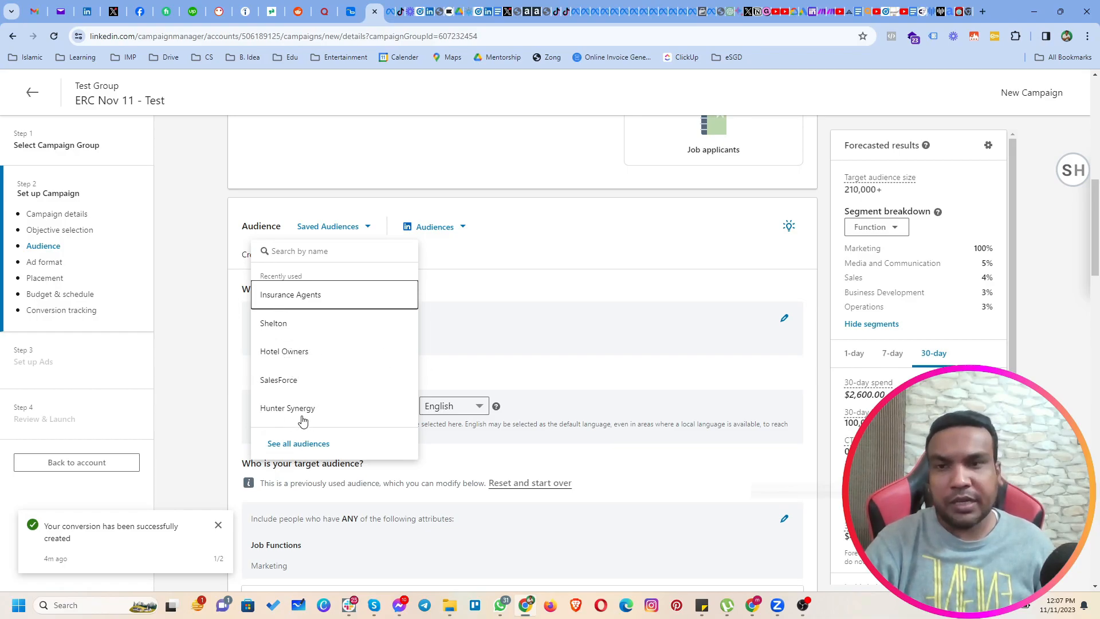
click(462, 228)
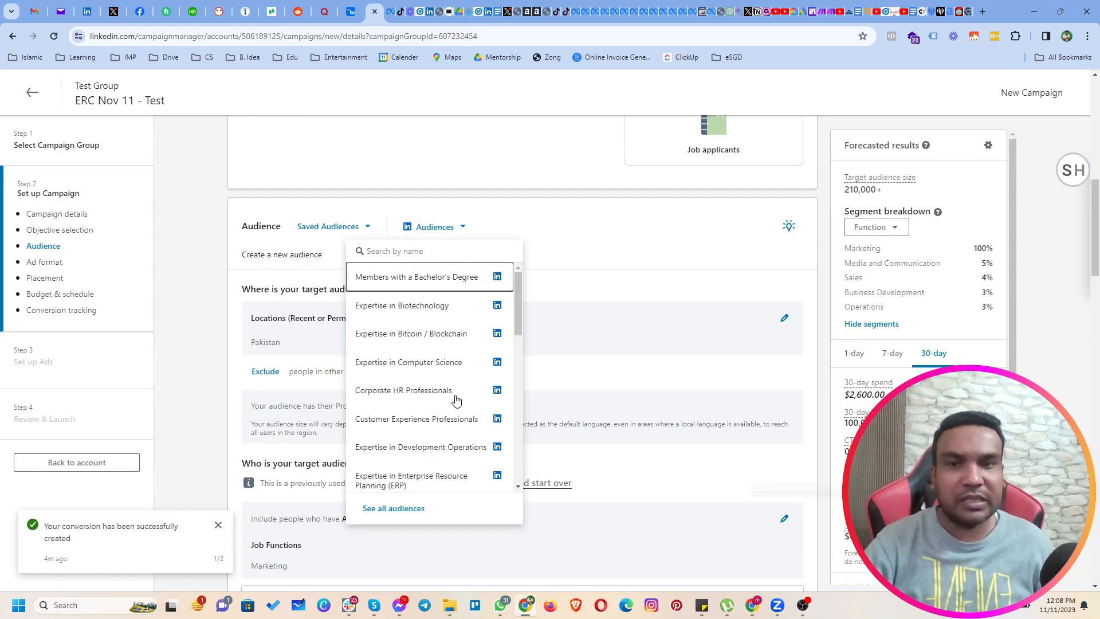
scroll(442, 410, down, 1)
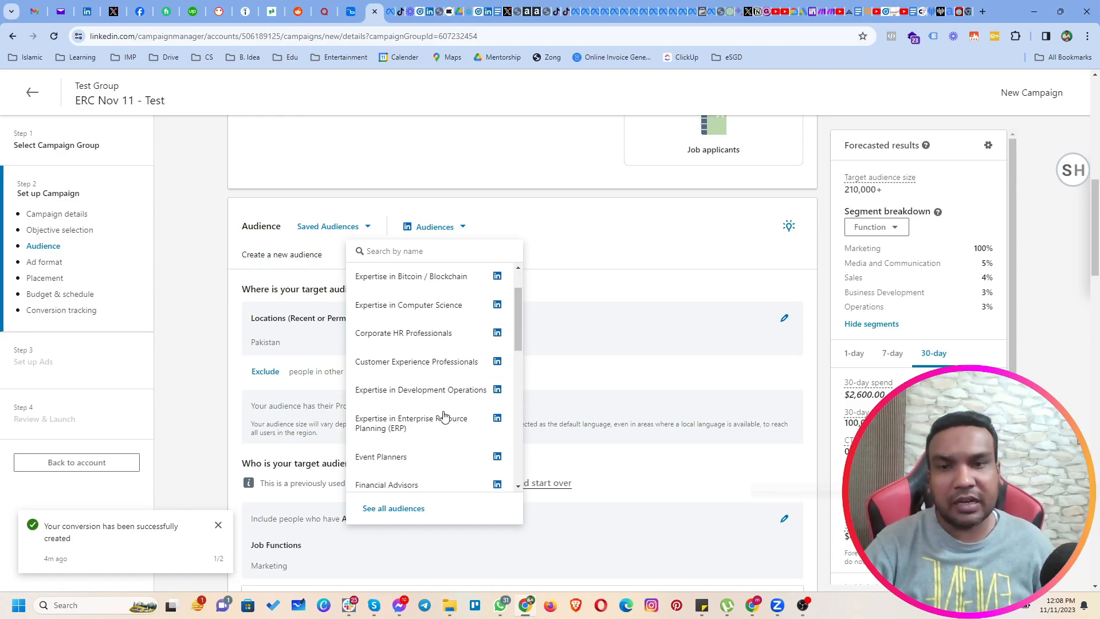
scroll(445, 415, up, 1)
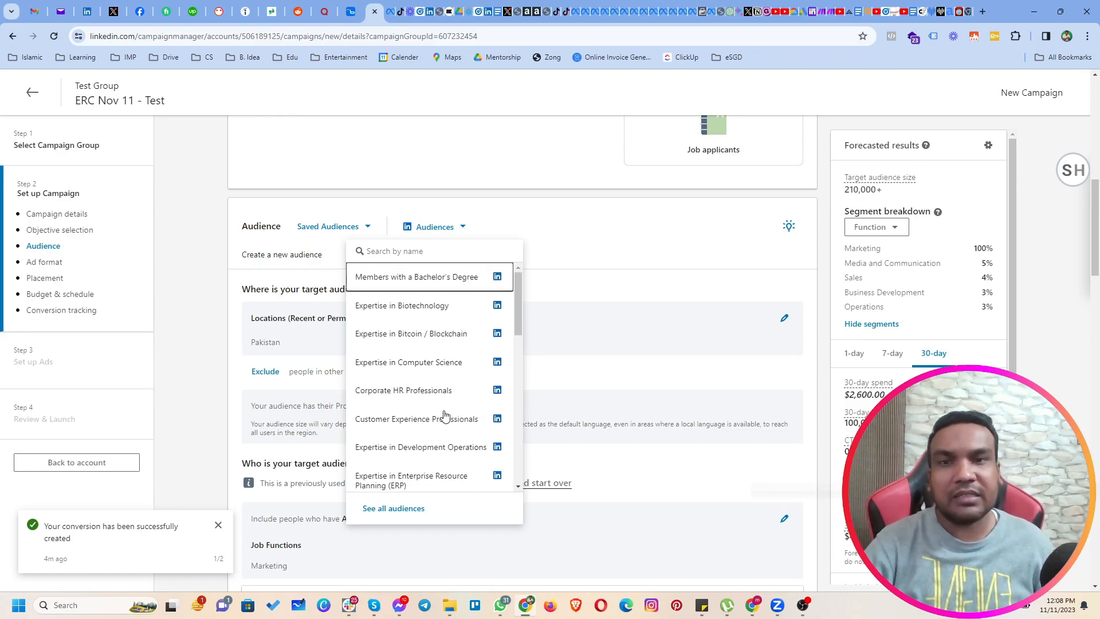
scroll(390, 452, down, 6)
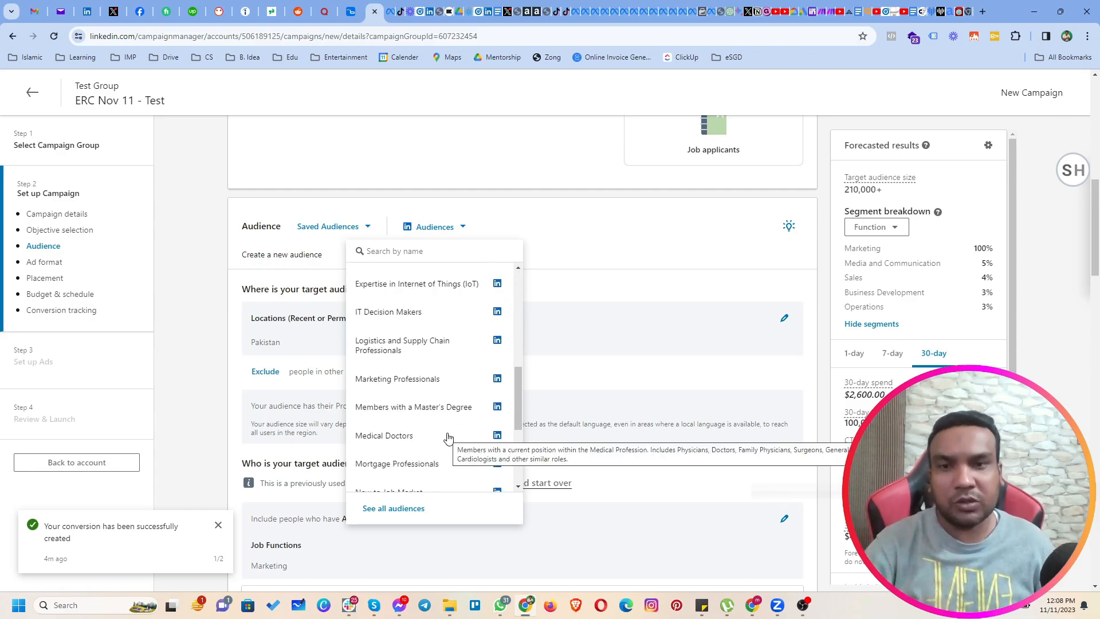
scroll(448, 438, up, 3)
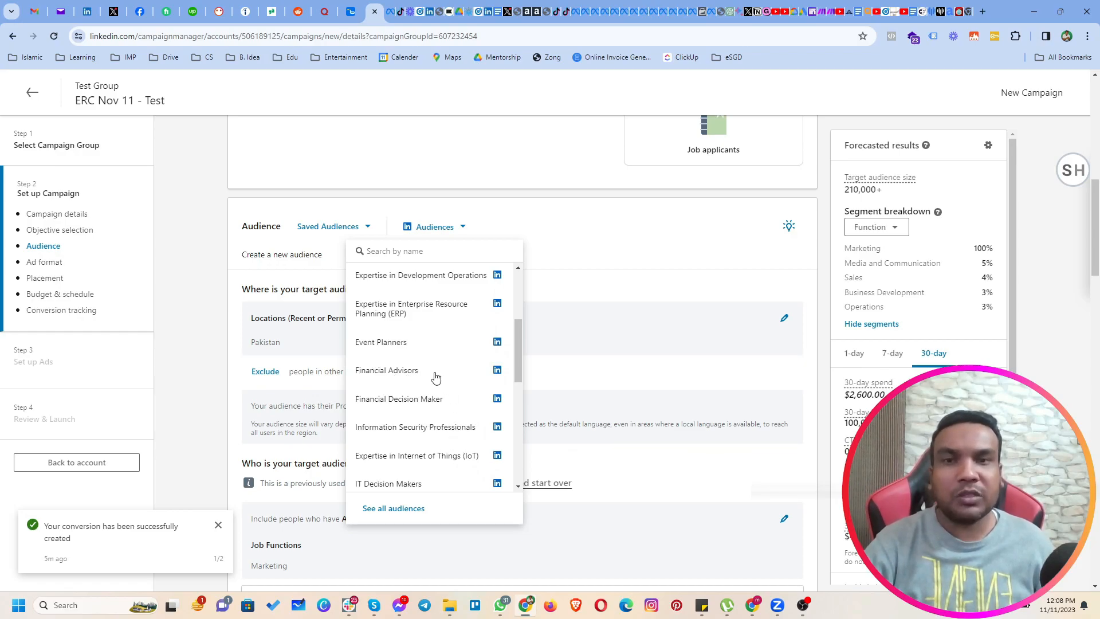
mouse_move(437, 374)
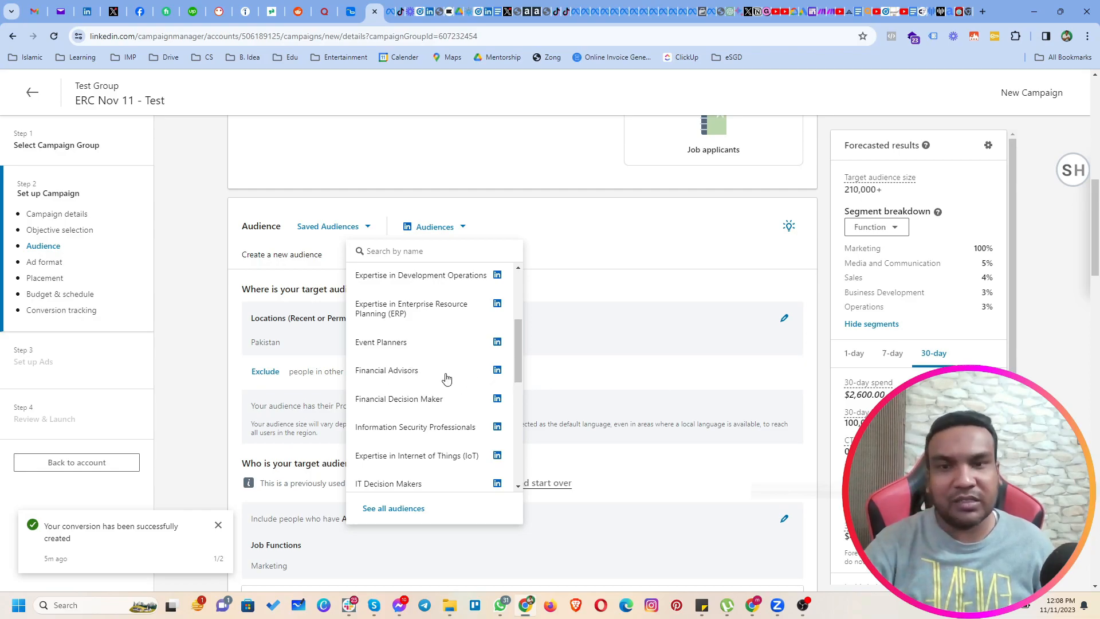
click(408, 374)
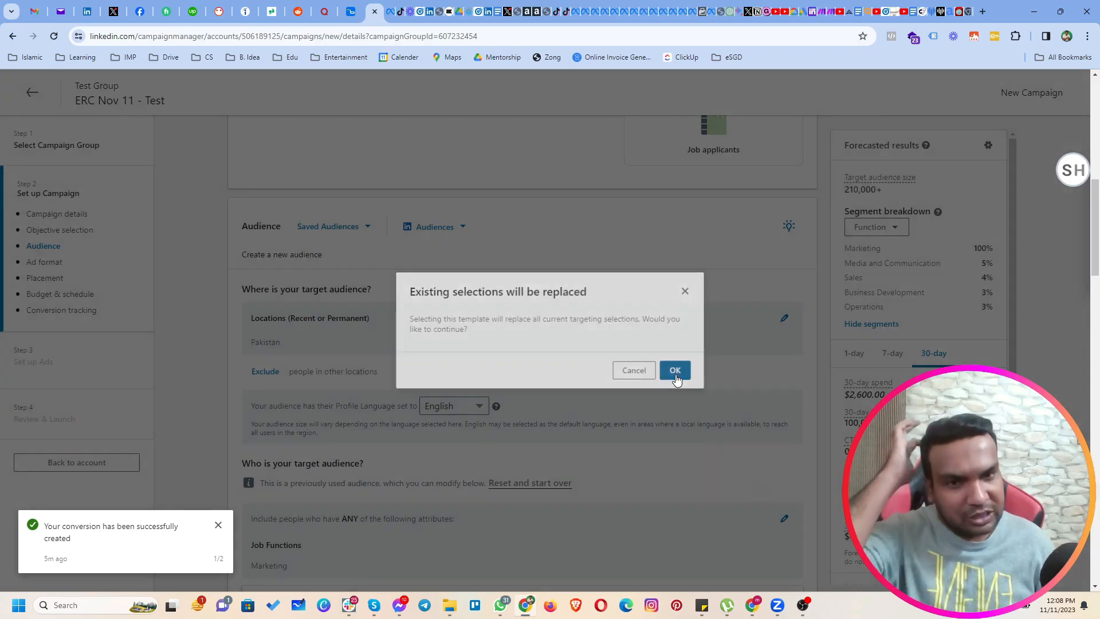
click(675, 371)
Review the company industries, job titles, location and forecasted target audience size of the Financial Advisors audience.
scroll(556, 387, down, 2)
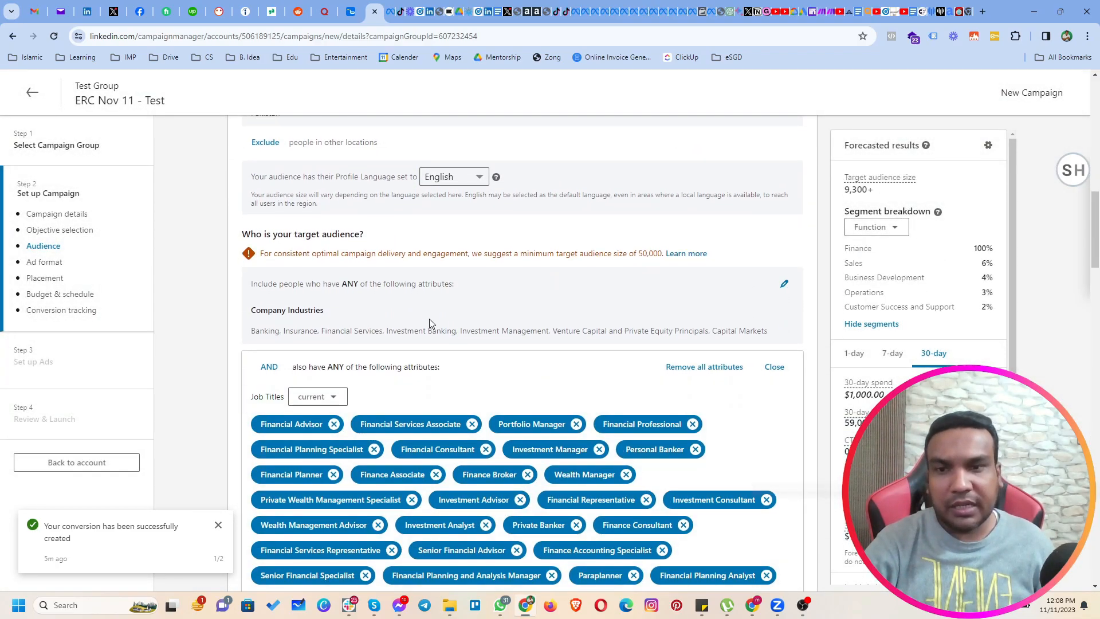
scroll(429, 319, down, 4)
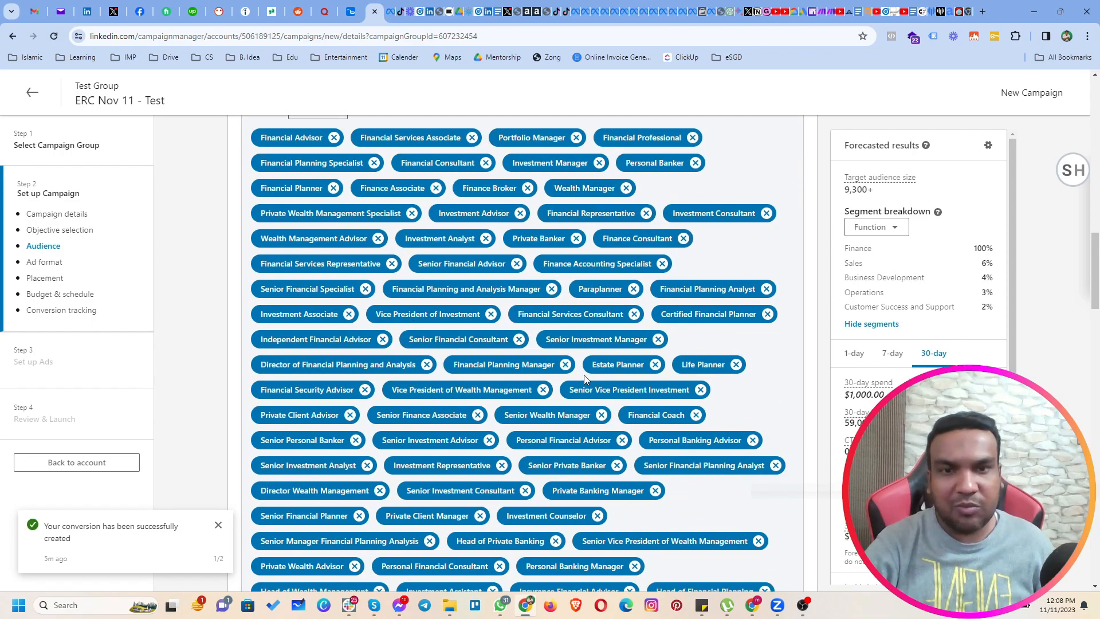
scroll(583, 375, down, 5)
scroll(612, 387, down, 4)
scroll(609, 372, up, 3)
scroll(608, 369, up, 10)
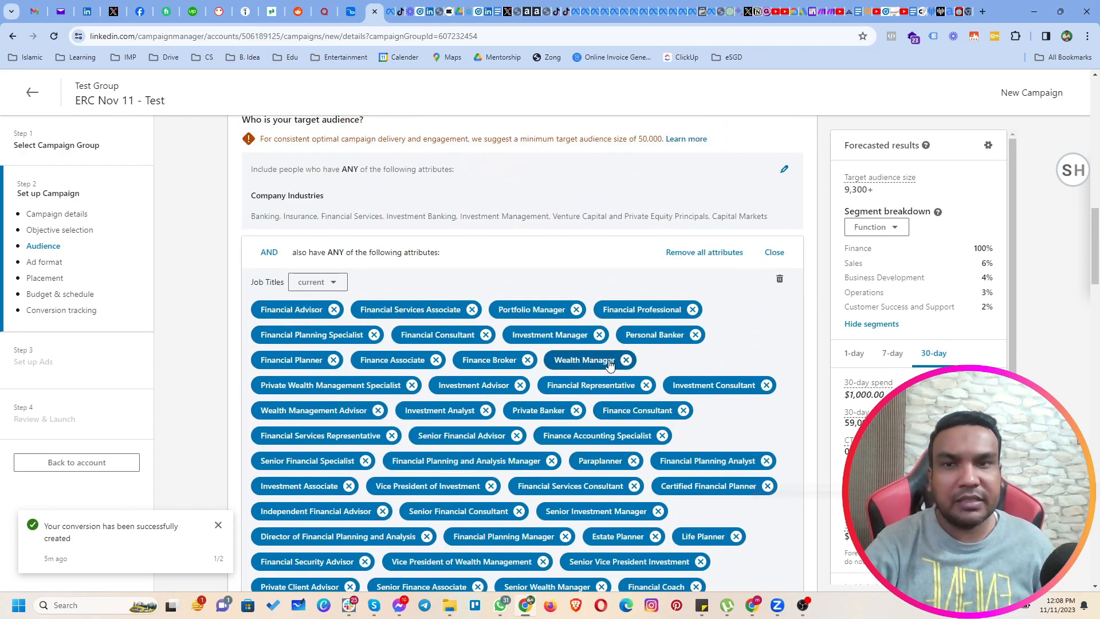
scroll(609, 364, up, 3)
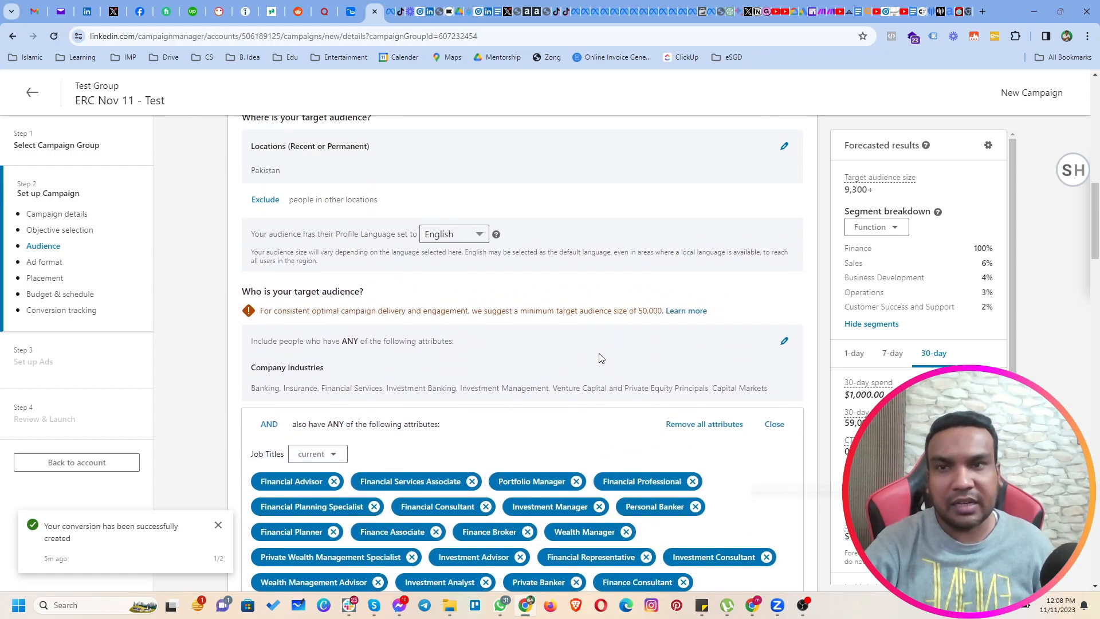
scroll(601, 358, up, 1)
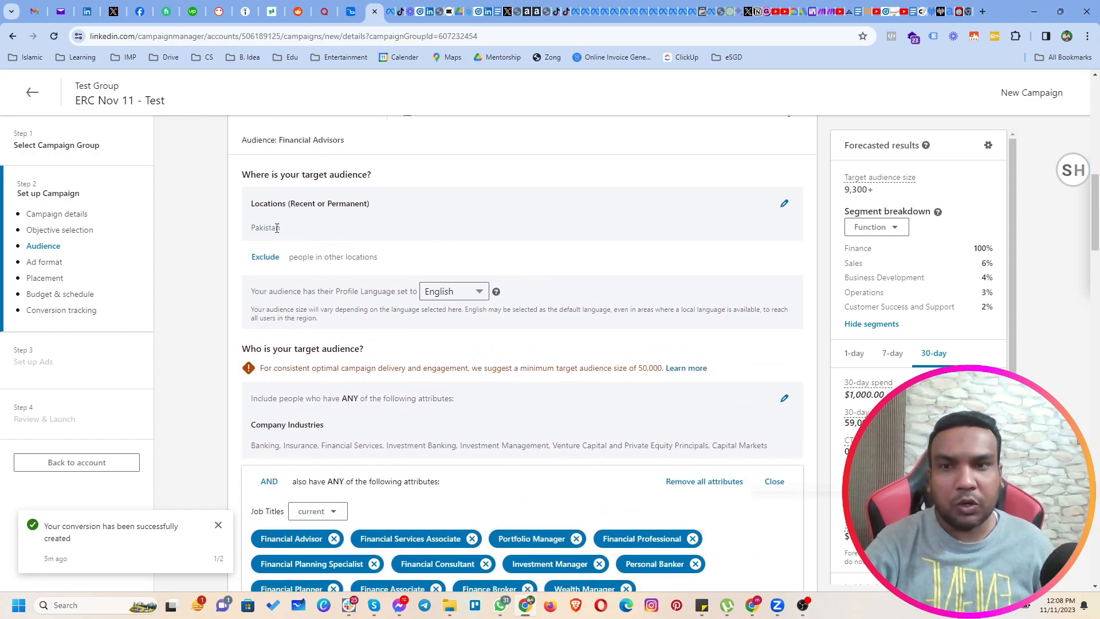
drag(876, 194, 842, 192)
Change the target location from Pakistan to United States, check the target audience size, and close the location editor.
click(784, 204)
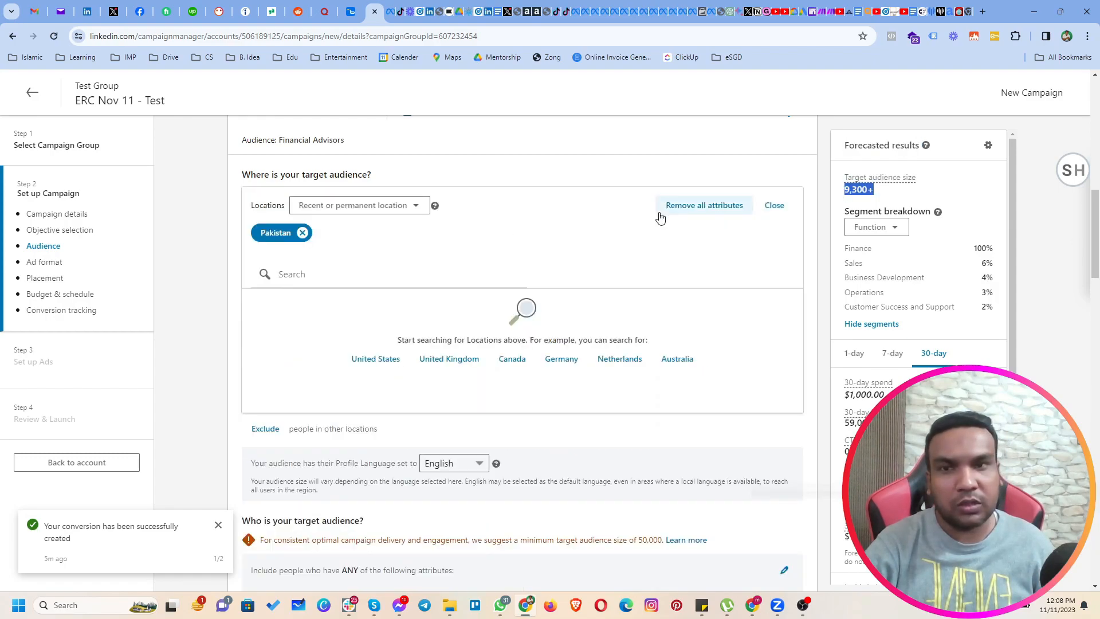
click(376, 359)
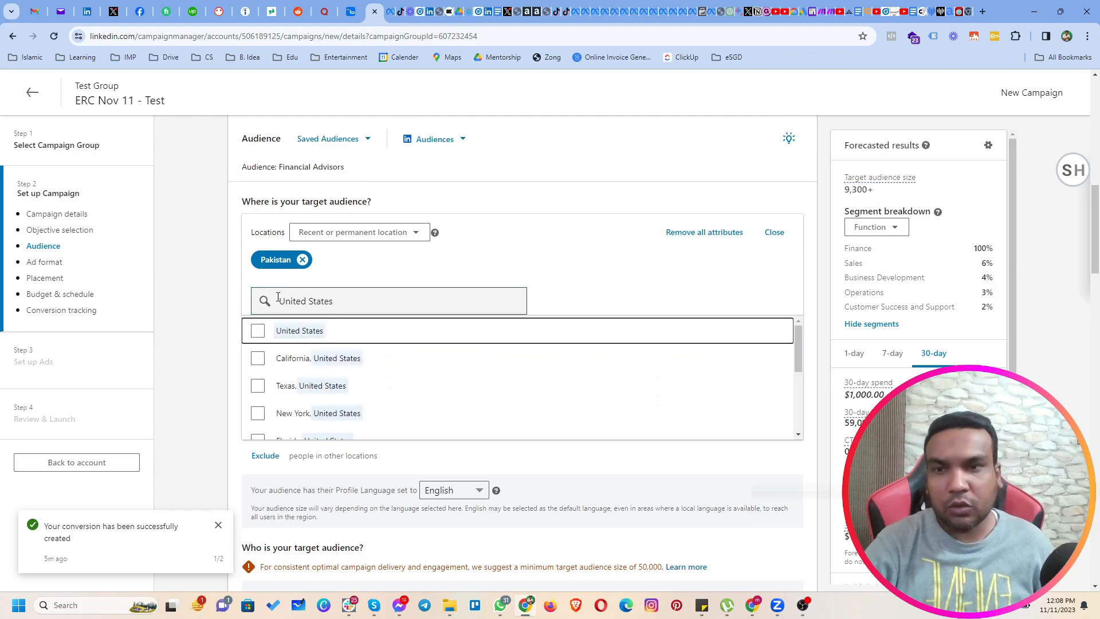
click(261, 329)
click(302, 260)
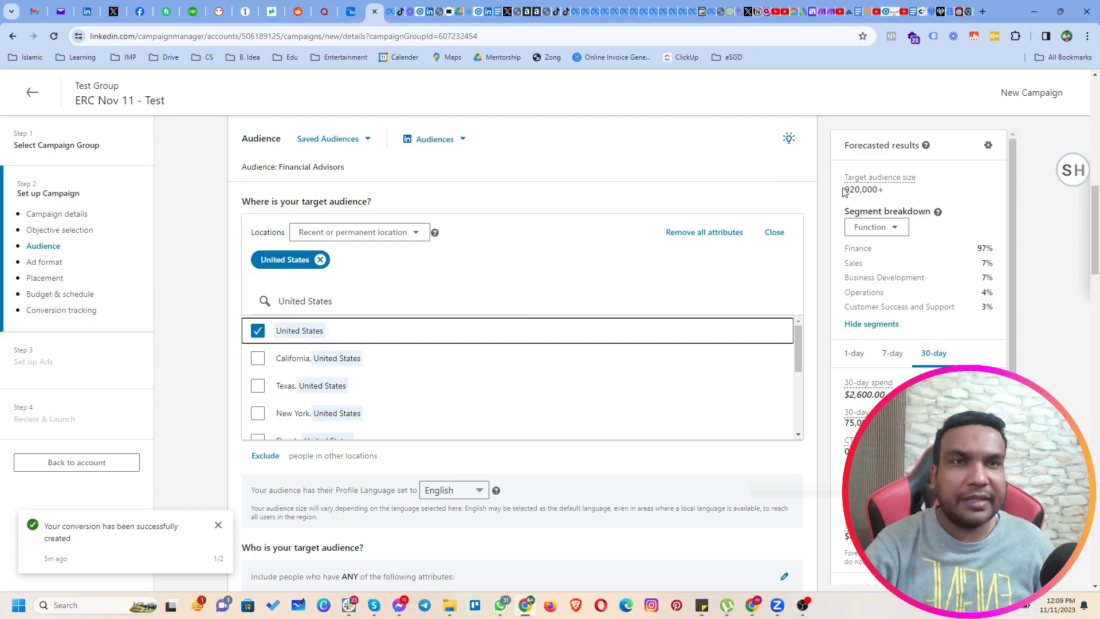
drag(842, 192, 885, 190)
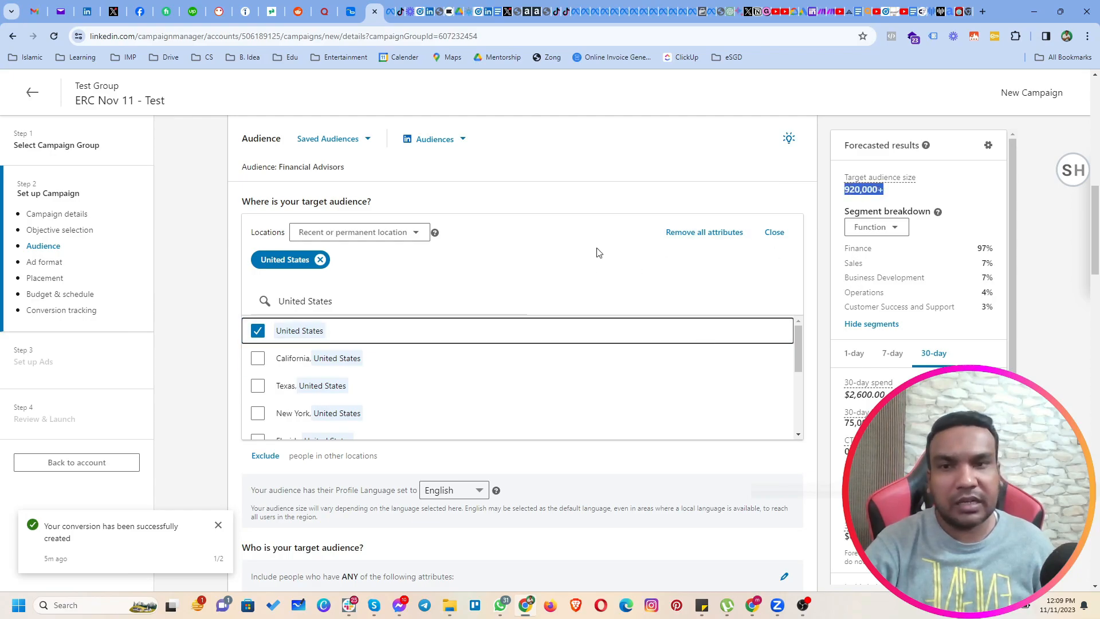
click(775, 233)
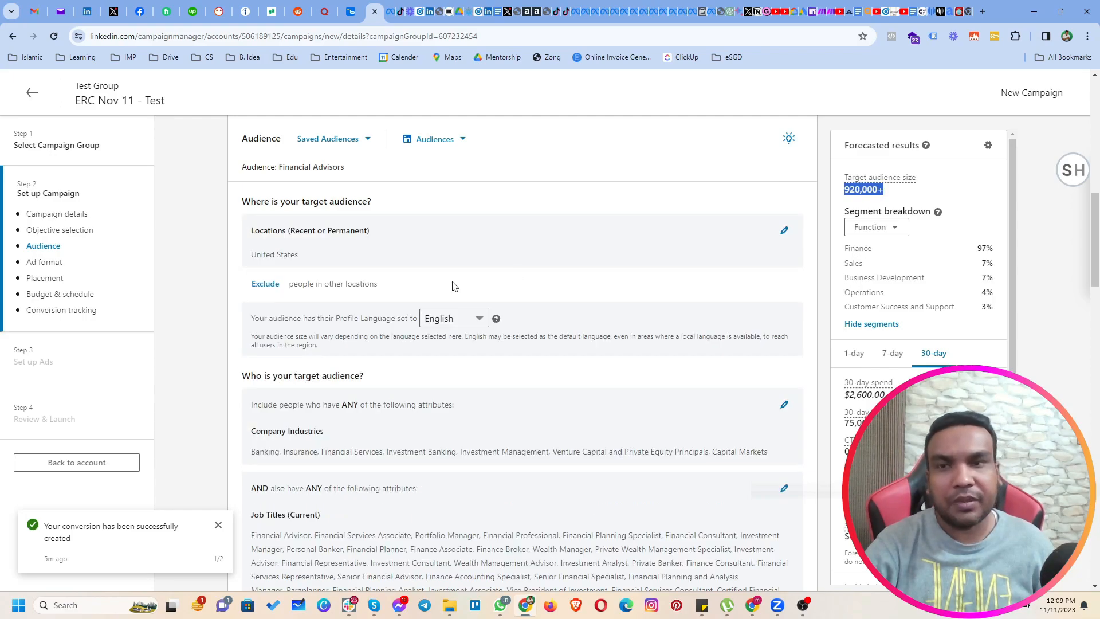
Replace the current targeting with LinkedIn's IT Decision Makers audience and review its job seniorities and functions.
scroll(452, 289, up, 6)
scroll(452, 300, down, 6)
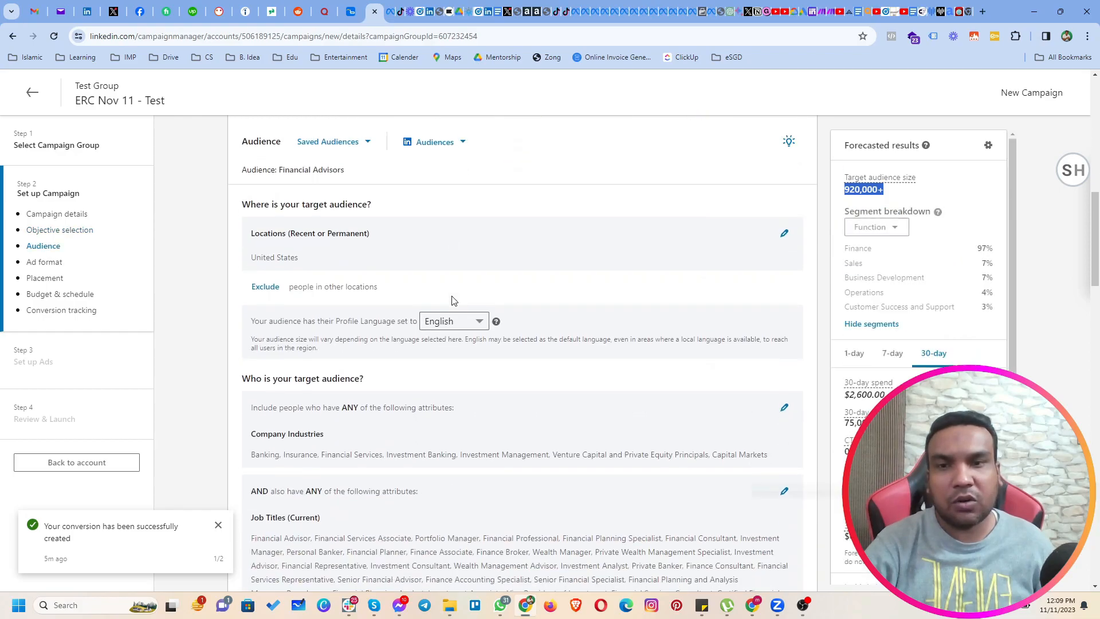
click(448, 139)
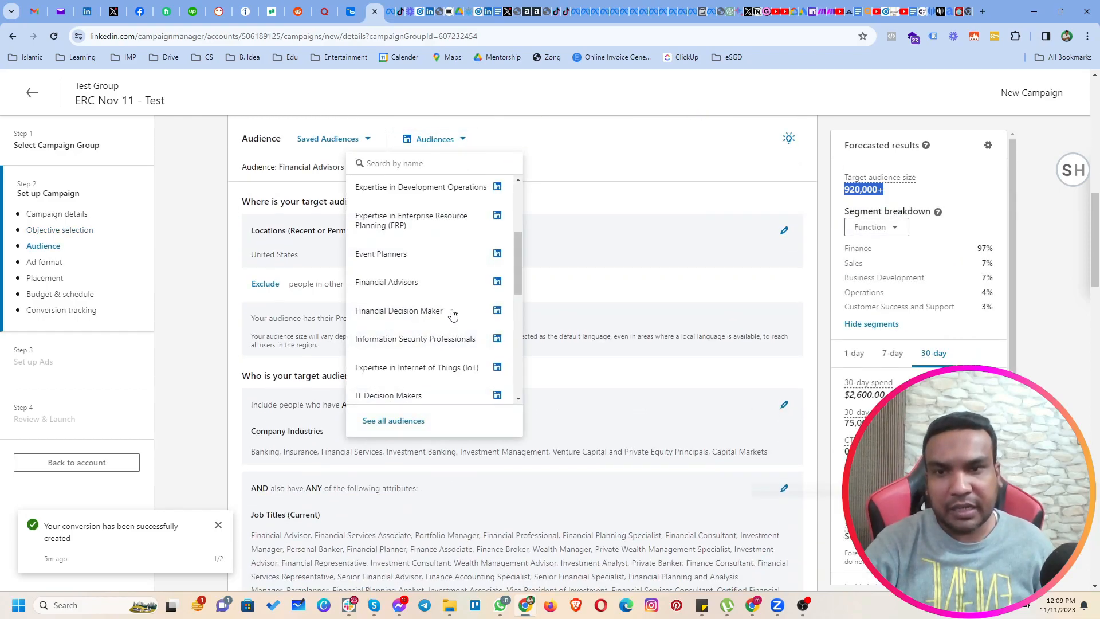
scroll(453, 314, down, 1)
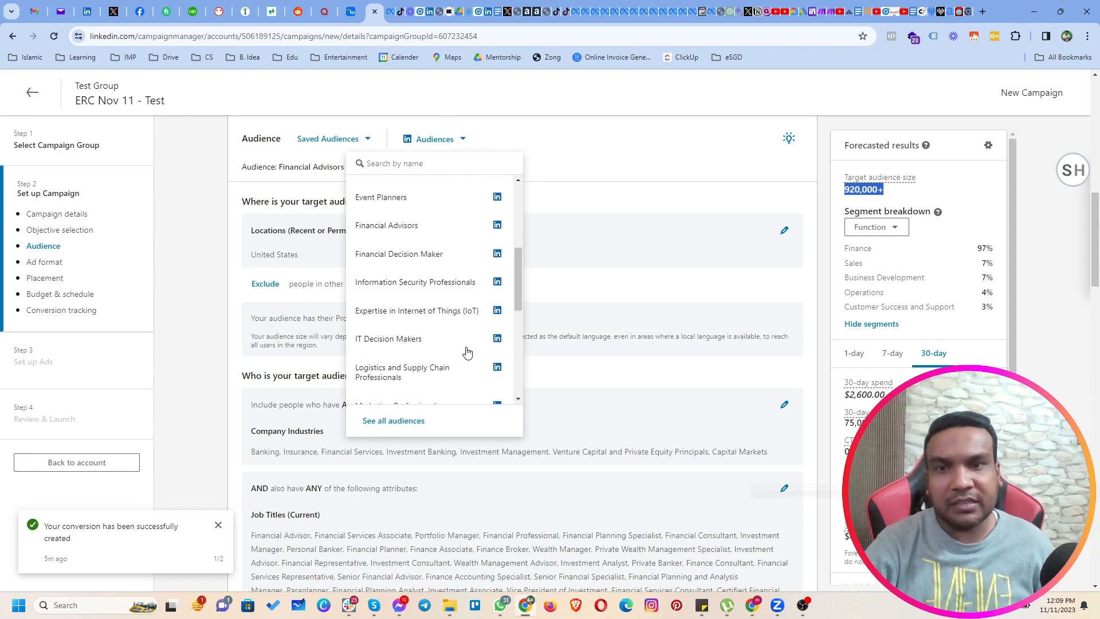
click(404, 340)
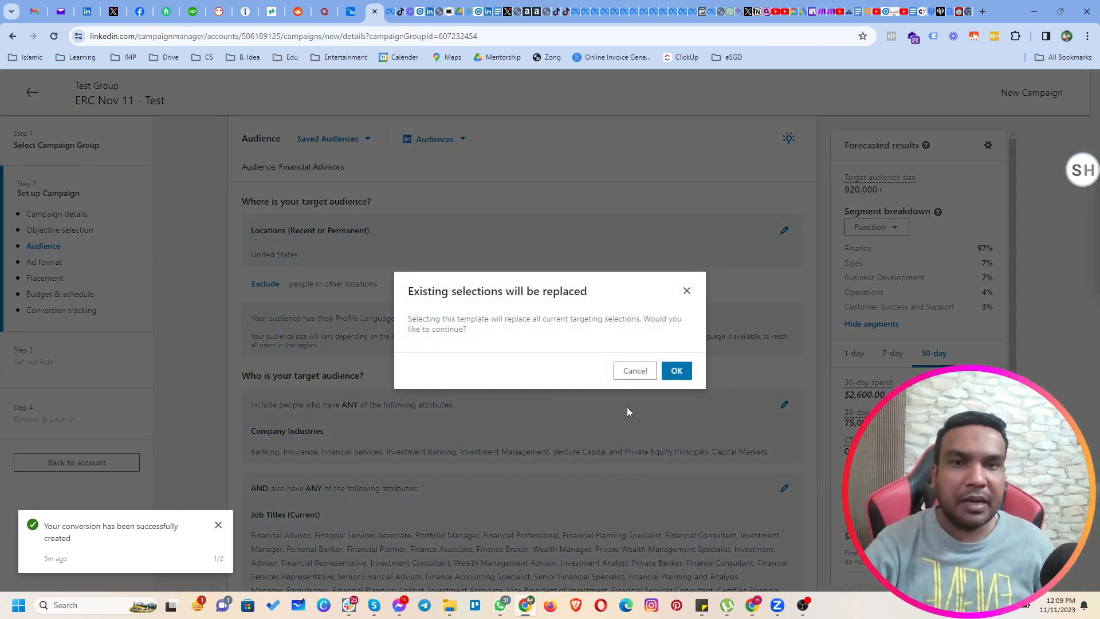
click(676, 372)
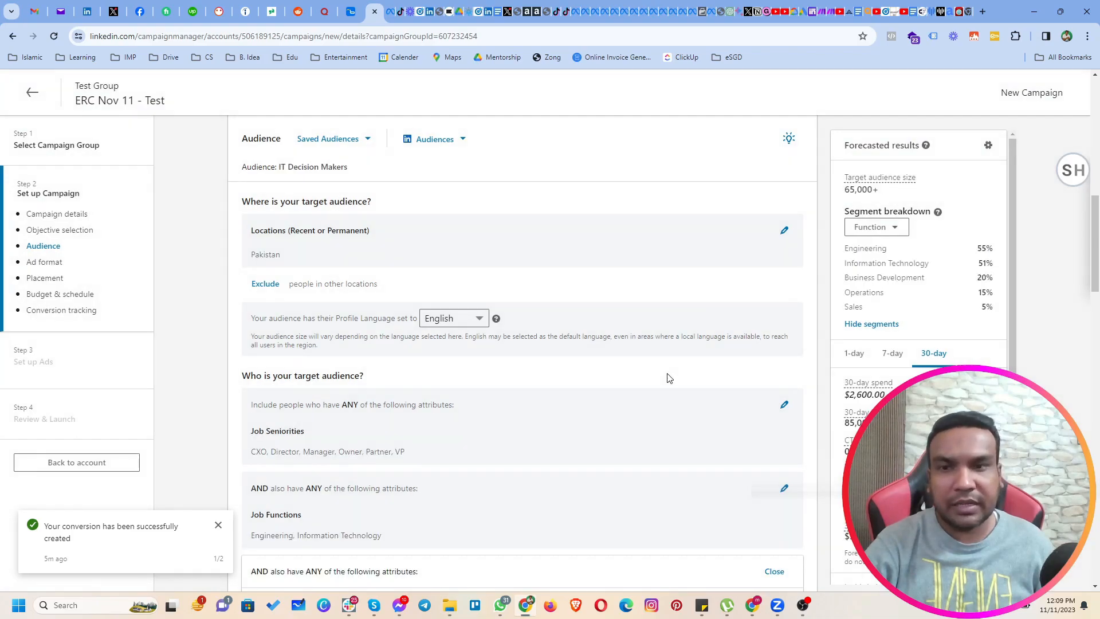
scroll(654, 391, down, 2)
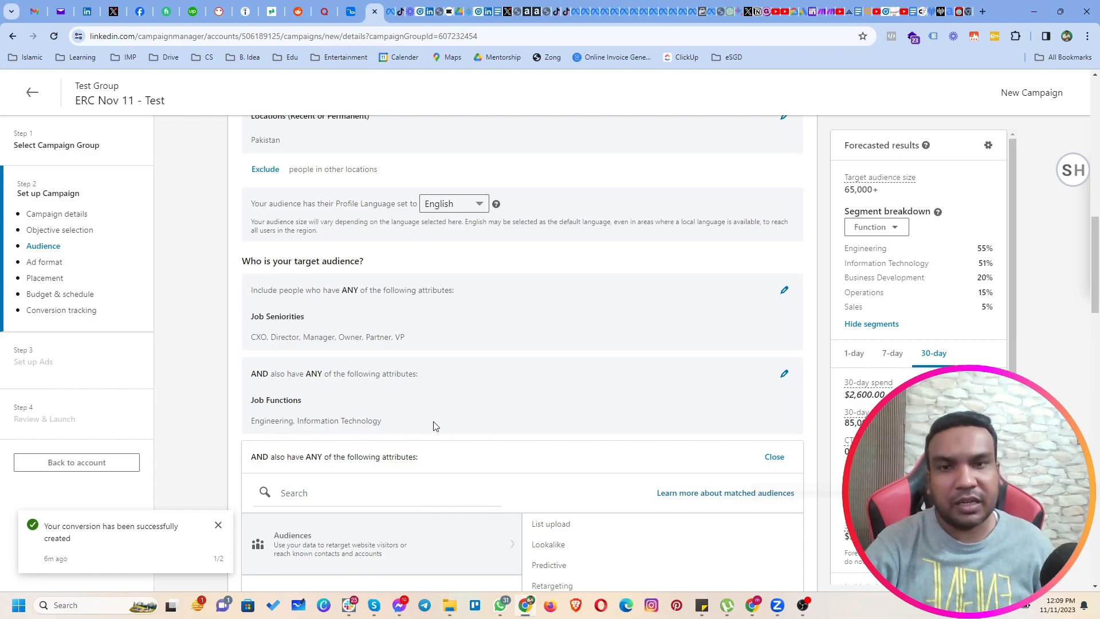
Replace the current targeting with LinkedIn's Marketing Professionals audience and review the job titles it includes.
scroll(544, 292, up, 5)
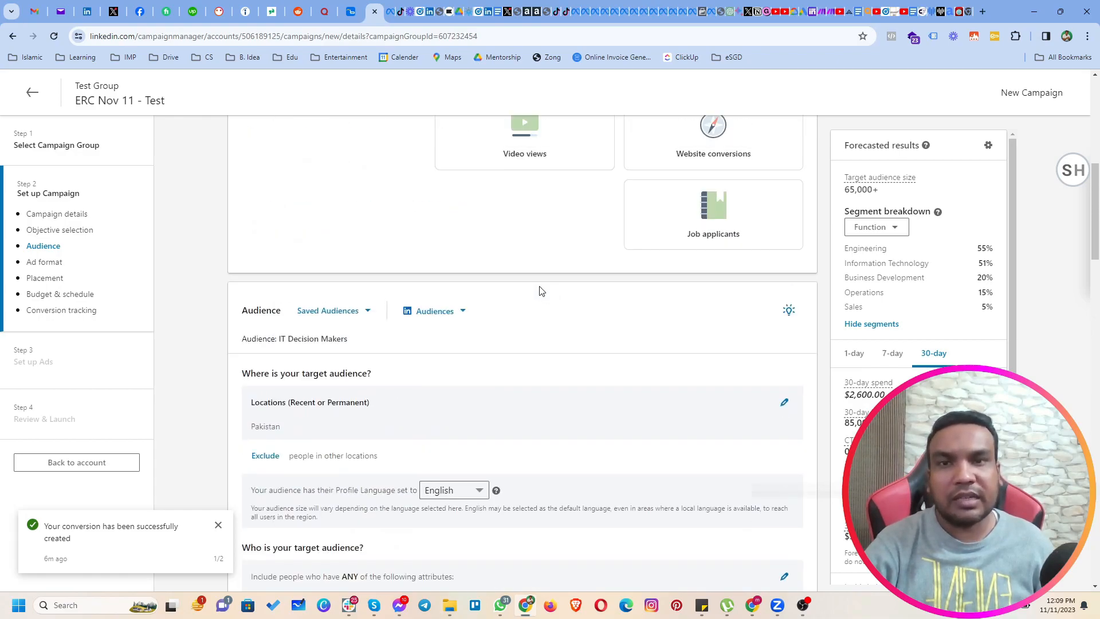
click(456, 313)
scroll(475, 376, down, 3)
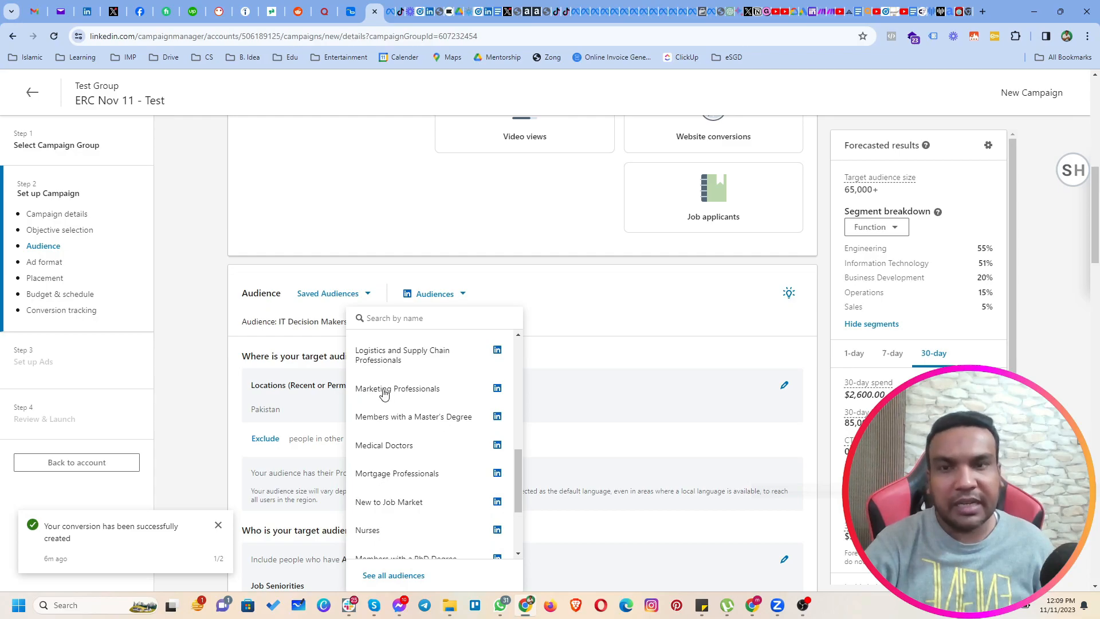
click(408, 389)
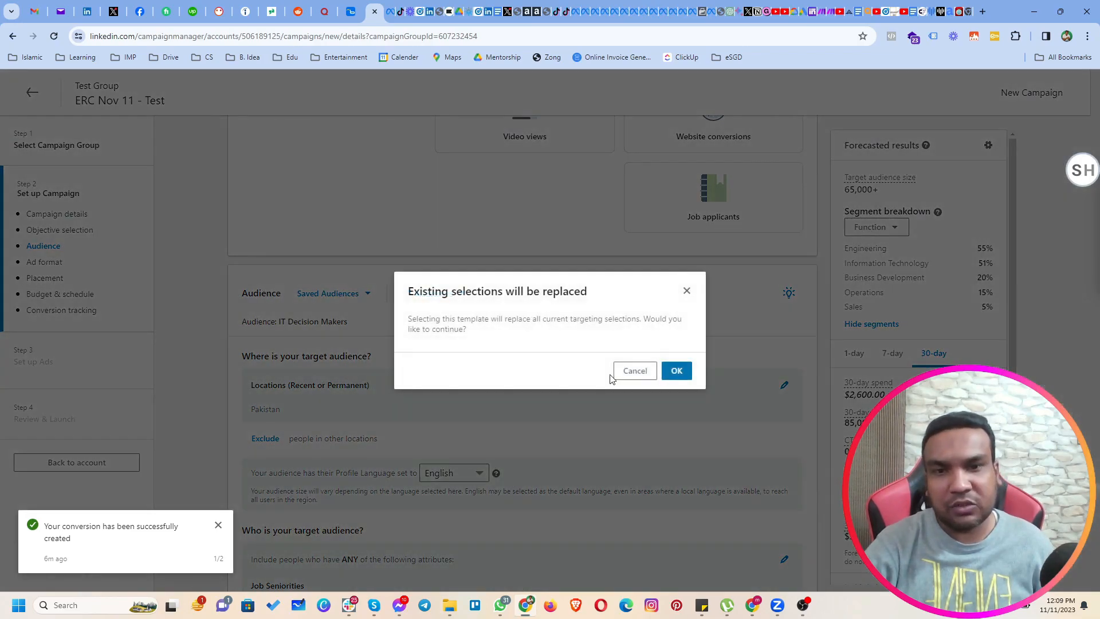
click(681, 372)
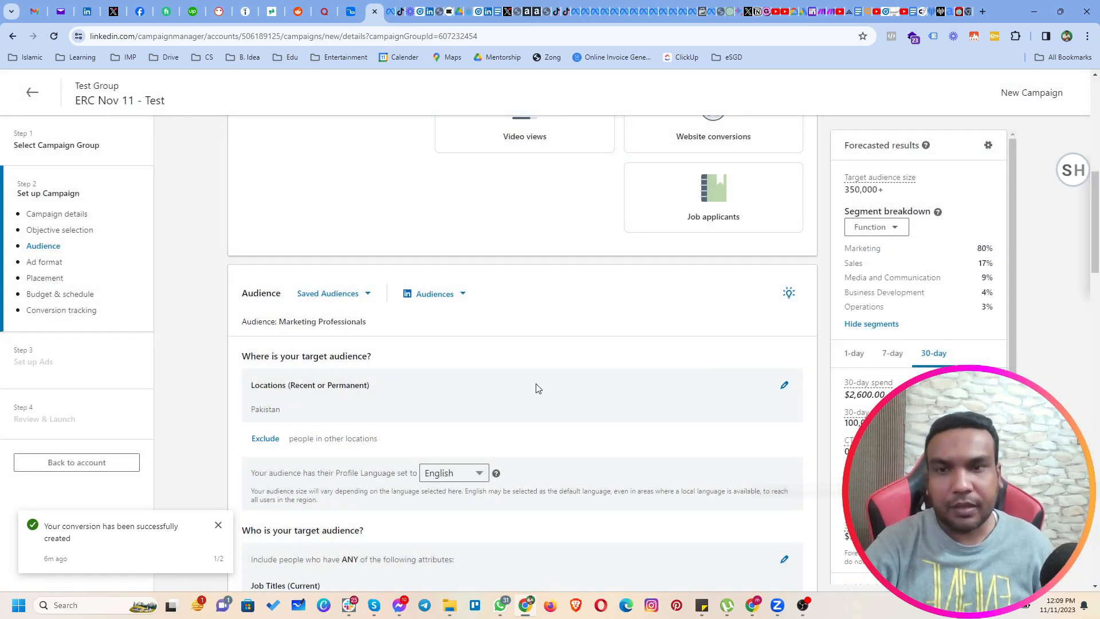
scroll(539, 386, down, 1)
scroll(539, 387, down, 4)
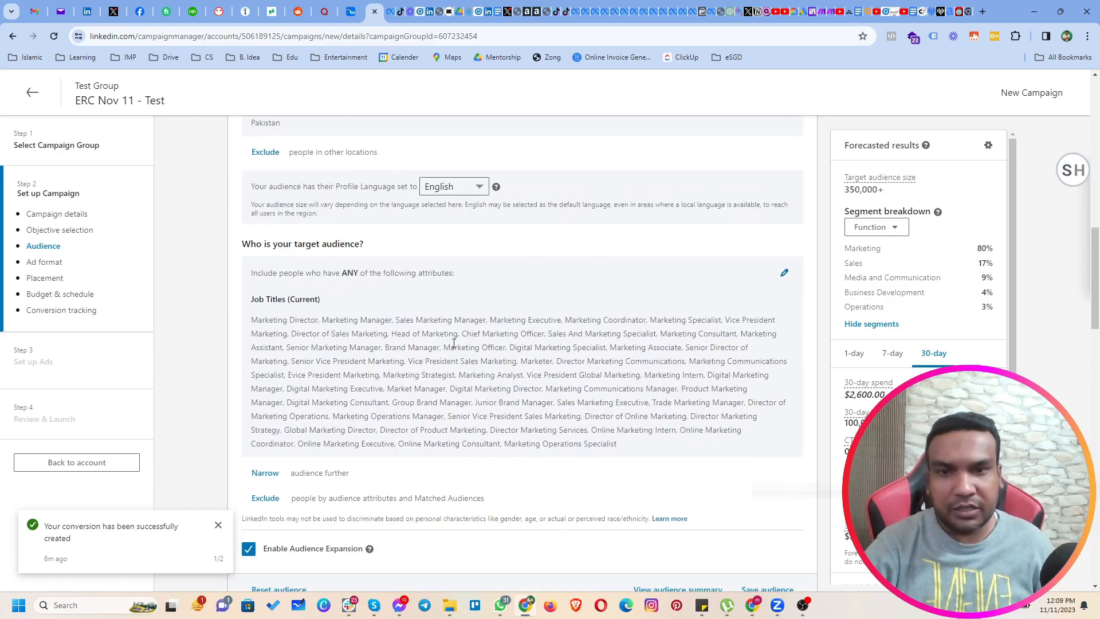
drag(617, 444, 242, 327)
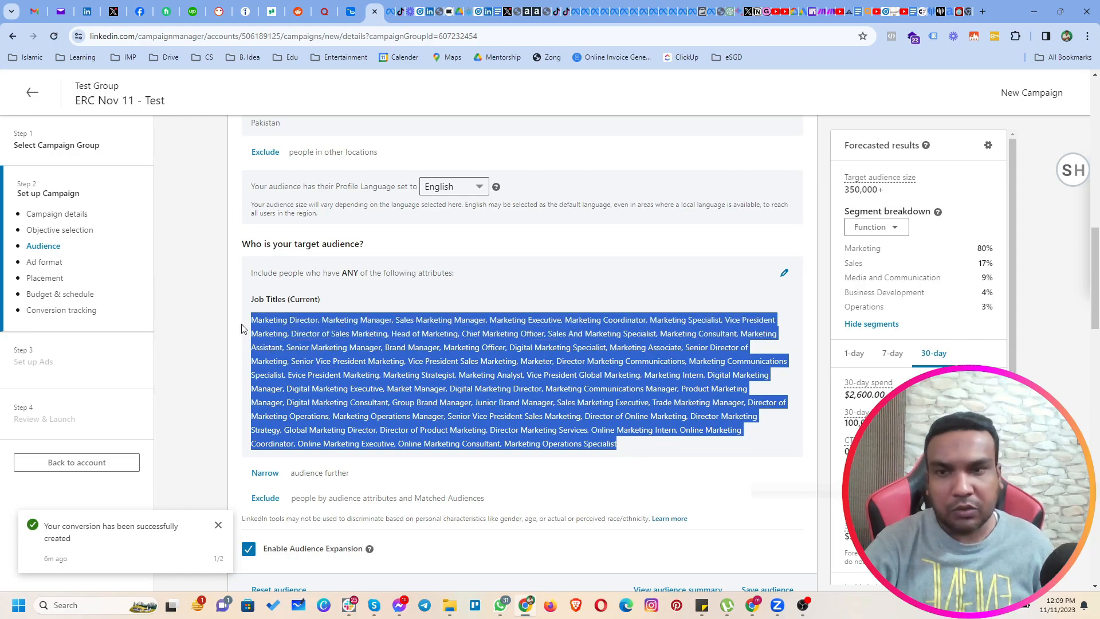
scroll(498, 454, down, 3)
Replace the current targeting with LinkedIn's Small Business Owners audience and review its job seniorities and company sizes.
scroll(498, 454, up, 6)
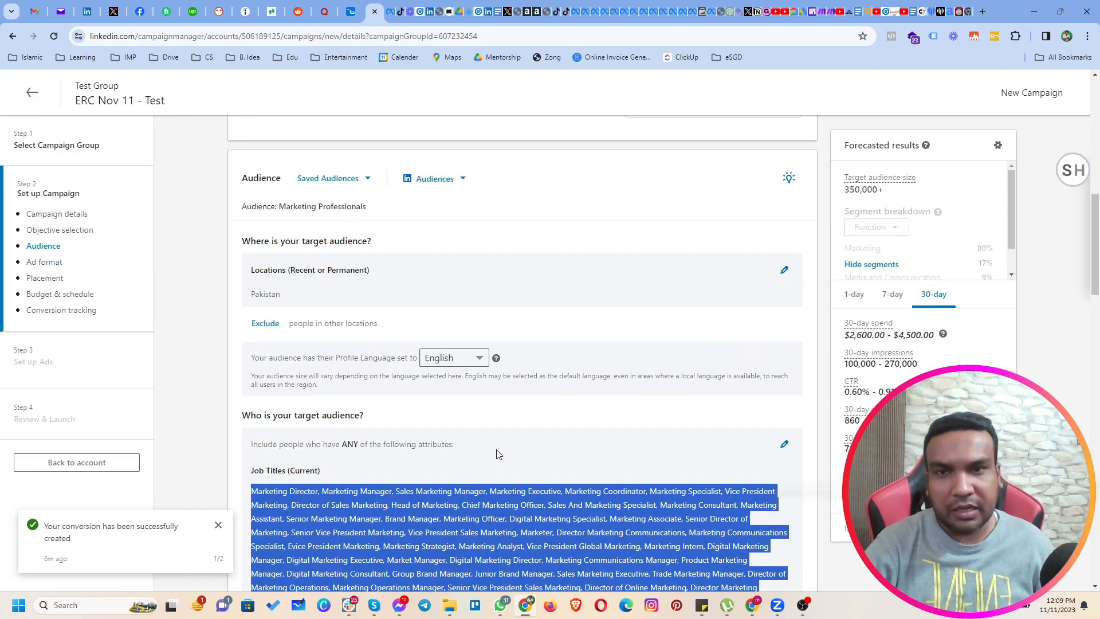
click(423, 180)
scroll(430, 338, down, 3)
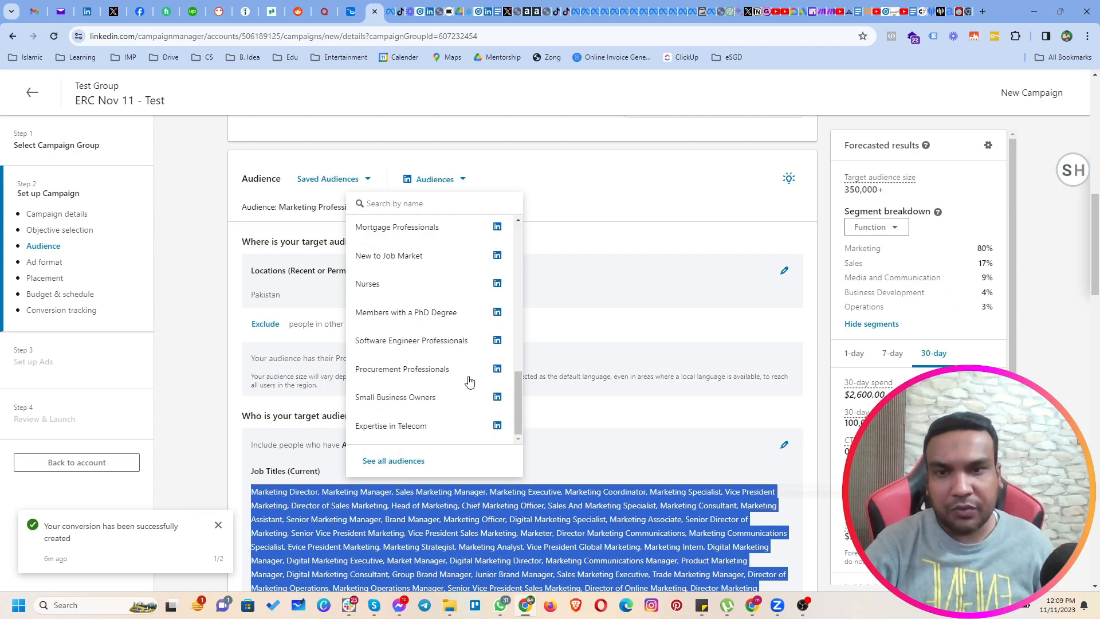
scroll(469, 380, down, 1)
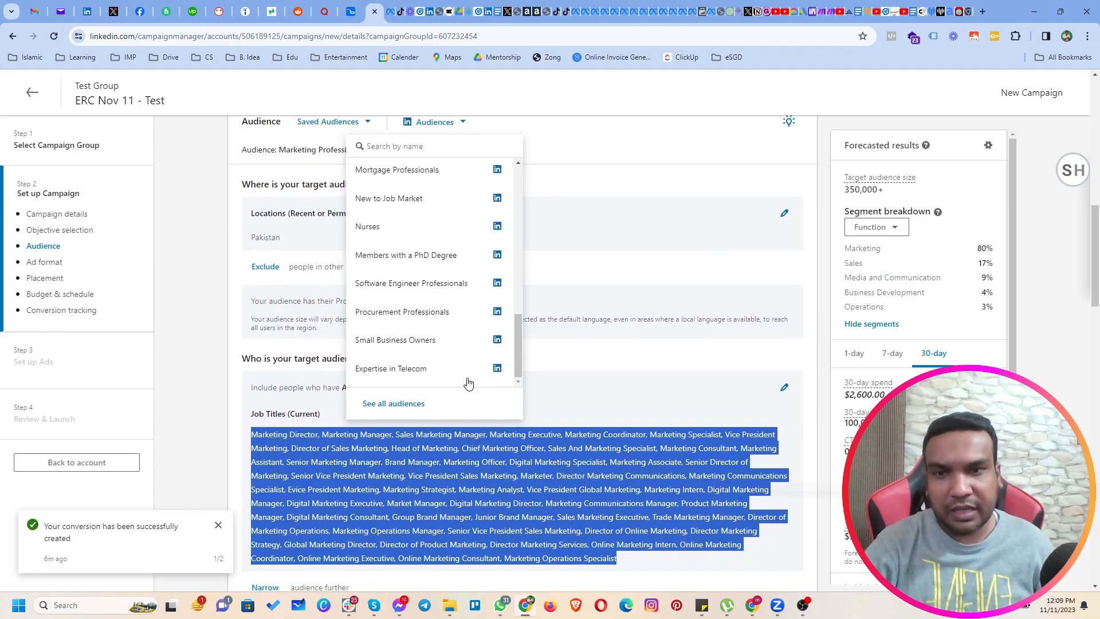
click(403, 340)
click(676, 371)
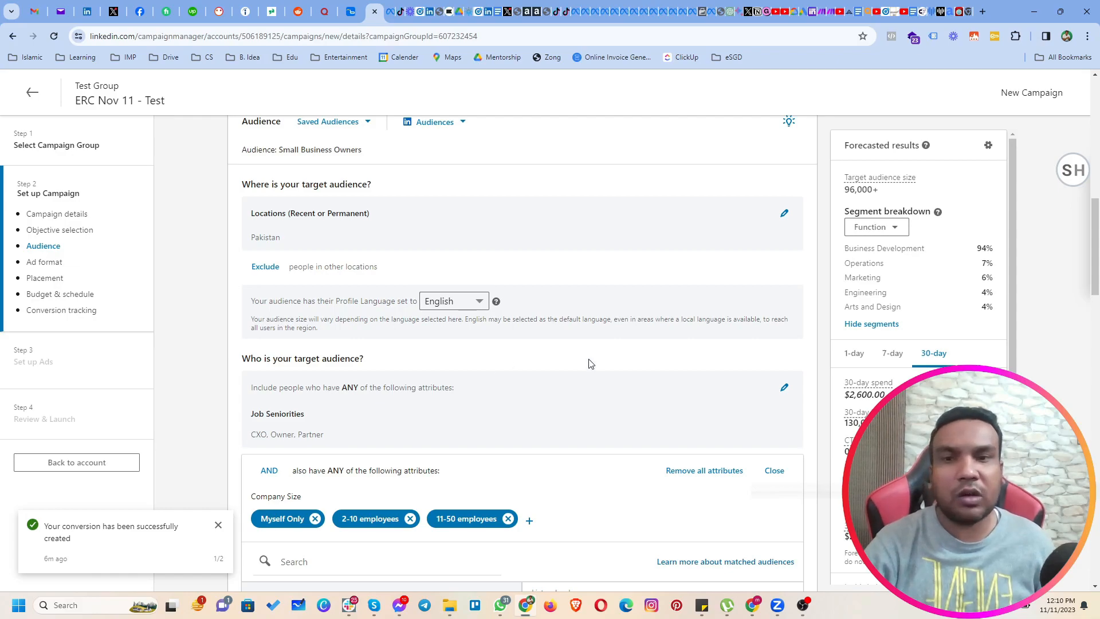
scroll(585, 372, down, 1)
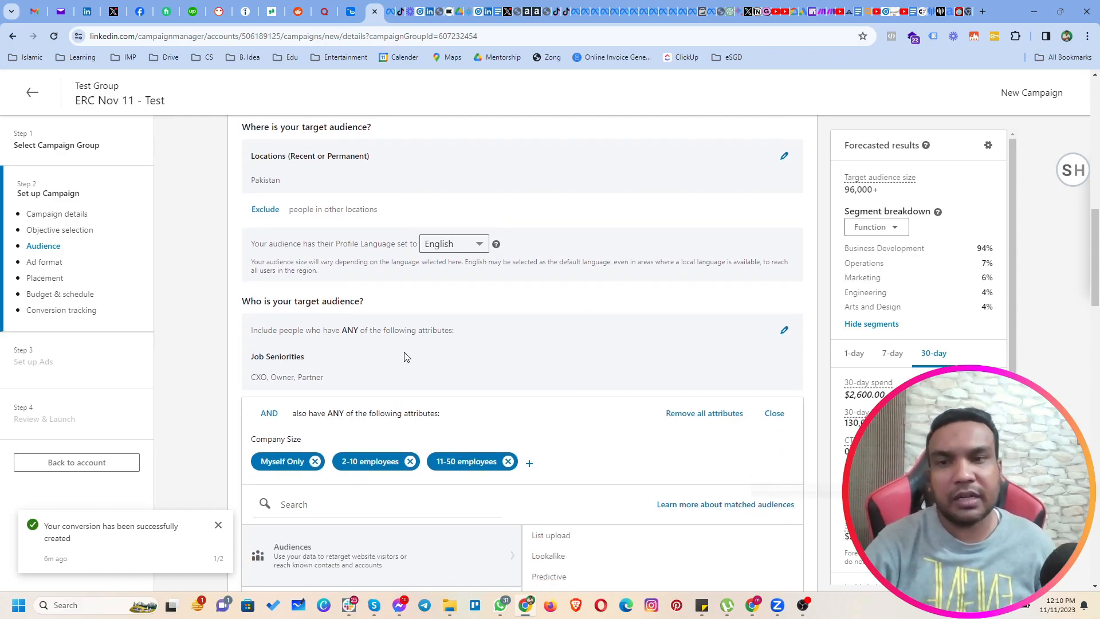
Remove all company size selections from the audience's additional attribute block.
drag(252, 379, 346, 376)
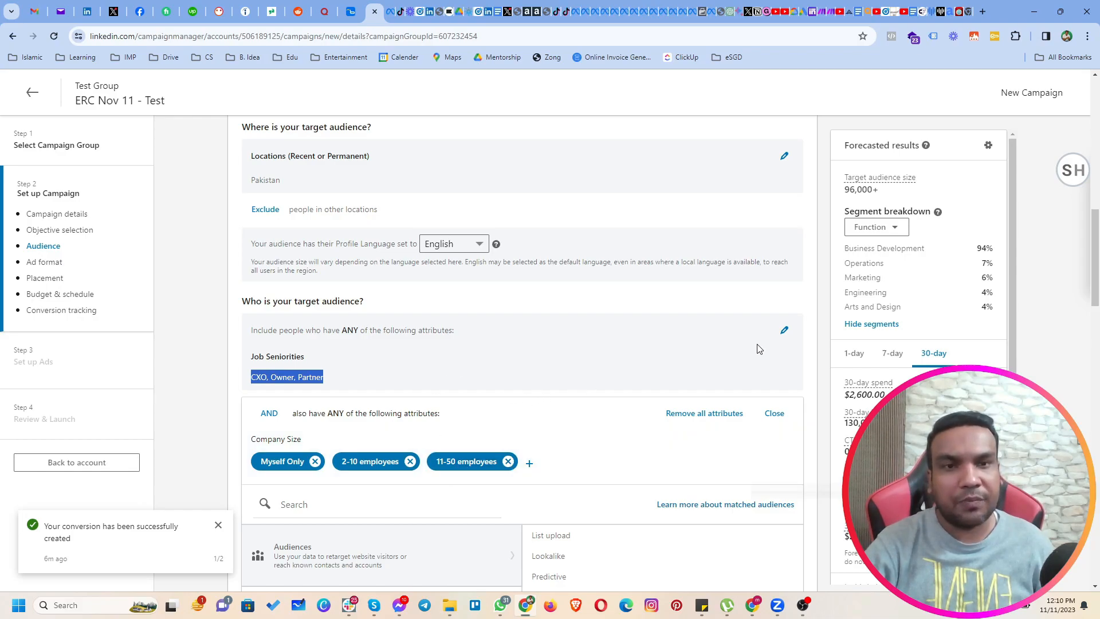
click(774, 413)
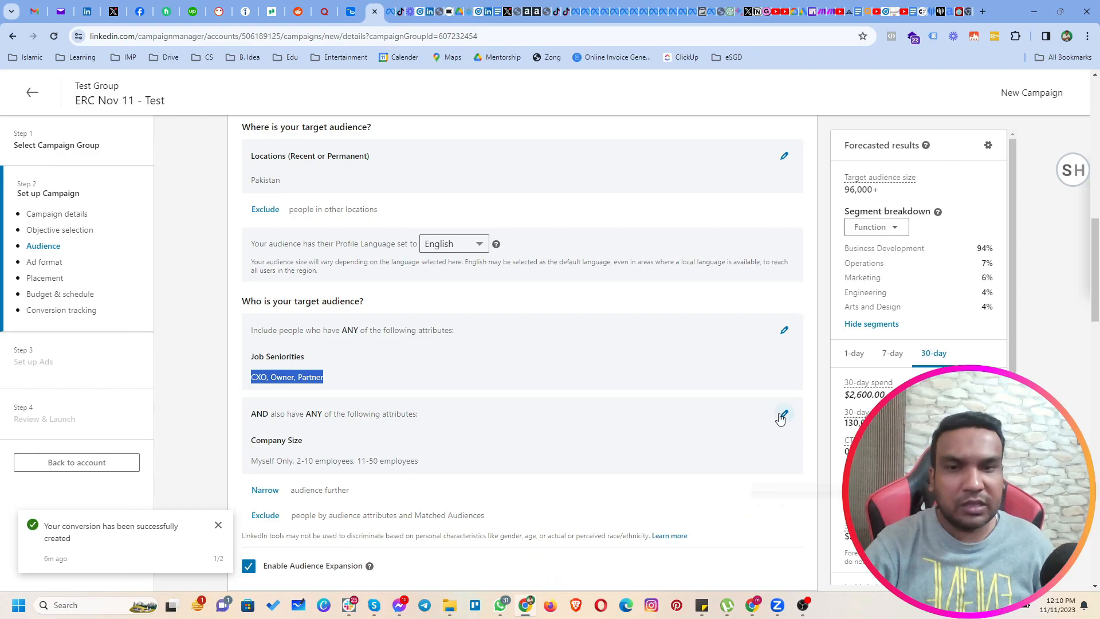
click(782, 414)
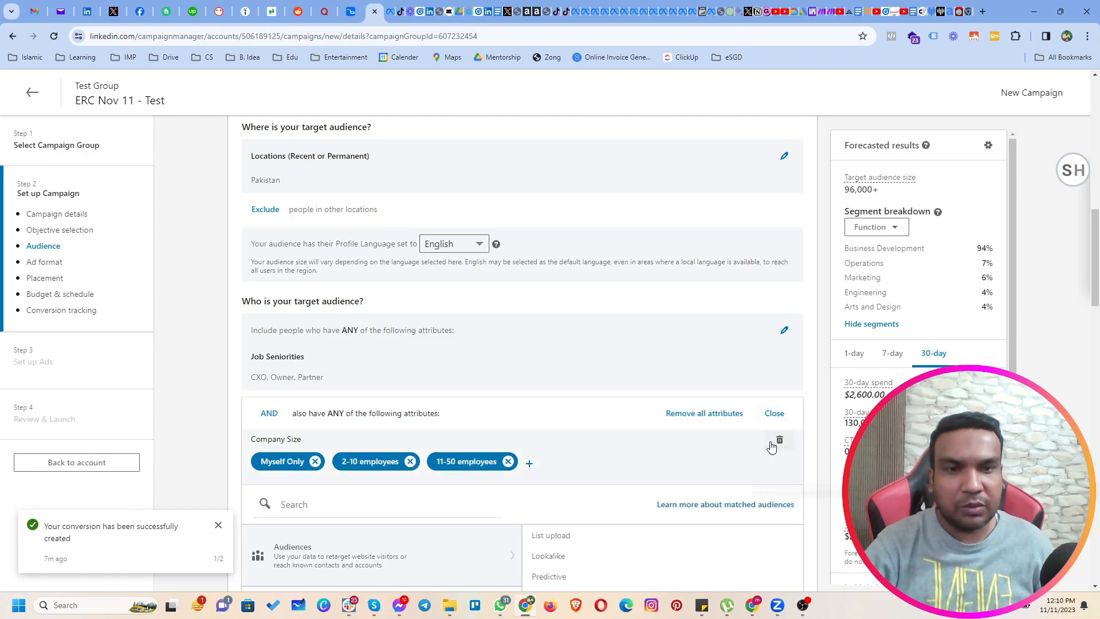
click(779, 442)
click(836, 411)
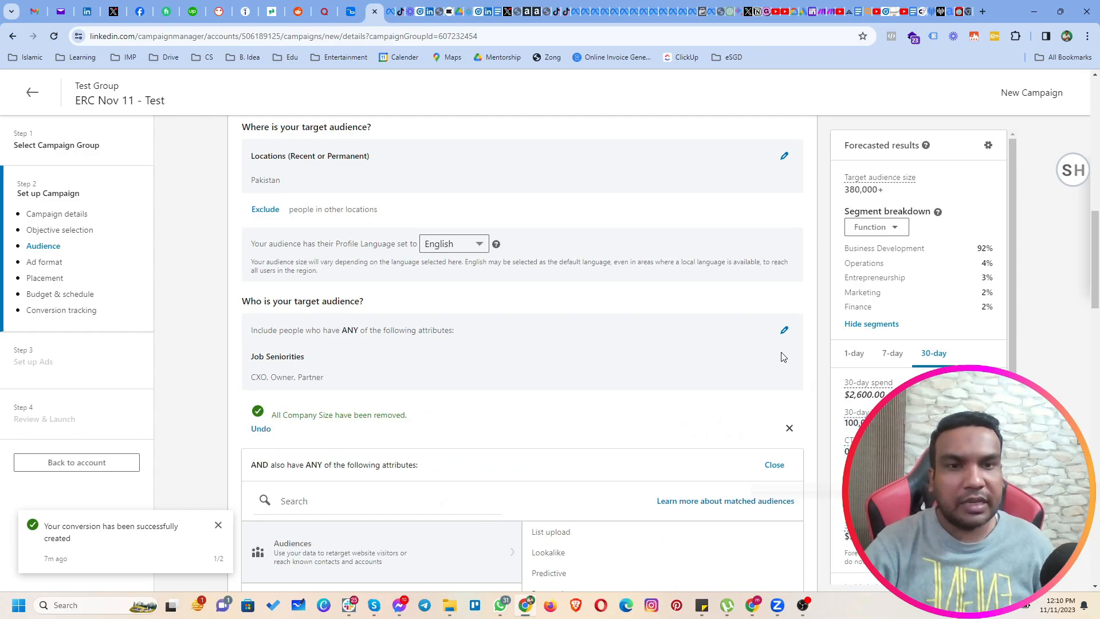
Remove all job seniority selections from the target audience.
click(784, 330)
click(779, 358)
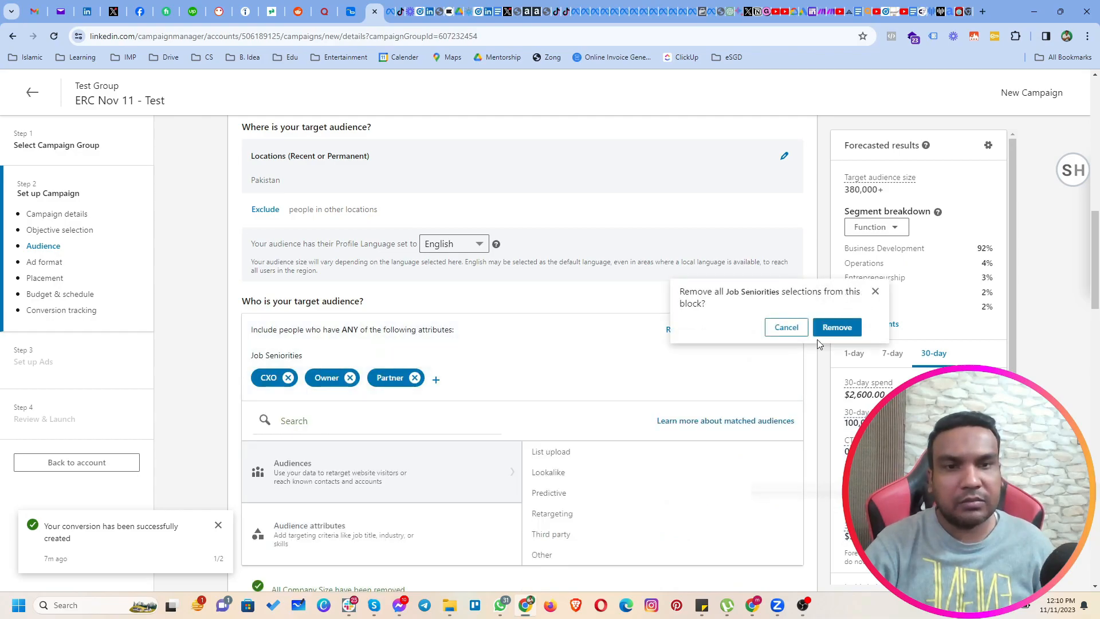
click(828, 329)
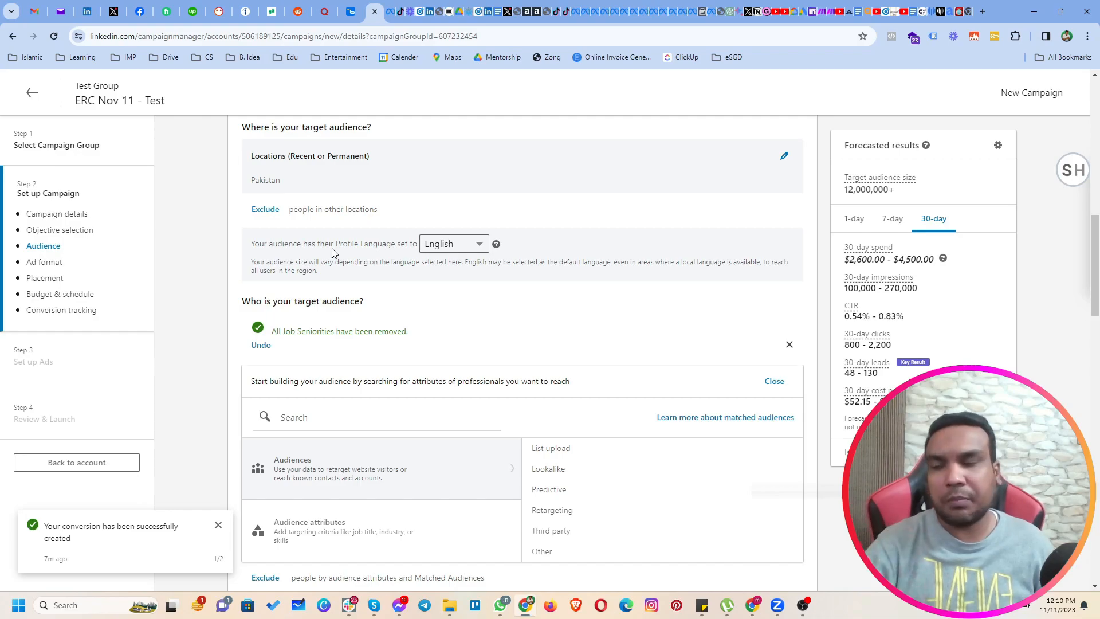
Replace Pakistan with United States as the target location and set the location type to Permanent location.
click(785, 157)
click(370, 311)
click(258, 331)
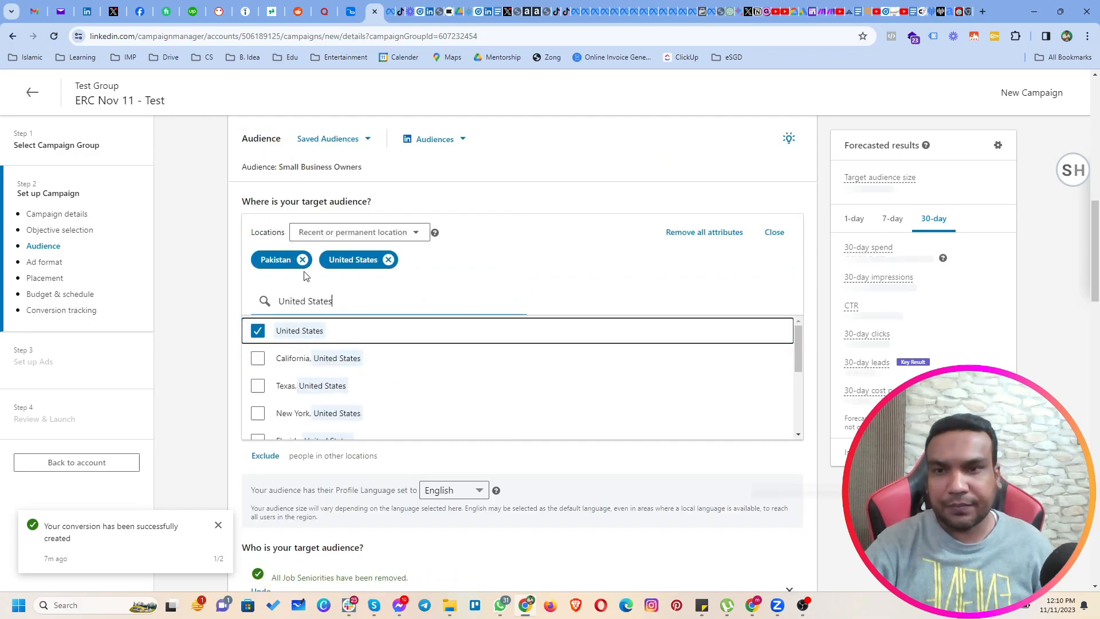
click(302, 260)
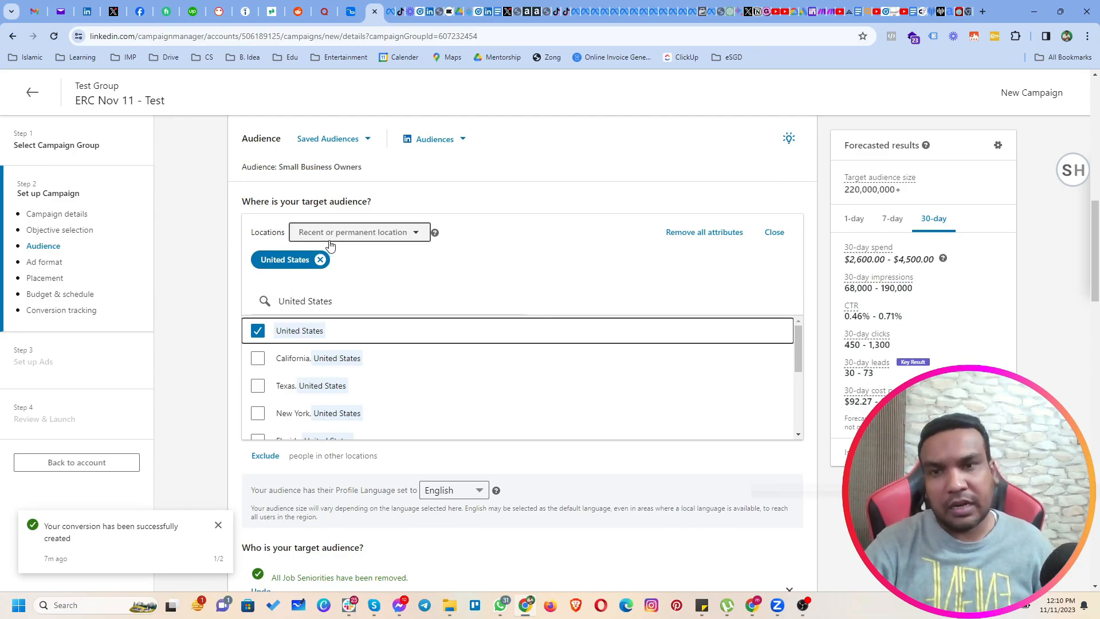
click(383, 241)
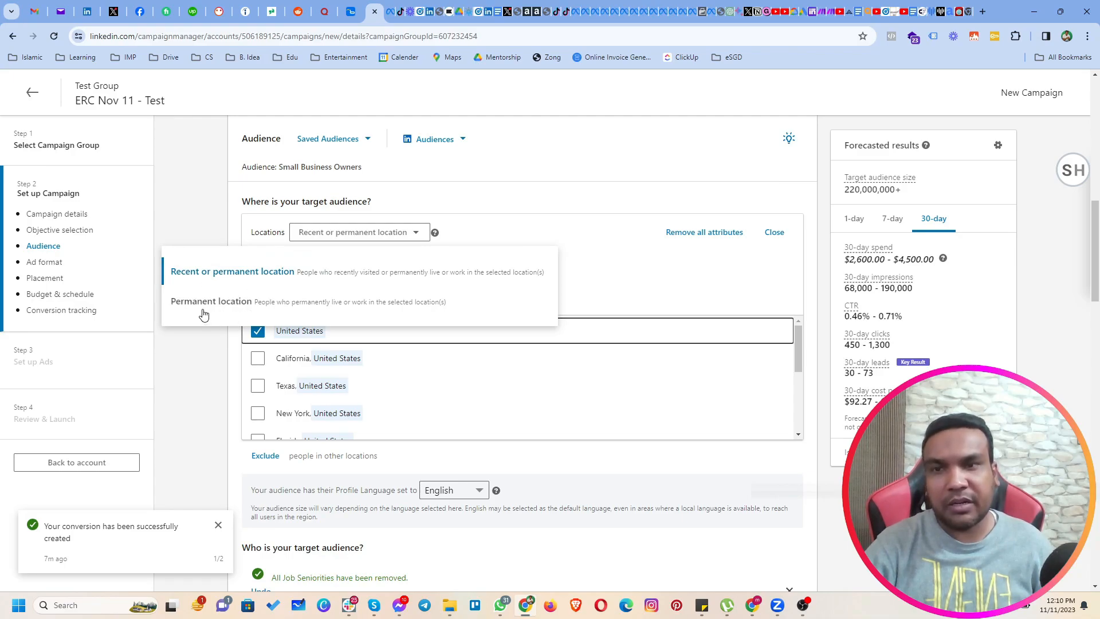
click(339, 313)
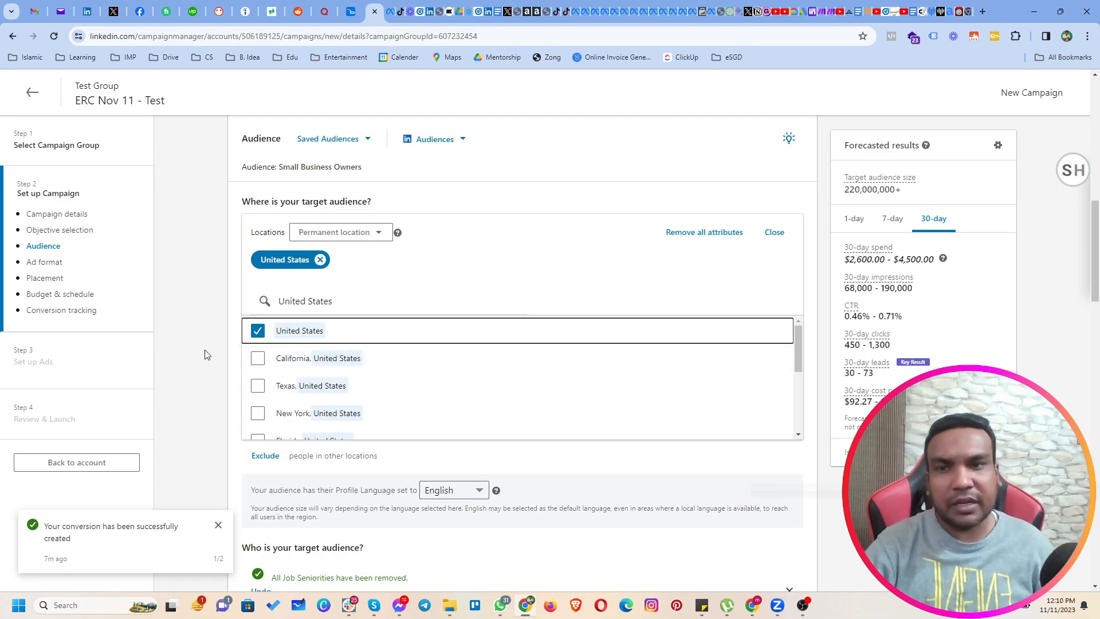
Review the profile language options available for the audience, keeping English selected.
scroll(189, 384, down, 1)
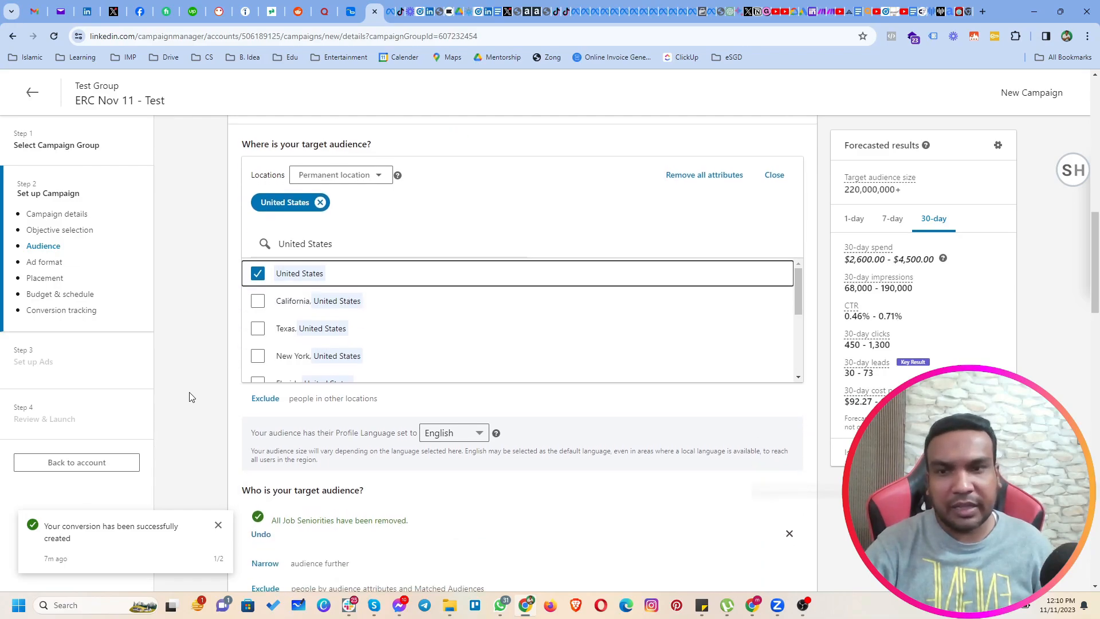
scroll(198, 404, down, 4)
scroll(215, 317, down, 1)
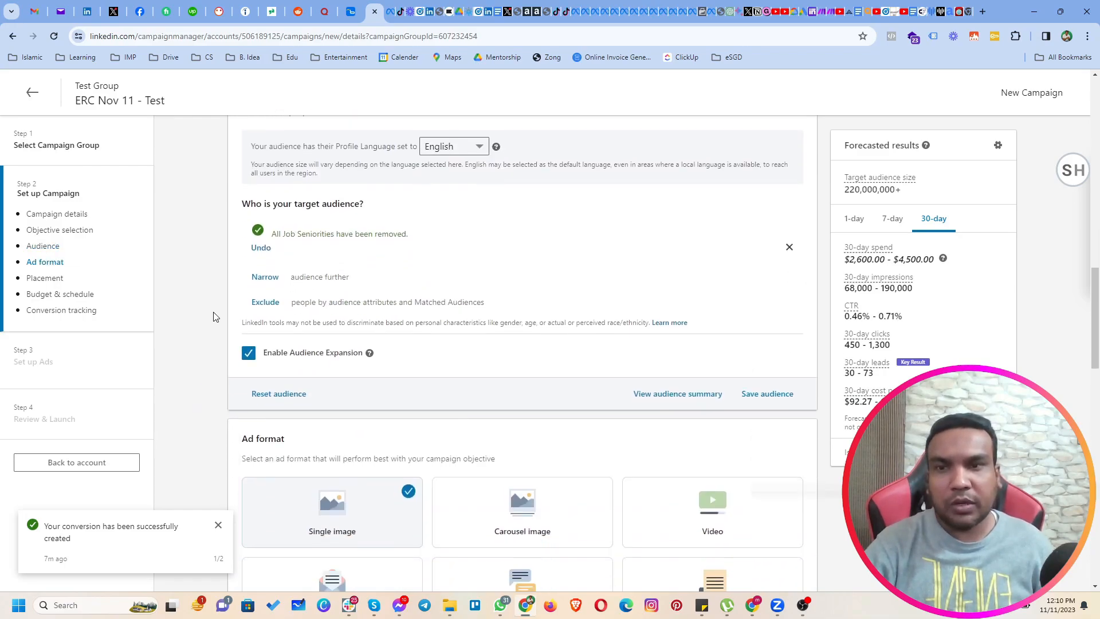
drag(295, 208, 328, 214)
drag(273, 148, 398, 148)
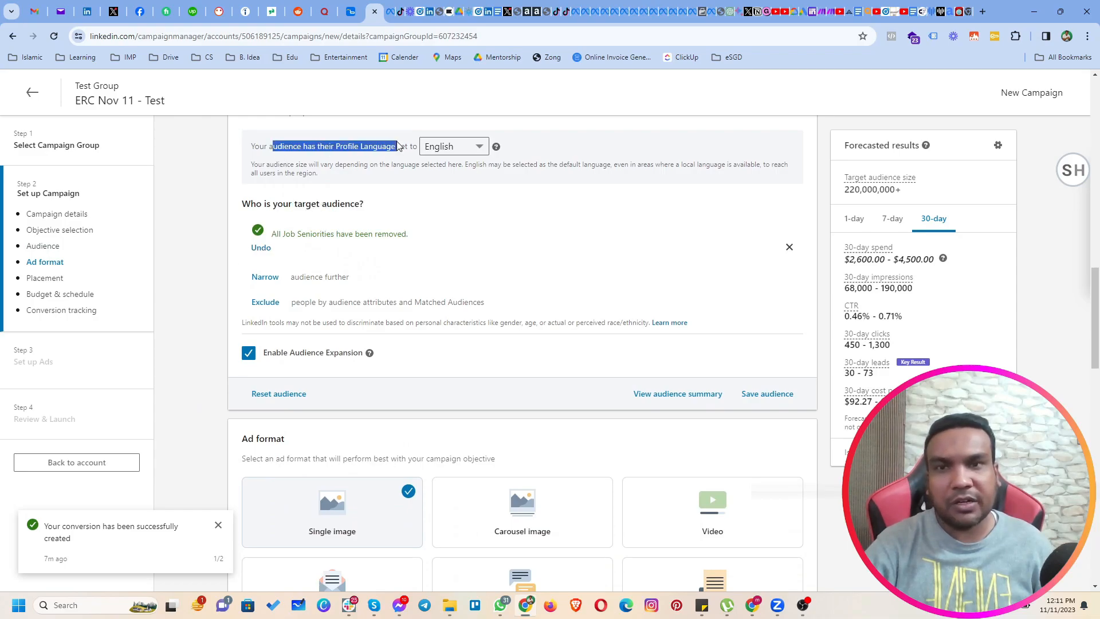
click(452, 146)
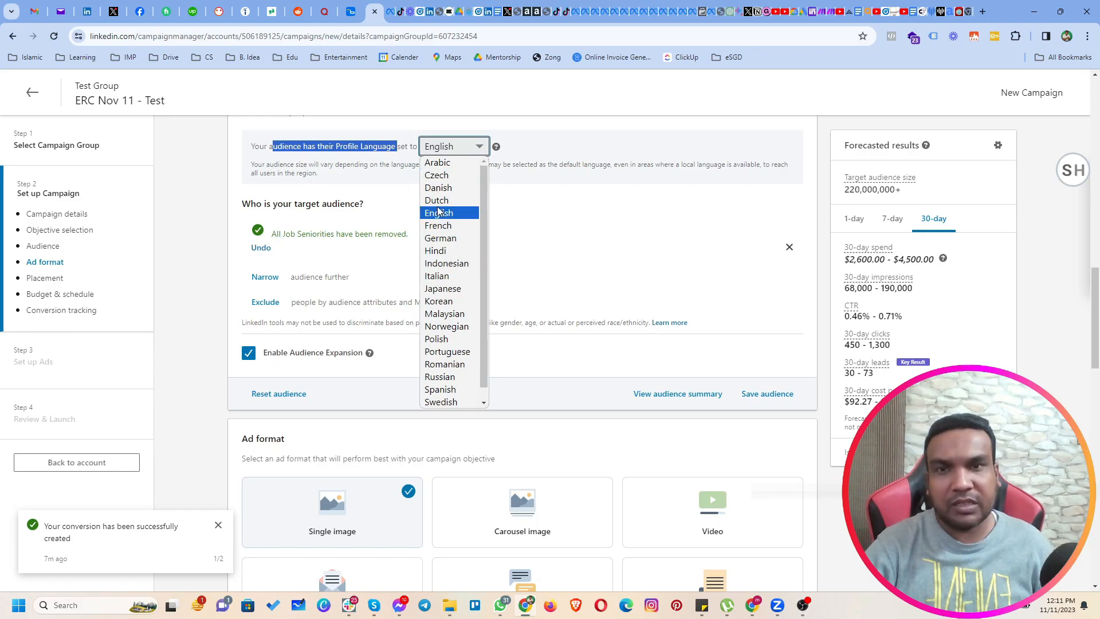
click(224, 216)
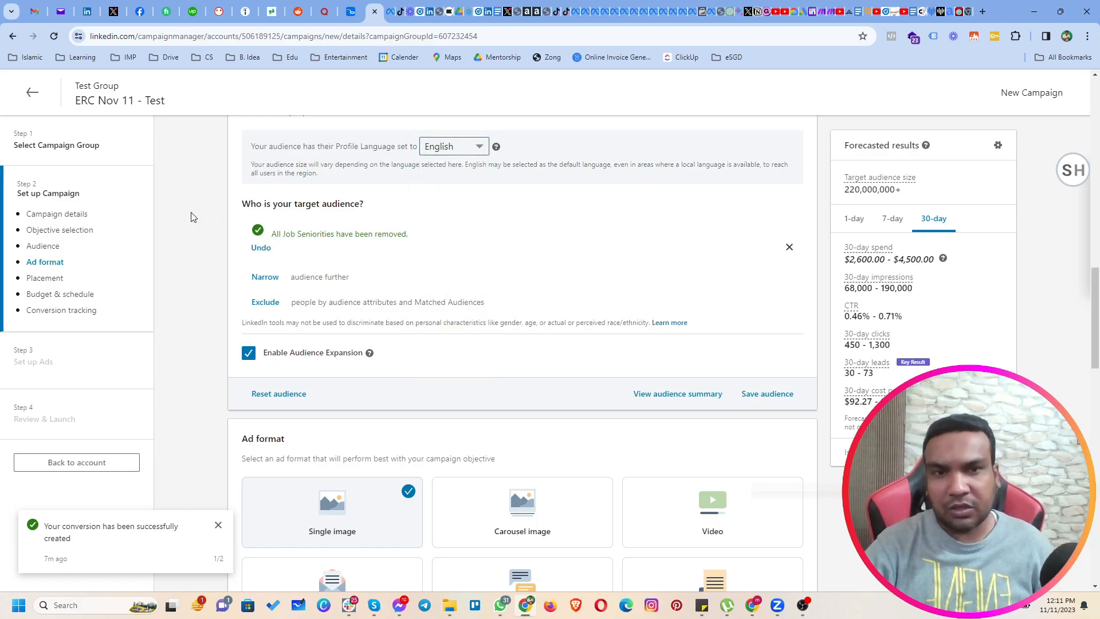
Restore the removed job seniorities and add Director and VP to them.
click(256, 249)
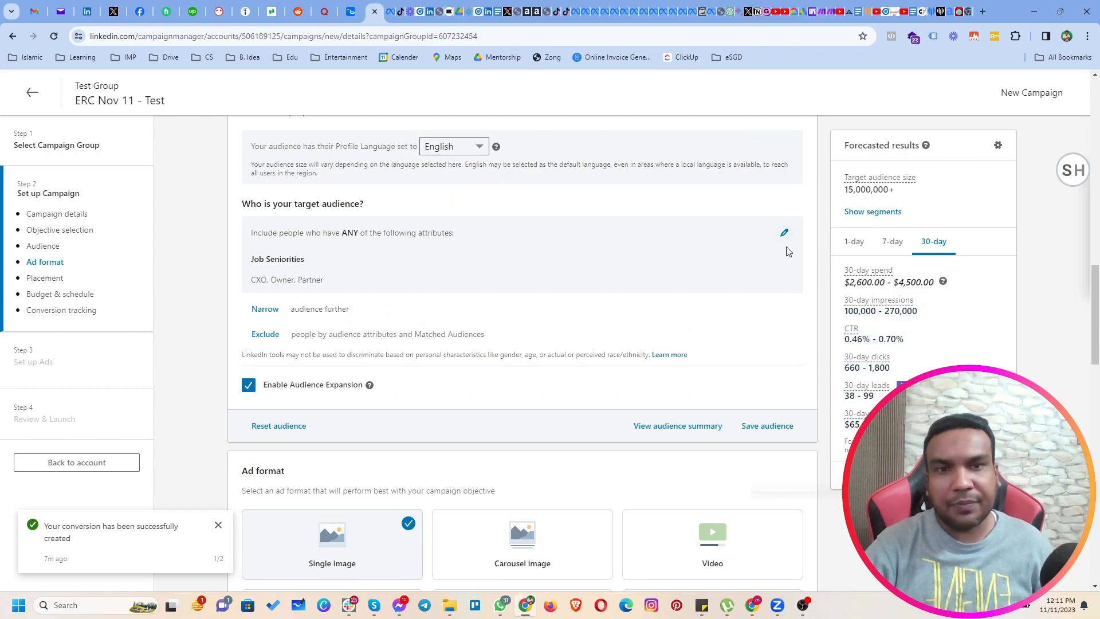
click(784, 233)
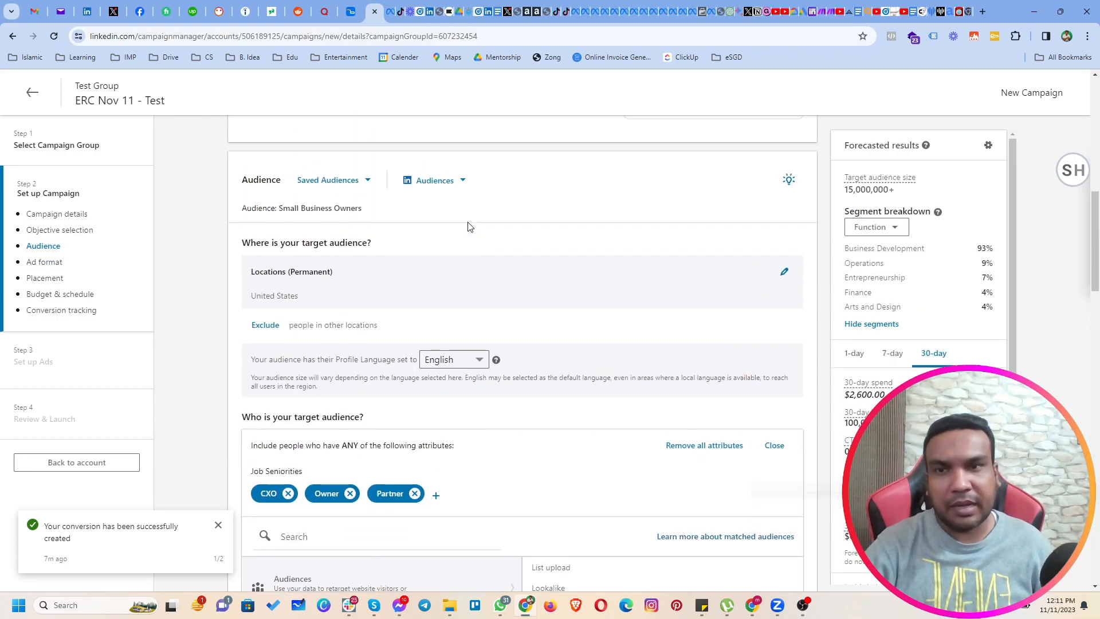
scroll(469, 238, down, 1)
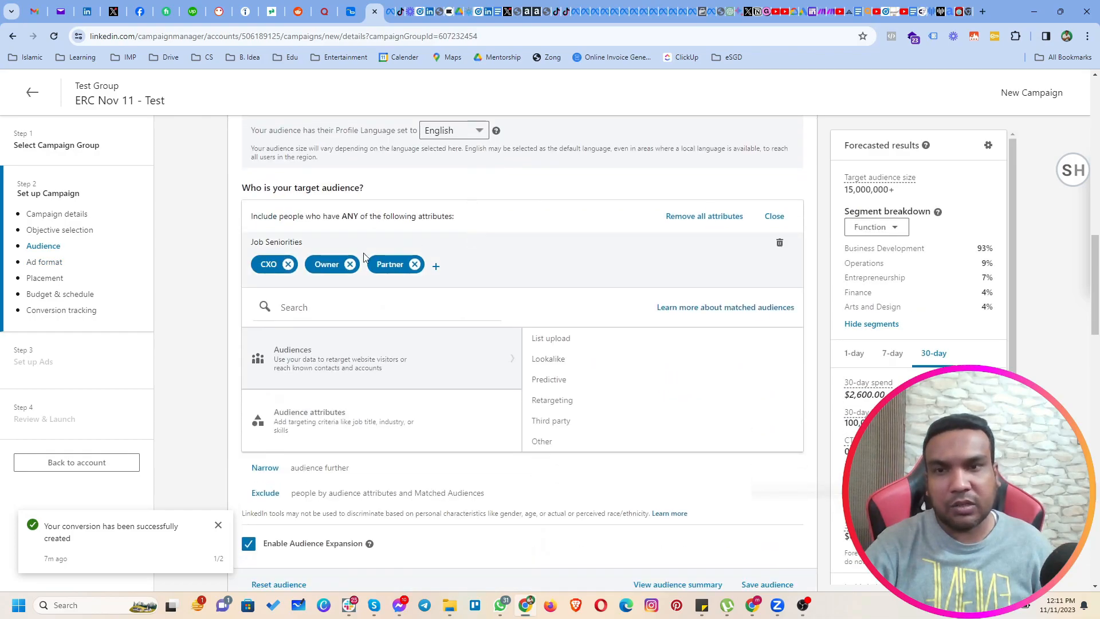
click(308, 299)
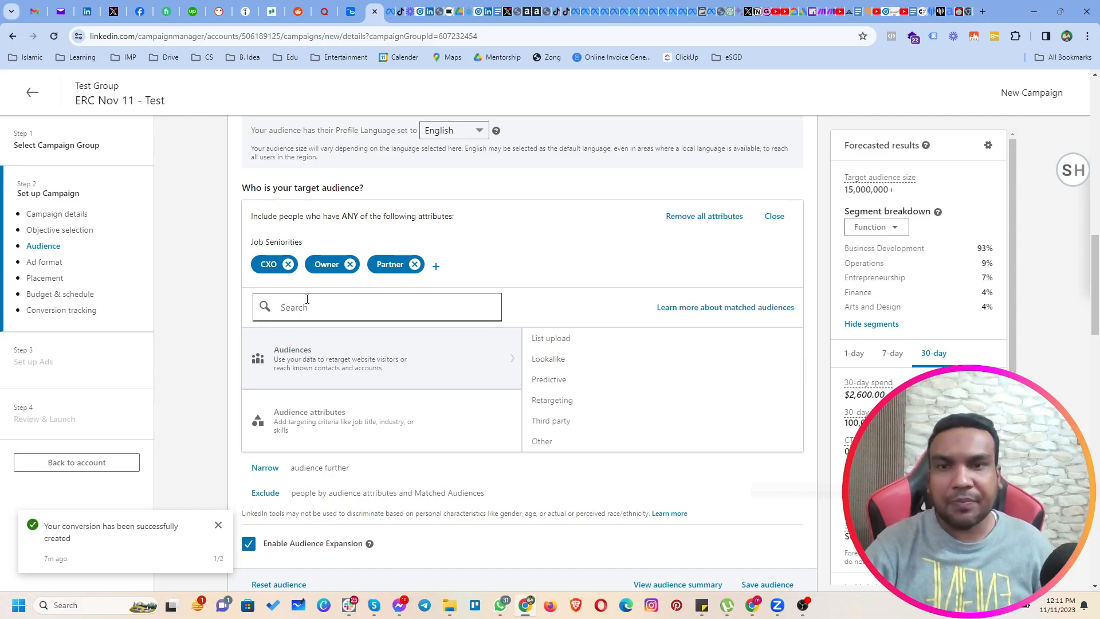
click(435, 269)
click(425, 314)
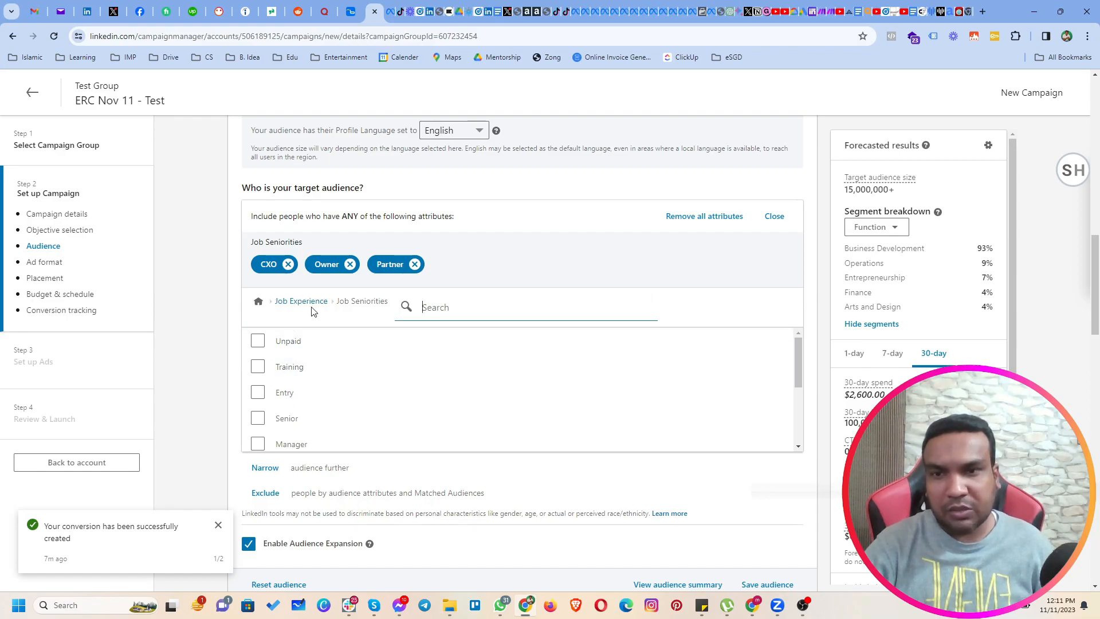
scroll(312, 407, down, 1)
click(256, 417)
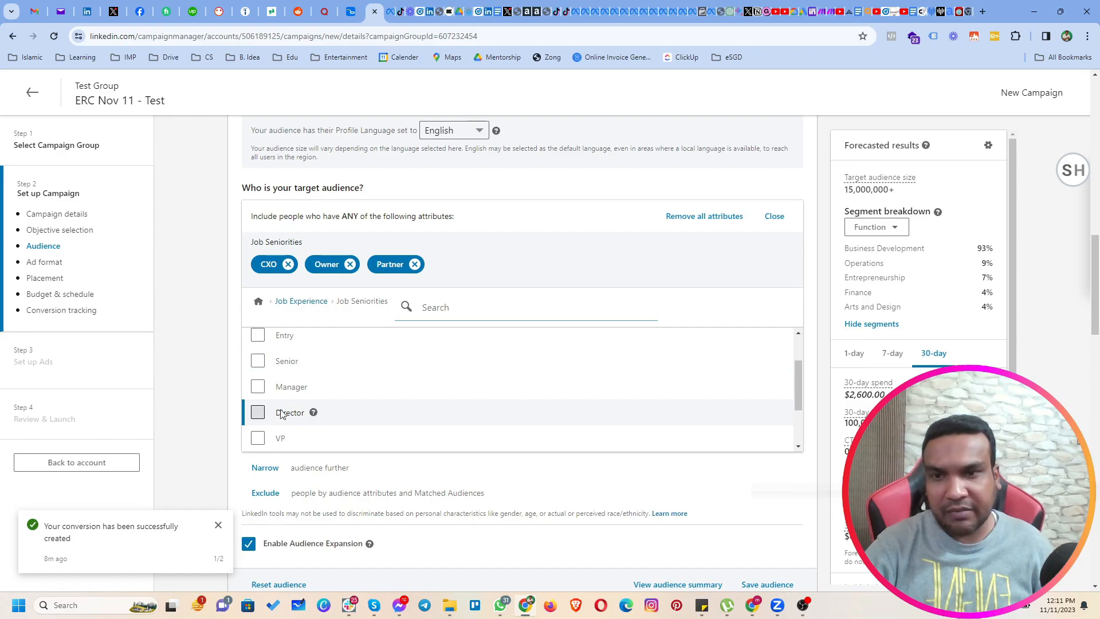
click(258, 439)
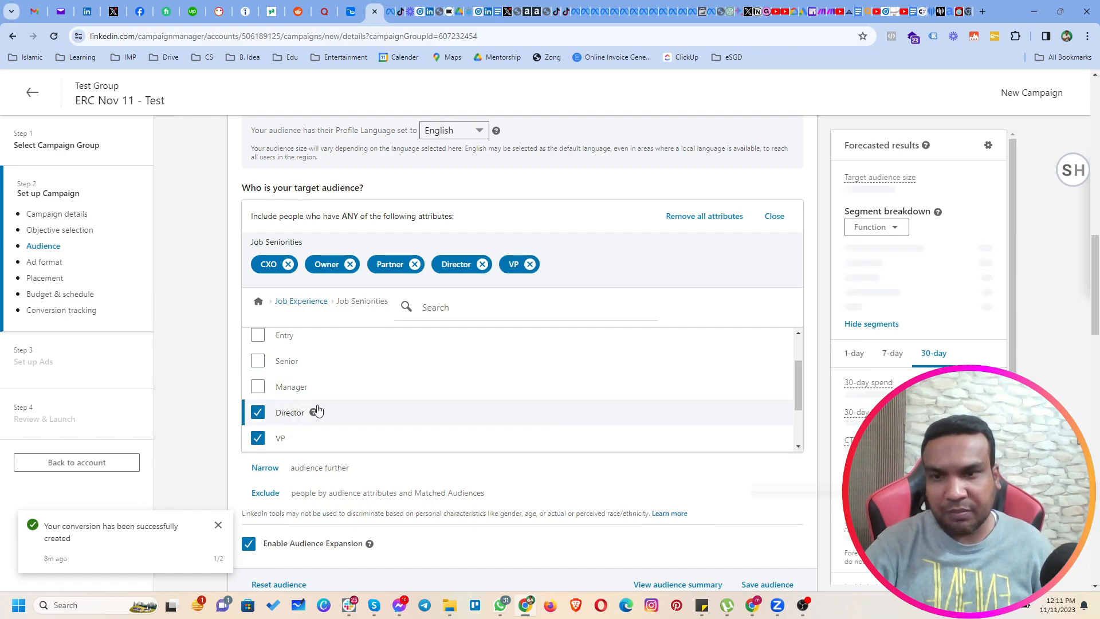
scroll(337, 394, down, 1)
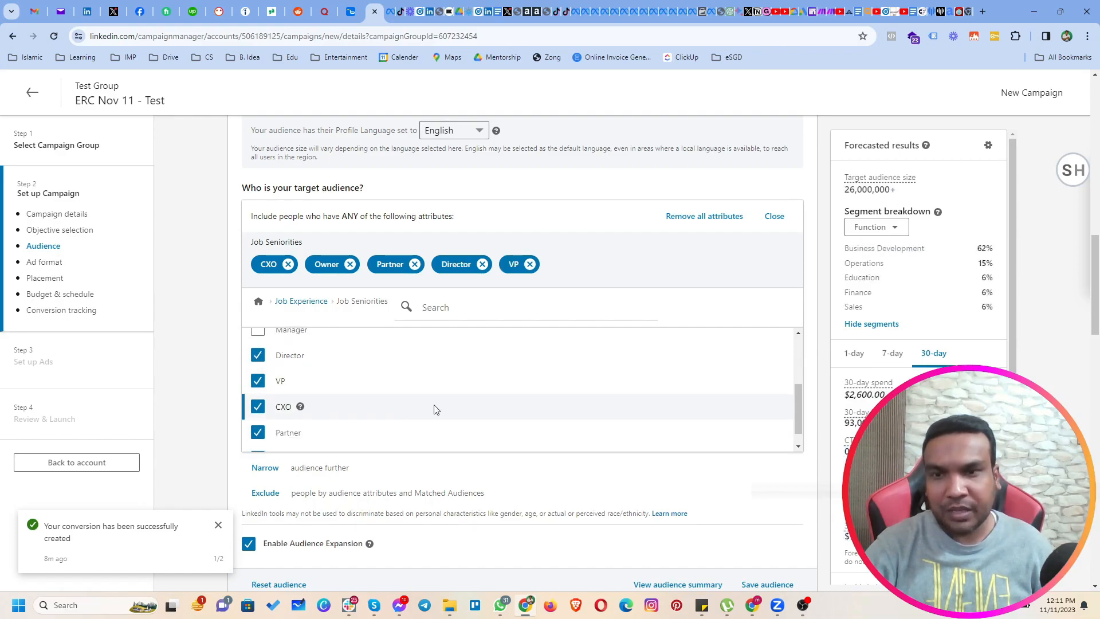
scroll(435, 409, up, 1)
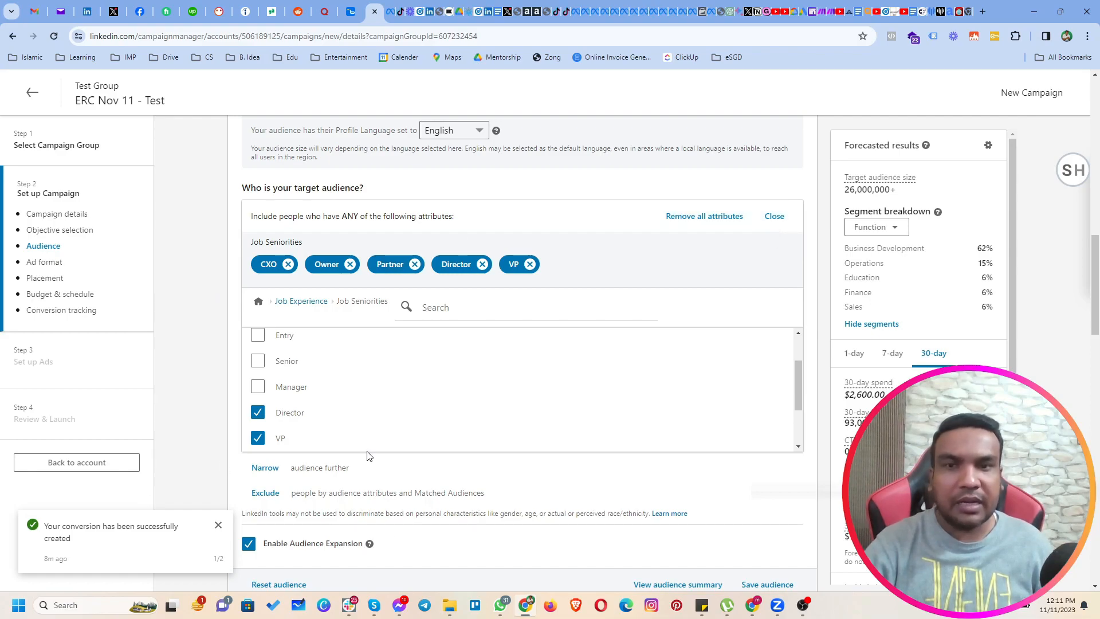
Search the Job Experience job titles for Director and add Director, Managing Director, Director of Operations and Executive Director to the audience.
click(261, 304)
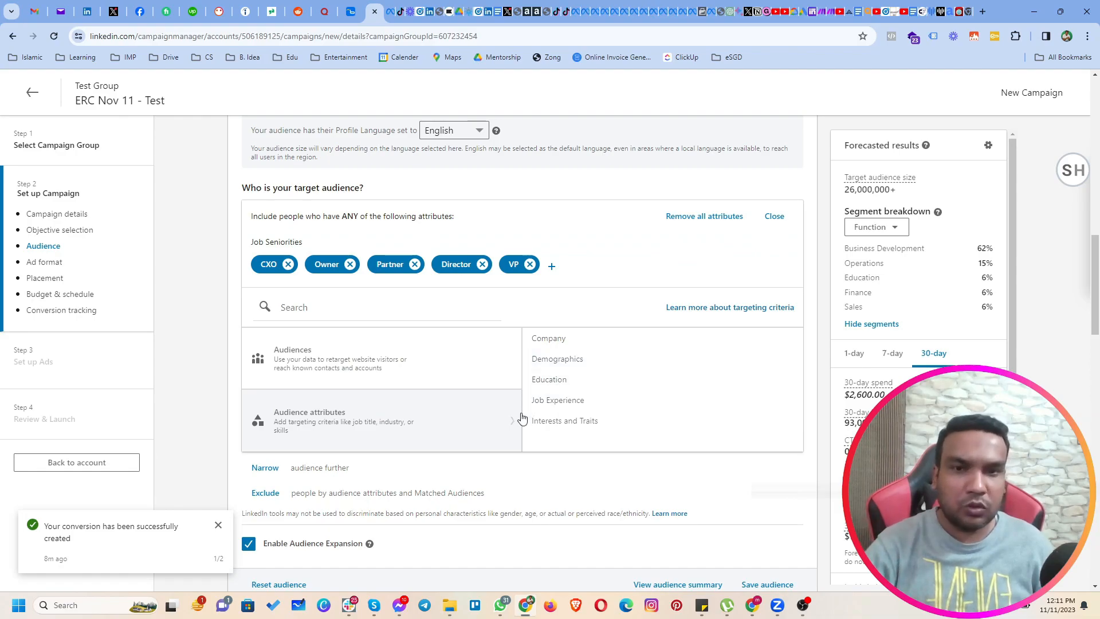
click(555, 401)
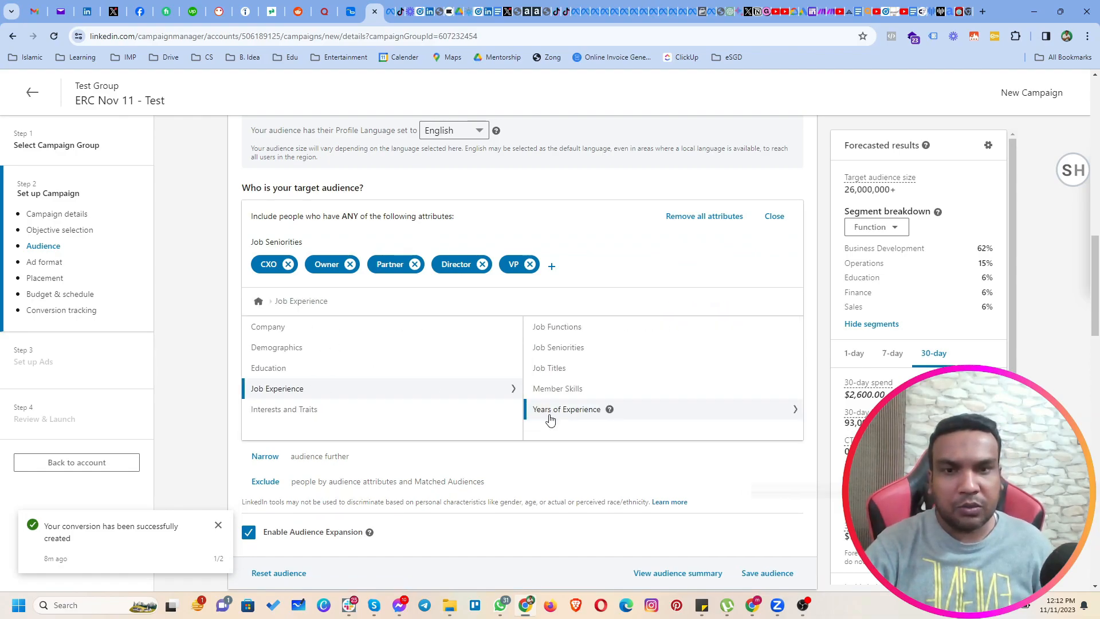
click(555, 349)
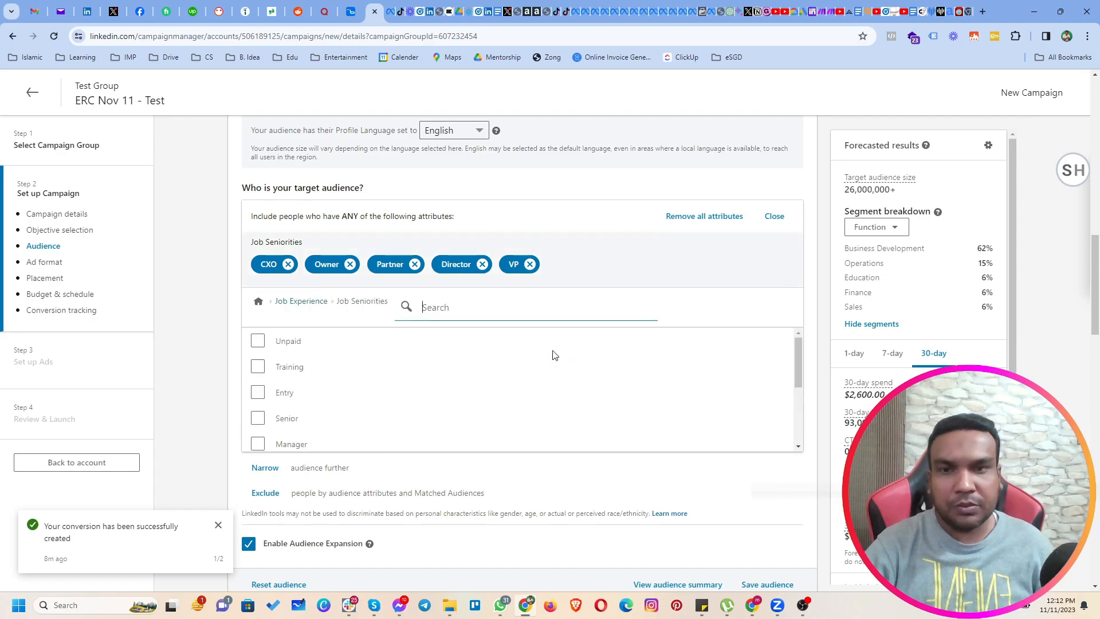
click(304, 301)
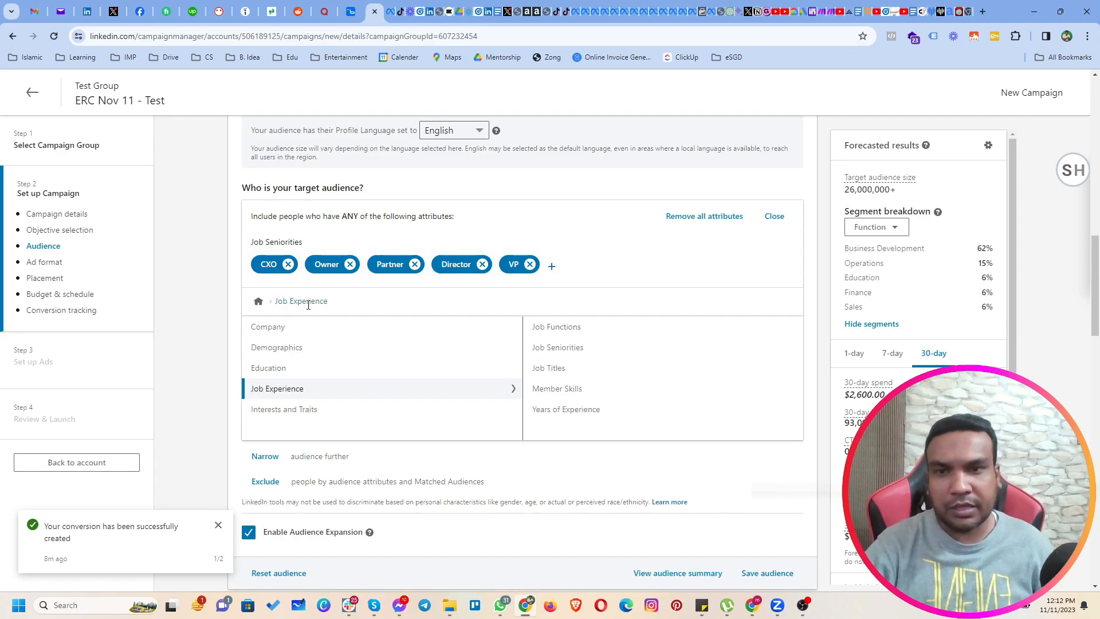
click(559, 369)
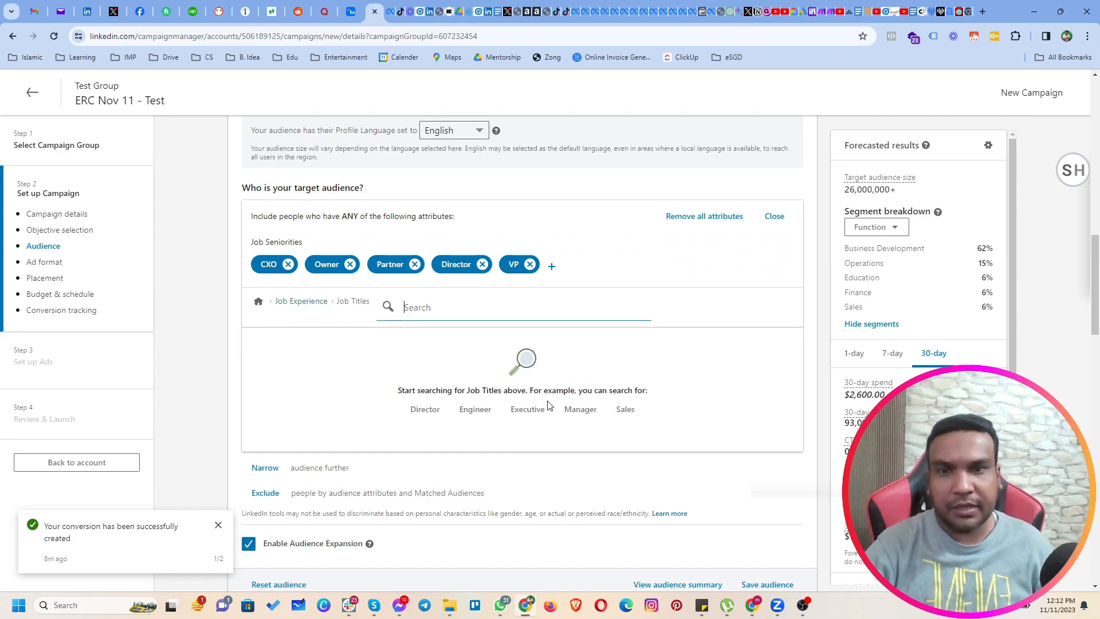
click(417, 410)
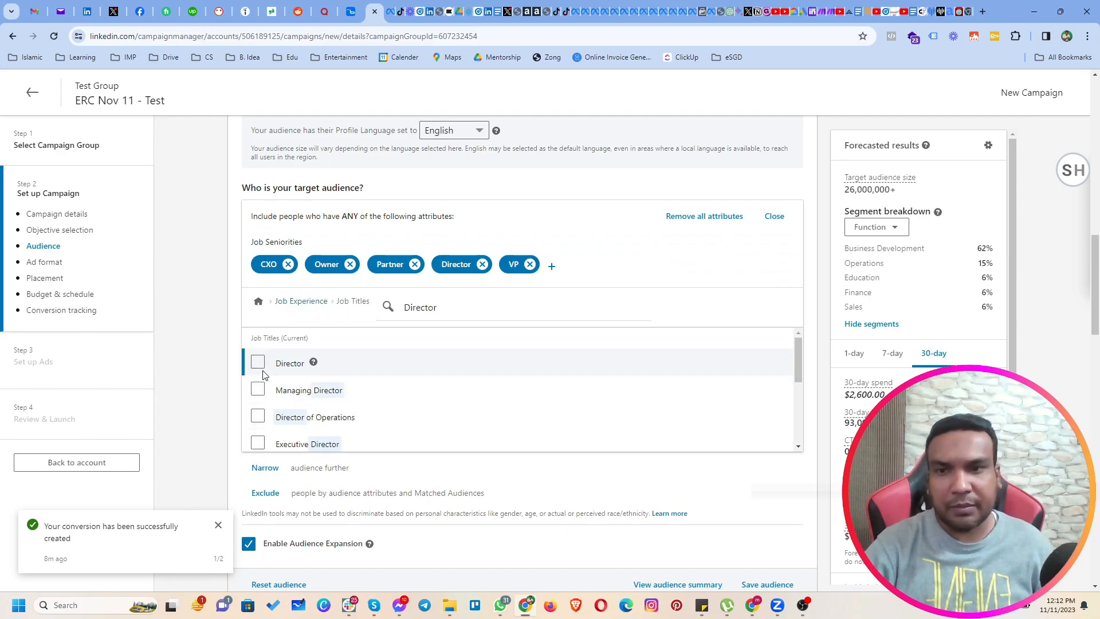
click(258, 367)
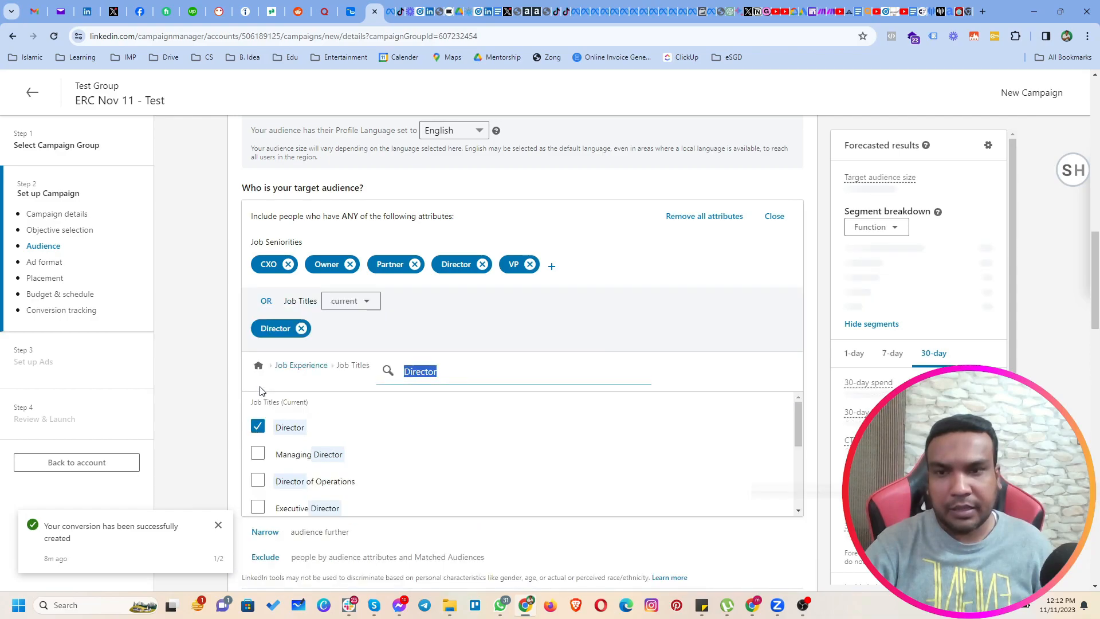
click(259, 455)
click(258, 481)
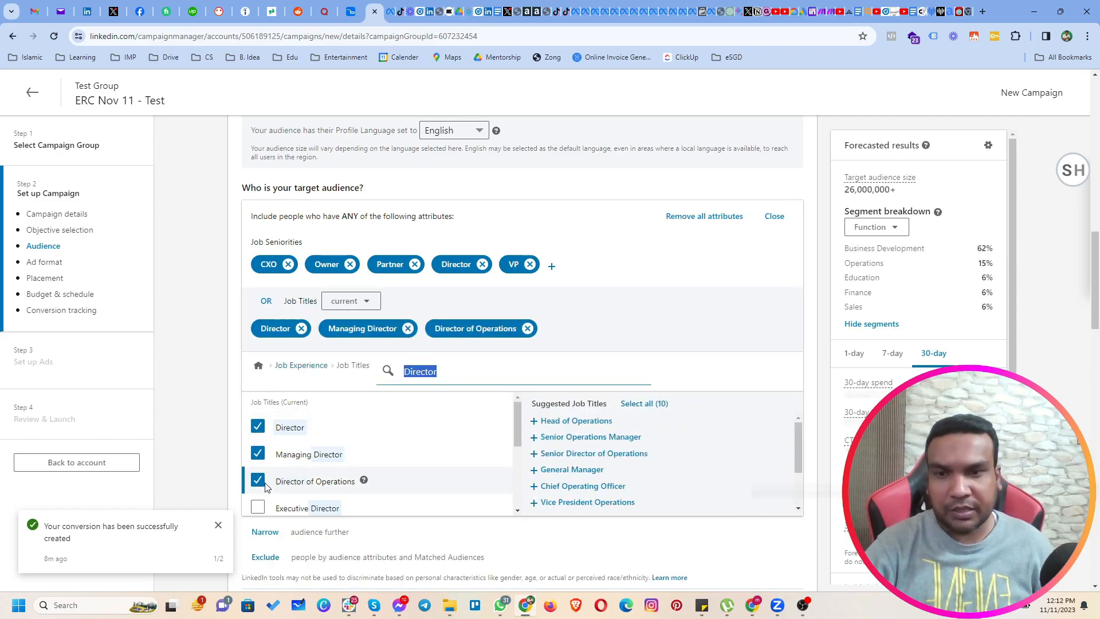
click(258, 508)
scroll(319, 465, down, 1)
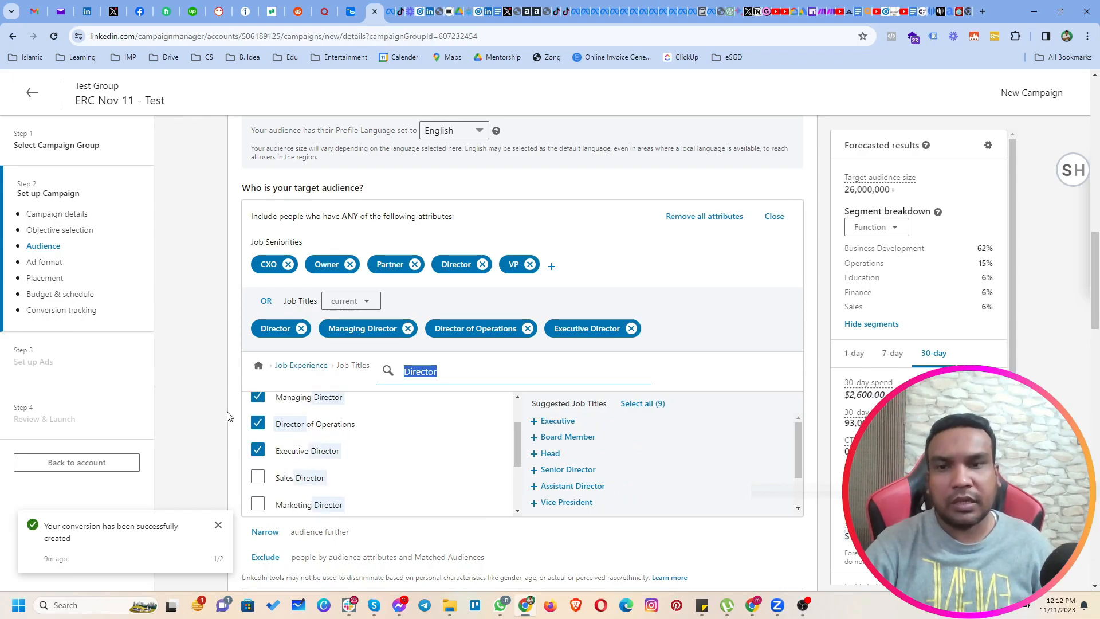
click(205, 403)
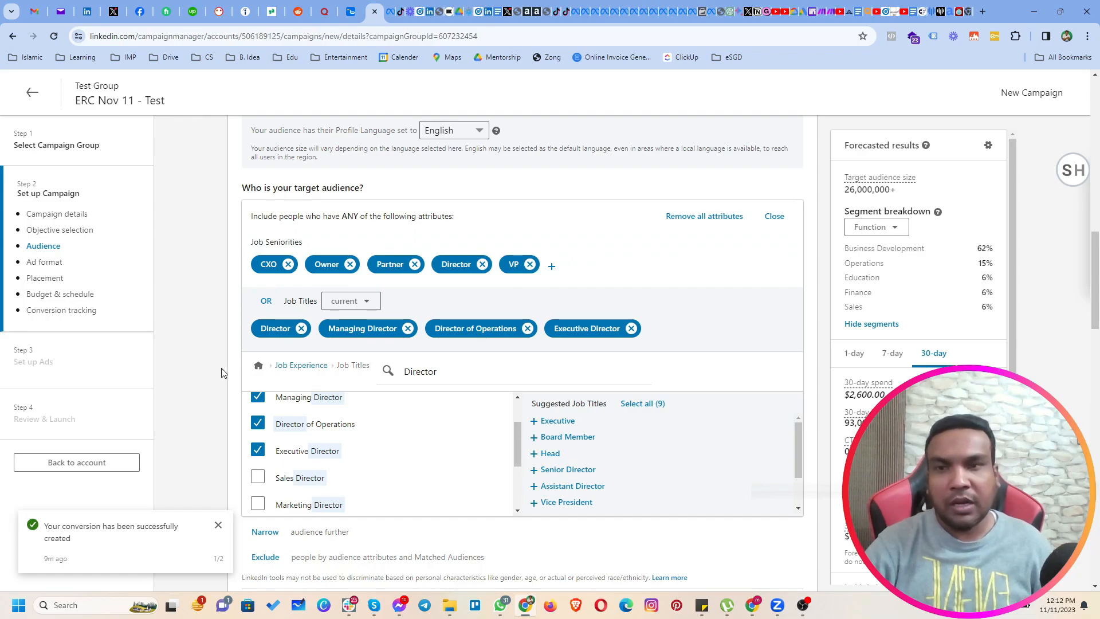
scroll(217, 378, down, 1)
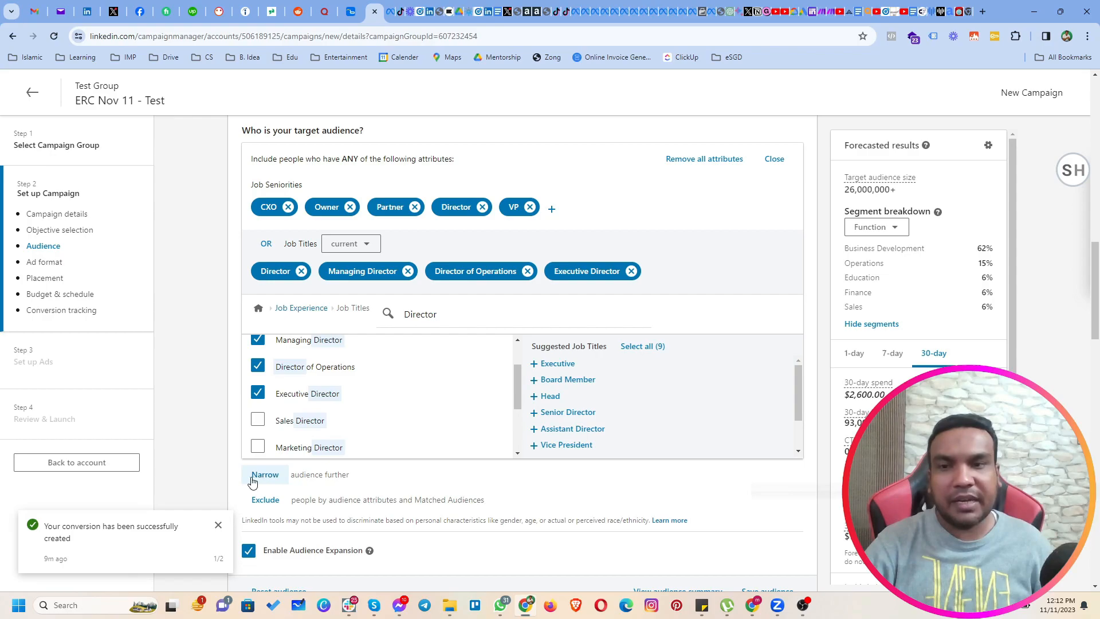
Start narrowing the audience further, search the attributes for digital marketing, look through the matches and clear the search.
scroll(270, 485, down, 1)
click(267, 418)
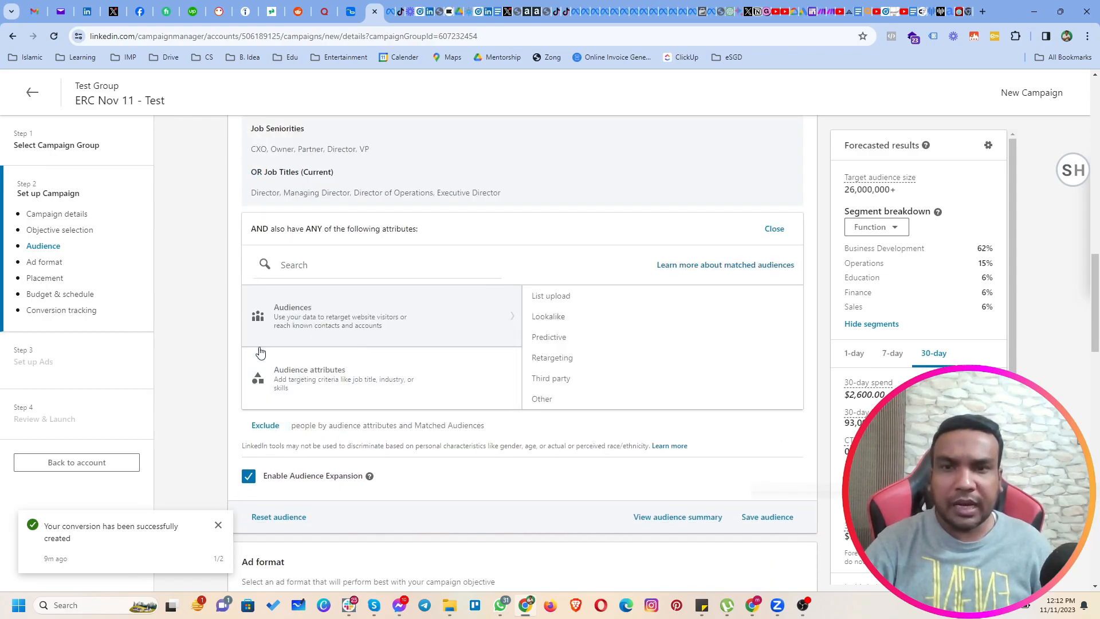
click(291, 264)
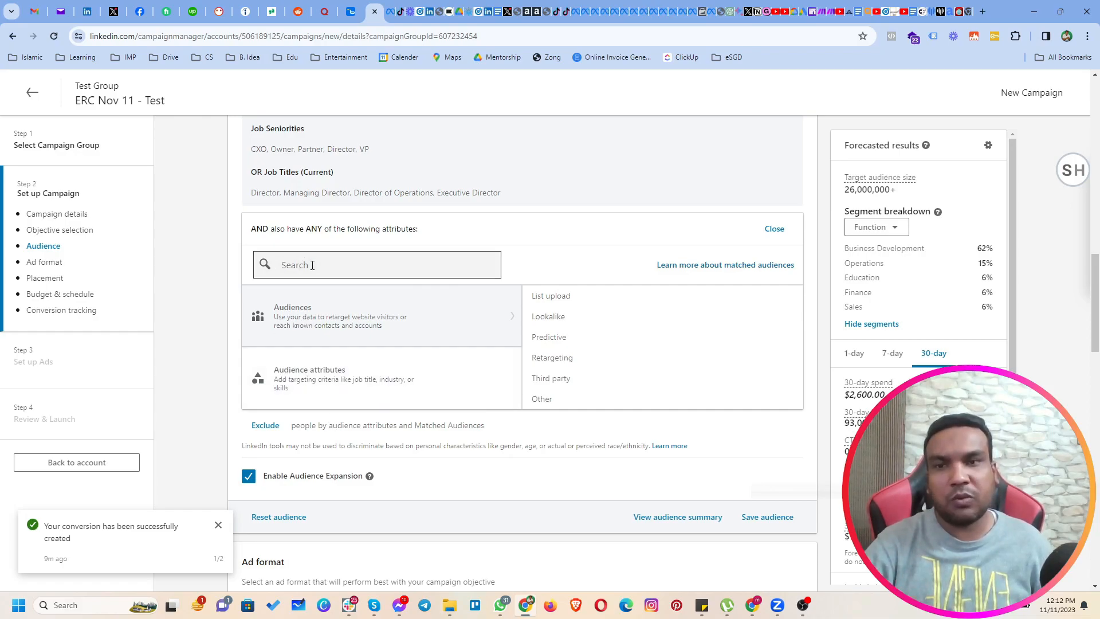
text(digital marketing)
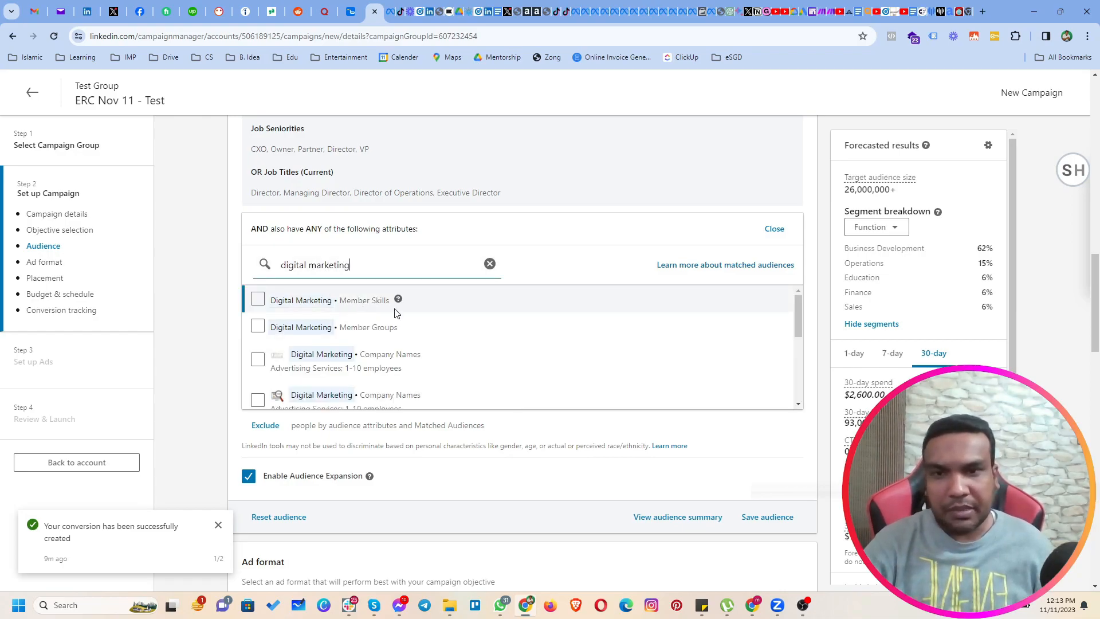
scroll(422, 358, down, 1)
scroll(432, 362, down, 2)
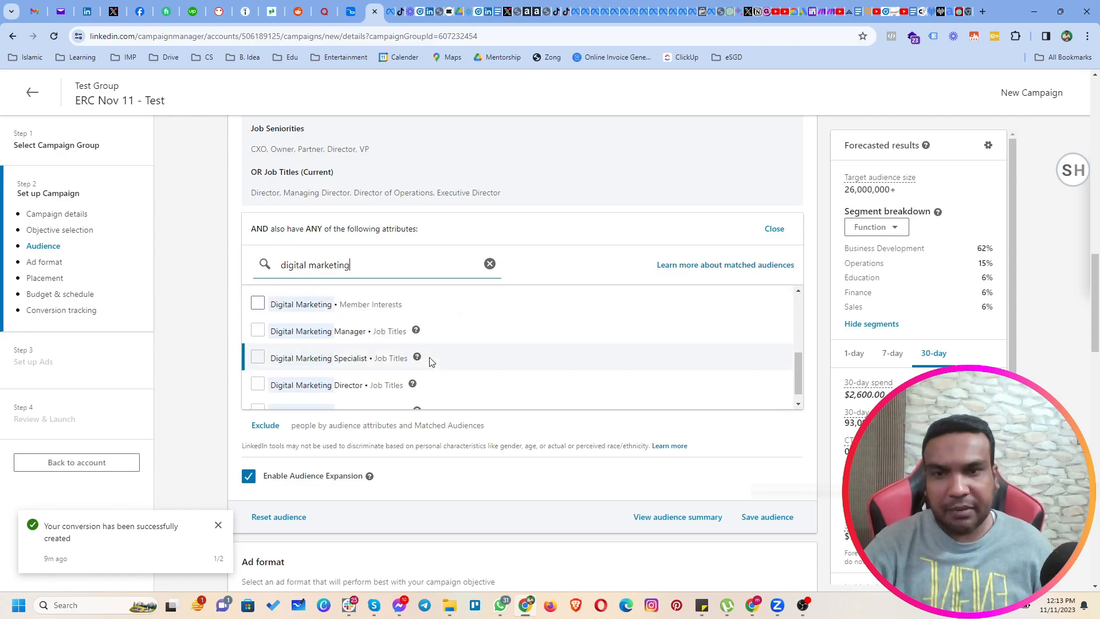
scroll(431, 362, down, 1)
scroll(432, 362, up, 4)
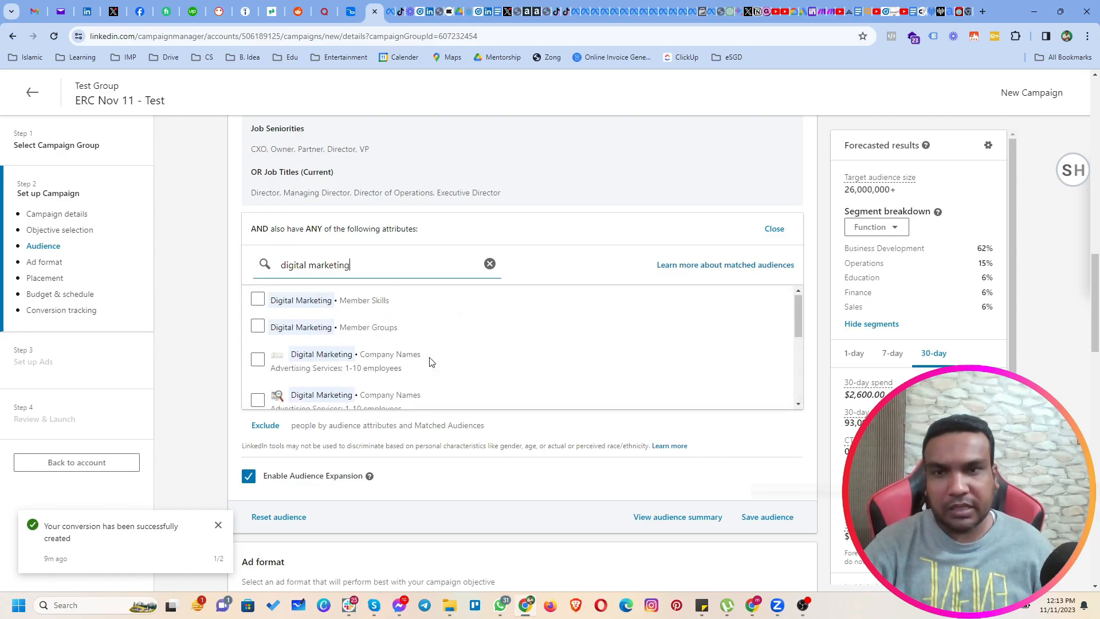
click(490, 264)
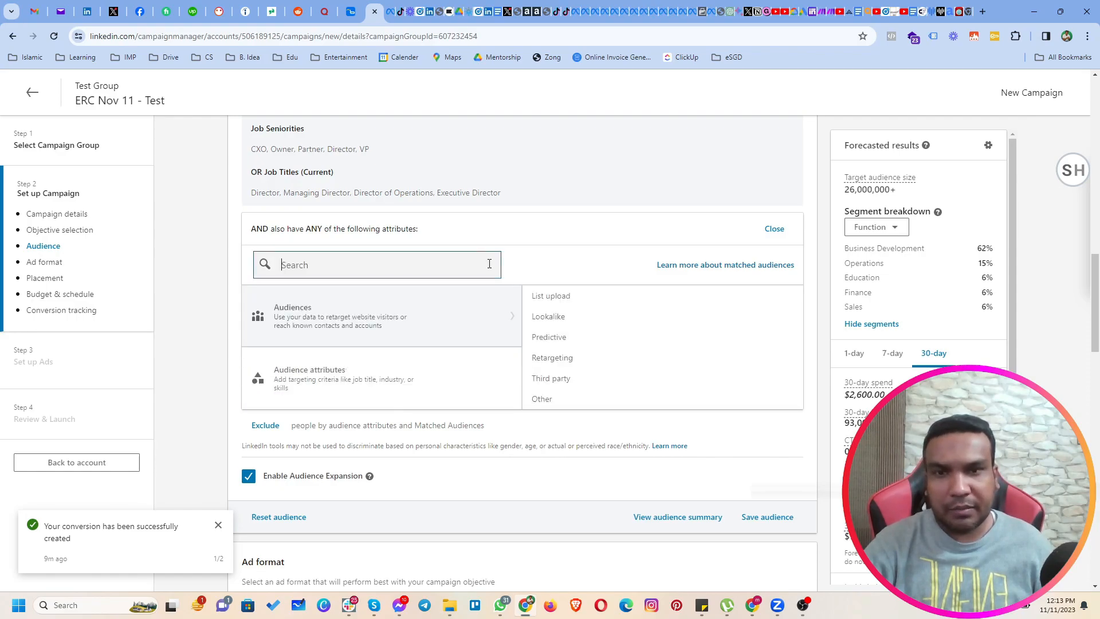
Browse the narrowing attributes to Member Interests under Interests and Traits, search for marketing and add Marketing Automation.
click(304, 388)
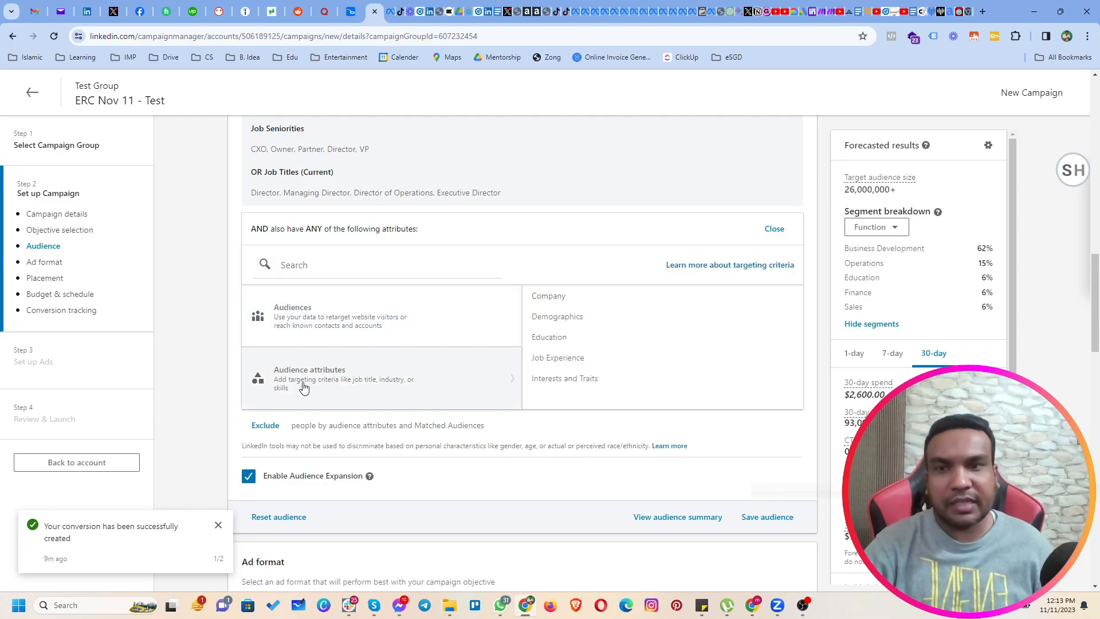
click(543, 383)
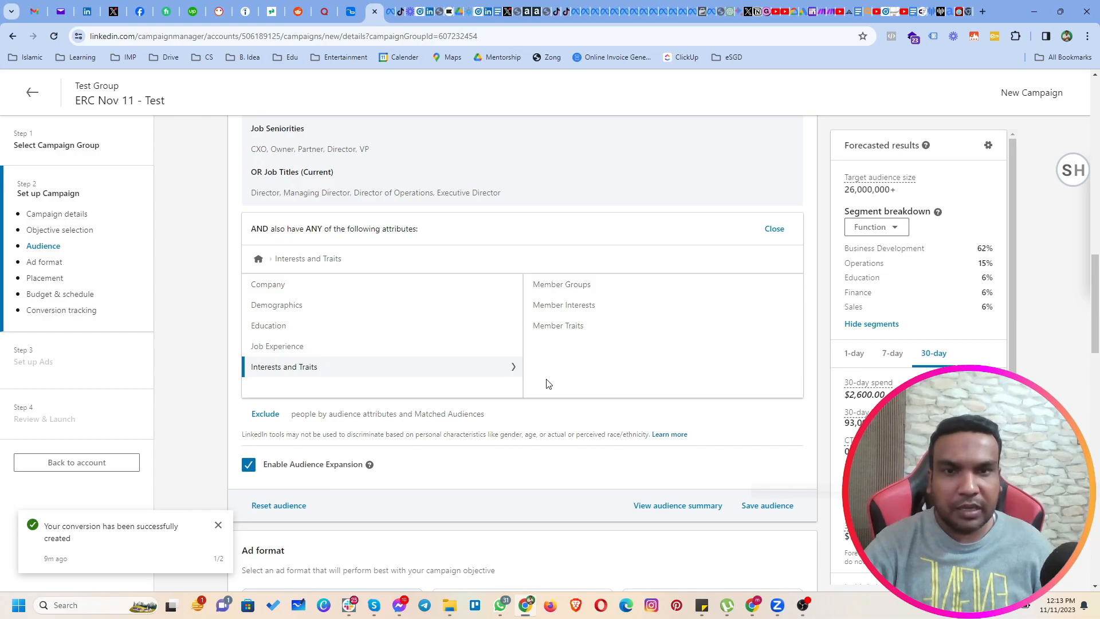
click(549, 307)
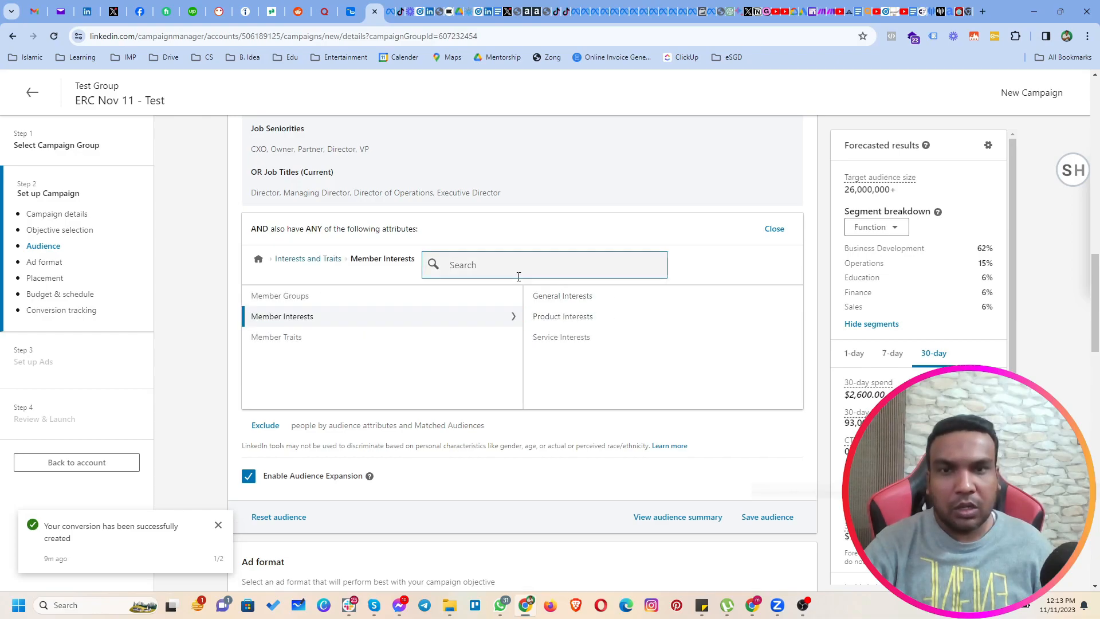
text(marketing)
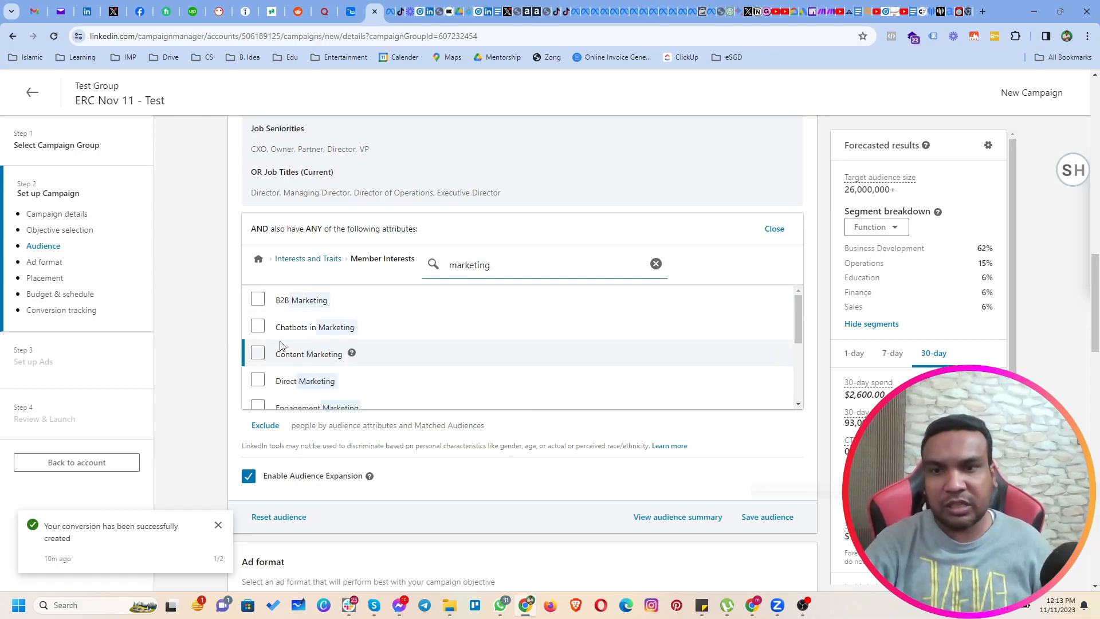
scroll(289, 355, down, 2)
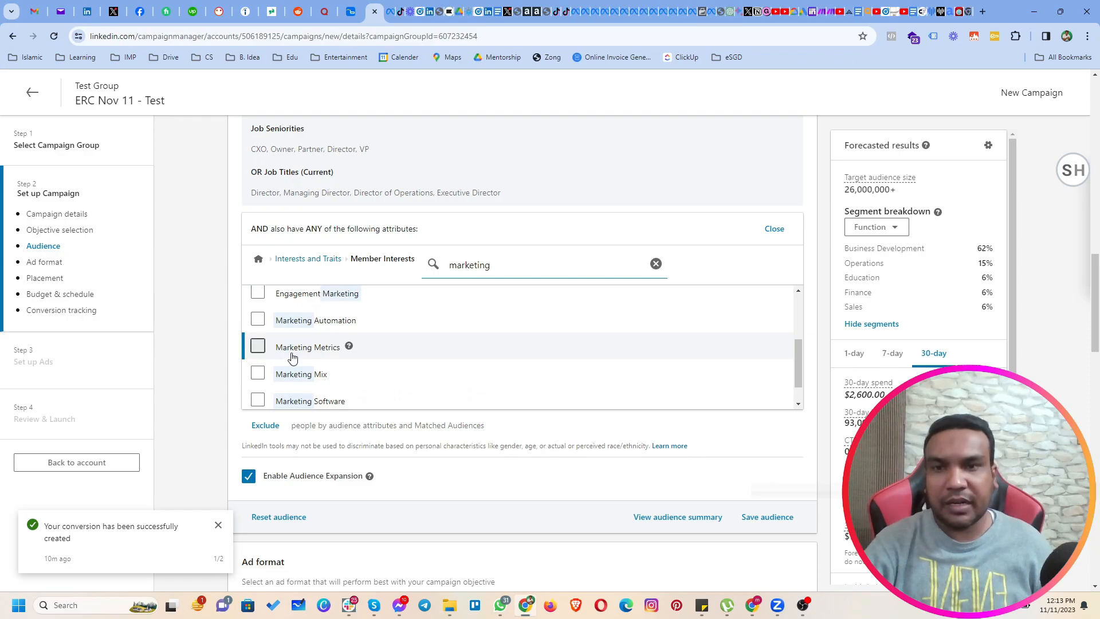
scroll(292, 358, up, 1)
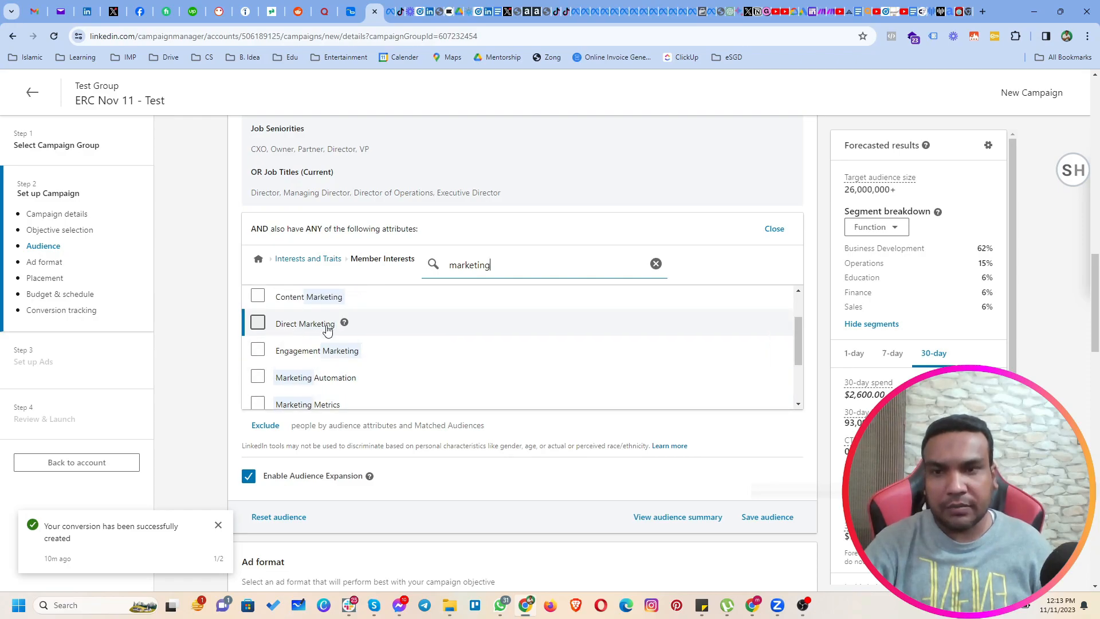
click(257, 377)
Add the member interests Marketing Strategies, B2B Marketing and Chatbots in Marketing to the narrowing condition.
scroll(286, 396, down, 2)
scroll(353, 413, down, 1)
scroll(389, 421, down, 1)
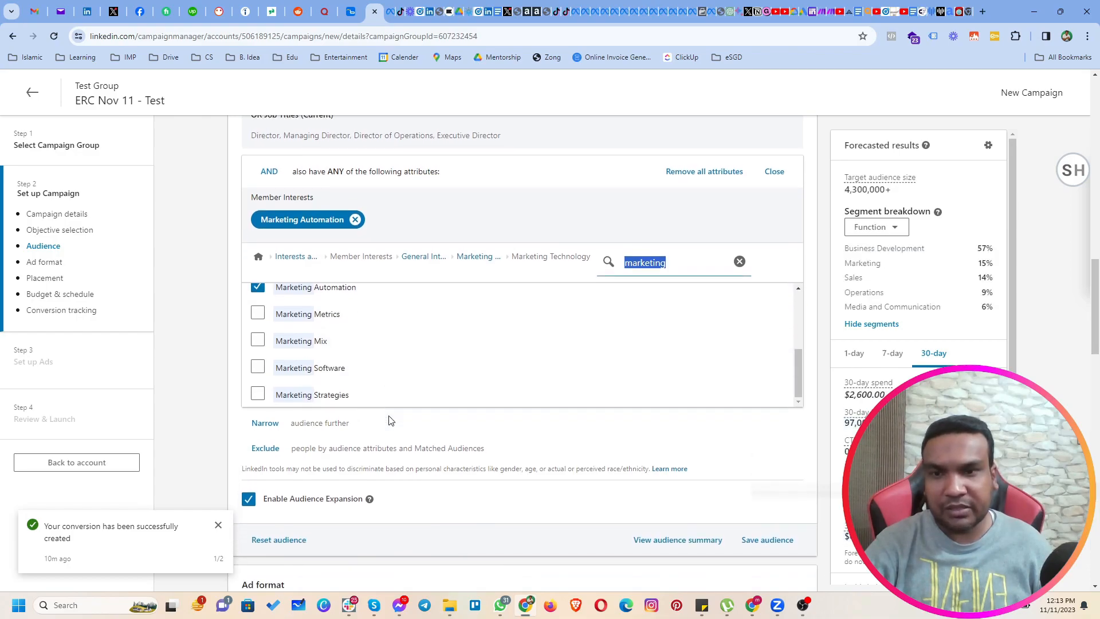
click(258, 395)
scroll(395, 374, up, 10)
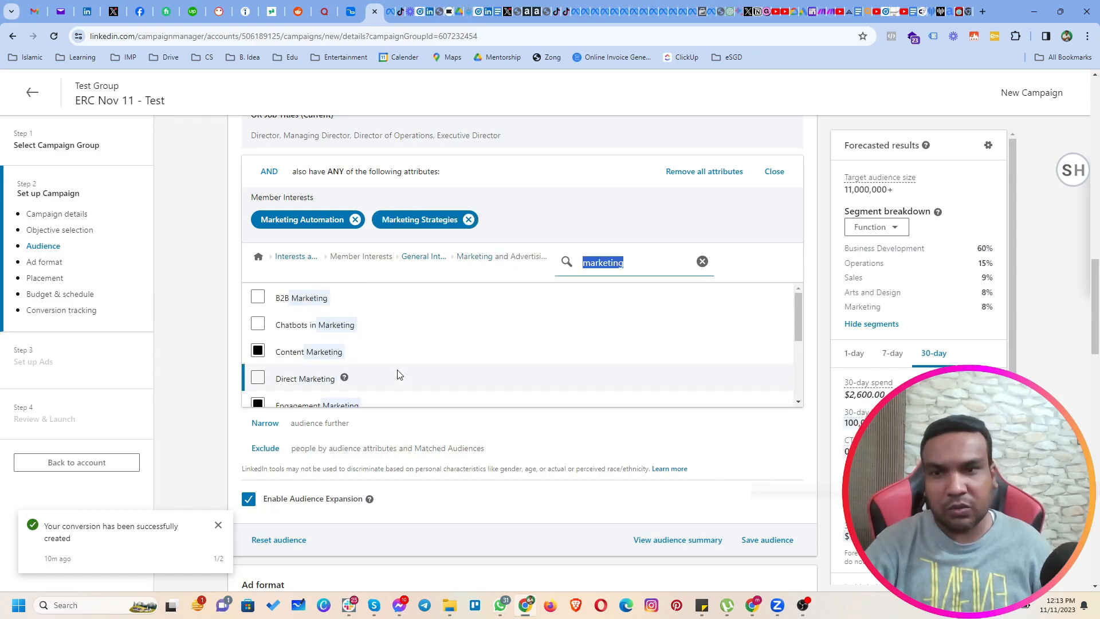
click(257, 296)
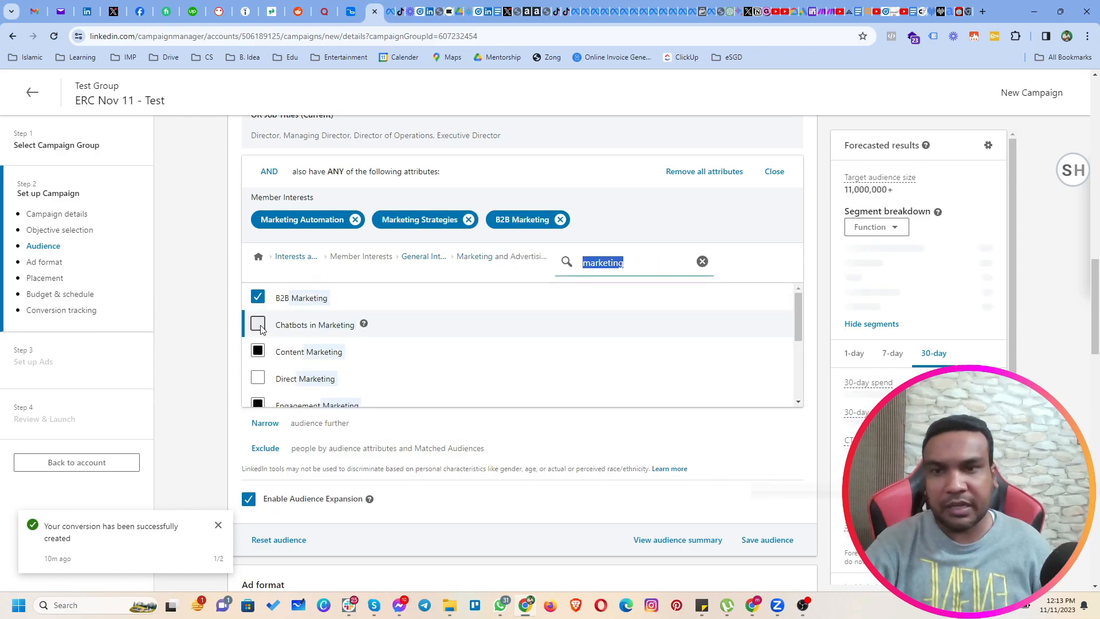
click(258, 324)
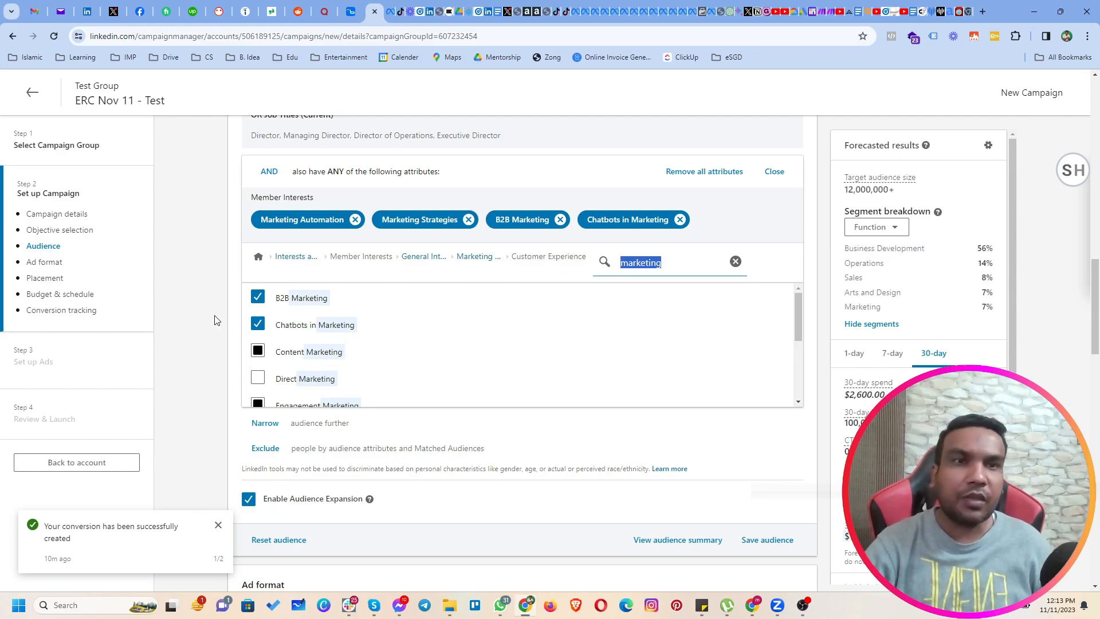
click(848, 195)
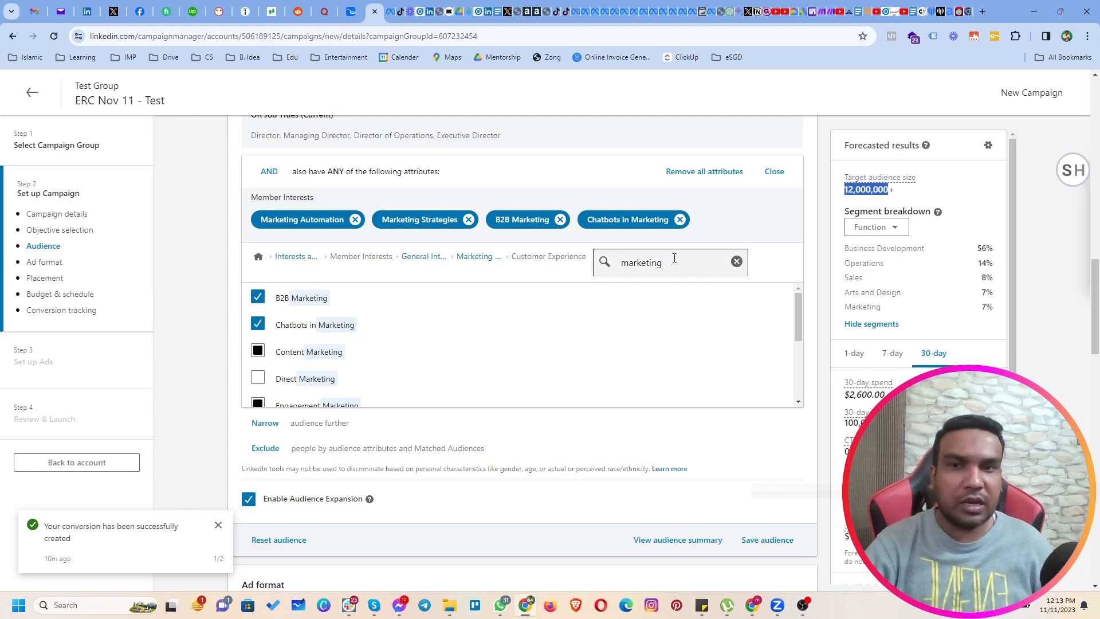
Search the member interests for advertising, select Advertising Strategies, and replace it with Mobile Advertising.
double_click(637, 262)
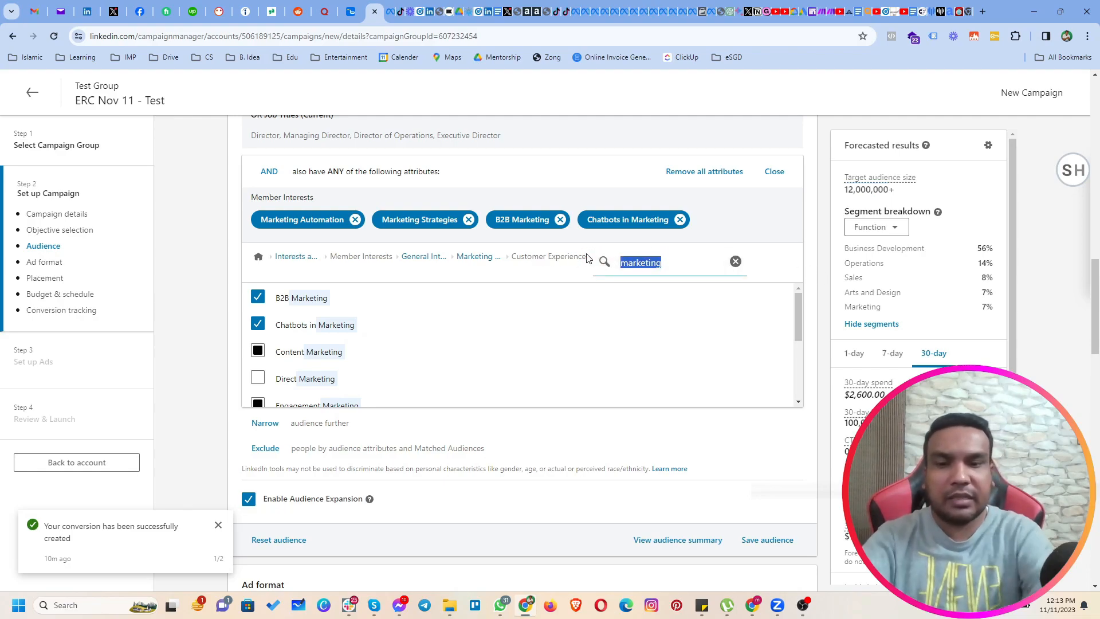
text(advertising)
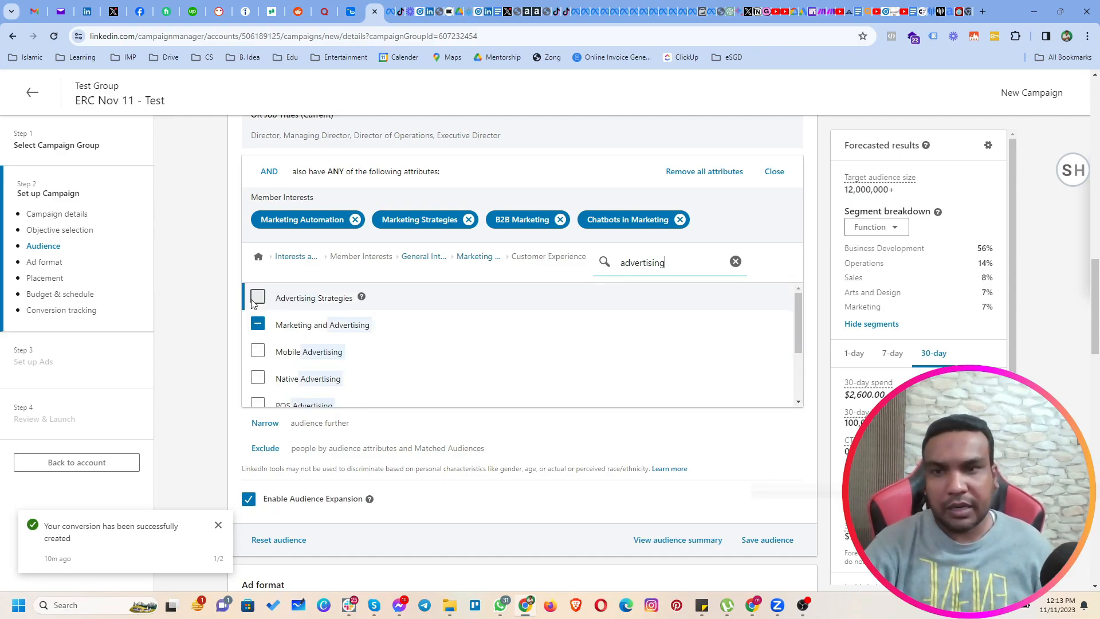
click(257, 298)
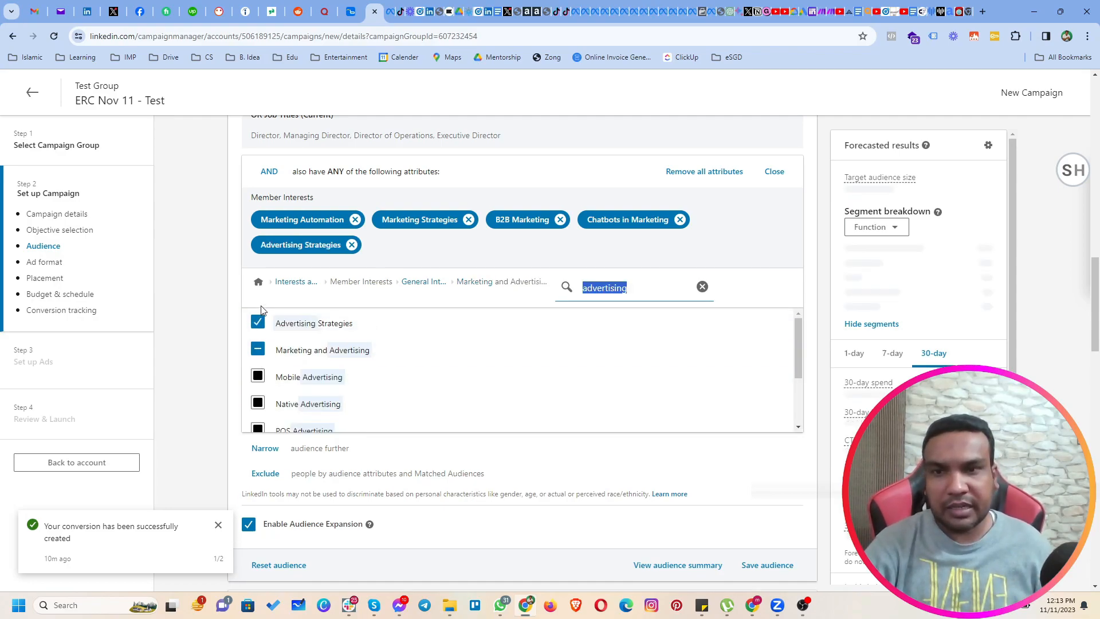
click(257, 376)
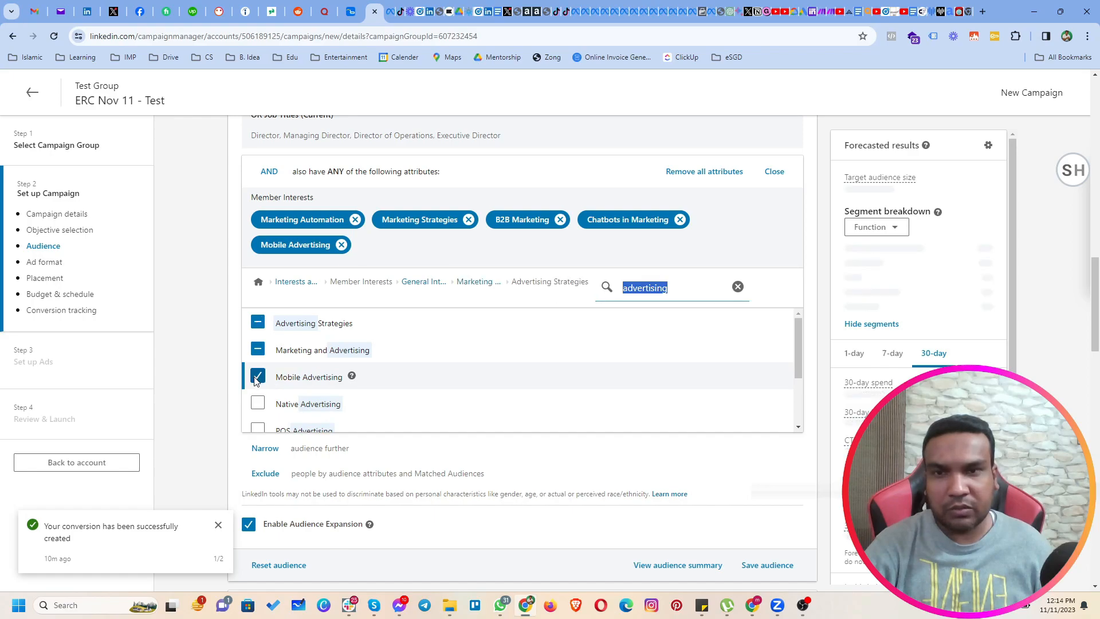
Add the member interests Targeted Advertising and Performance Based Advertising to the narrowing condition.
scroll(266, 395, down, 3)
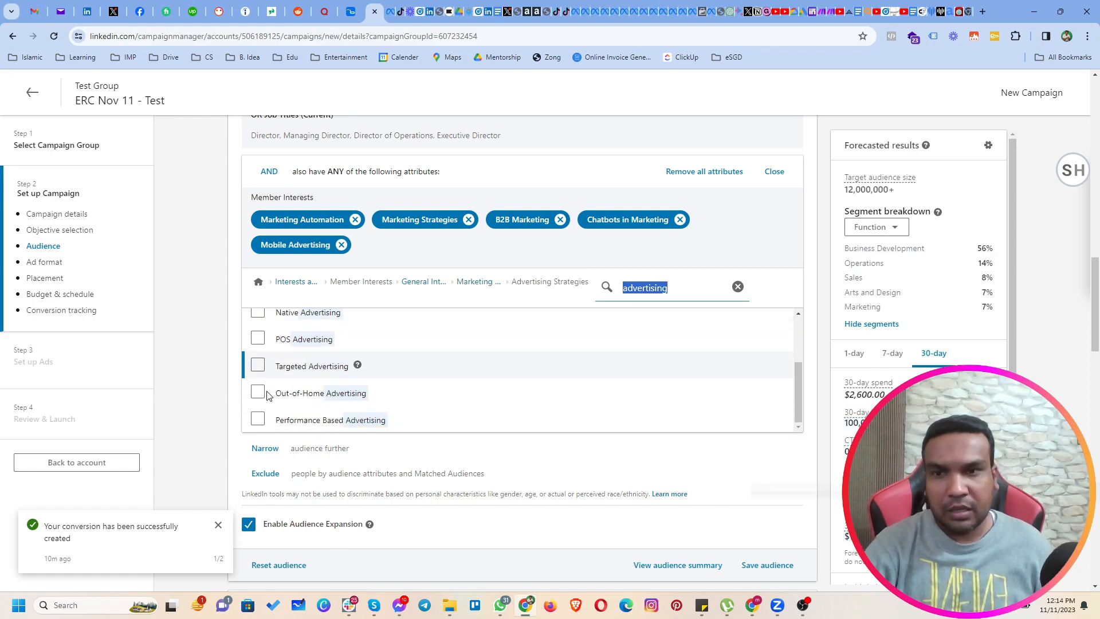
scroll(263, 375, up, 3)
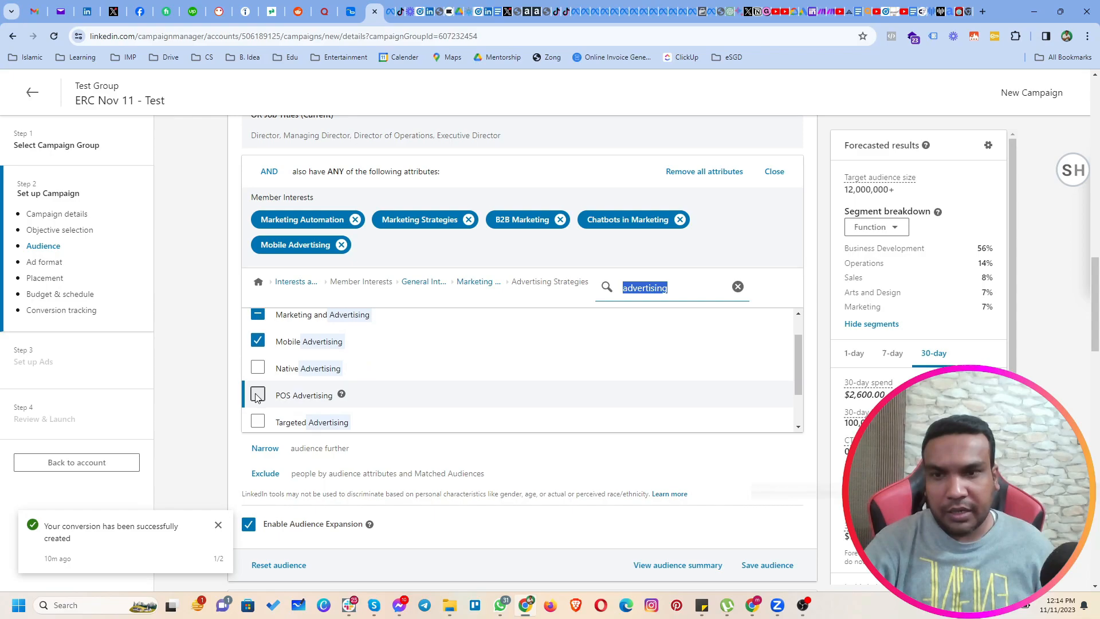
scroll(259, 381, down, 2)
click(258, 367)
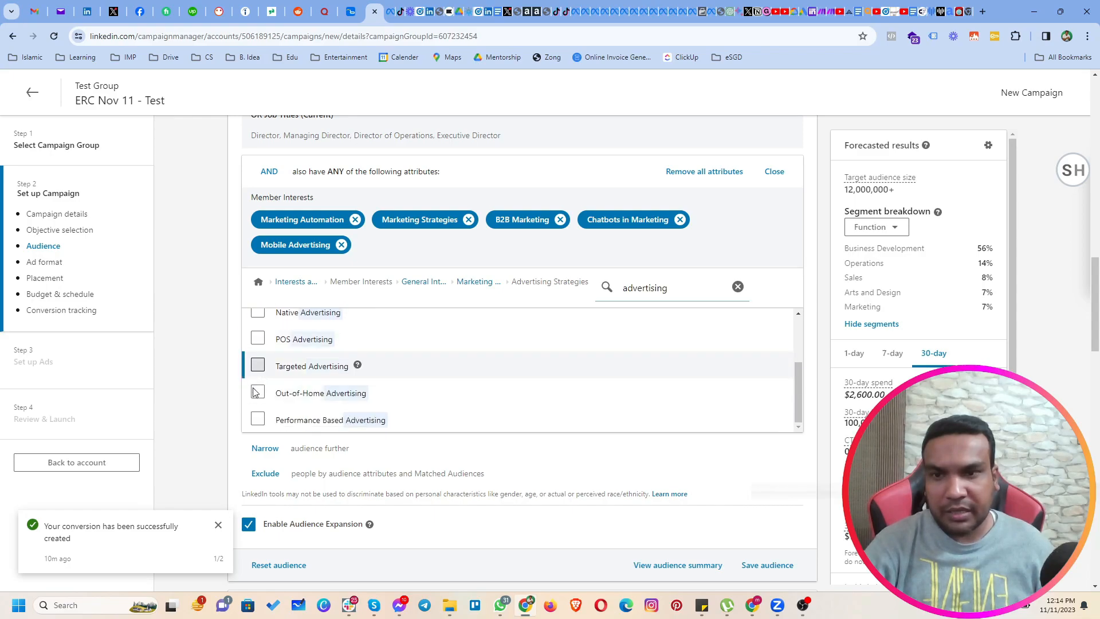
scroll(268, 394, down, 1)
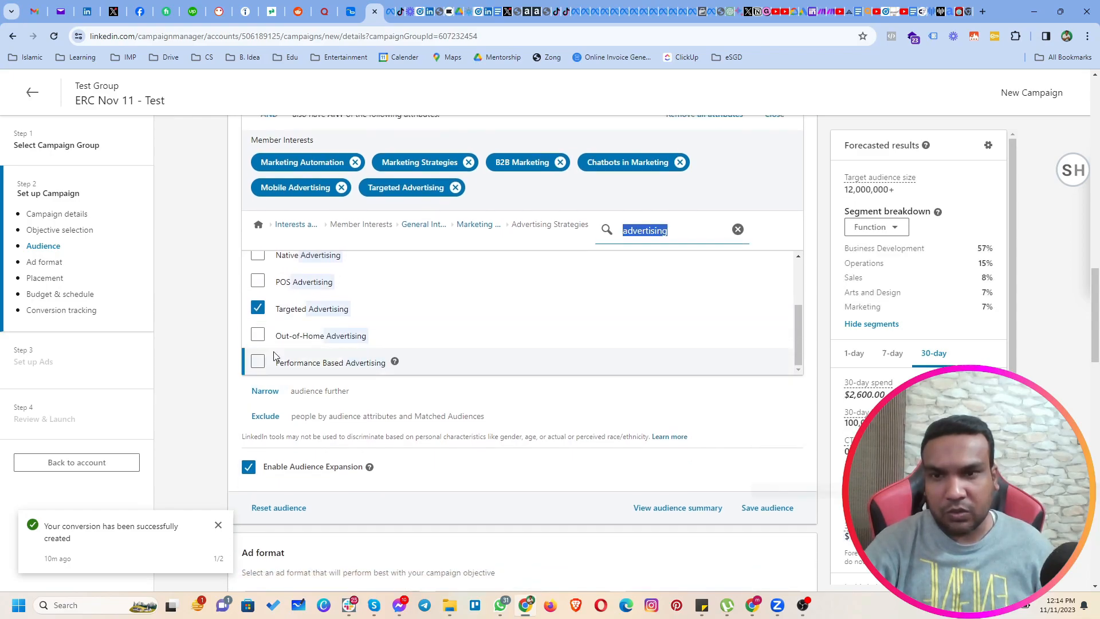
scroll(263, 353, down, 1)
click(258, 305)
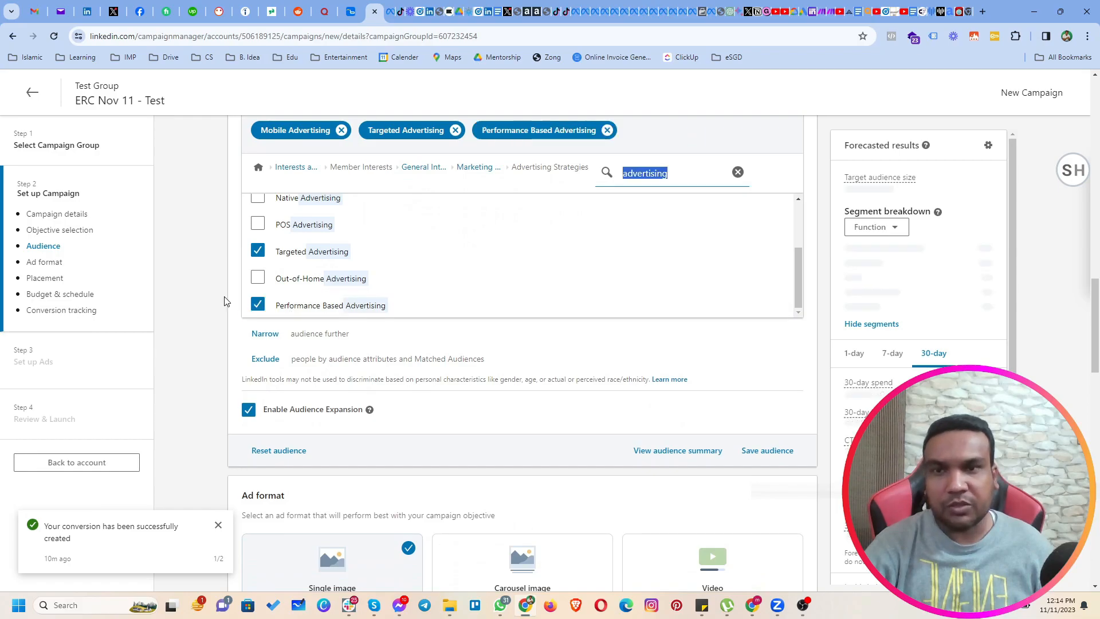
Review the selected audience attributes against the forecasted target audience size and the segment breakdown by function.
scroll(223, 320, up, 3)
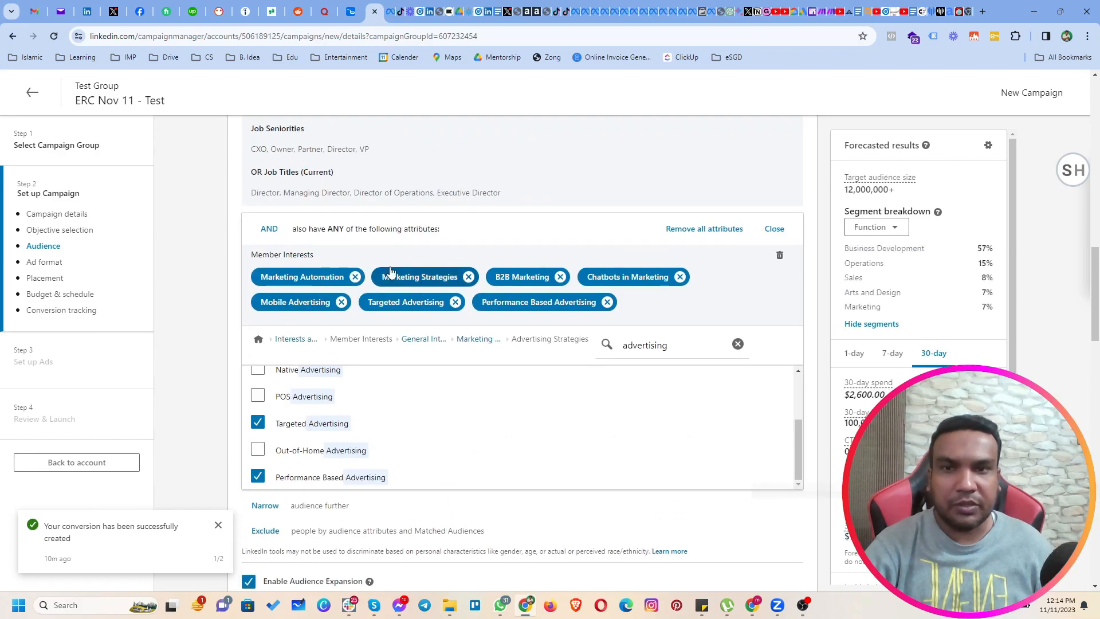
scroll(250, 281, up, 1)
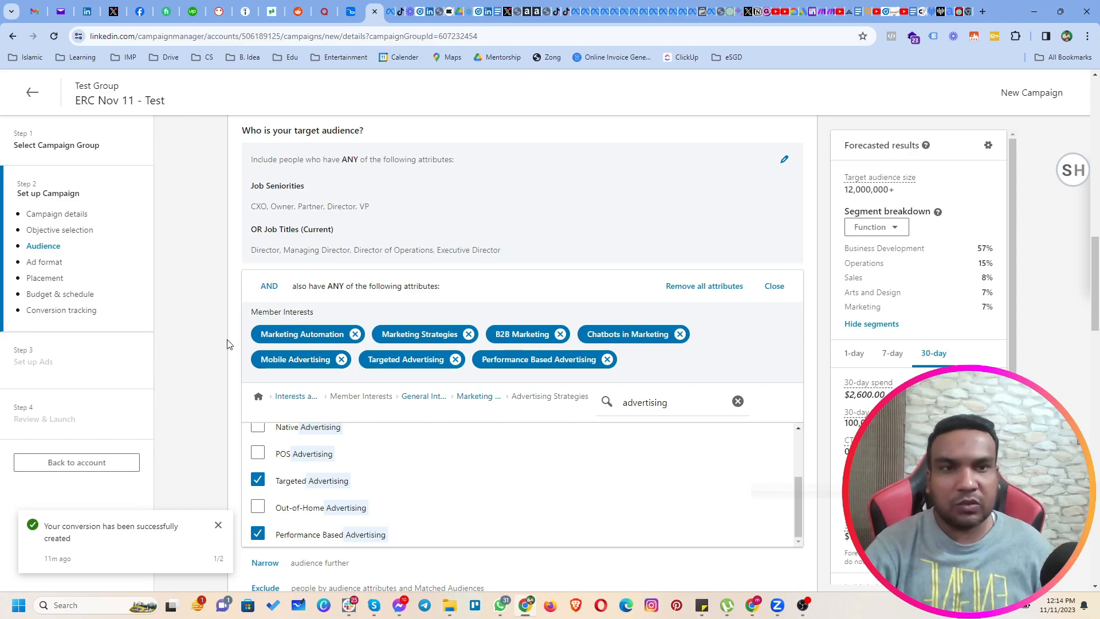
drag(851, 195, 904, 202)
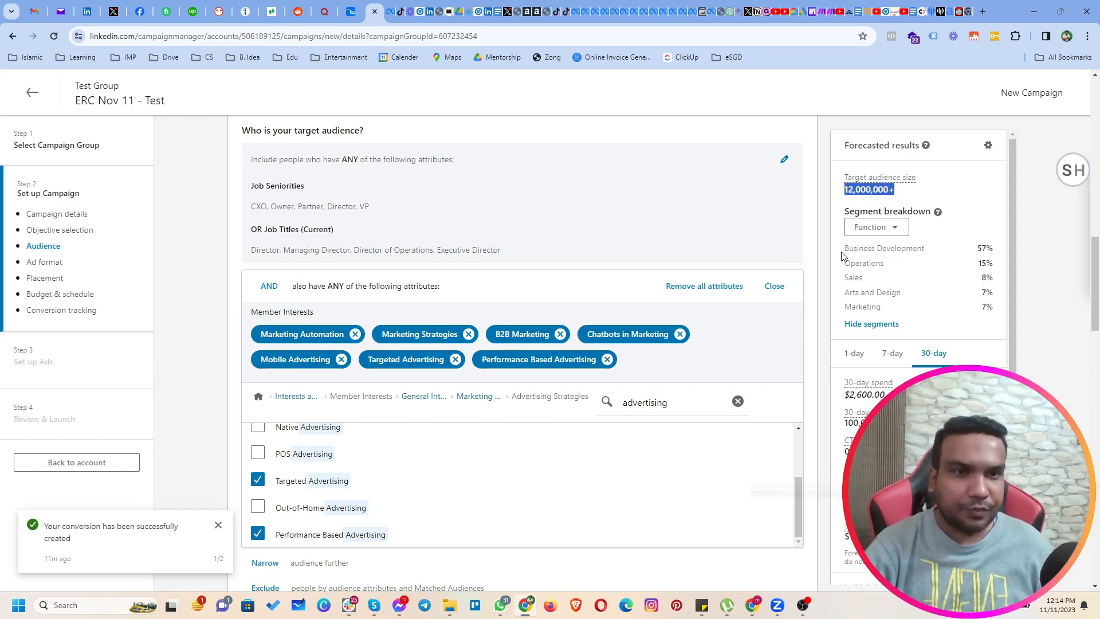
drag(843, 252, 928, 255)
drag(849, 262, 886, 294)
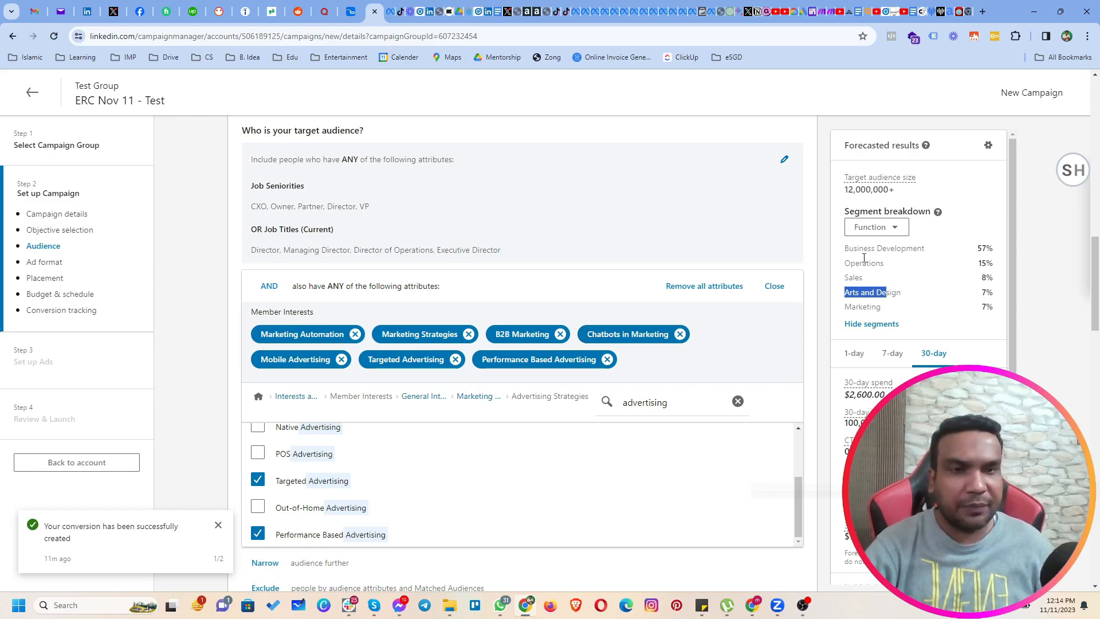
drag(842, 265, 885, 261)
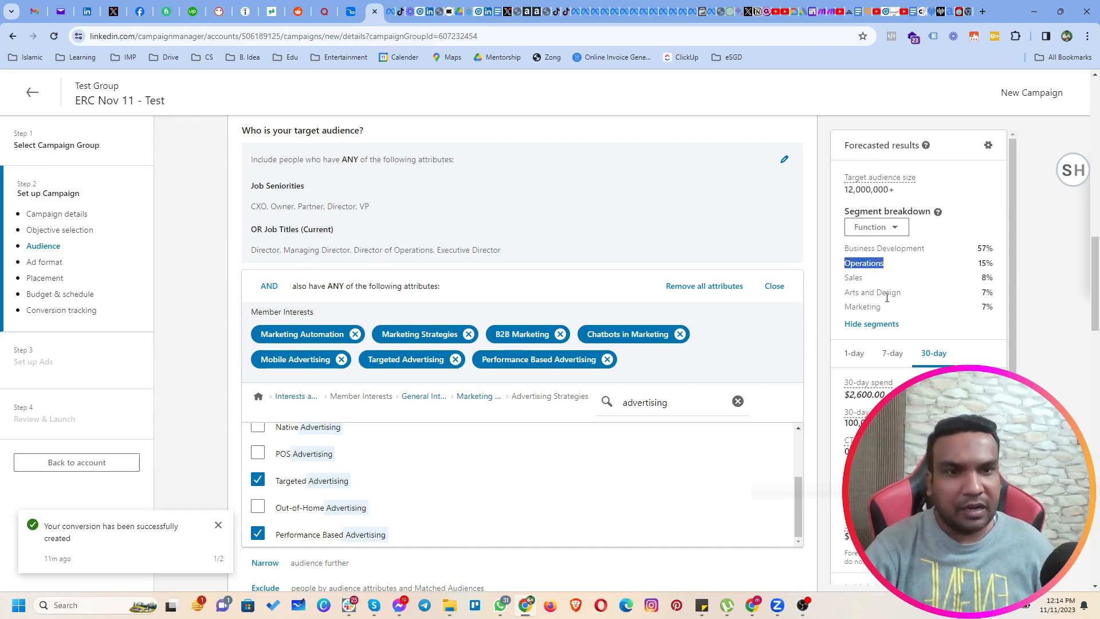
click(184, 423)
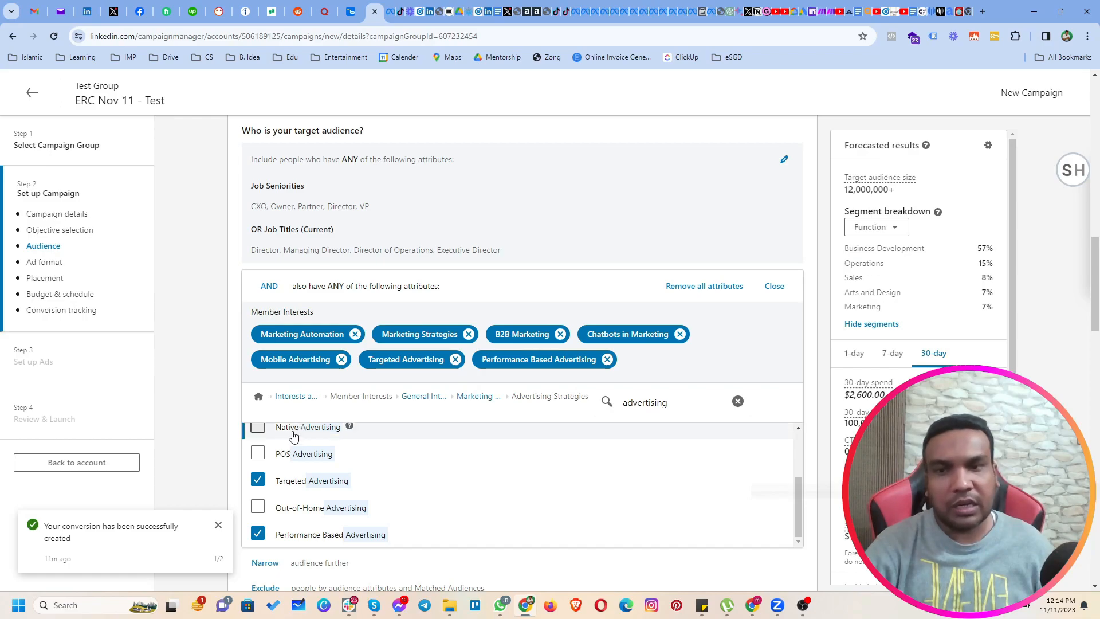
Start an exclusion condition for the campaign's target audience.
scroll(269, 436, down, 4)
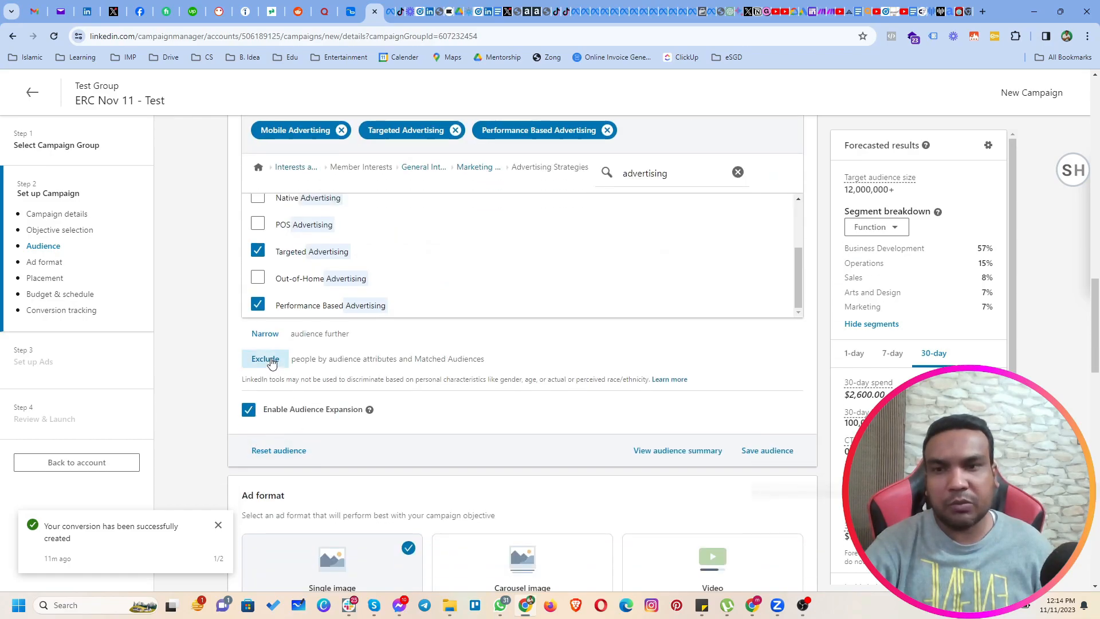
click(265, 359)
Search the exclusion attributes for "arts and des" and exclude the field of study Design and Applied Arts.
text(arts and des)
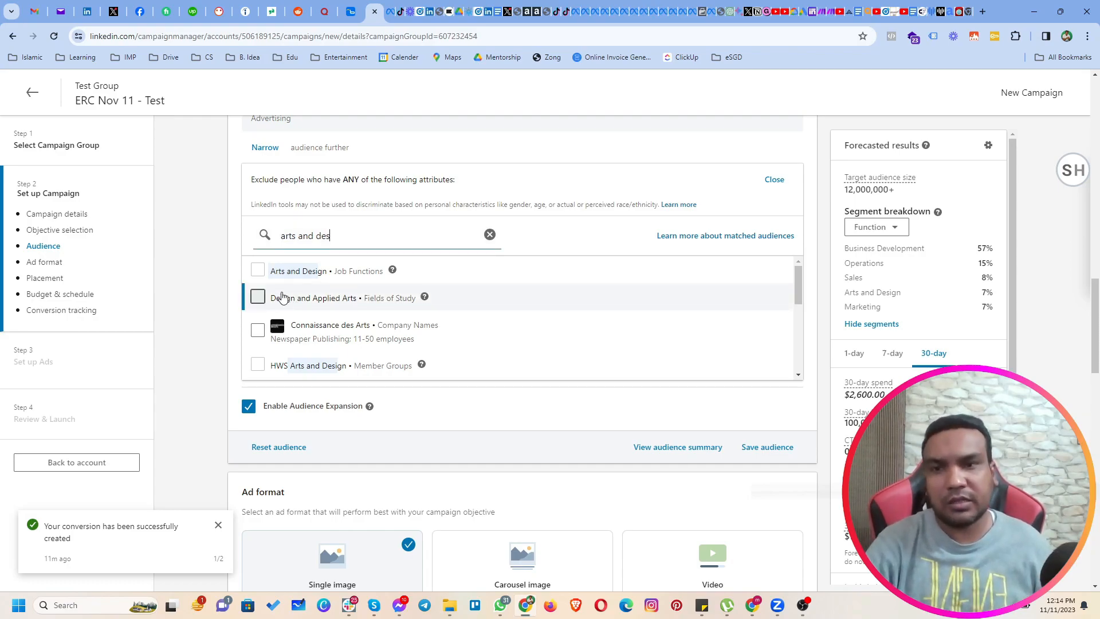
click(261, 269)
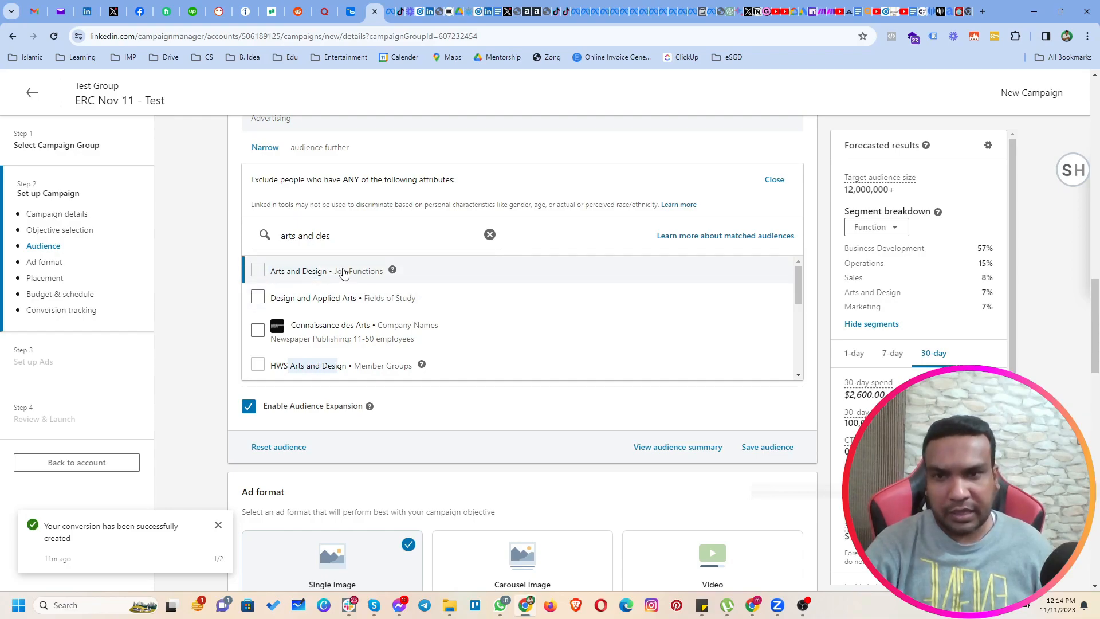
click(263, 312)
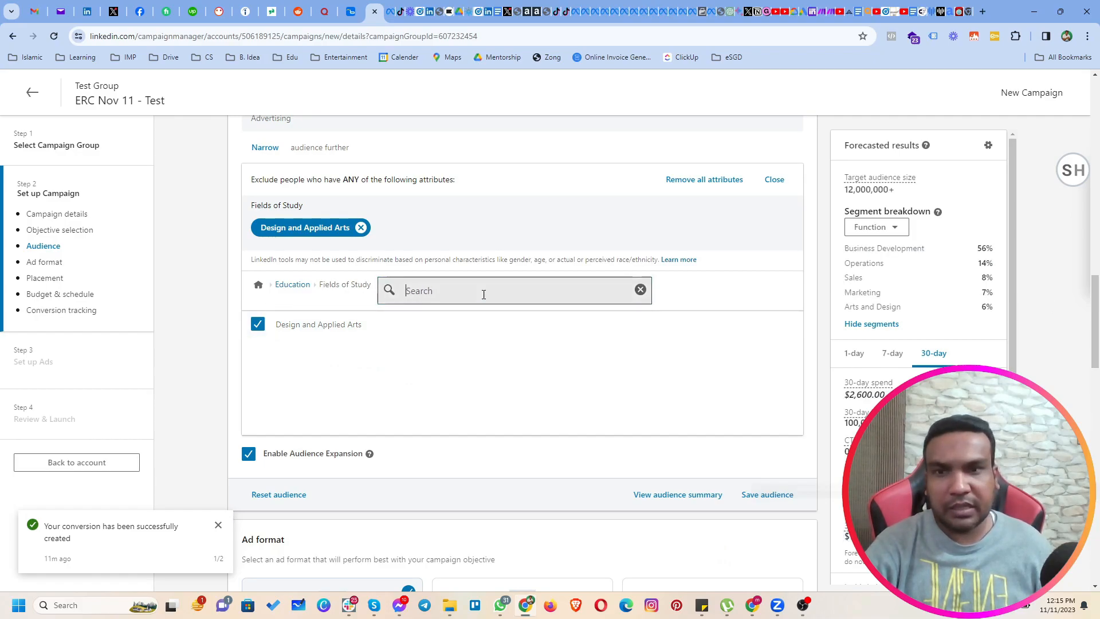
Search the exclusion attributes for "arts", exclude the company industry Performing Arts, and remove both arts-related exclusions.
click(258, 285)
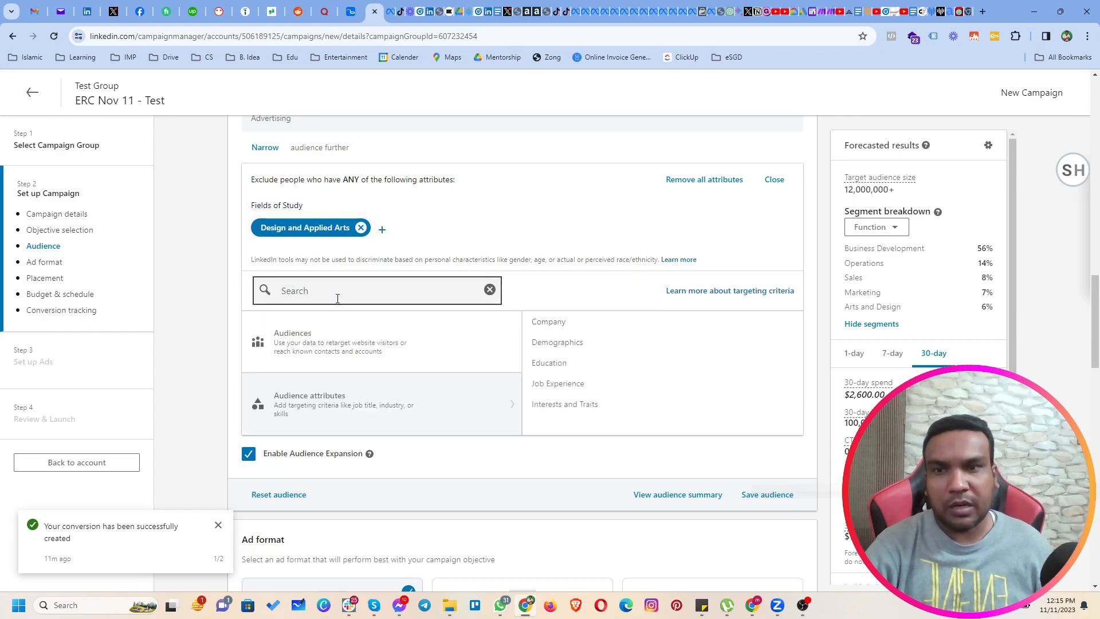
click(337, 297)
text(arts)
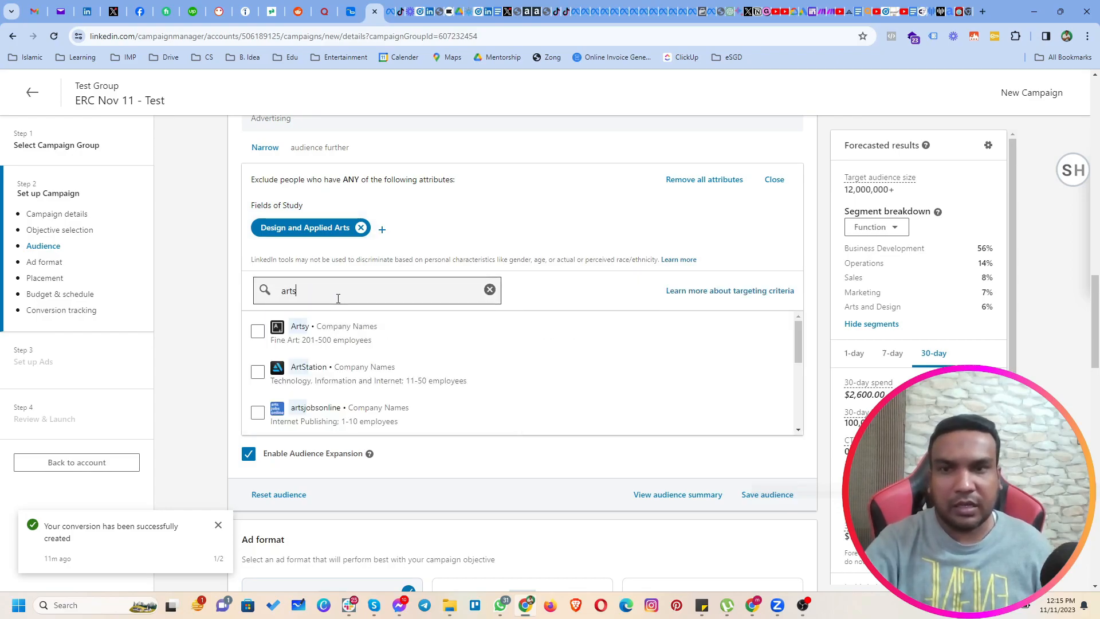
scroll(387, 367, down, 5)
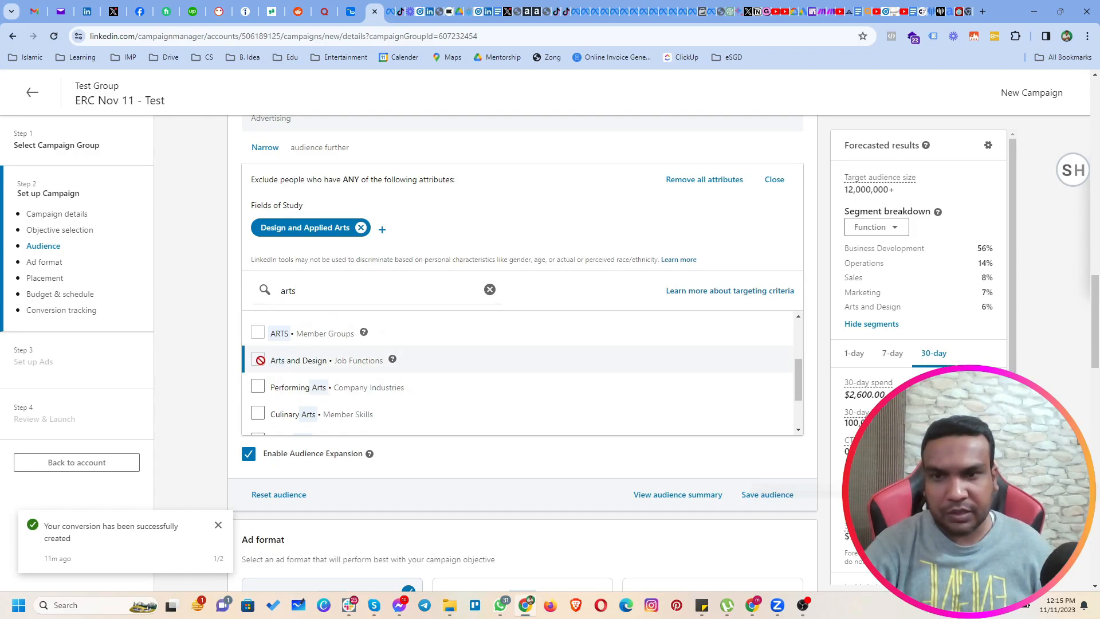
click(258, 386)
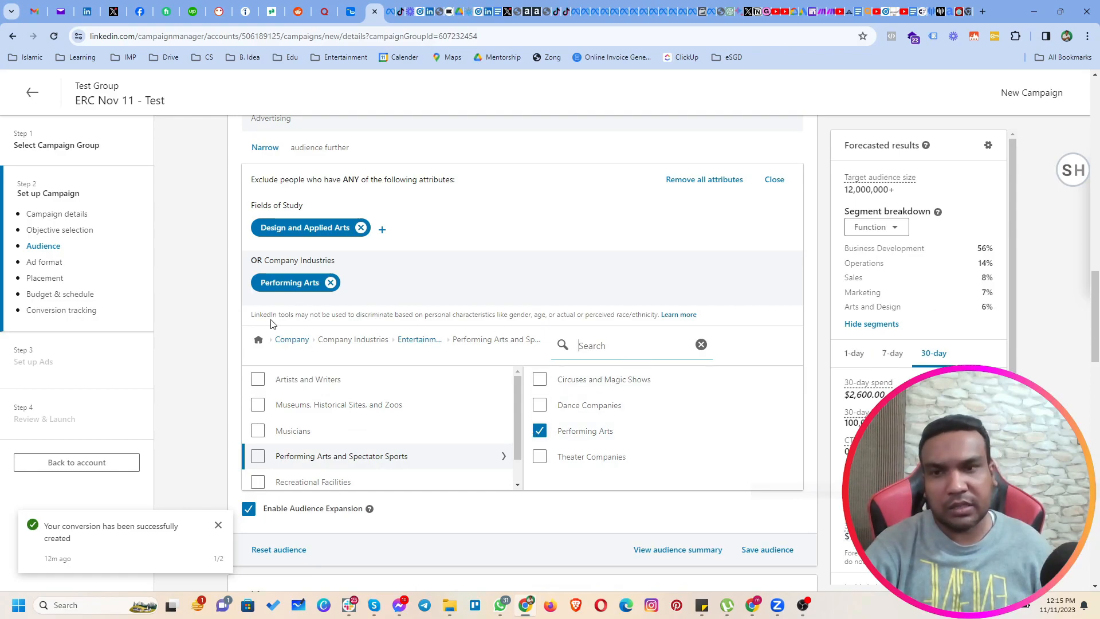
click(331, 283)
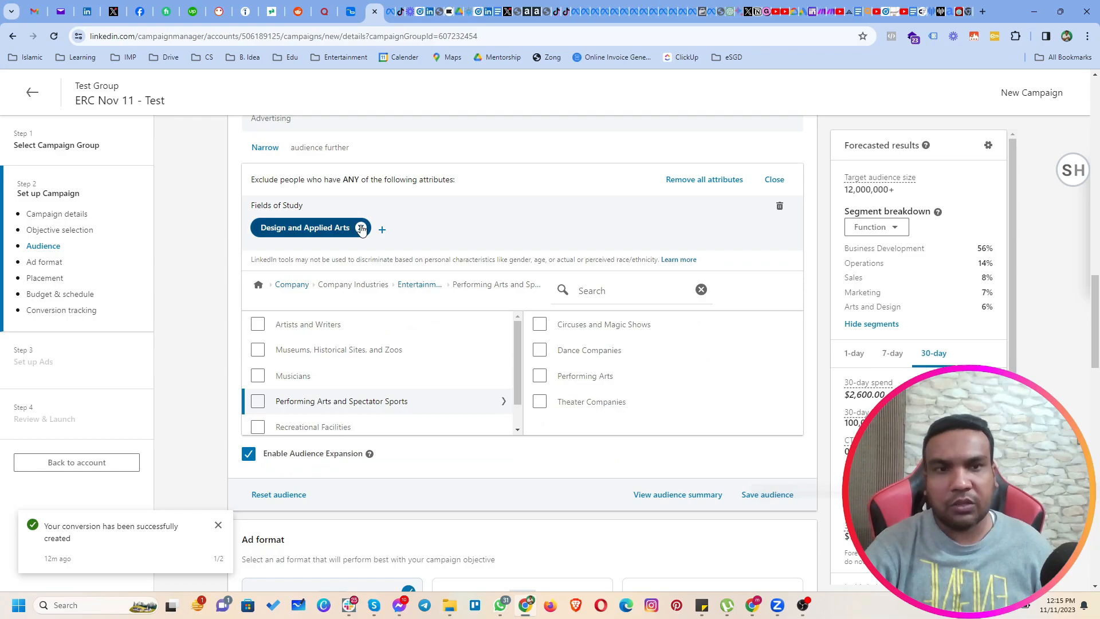
click(361, 227)
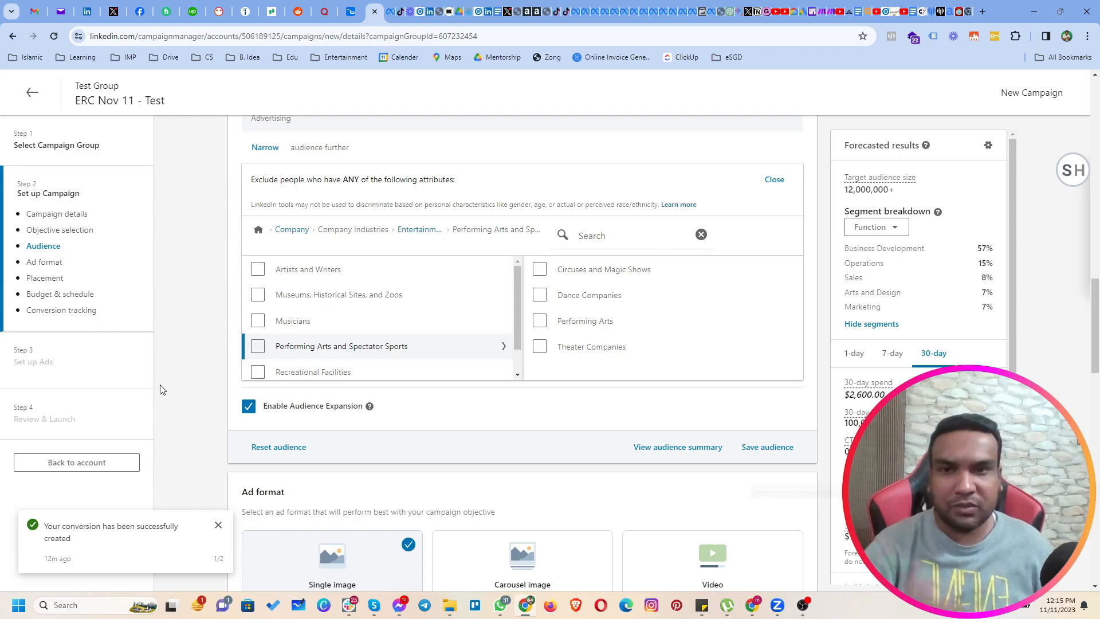
Exclude the company sizes 201-500, 501-1000, 1001-5000 and 51-200 employees from the target audience.
click(258, 230)
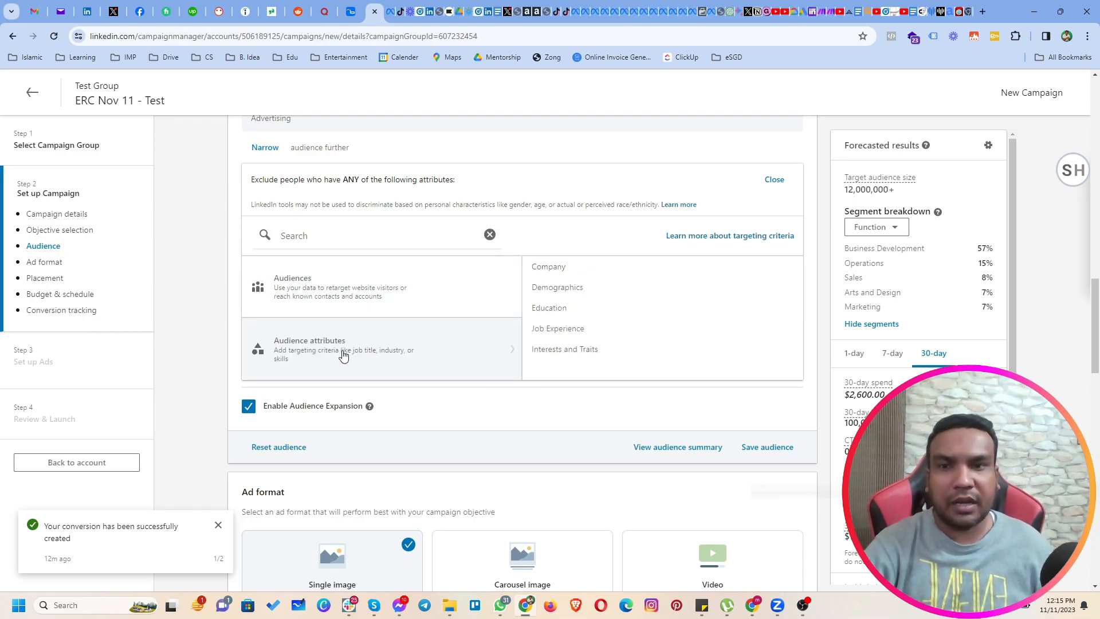
click(549, 269)
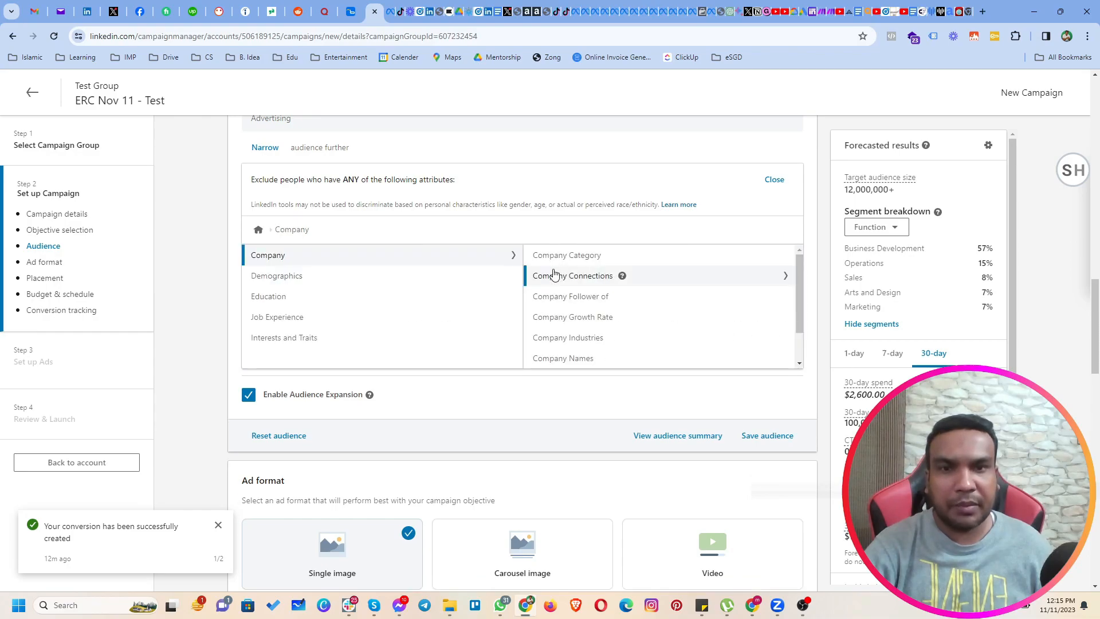
scroll(613, 332, down, 2)
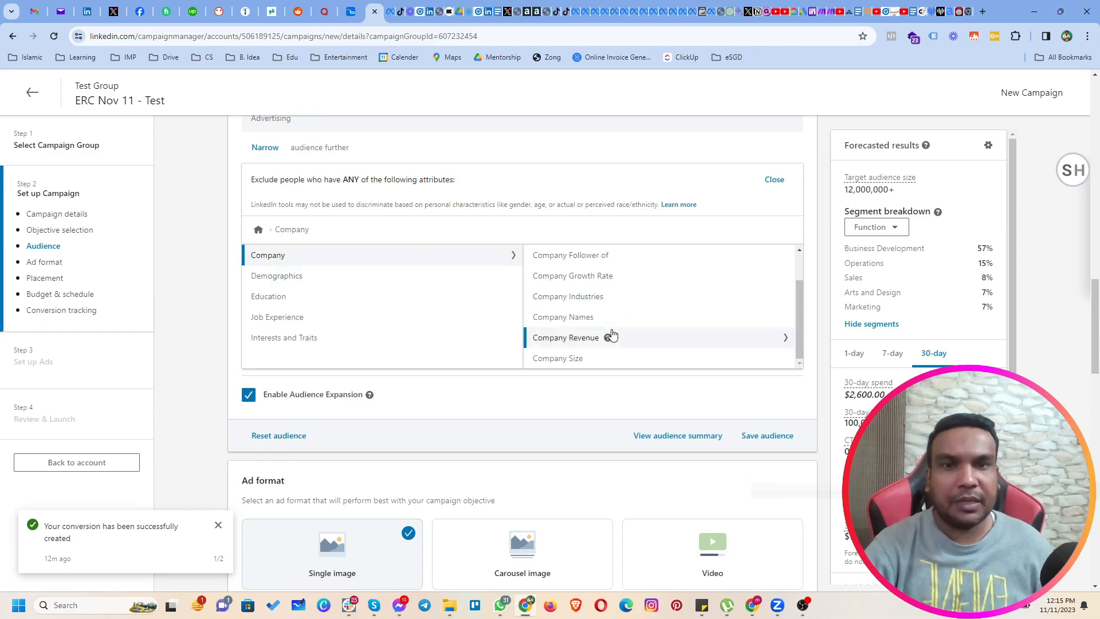
click(555, 358)
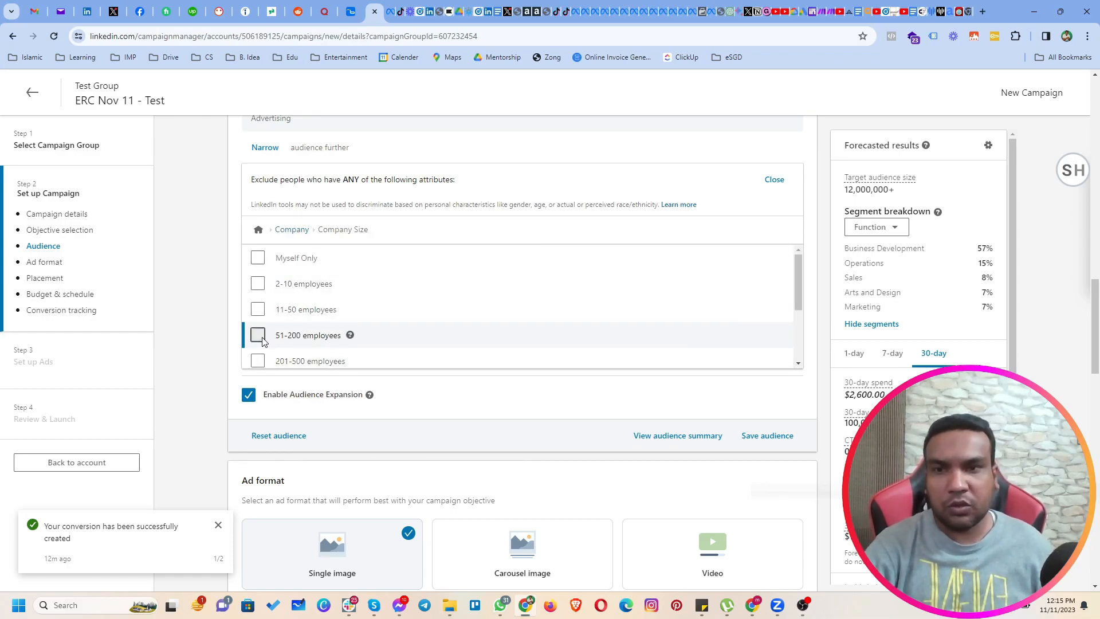
click(258, 360)
scroll(256, 395, down, 1)
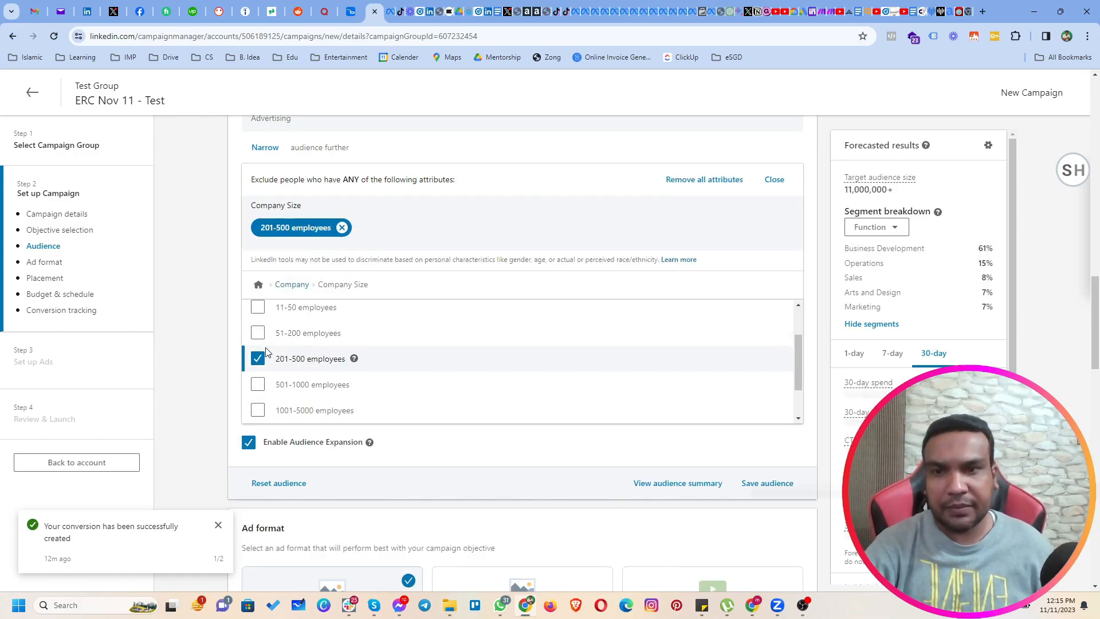
click(258, 385)
click(258, 410)
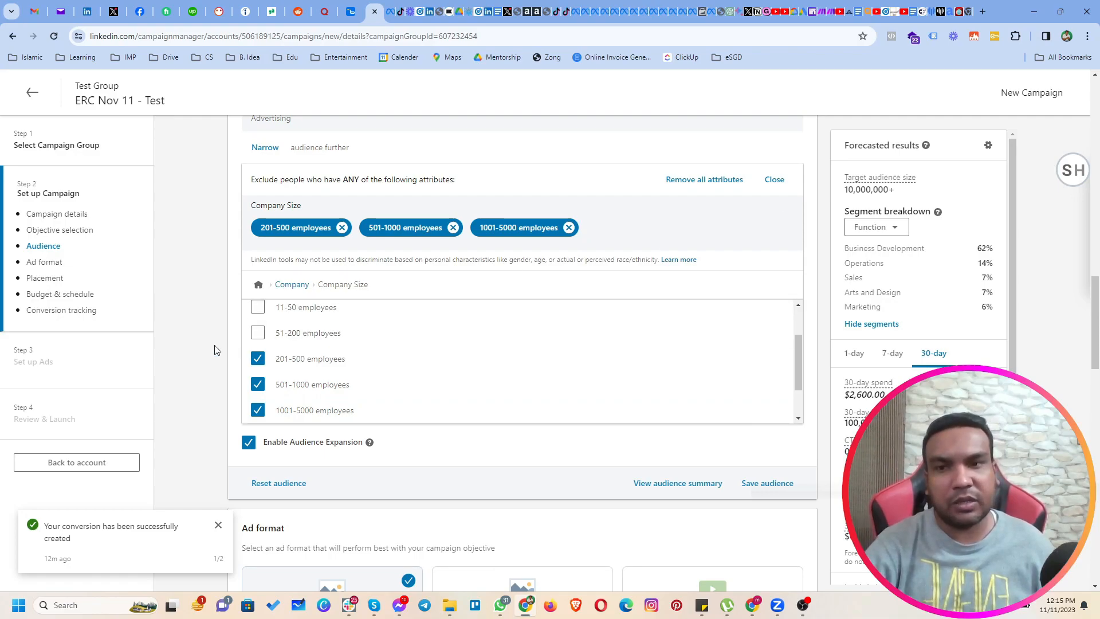
scroll(327, 355, up, 2)
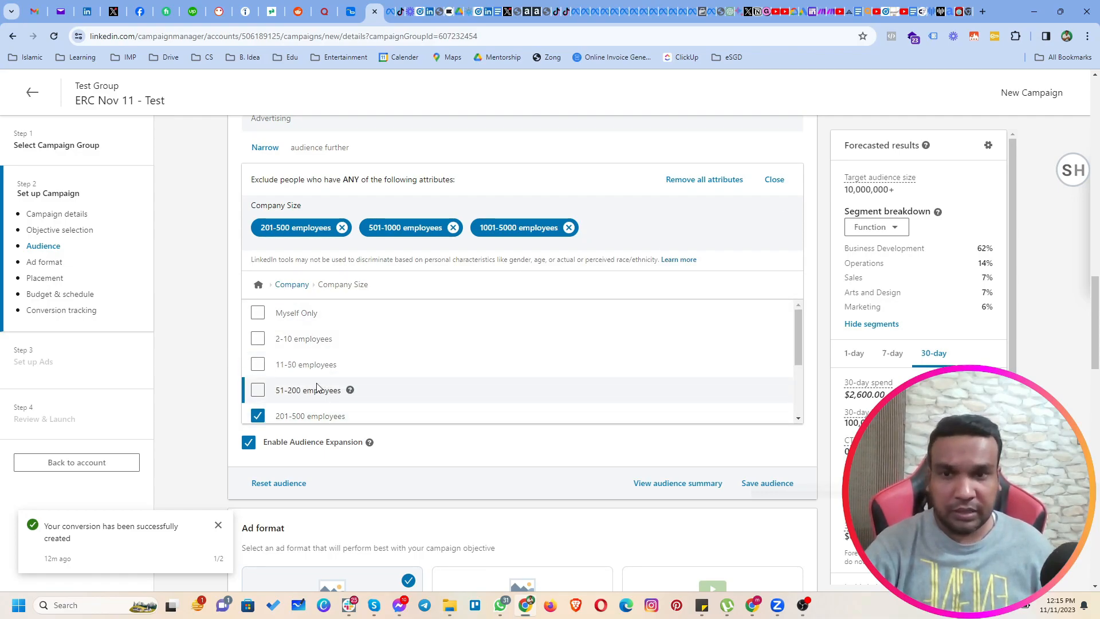
click(258, 391)
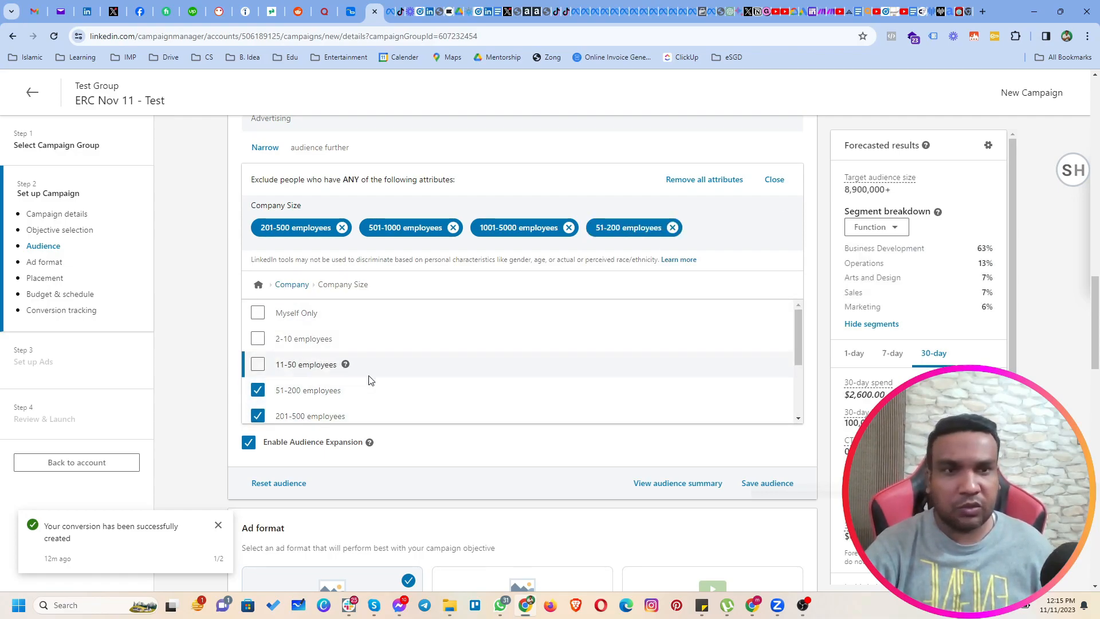
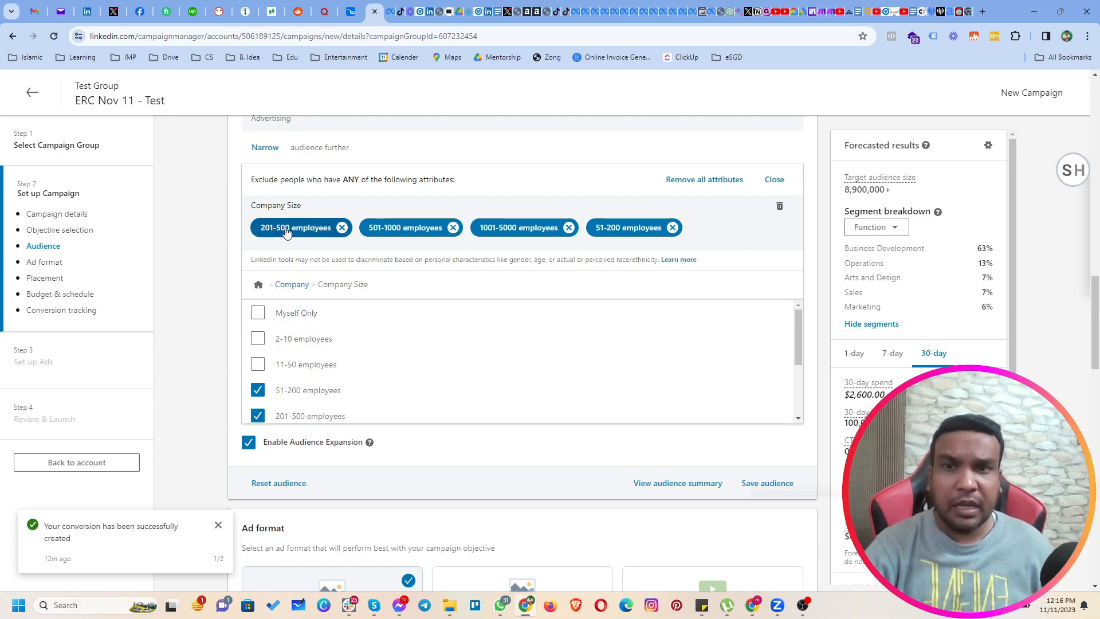
Check the demographic attributes offered for the audience exclusion condition.
scroll(406, 286, up, 1)
scroll(407, 285, up, 3)
scroll(261, 320, down, 4)
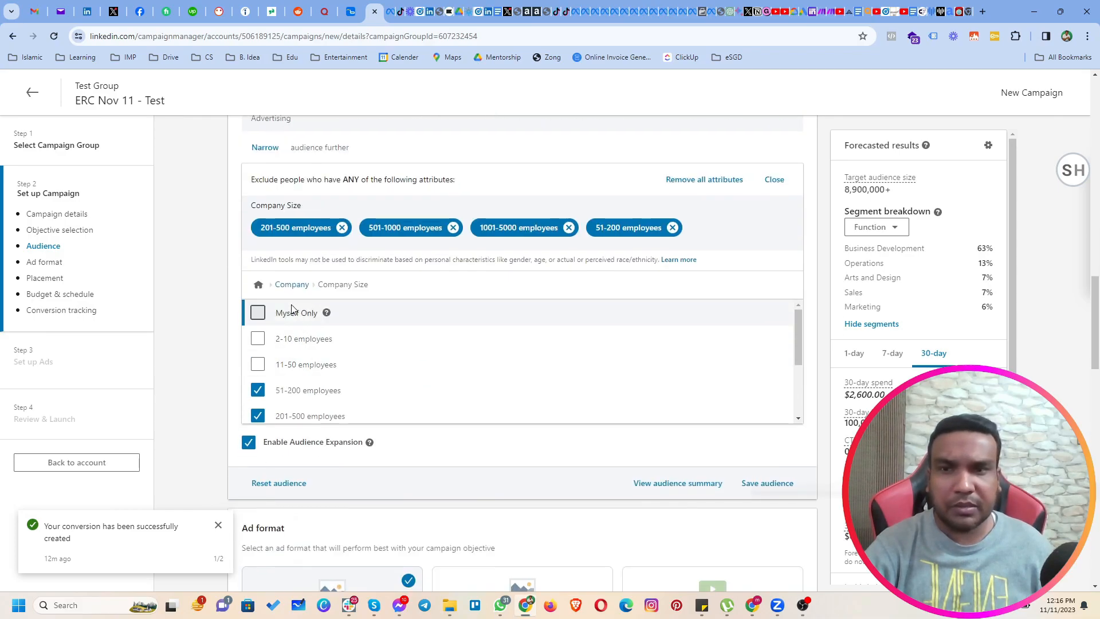
click(258, 285)
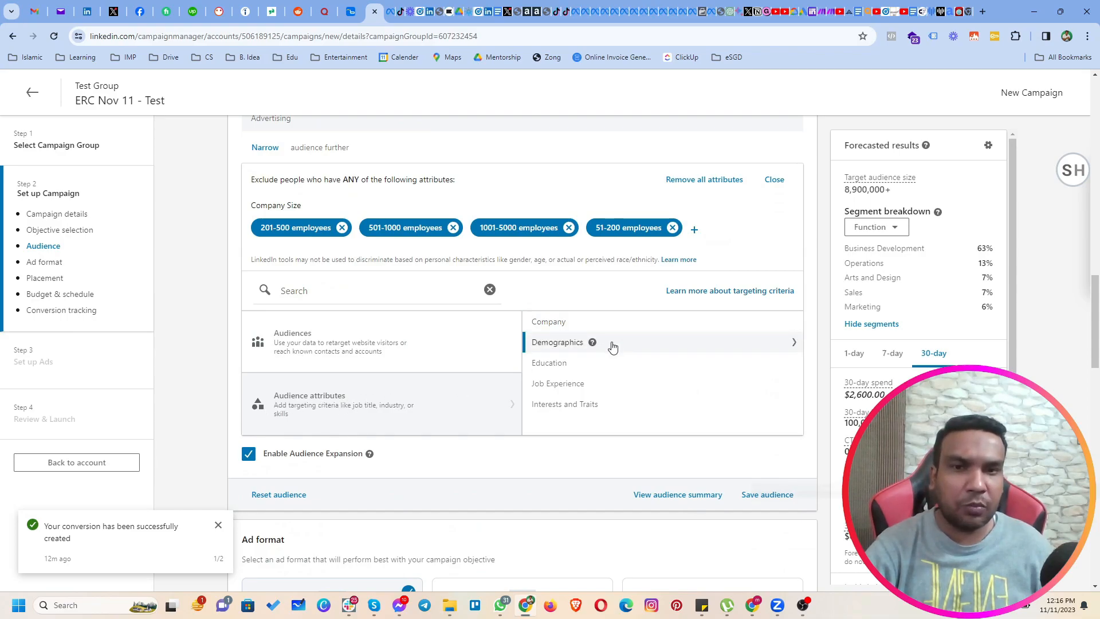
click(560, 343)
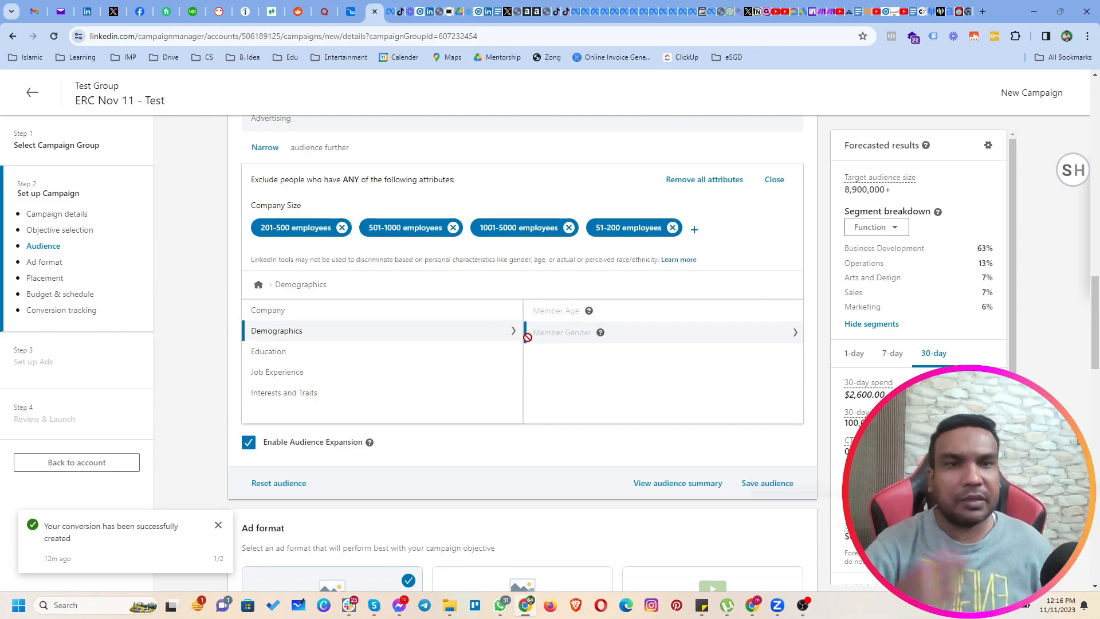
Add the member ages 25 to 34, 35 to 54 and 55+ to the member-interests narrowing condition, accepting the non-discrimination certification.
scroll(323, 269, up, 4)
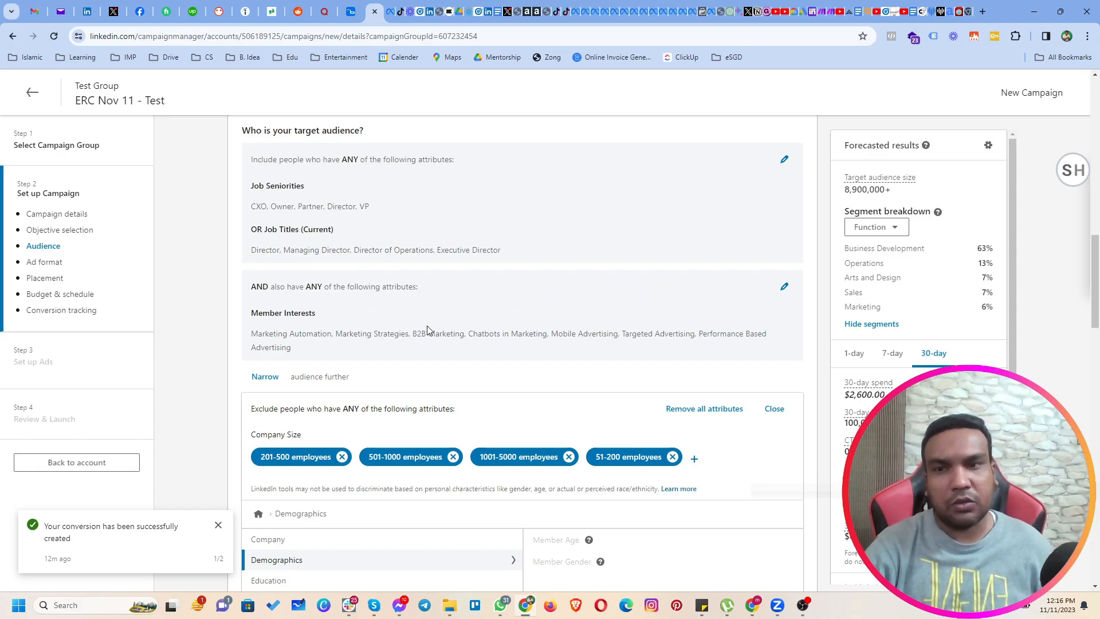
click(265, 377)
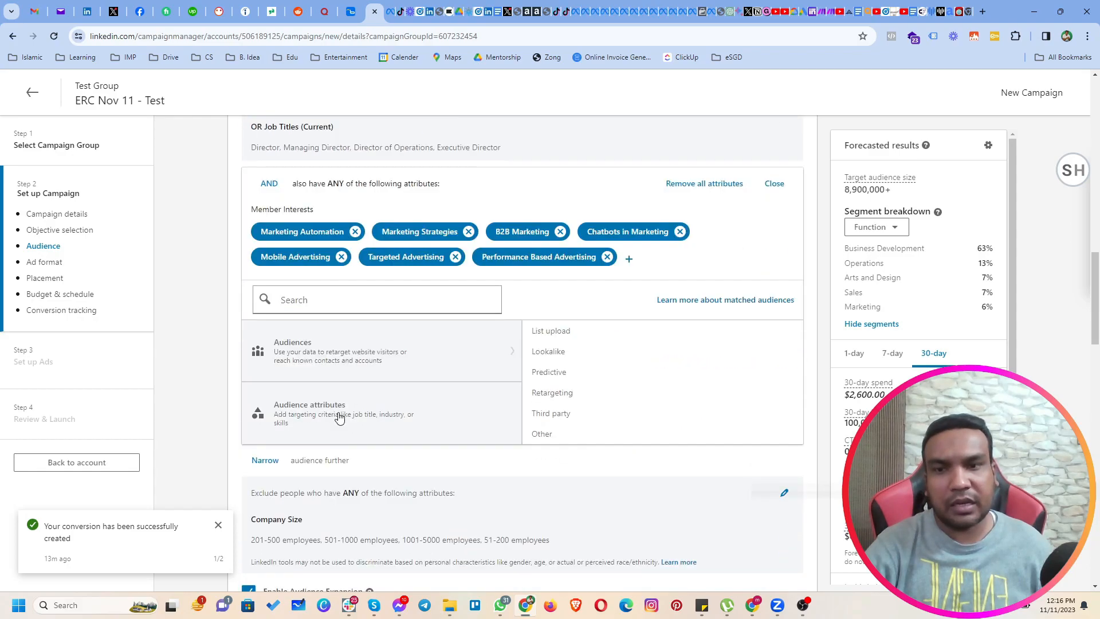
click(342, 410)
click(547, 342)
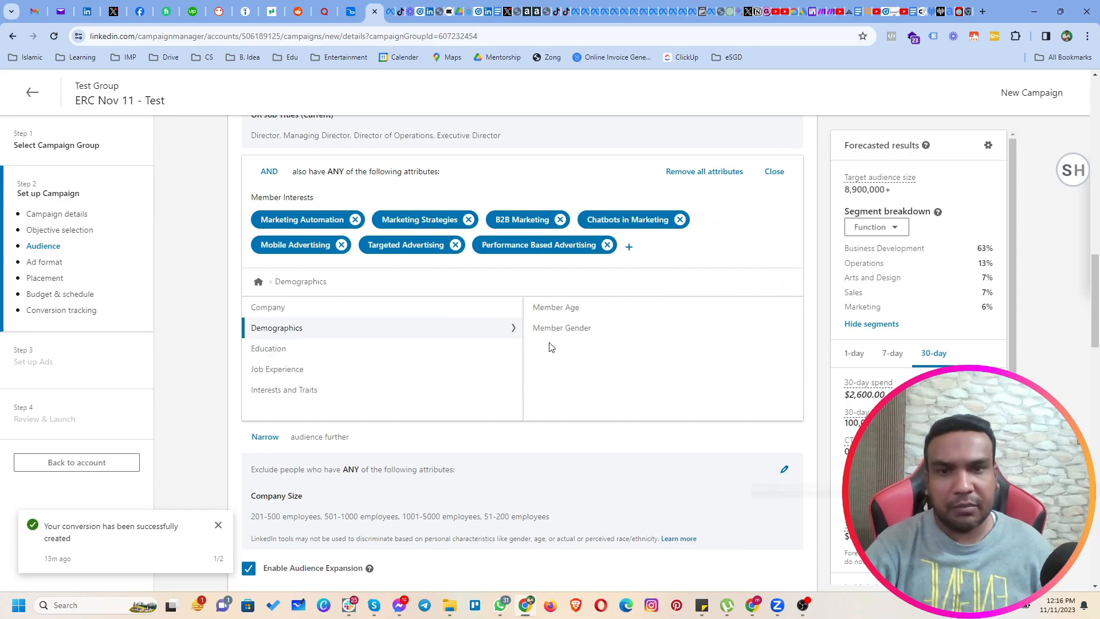
click(558, 310)
click(257, 313)
click(258, 375)
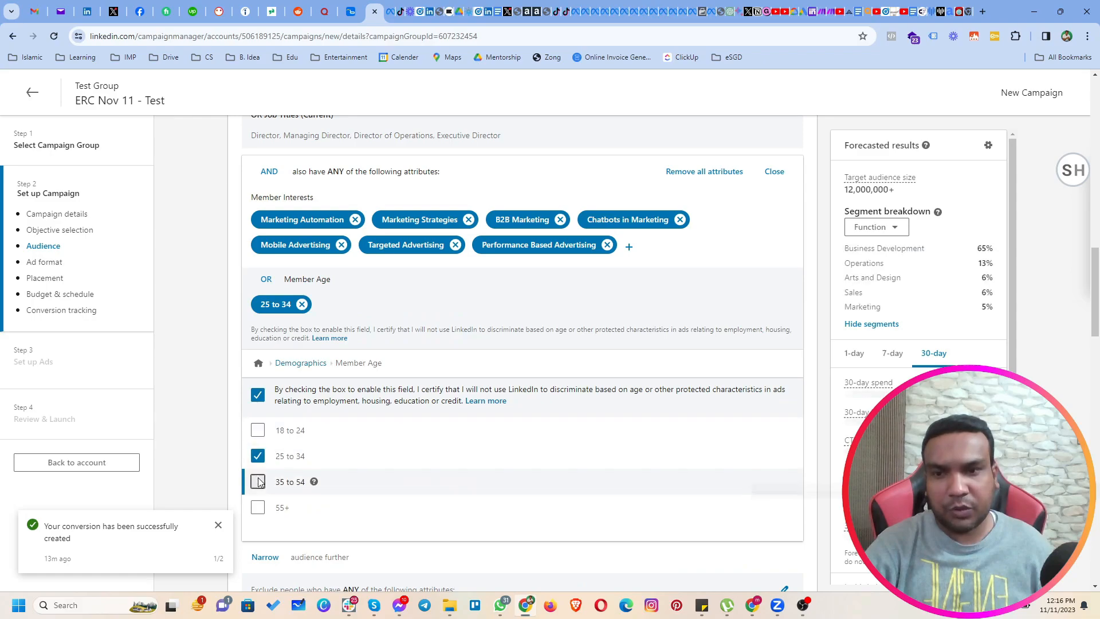
click(258, 481)
click(258, 507)
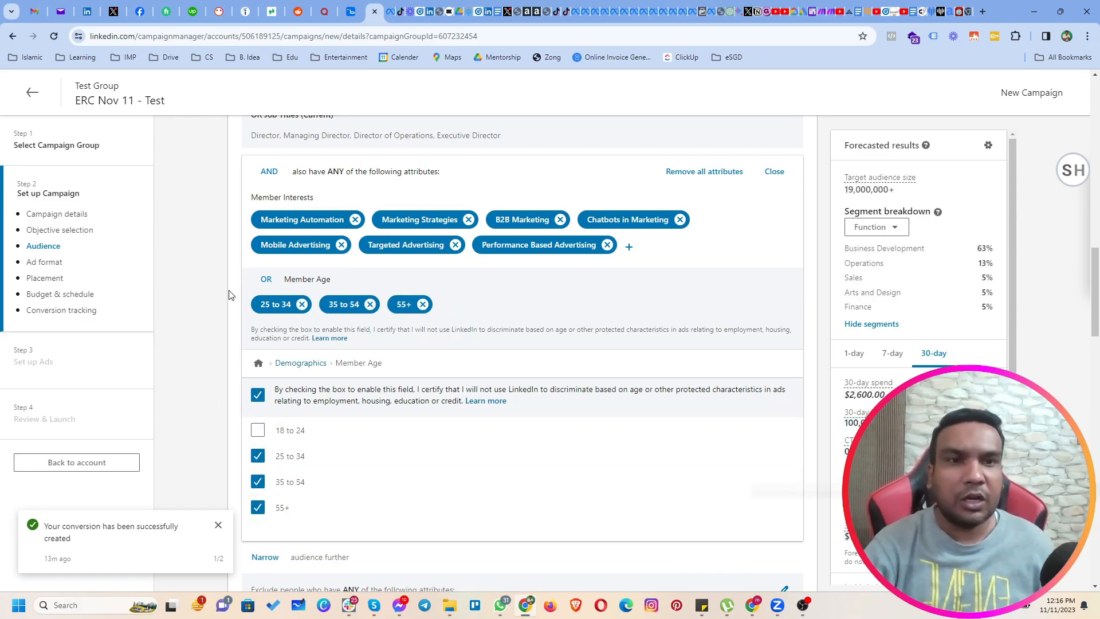
Withdraw the non-discrimination certification to remove all member age criteria from the narrowing condition.
scroll(230, 298, down, 4)
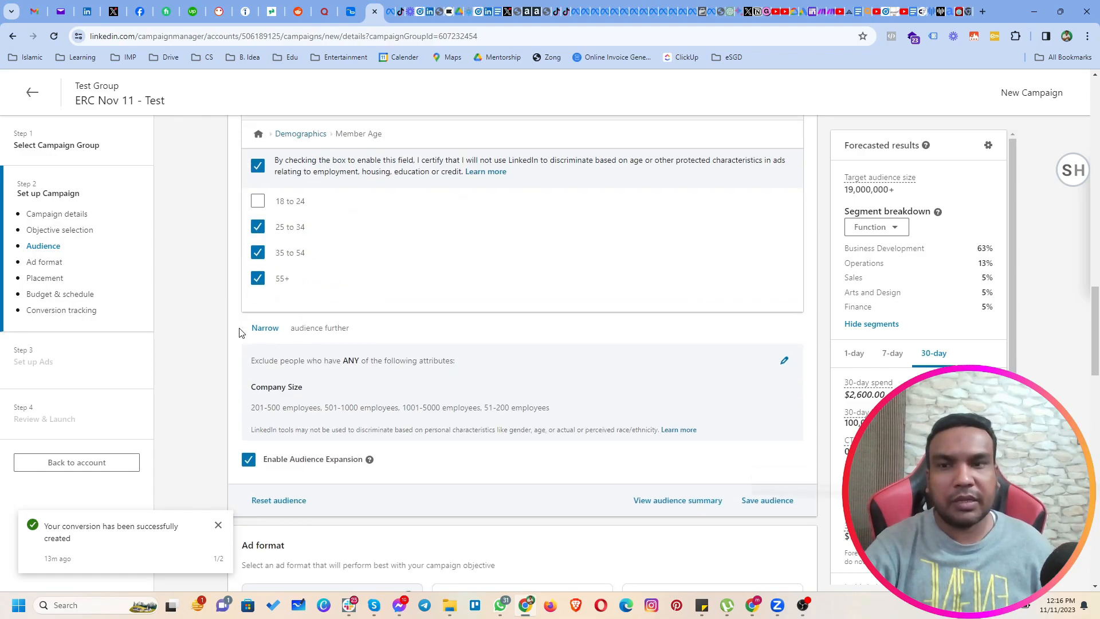
scroll(241, 331, up, 2)
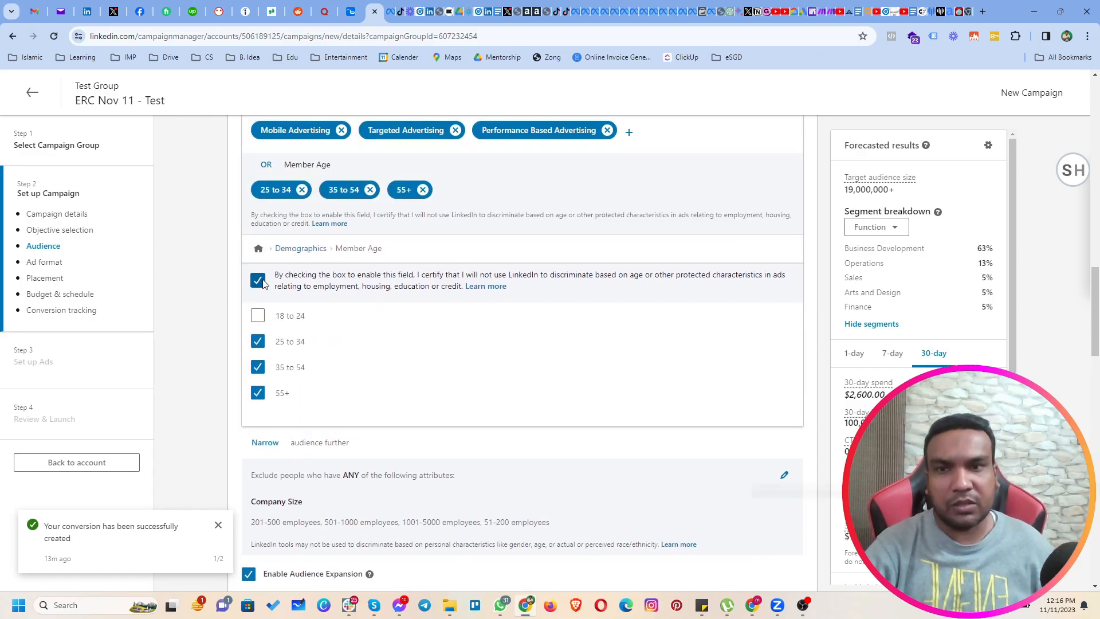
click(259, 280)
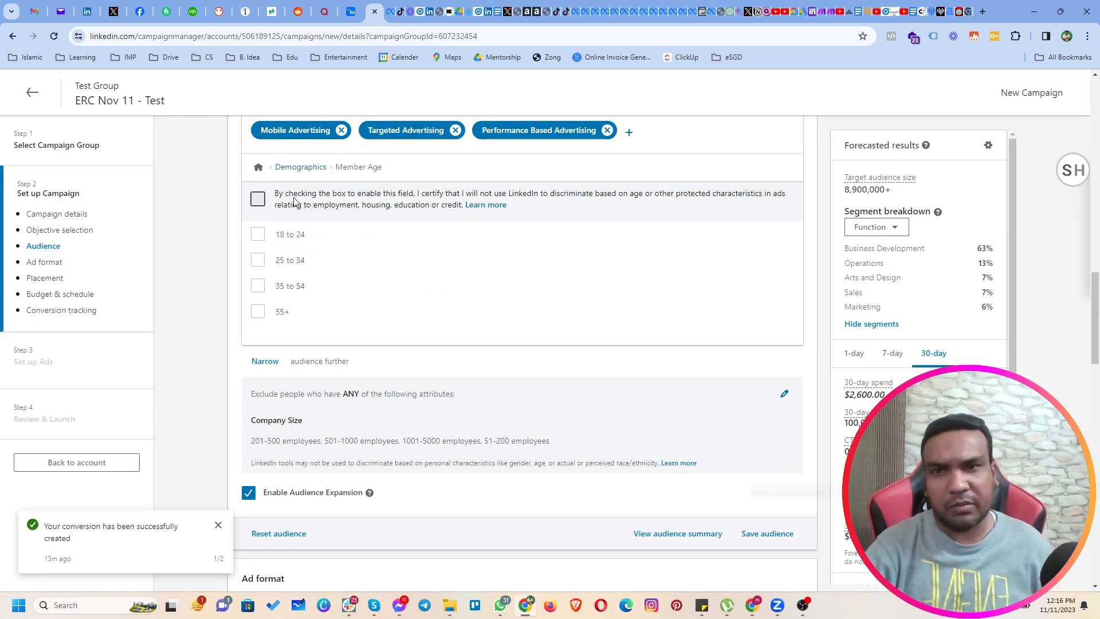
Browse the Company Category options available for the narrowing condition, including the Fortune lists and LinkedIn News Editors' Top Companies.
click(259, 168)
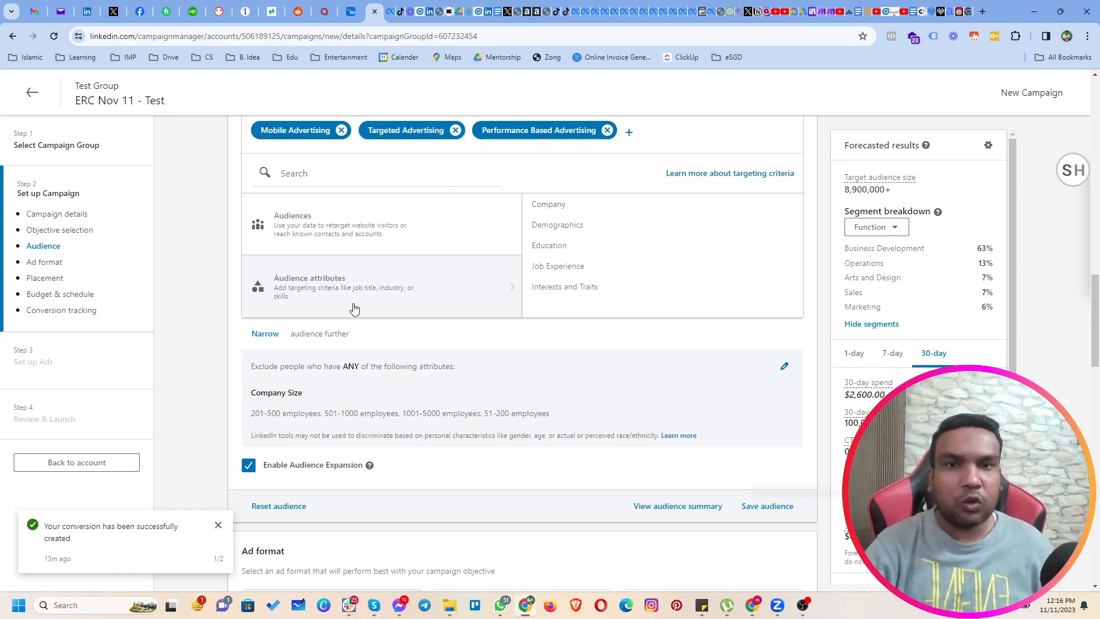
click(553, 214)
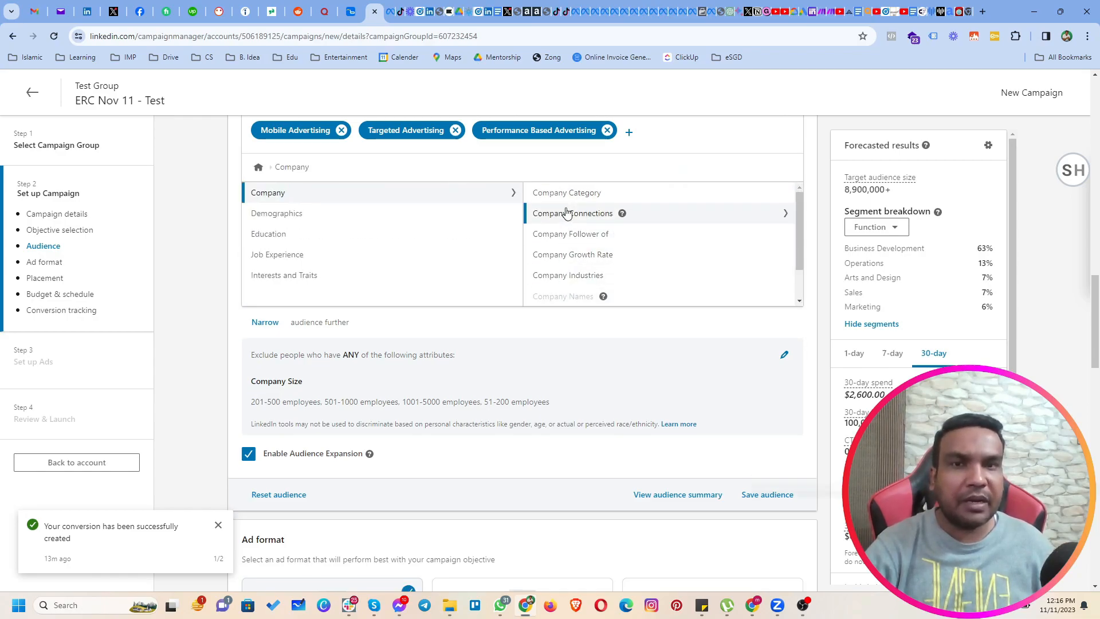
click(574, 195)
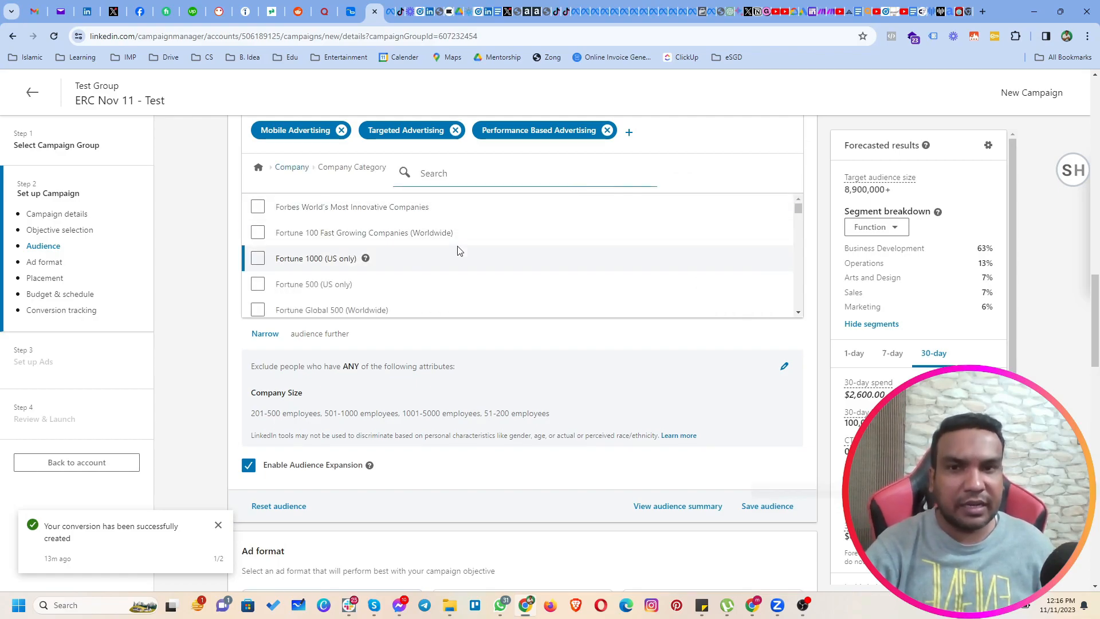
scroll(360, 258, down, 1)
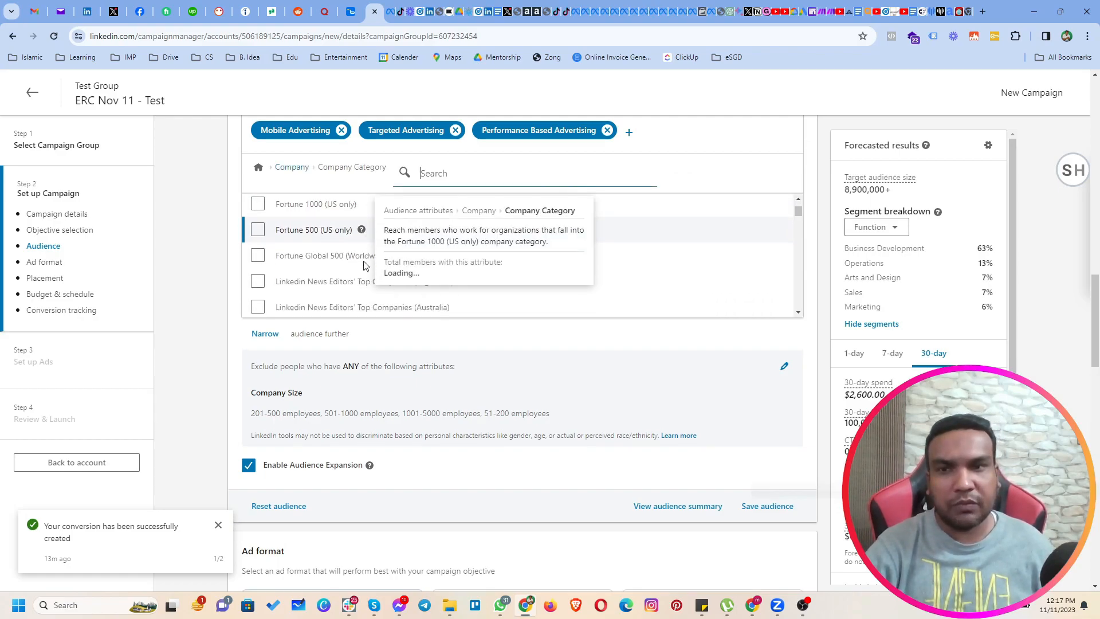
scroll(367, 269, down, 2)
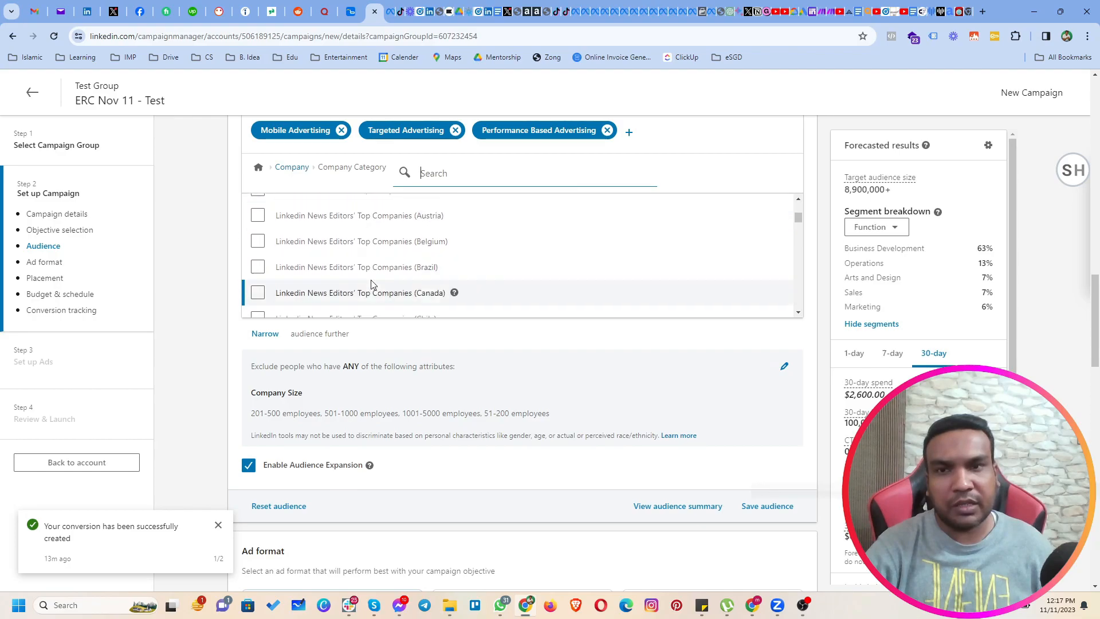
scroll(372, 284, down, 8)
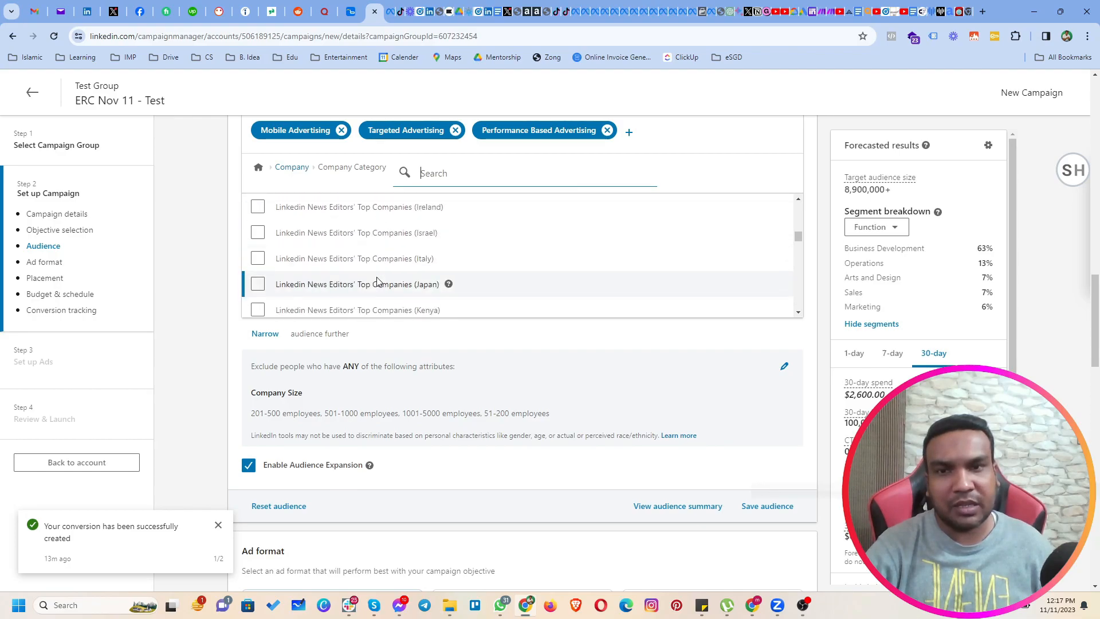
scroll(377, 283, down, 10)
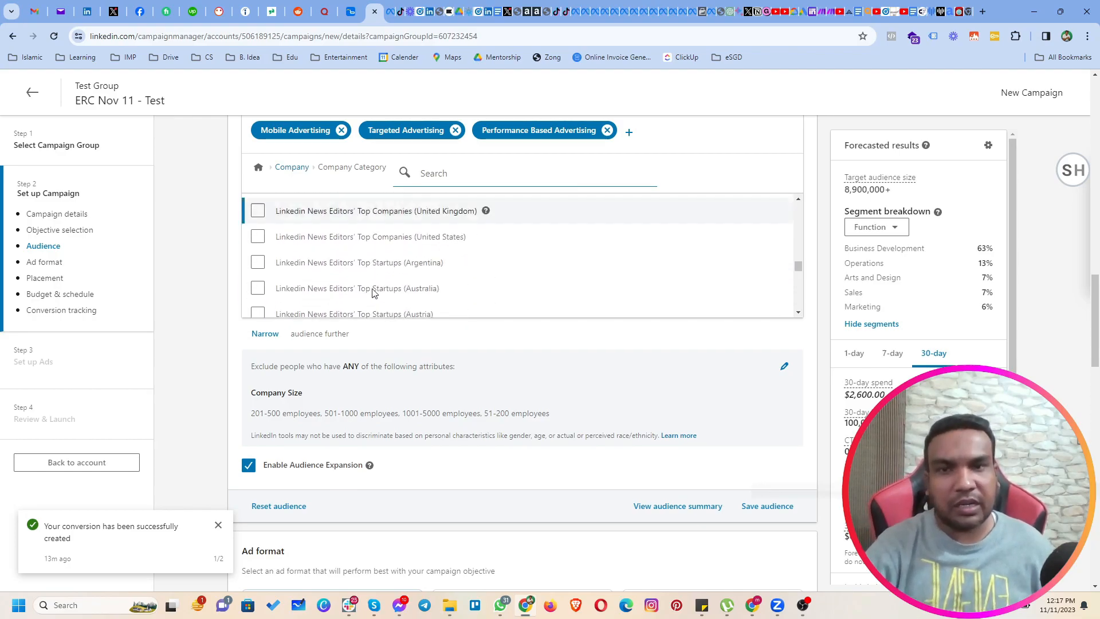
scroll(379, 289, up, 10)
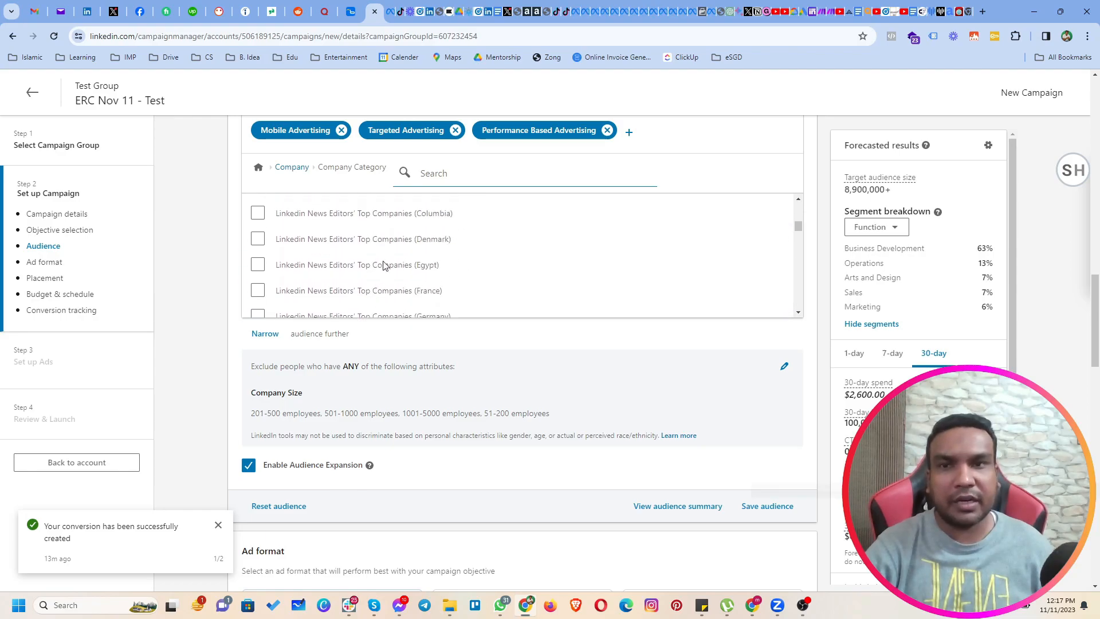
click(290, 168)
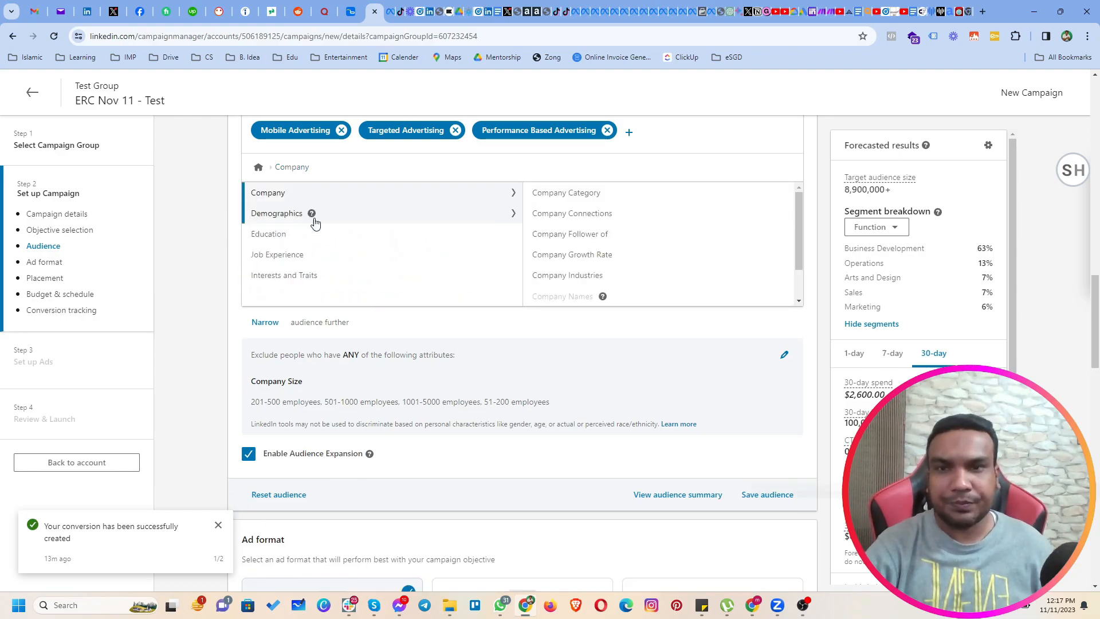
Search the Company Connections attribute for "apple" and return to the company attributes.
click(549, 221)
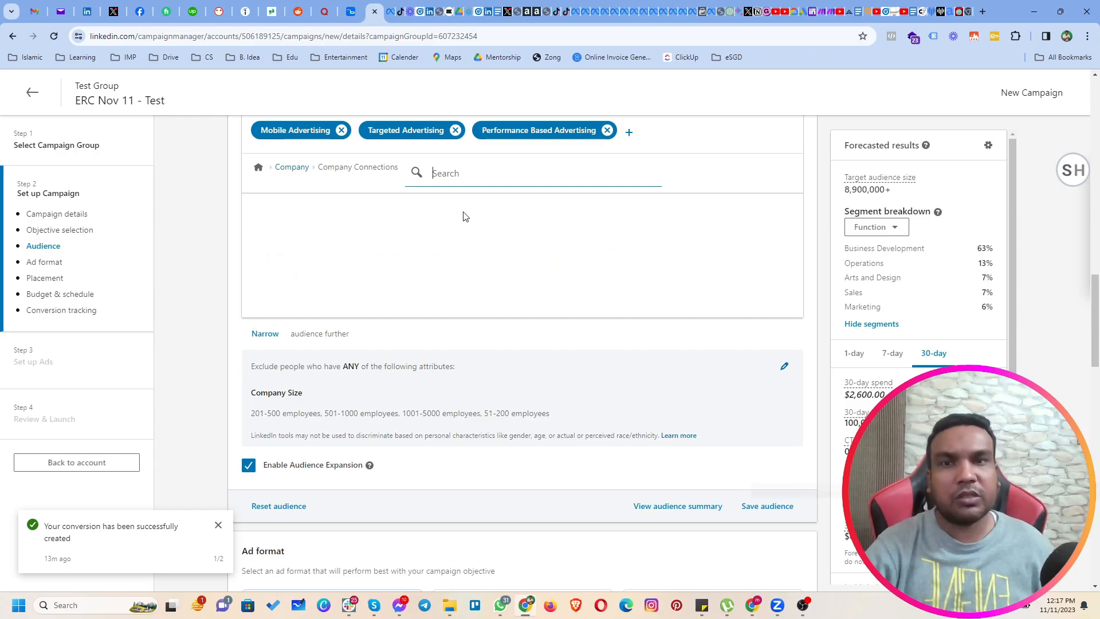
text(apple)
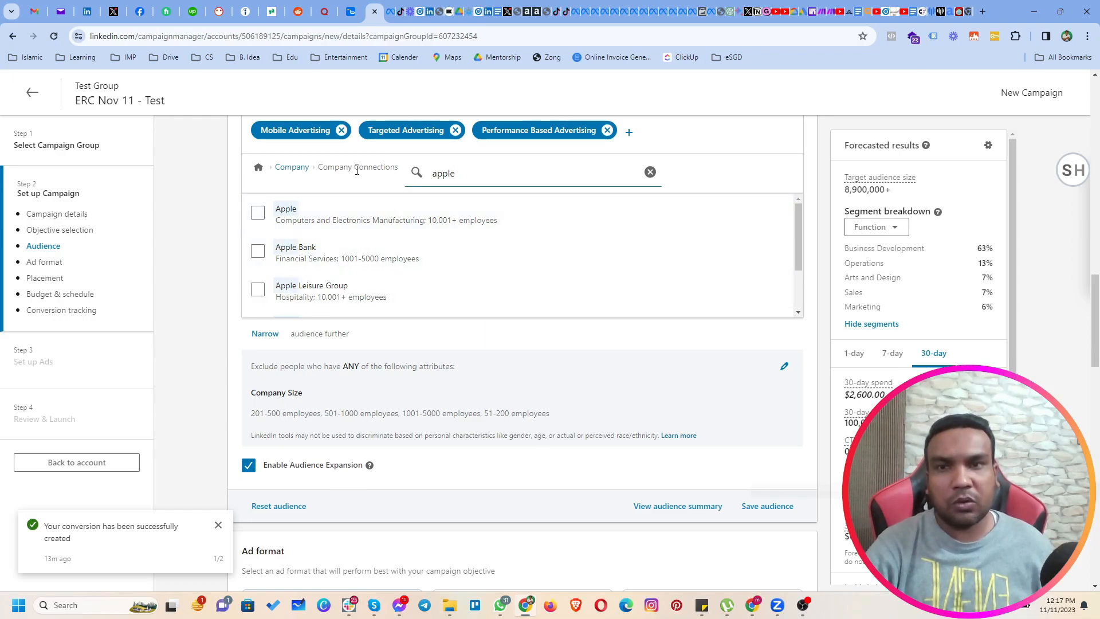
click(293, 167)
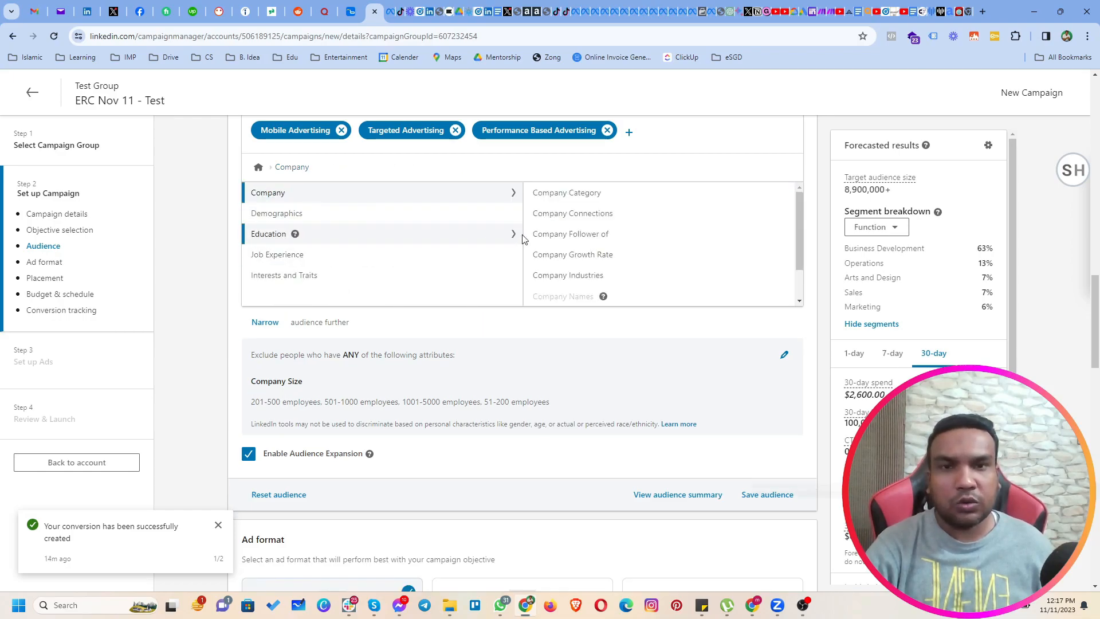
Examine the Company Follower of and Company Growth Rate options for the narrowing condition.
click(562, 236)
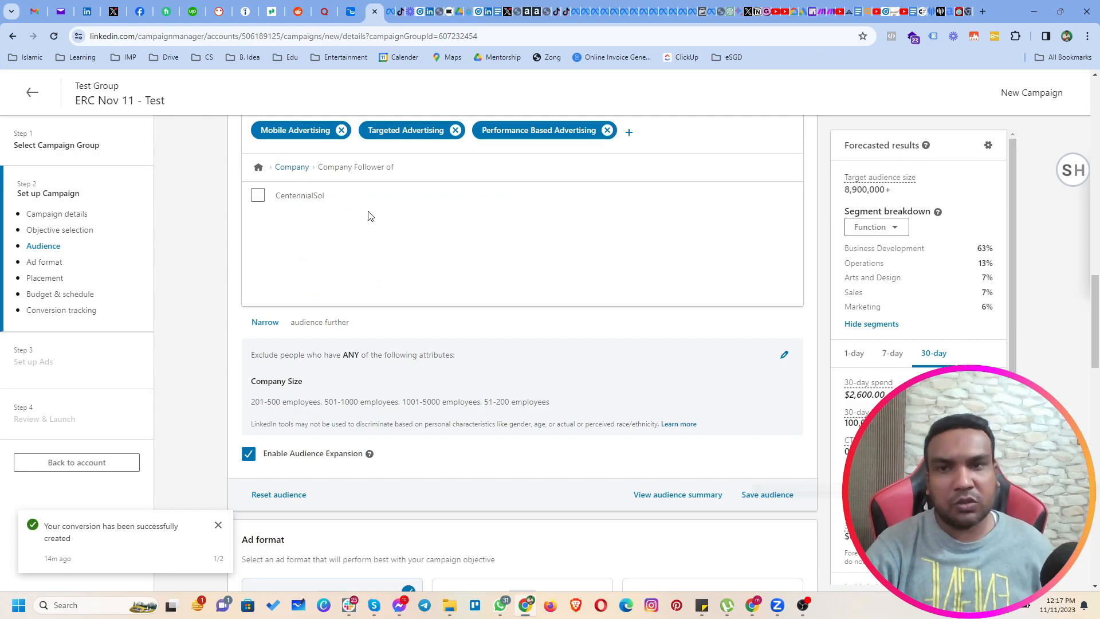
click(285, 172)
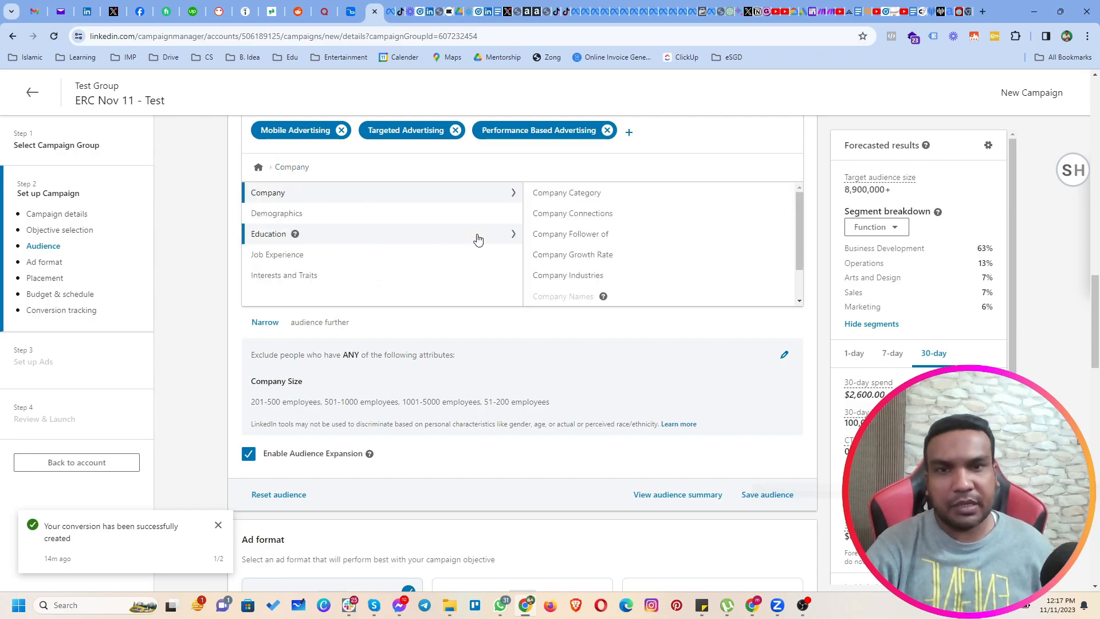
click(556, 254)
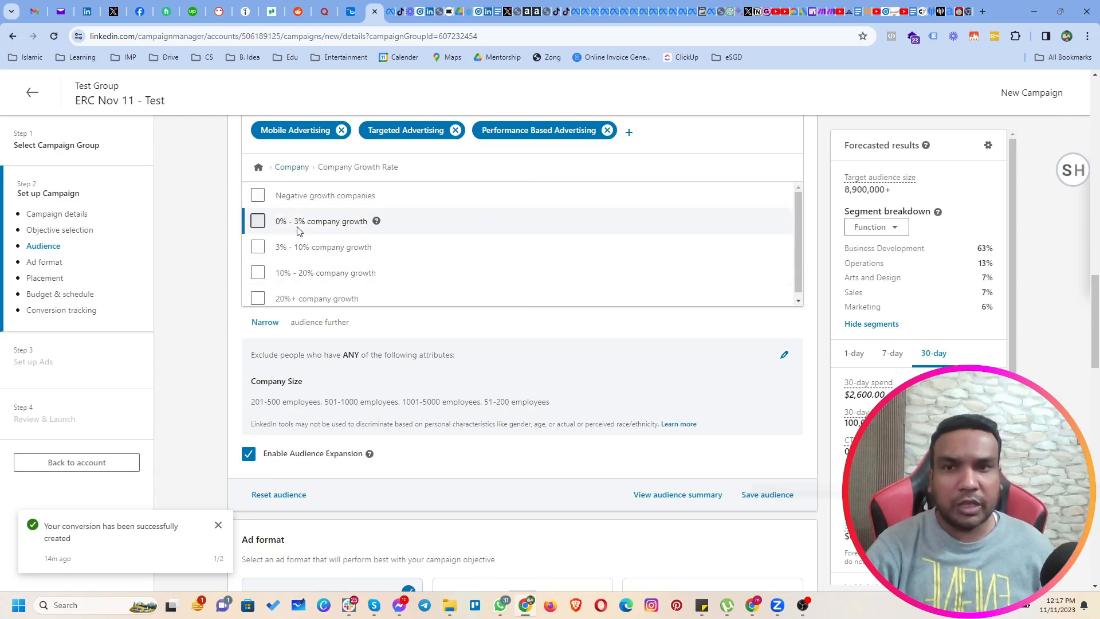
scroll(330, 257, down, 1)
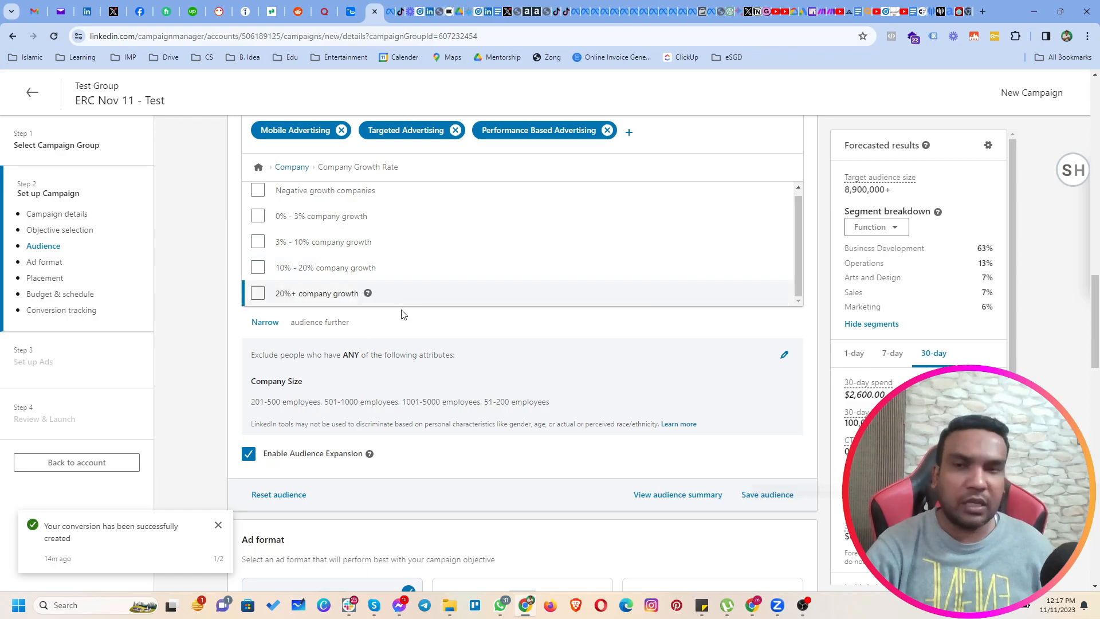
click(289, 169)
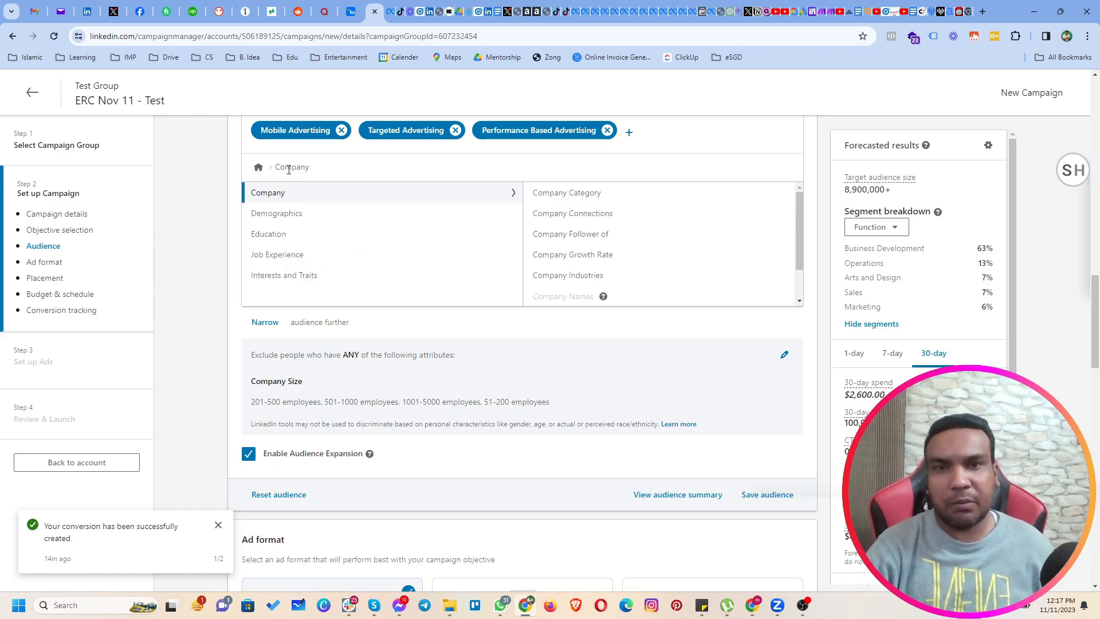
Examine the Company Industries and Company Revenue options for the narrowing condition.
click(559, 284)
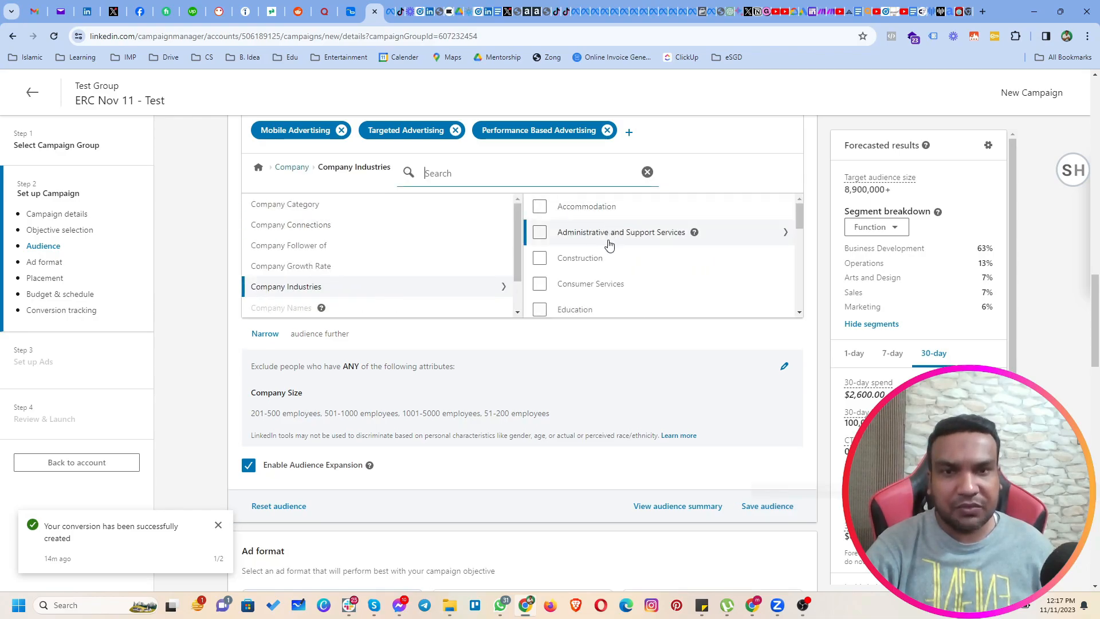
scroll(607, 286, down, 6)
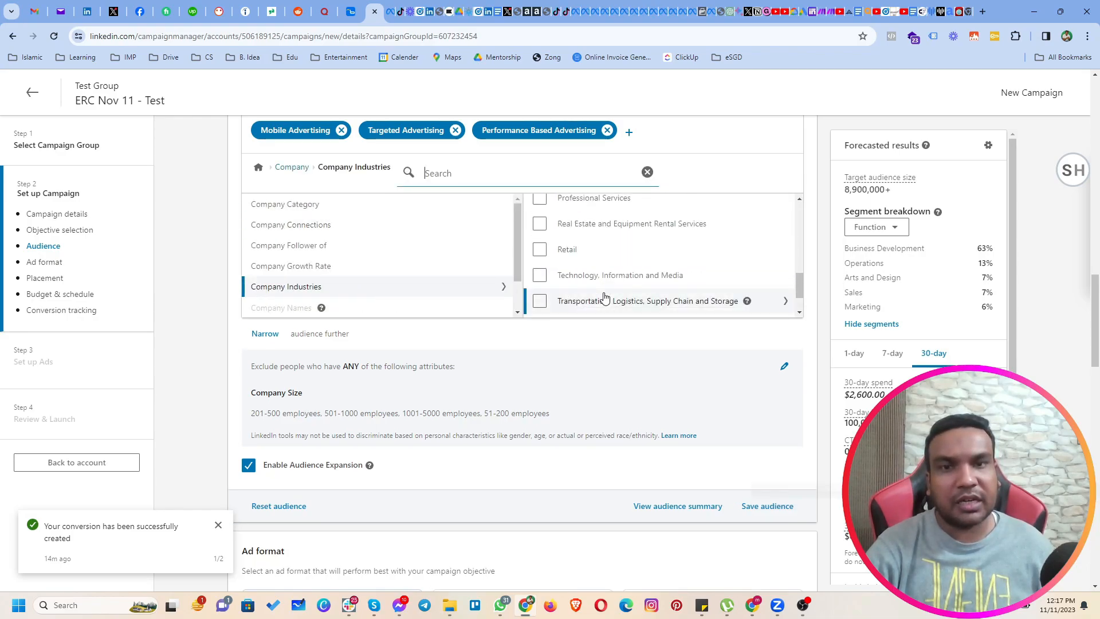
scroll(604, 298, up, 6)
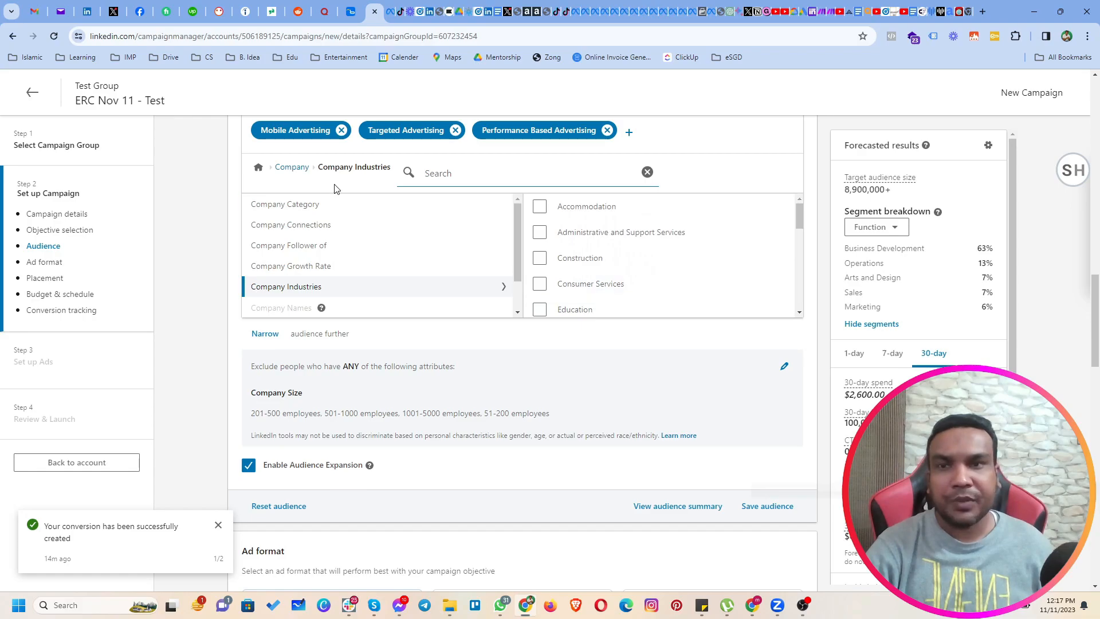
click(292, 168)
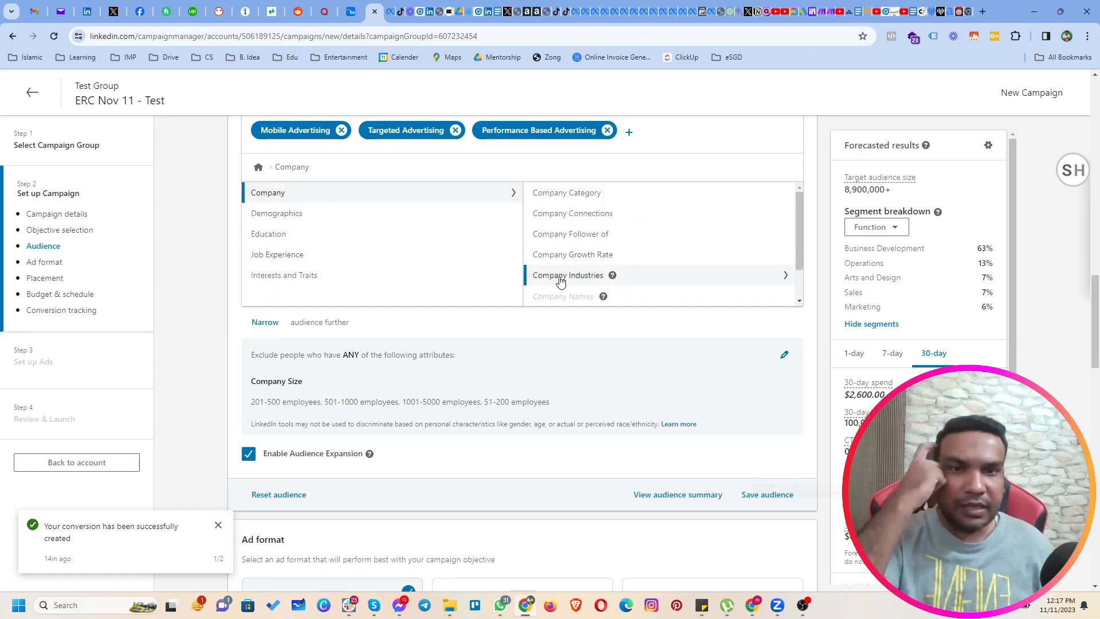
scroll(591, 276, down, 1)
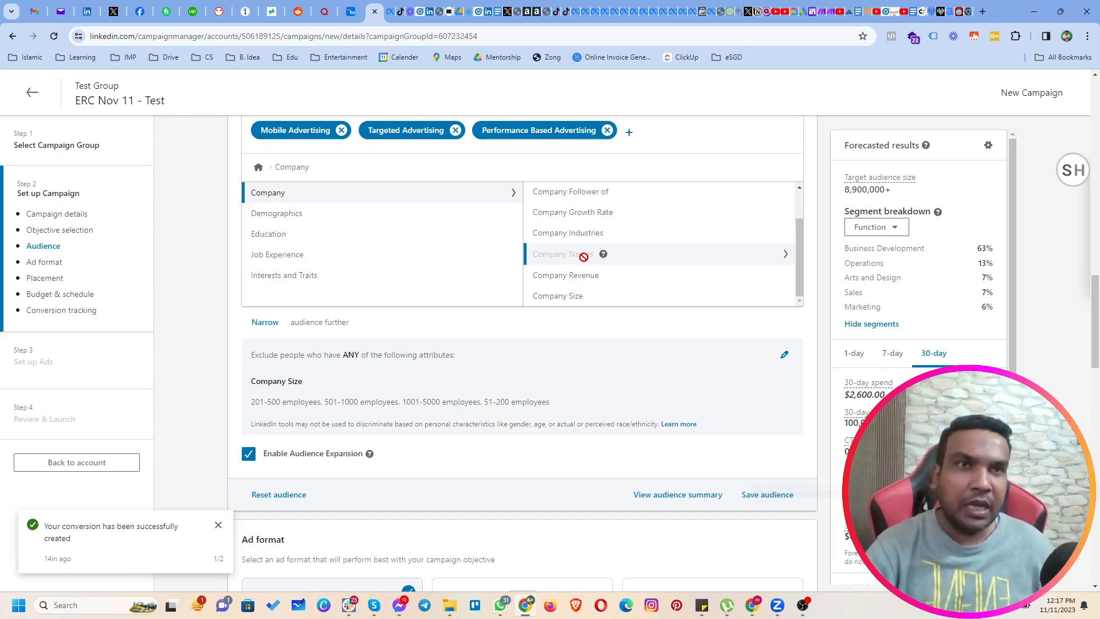
click(559, 283)
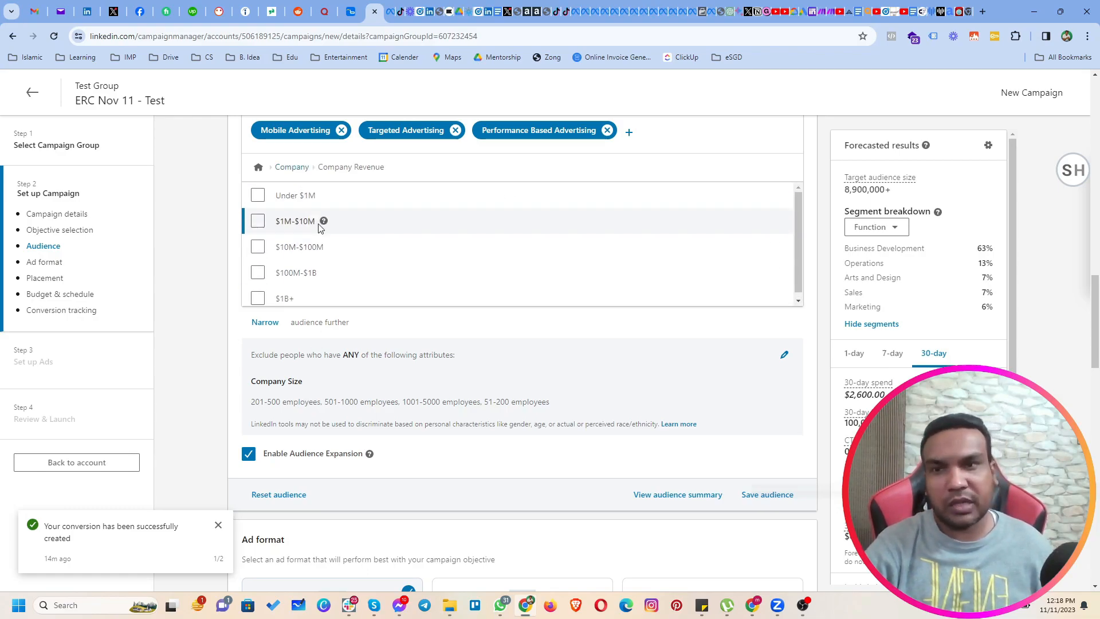
click(290, 172)
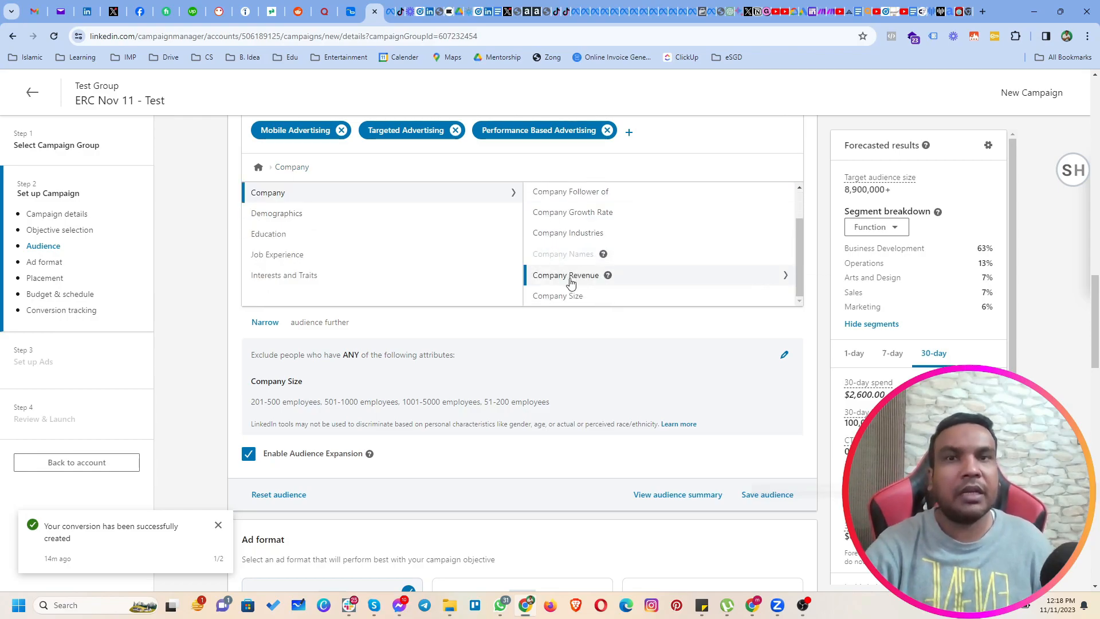
Examine the Company Size options for the narrowing condition and return to the company attributes.
click(599, 296)
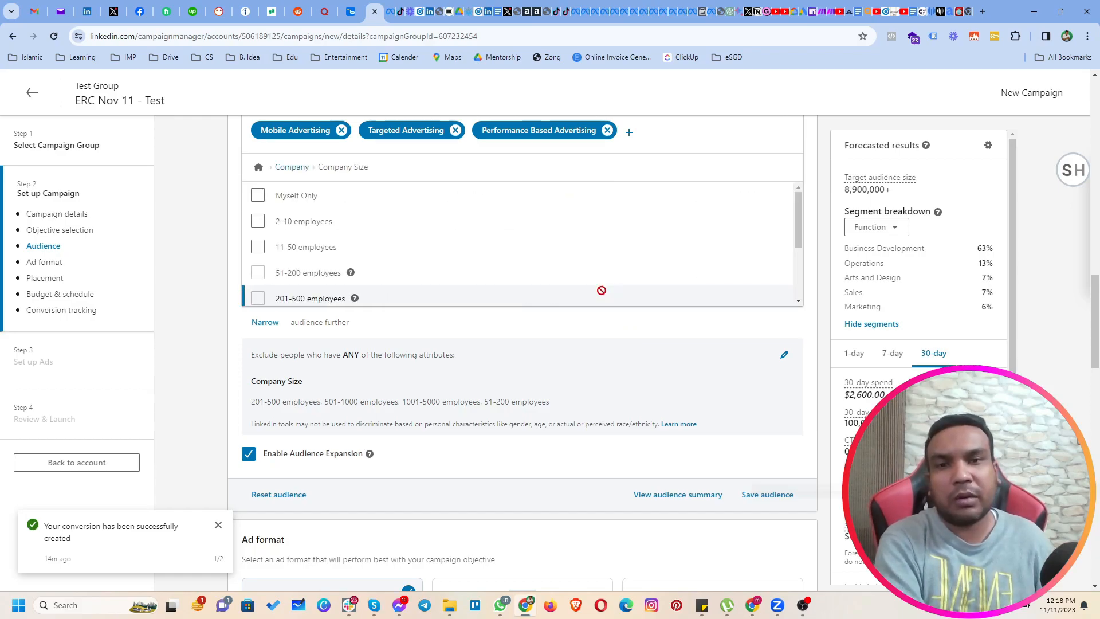
scroll(383, 251, down, 3)
scroll(387, 252, up, 3)
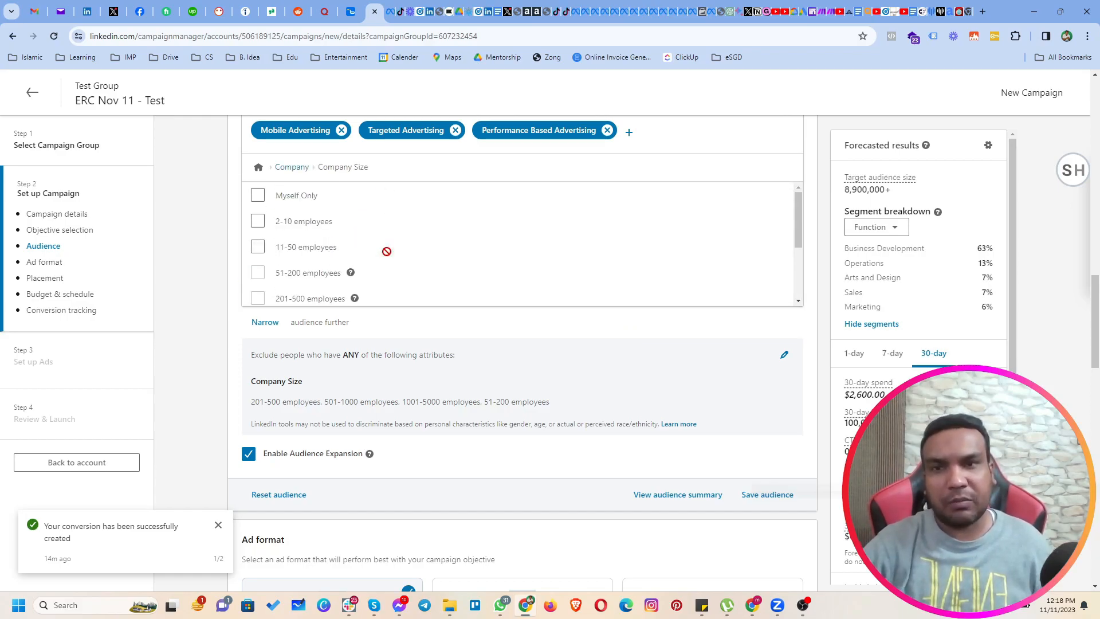
click(283, 169)
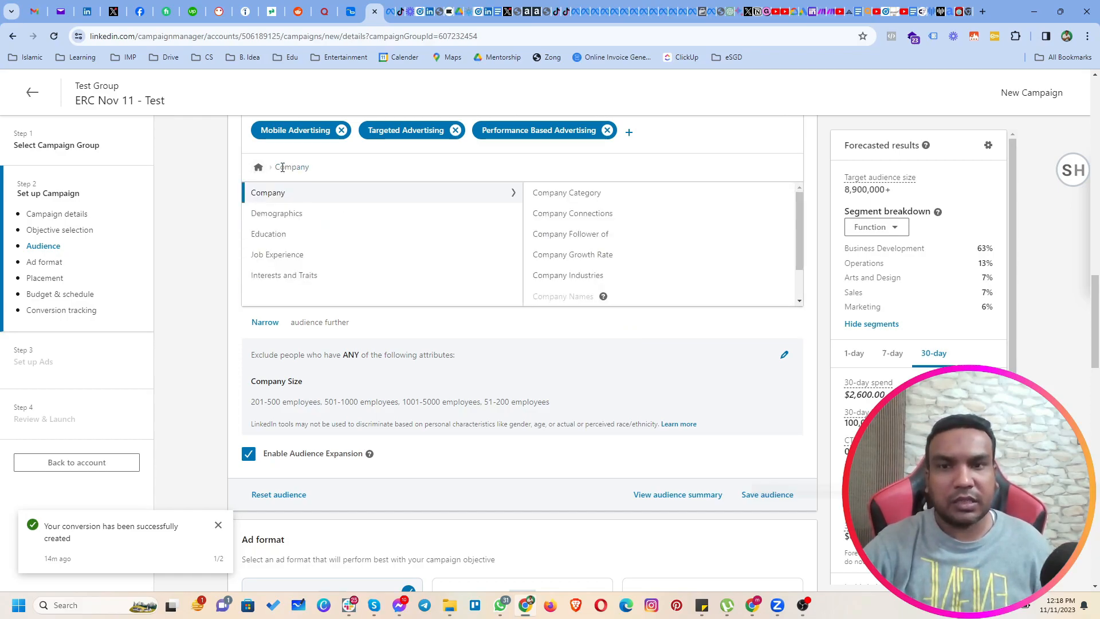
Examine the Member Age and Member Gender options under Demographics for the narrowing condition.
click(300, 223)
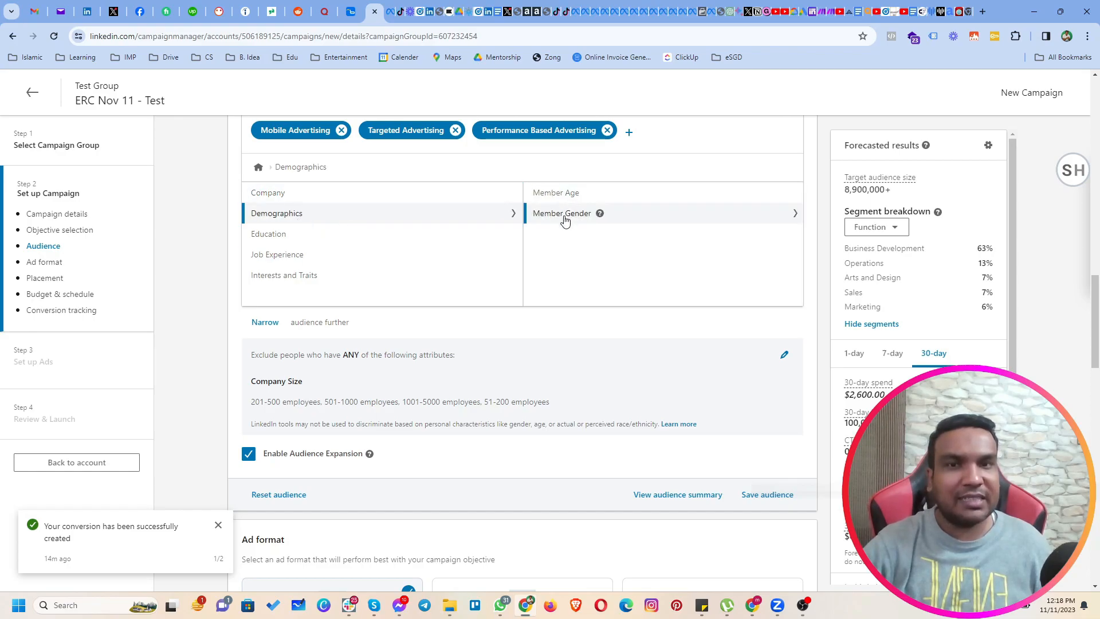
click(557, 193)
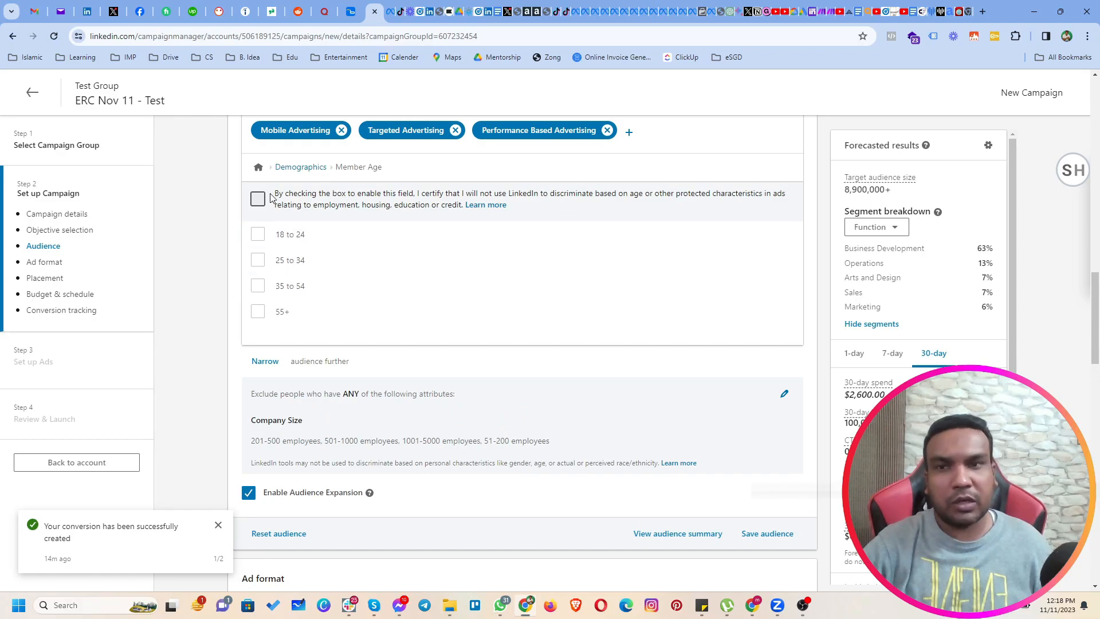
click(302, 170)
click(569, 212)
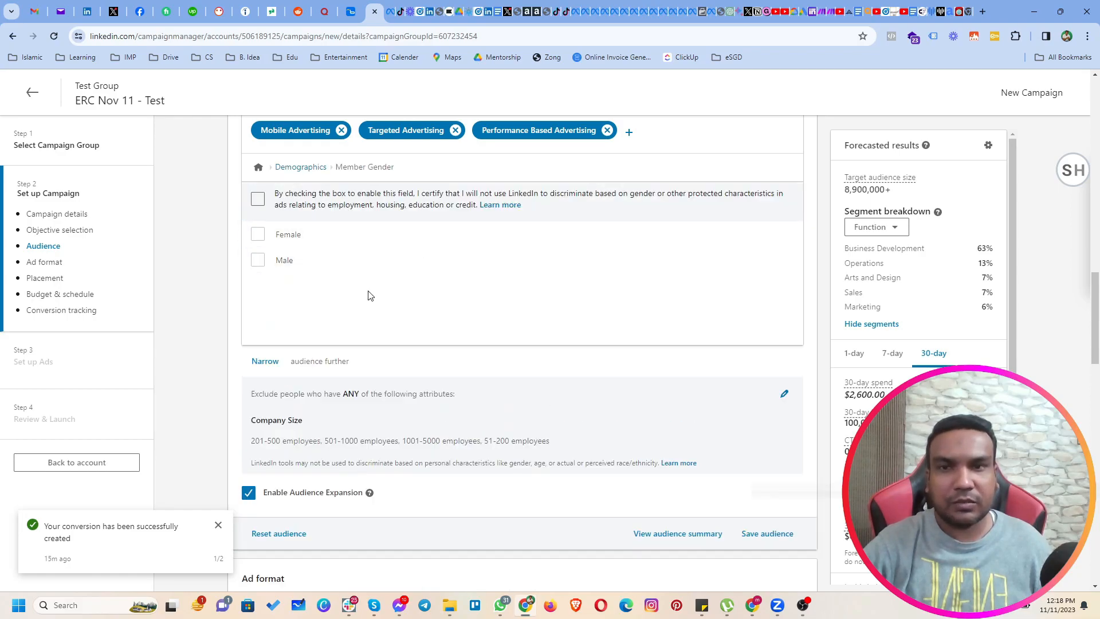
click(319, 170)
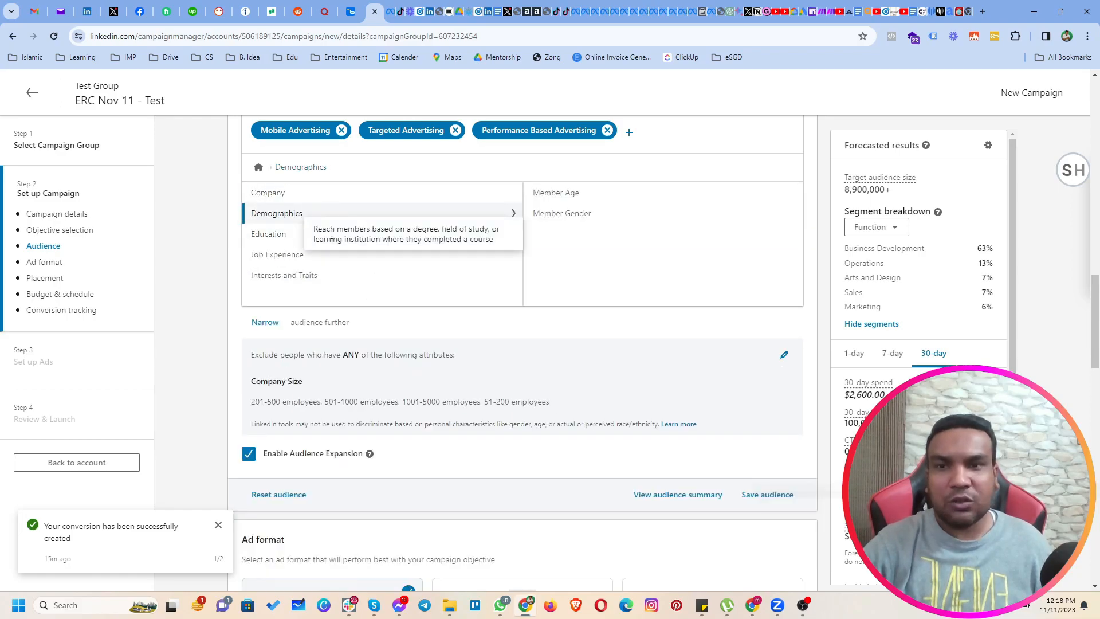
Examine the Degrees, Fields of Study and Member Schools attributes under Education.
mouse_move(264, 235)
click(558, 213)
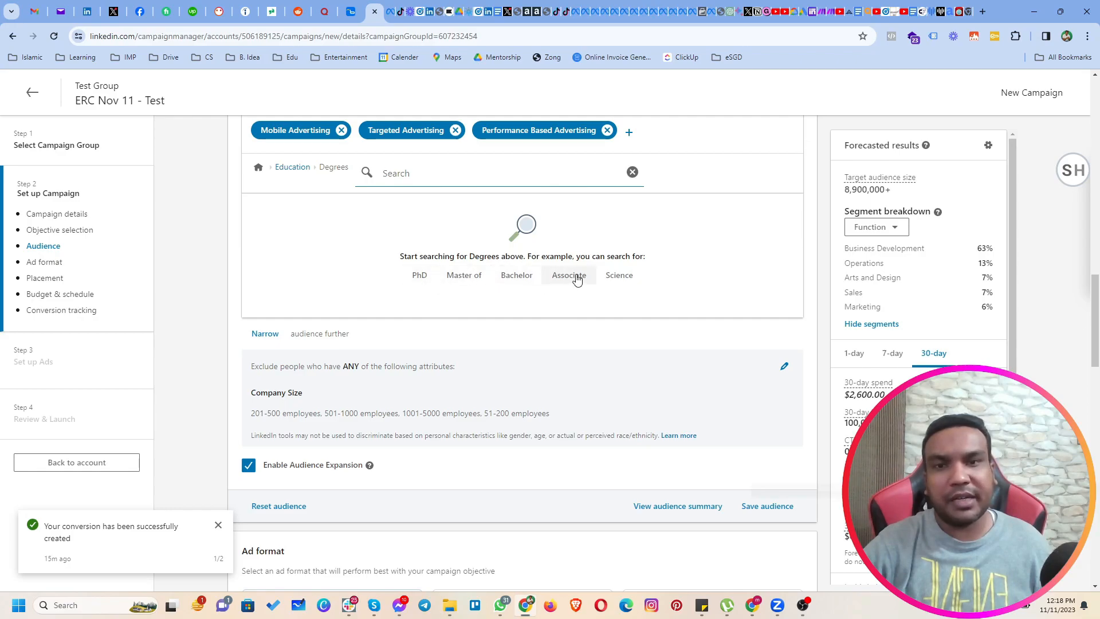
click(289, 168)
click(565, 220)
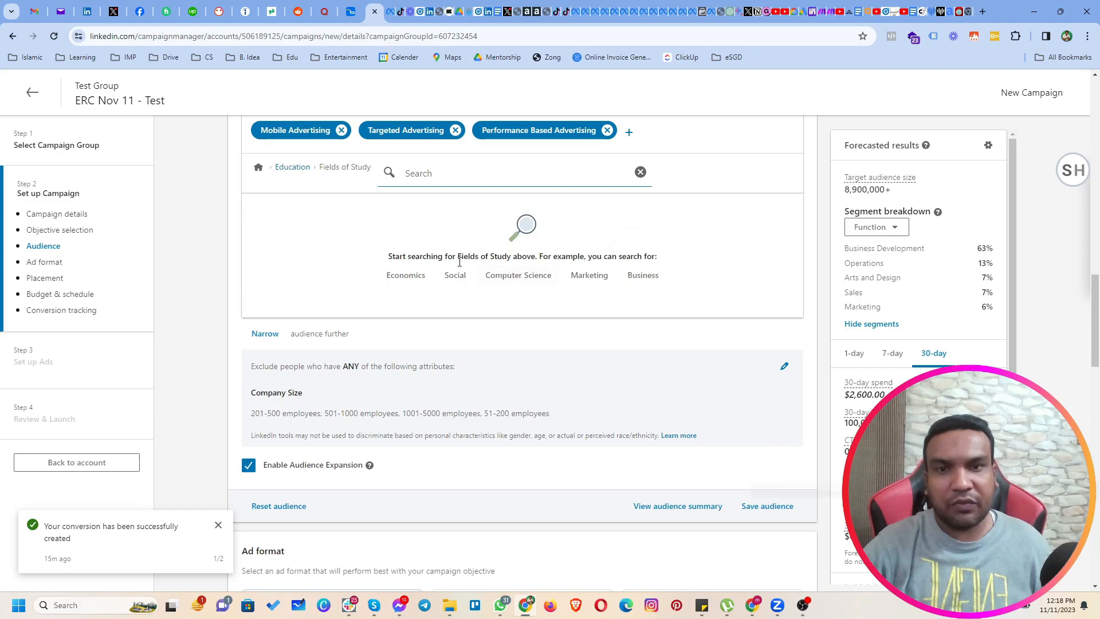
click(290, 167)
click(548, 243)
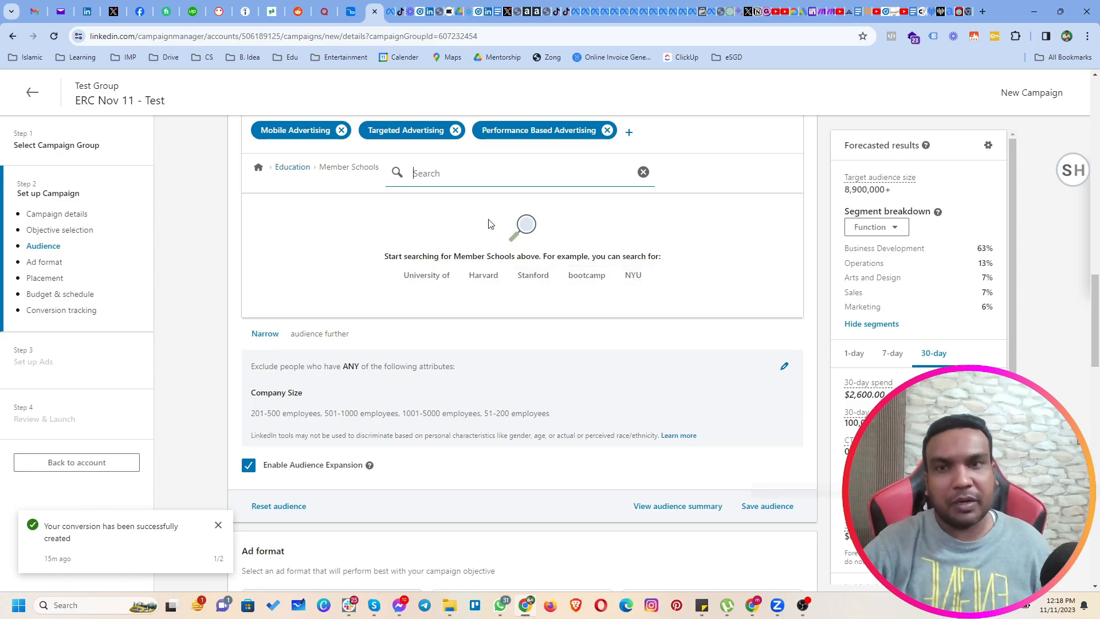
click(294, 172)
Examine the Member Skills attribute under Job Experience and return to the job experience attributes.
click(310, 254)
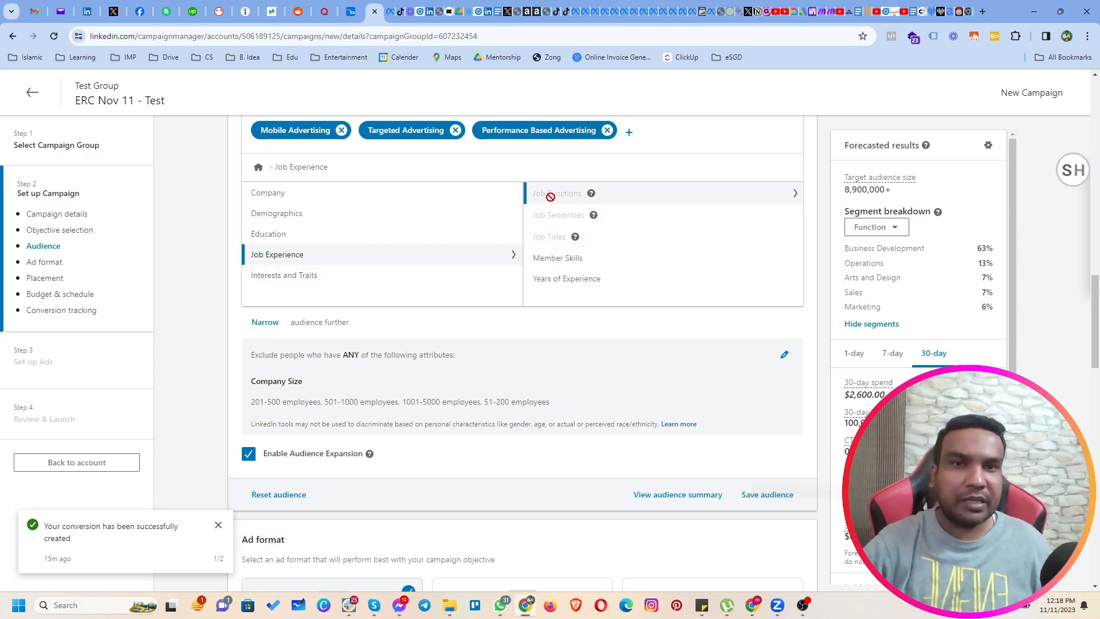
click(557, 259)
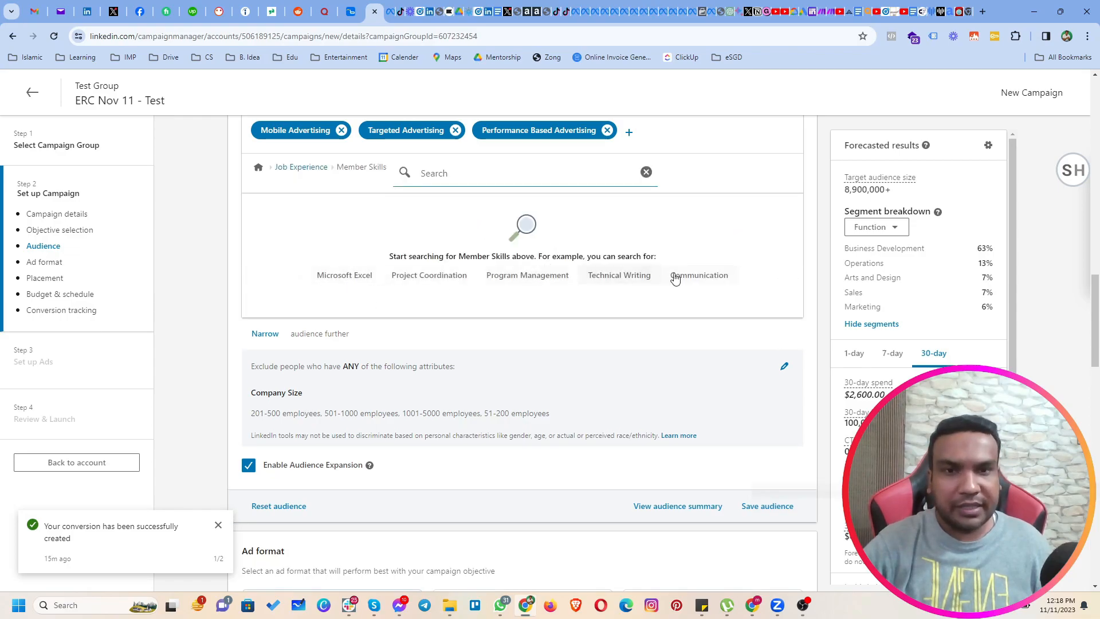
click(302, 168)
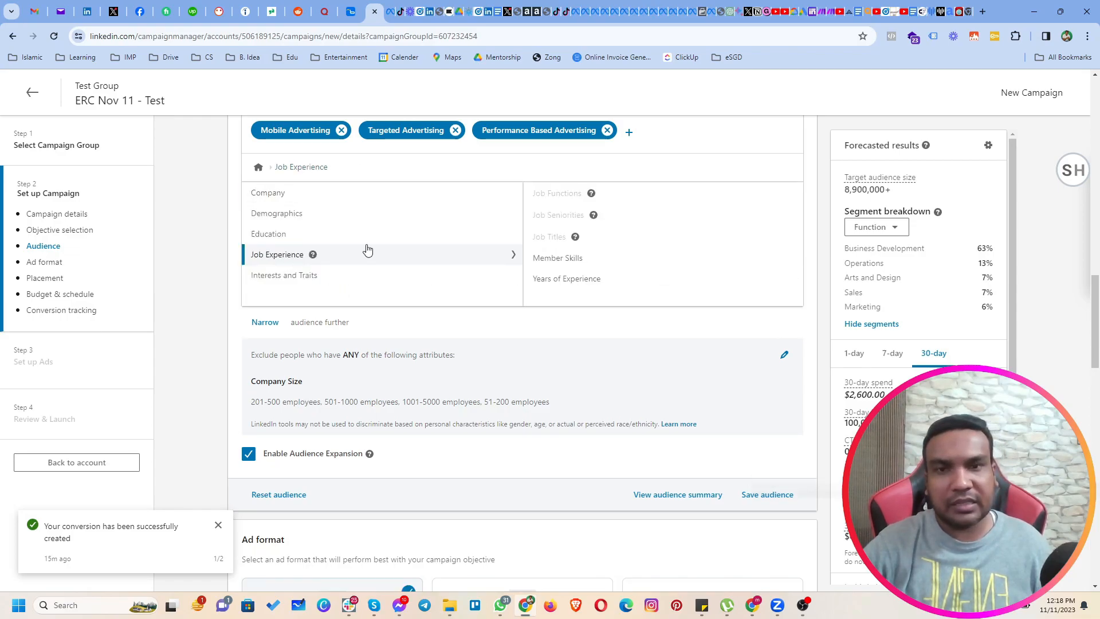
Add Years of Experience from 5 years up to 12+ years to the narrowing condition and return to the main attribute list.
click(556, 281)
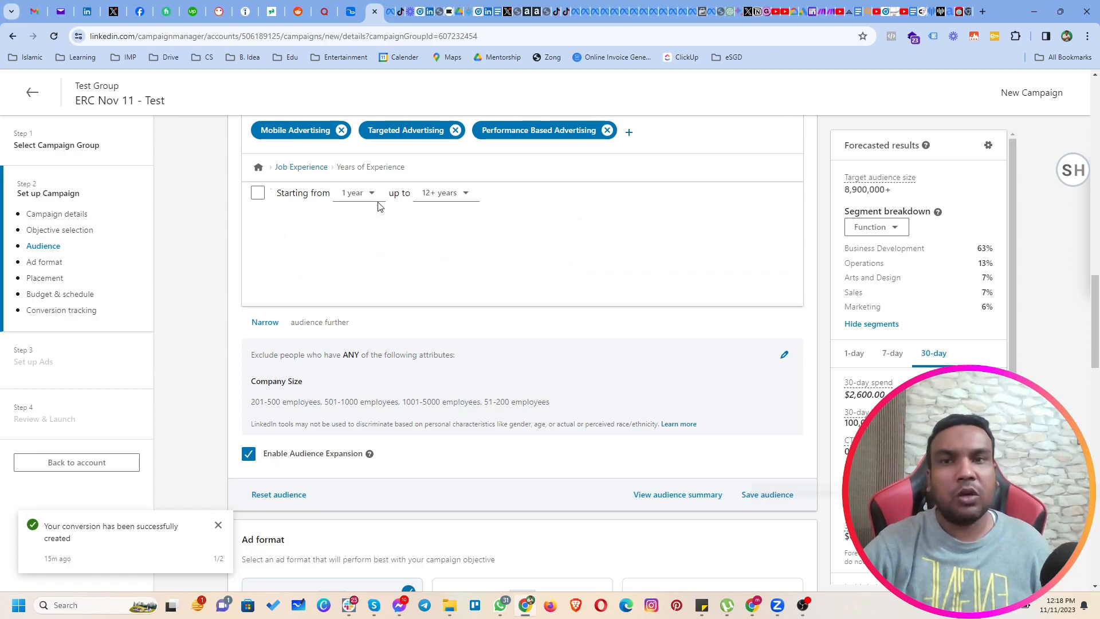
click(359, 195)
click(362, 341)
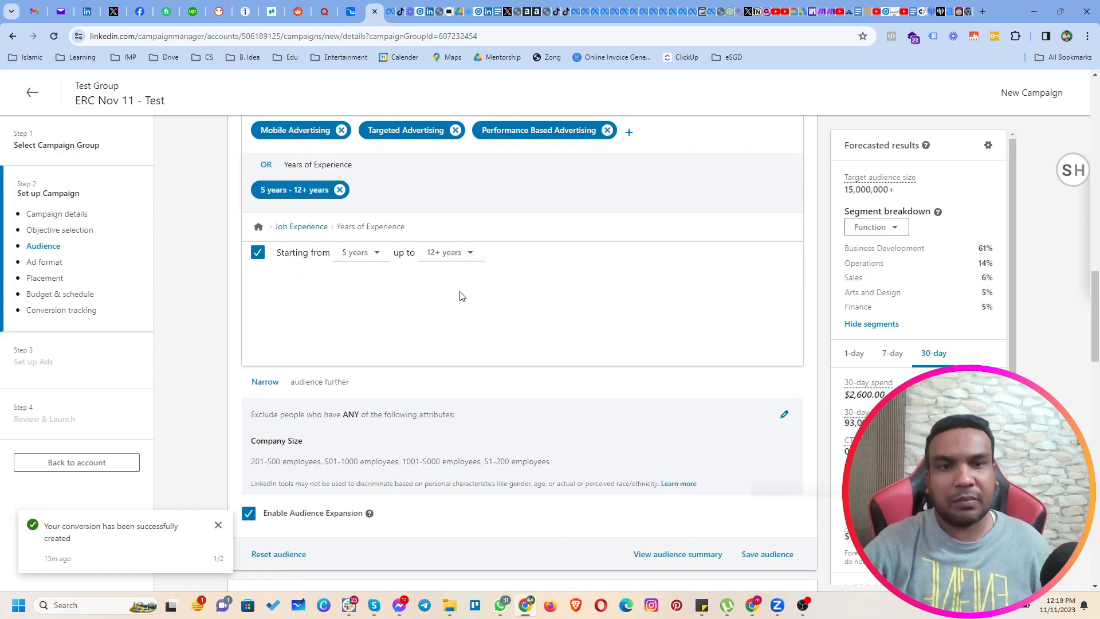
click(262, 229)
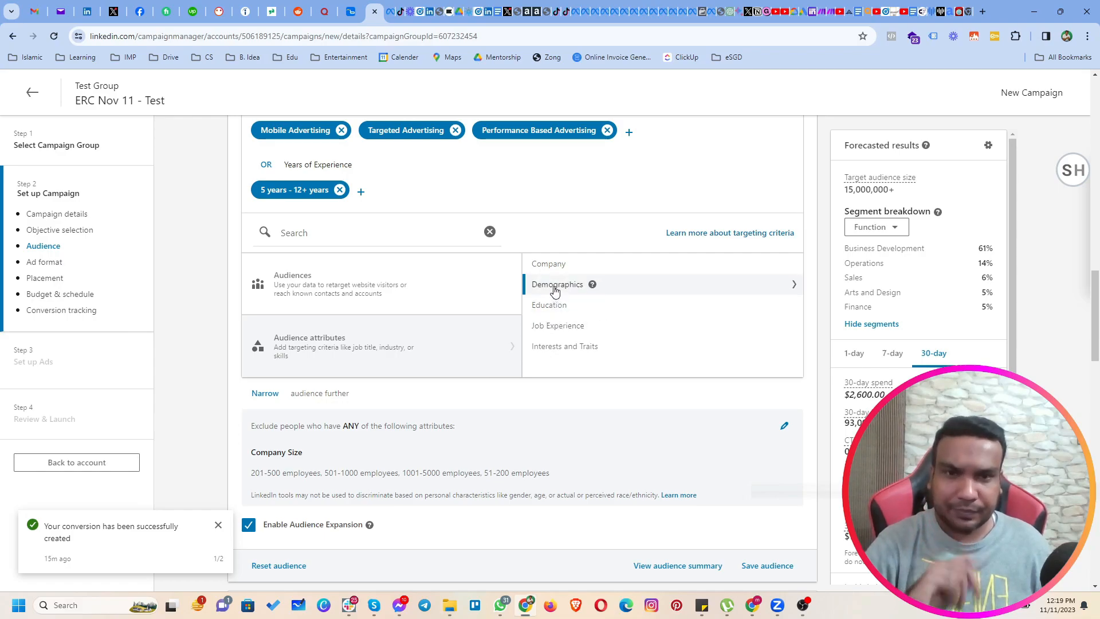
Search the Member Groups attribute under Interests and Traits for "chatbot" and look through the suggested groups.
click(554, 306)
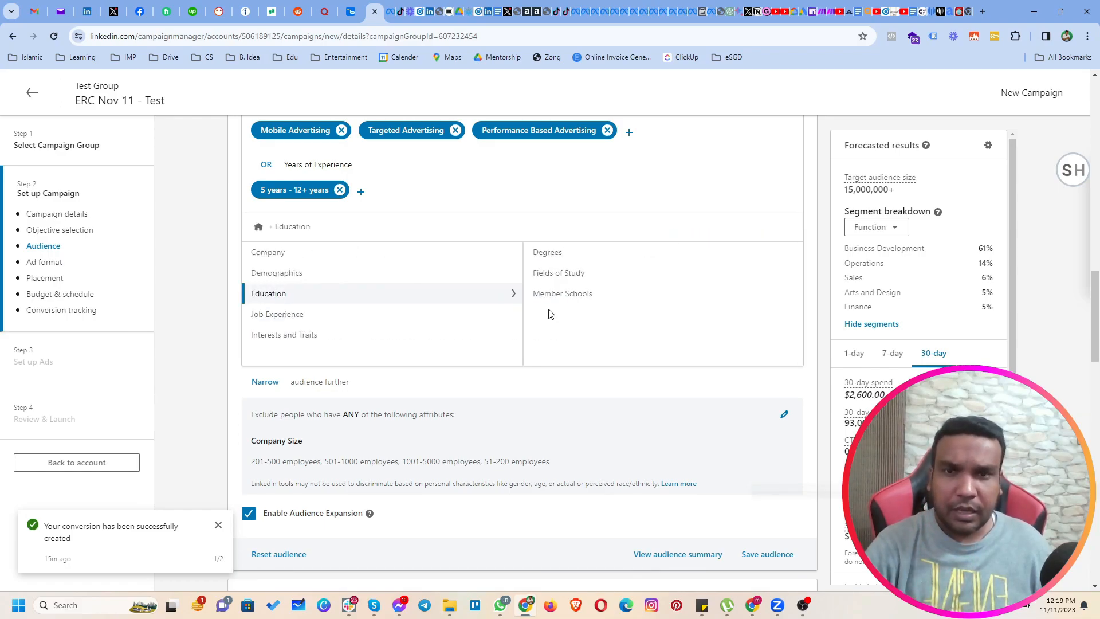
click(290, 314)
click(269, 338)
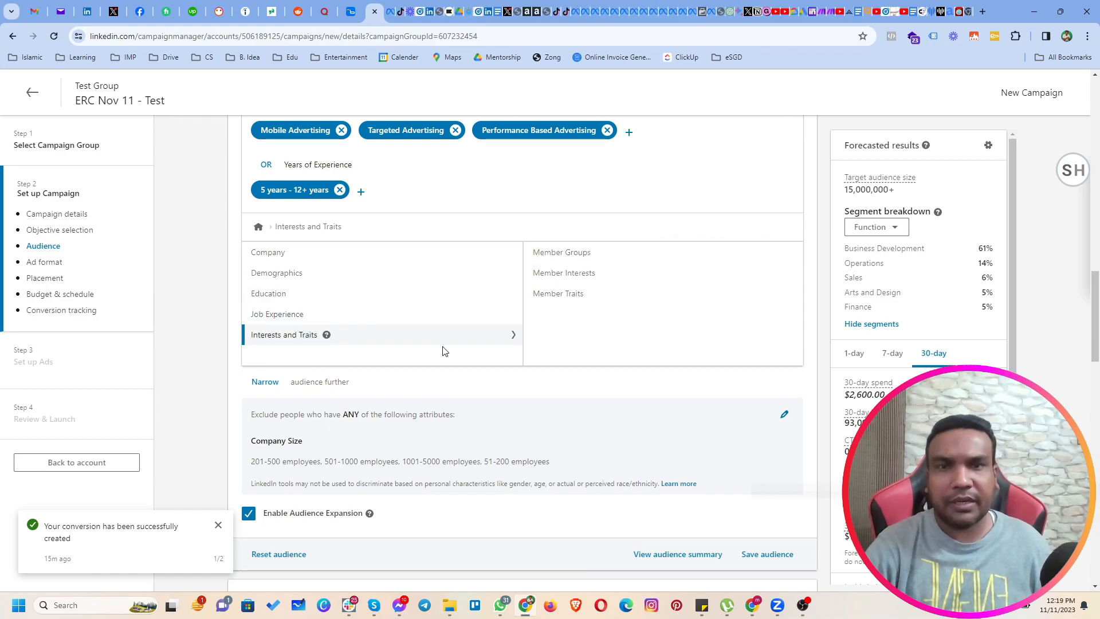
click(563, 255)
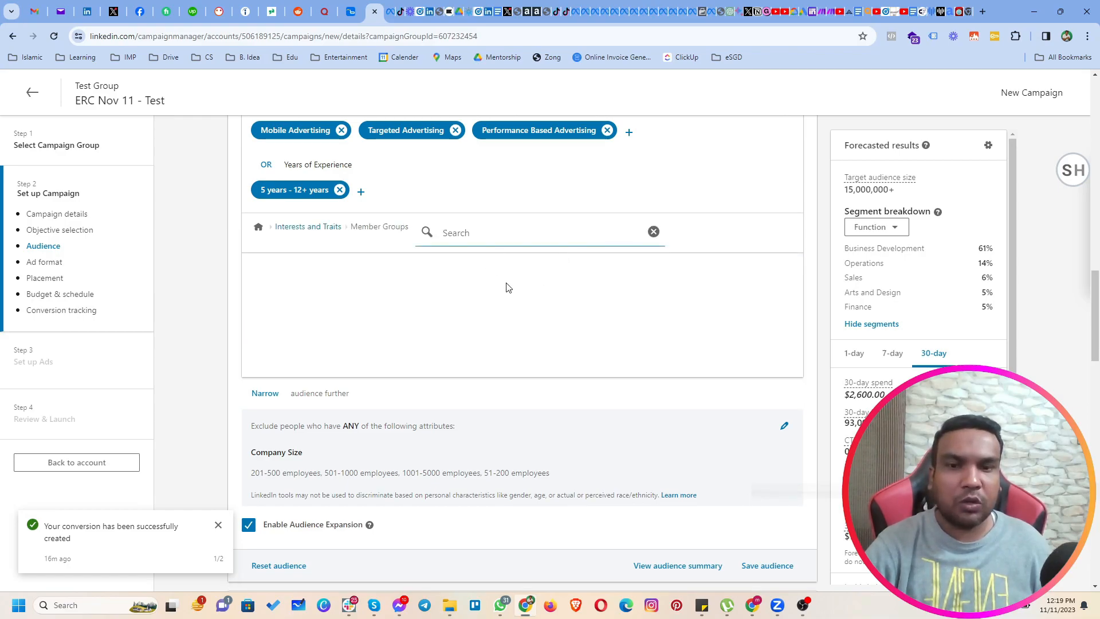
text(chat)
text(gpt)
key(BackSpace)
key(BackSpace)
key(BackSpace)
text(bot)
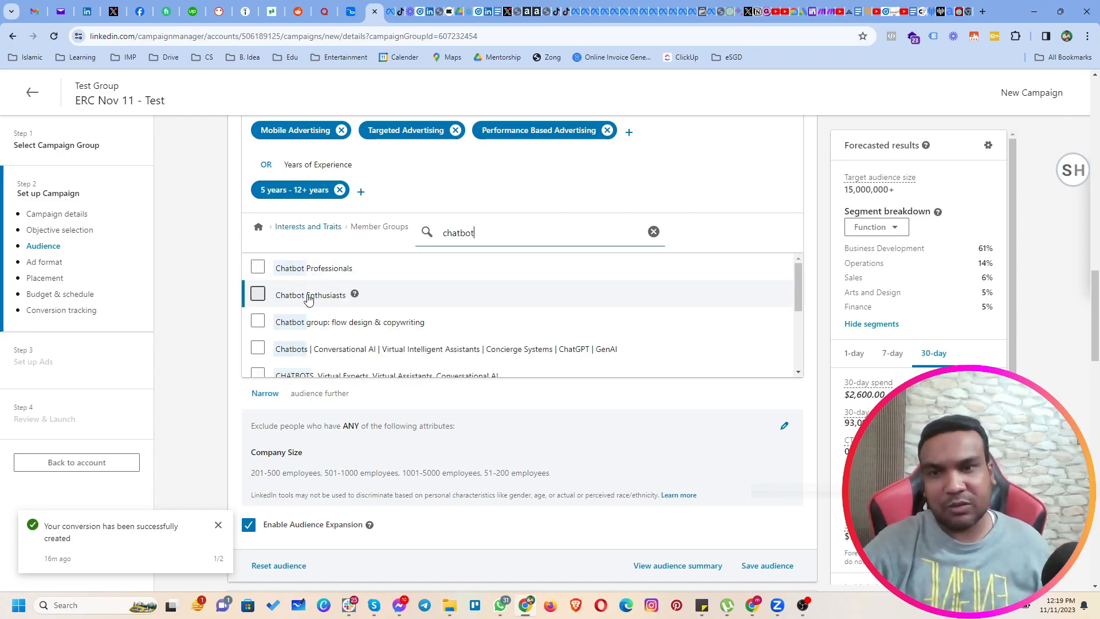
scroll(351, 344, down, 3)
scroll(356, 338, up, 3)
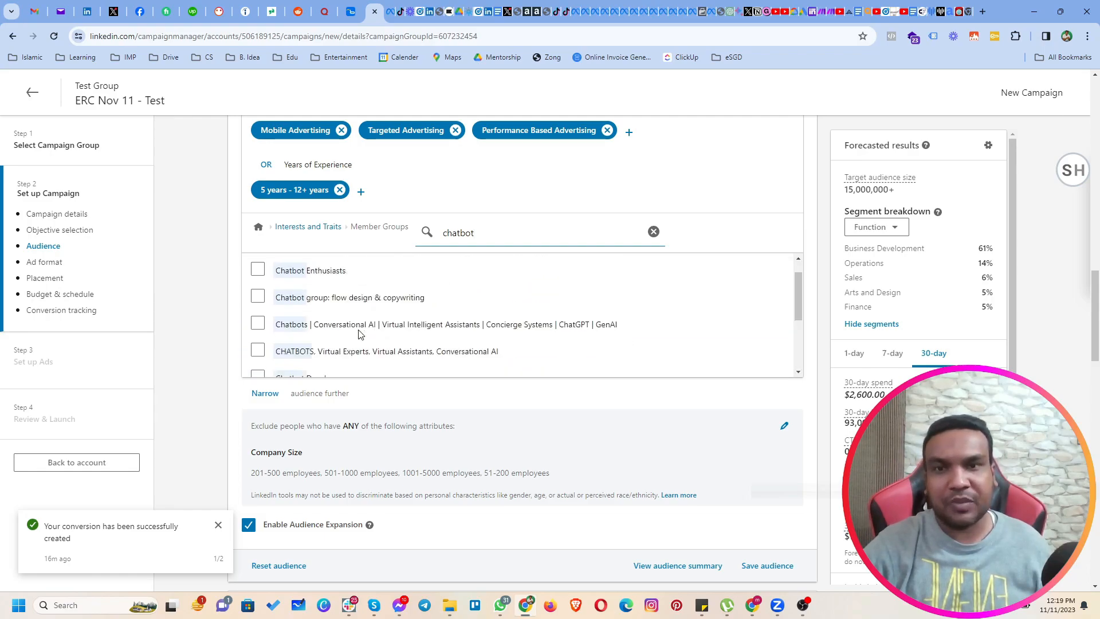
click(297, 229)
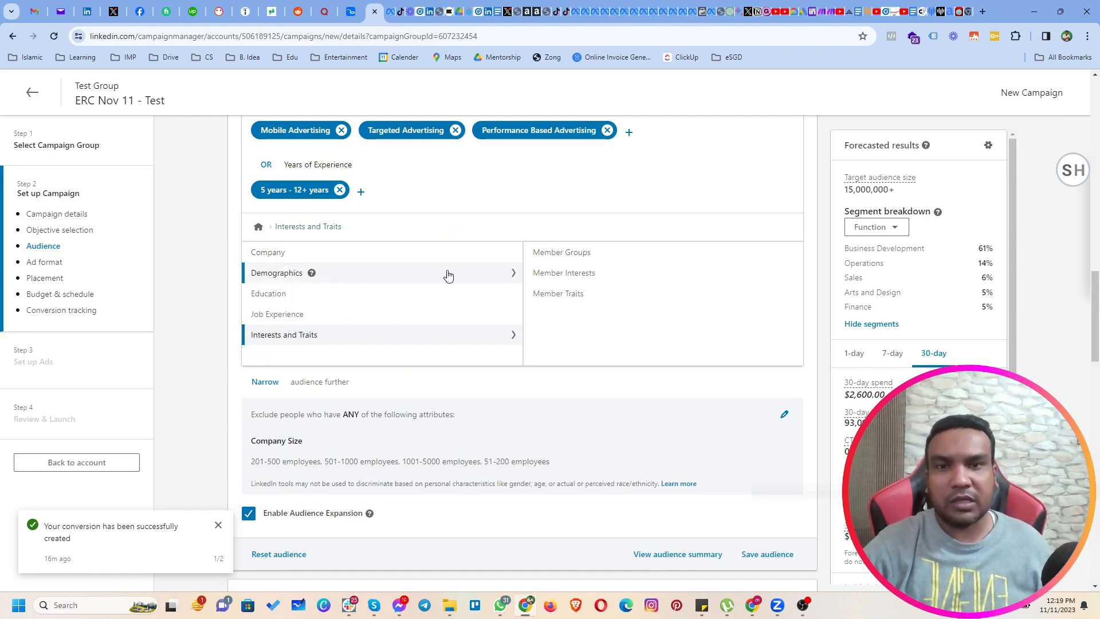
Examine the Product Interests and Service Interests options under Member Interests, and return to Interests and Traits.
click(586, 291)
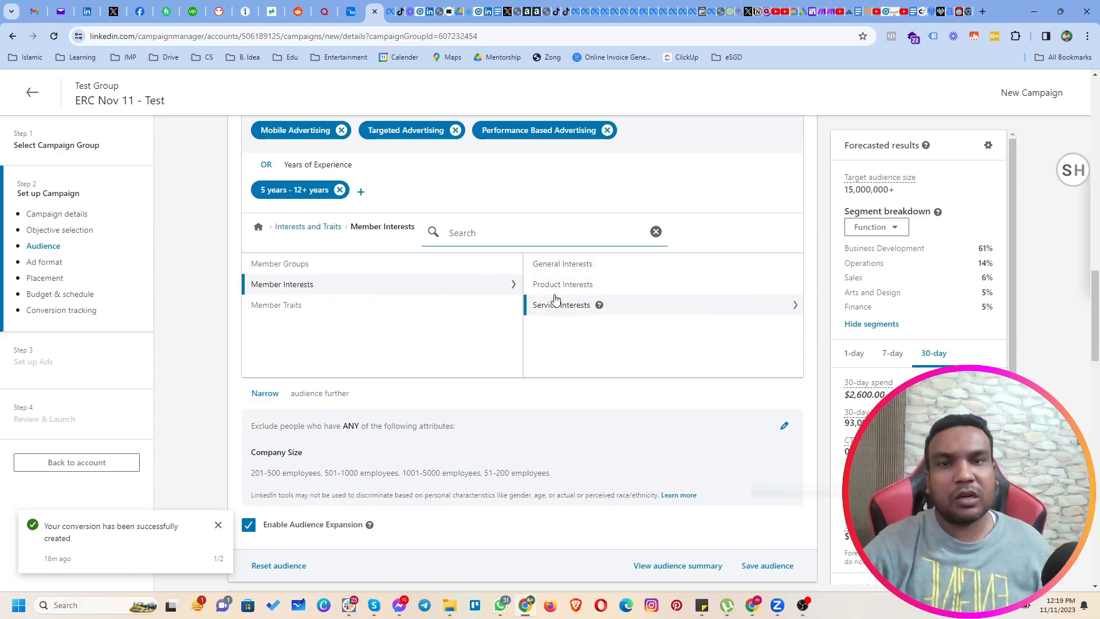
click(554, 287)
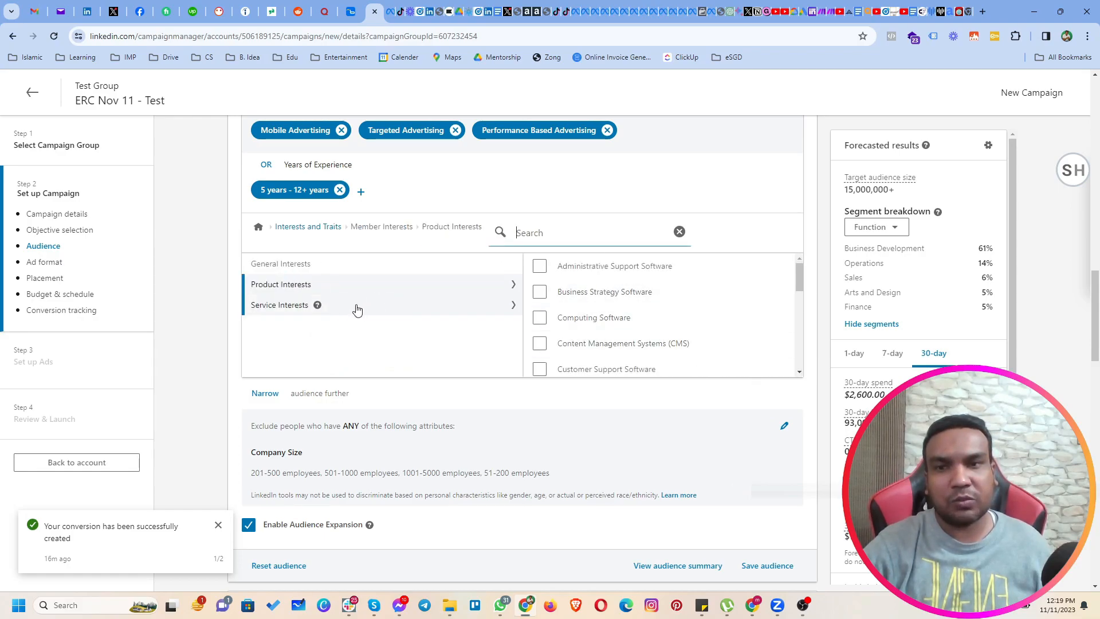
click(288, 307)
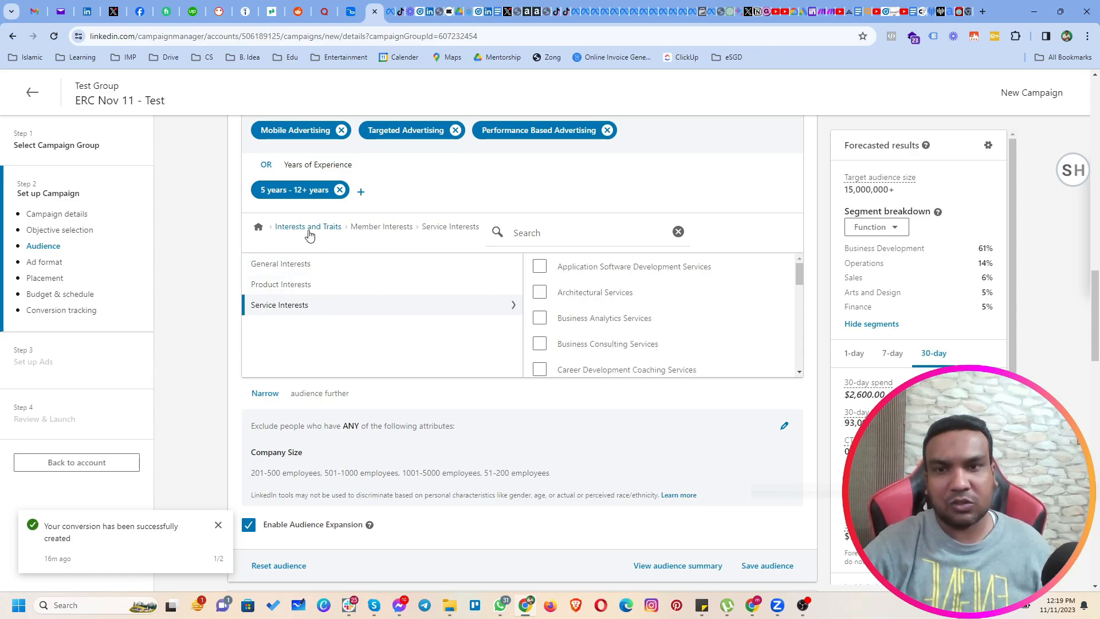
click(308, 227)
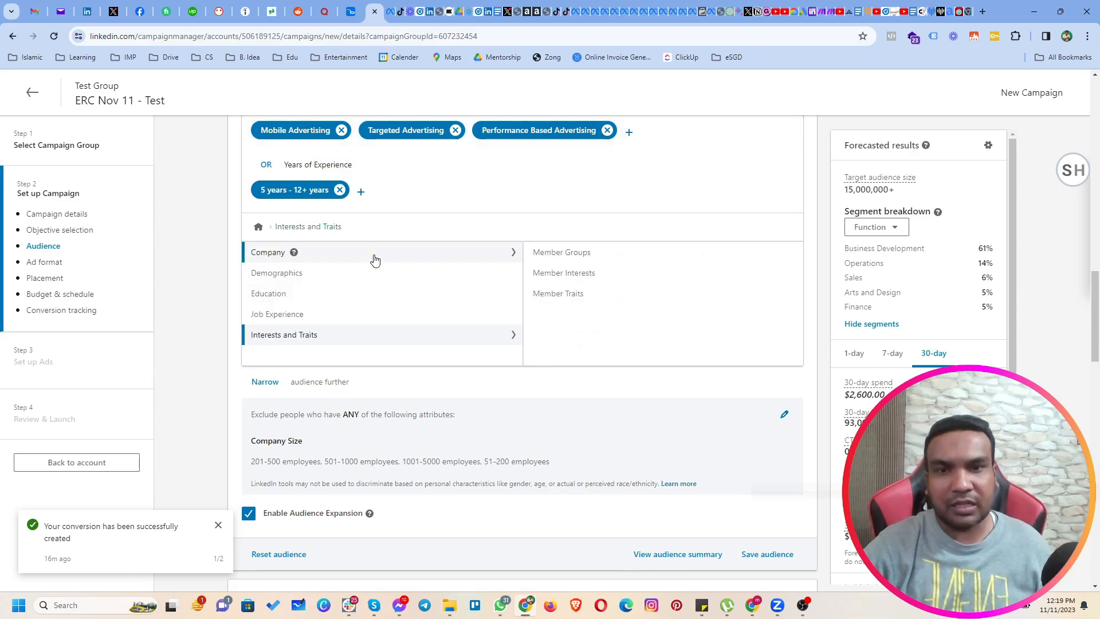
Browse the full list of Member Traits options, from Career Changers to Recently Switched Jobs, and return to Interests and Traits.
click(559, 304)
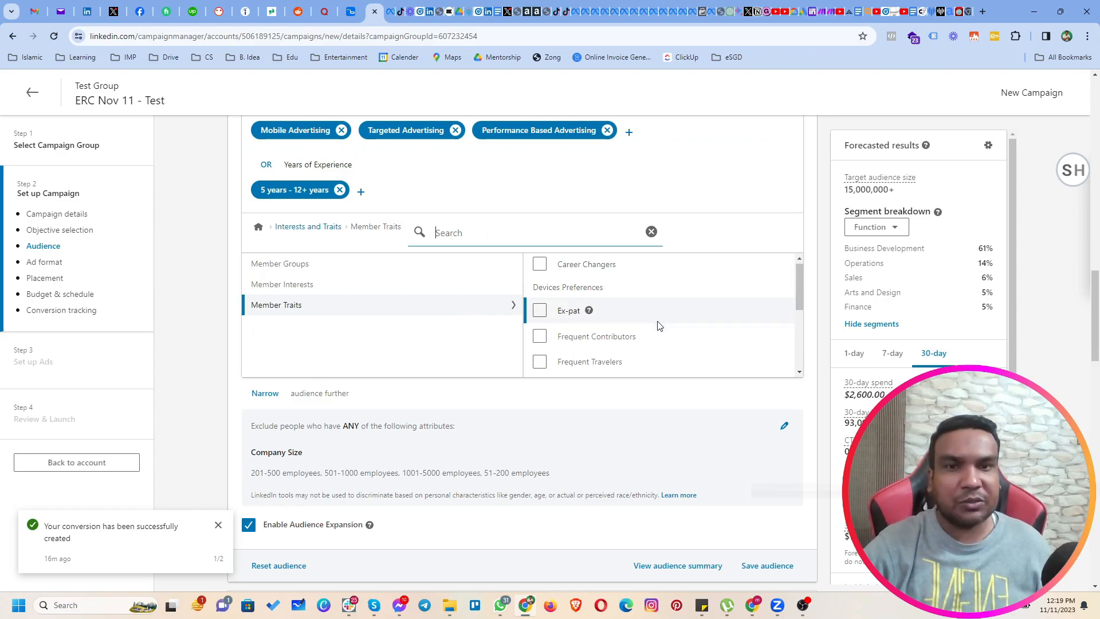
scroll(658, 326, down, 3)
scroll(609, 300, up, 3)
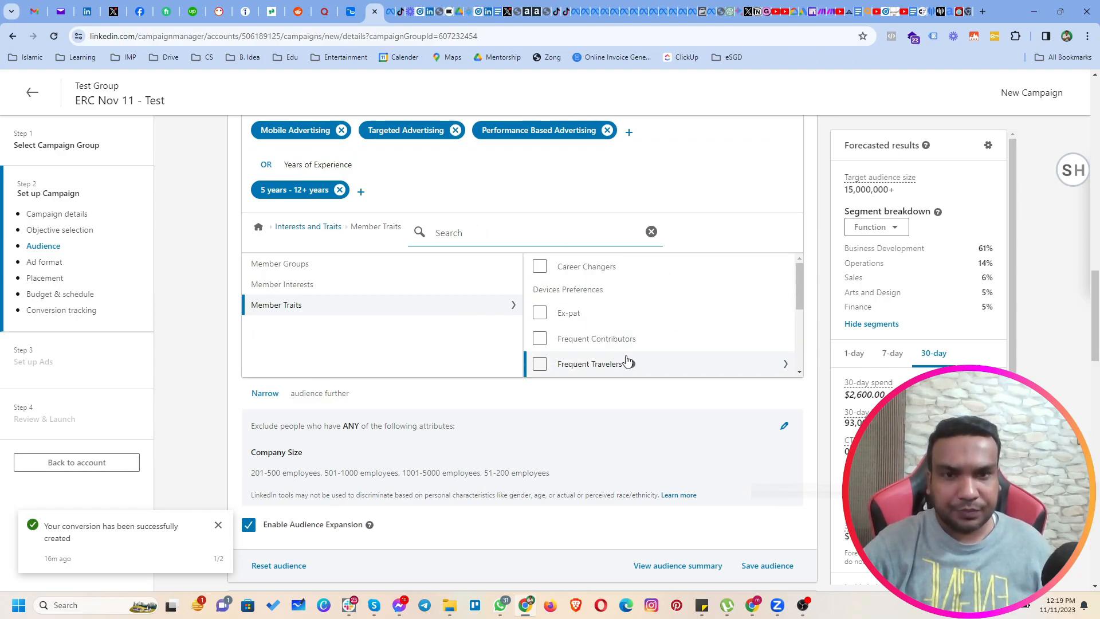
scroll(627, 362, down, 1)
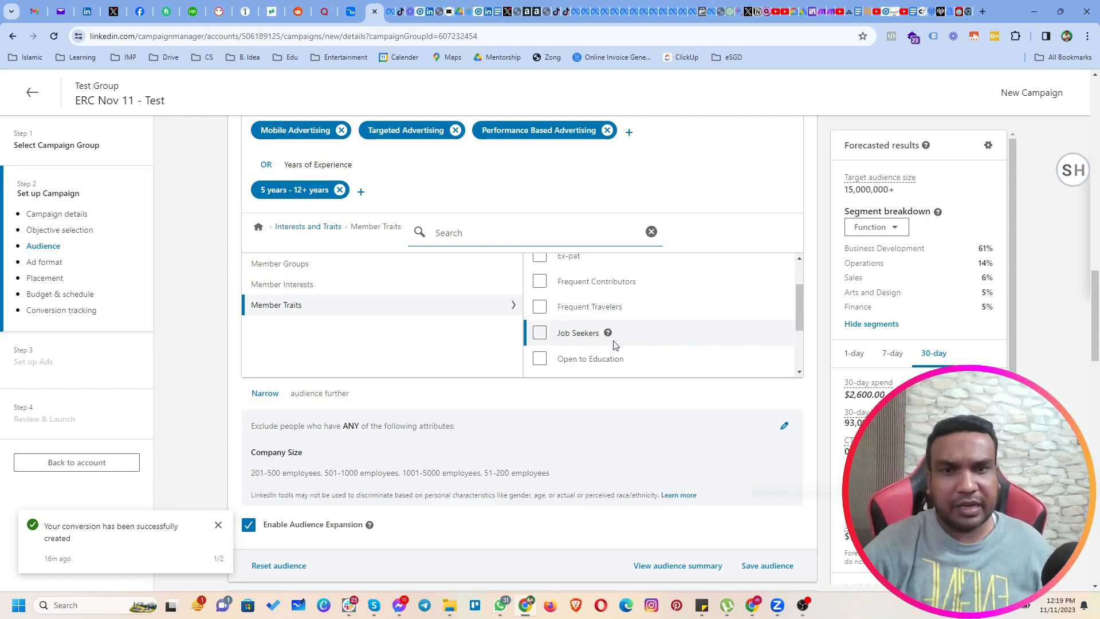
scroll(615, 344, down, 2)
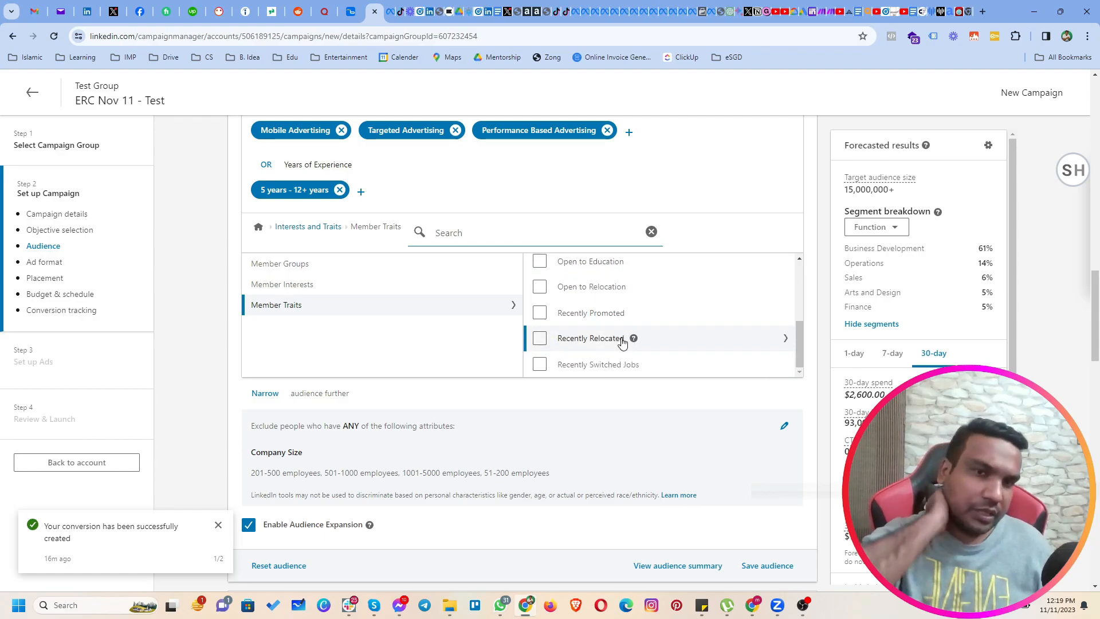
scroll(622, 343, down, 4)
scroll(607, 322, up, 5)
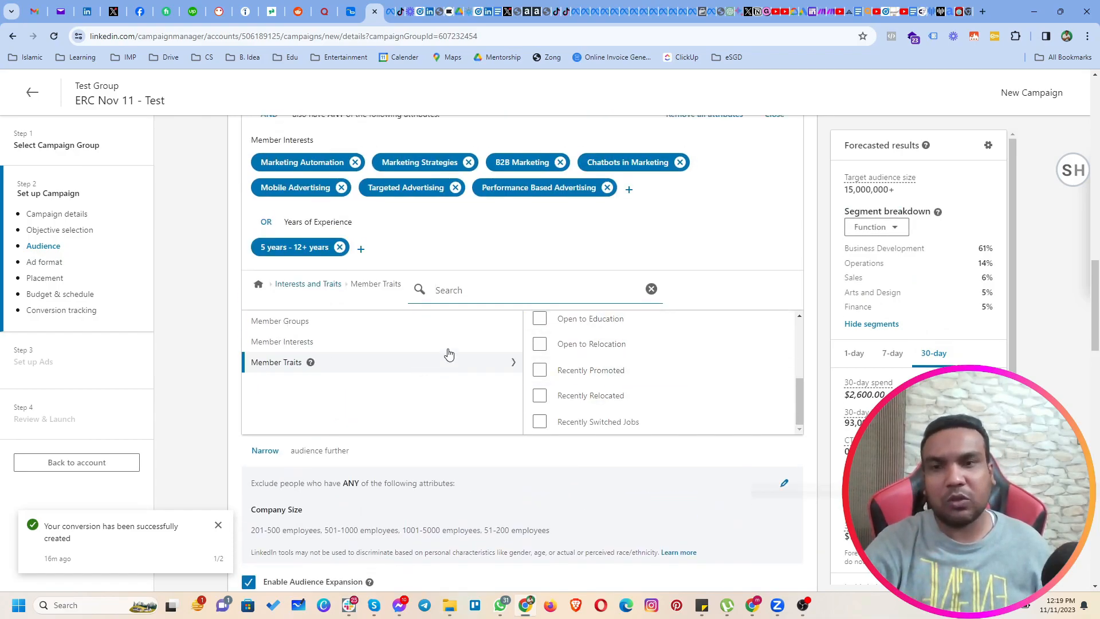
click(290, 285)
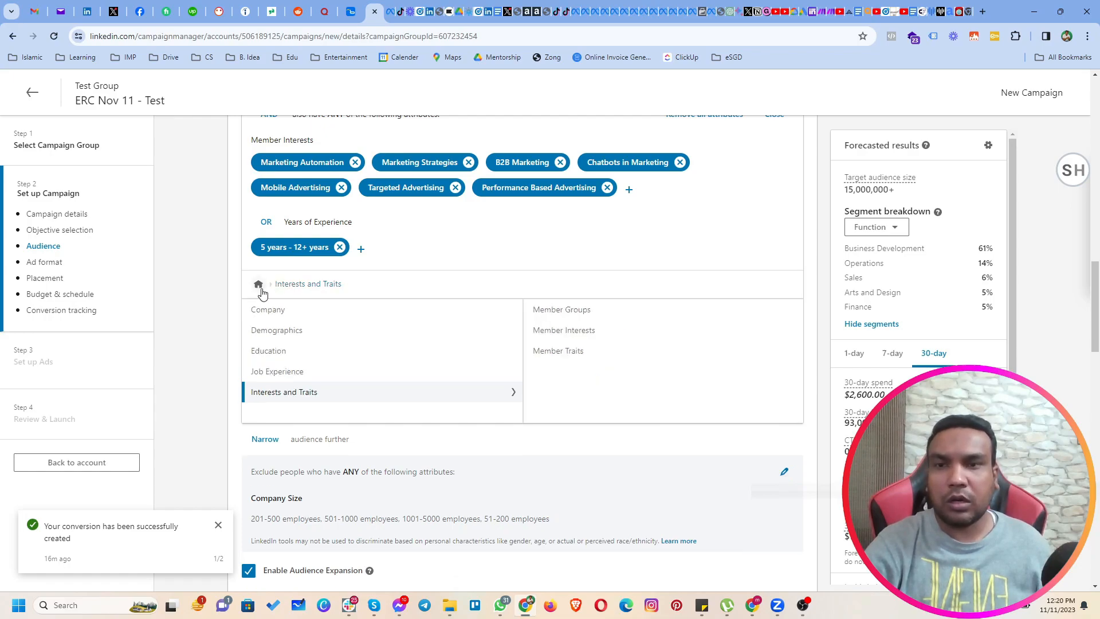
Switch from audience attributes to the matched Audiences and examine the List upload options.
click(258, 284)
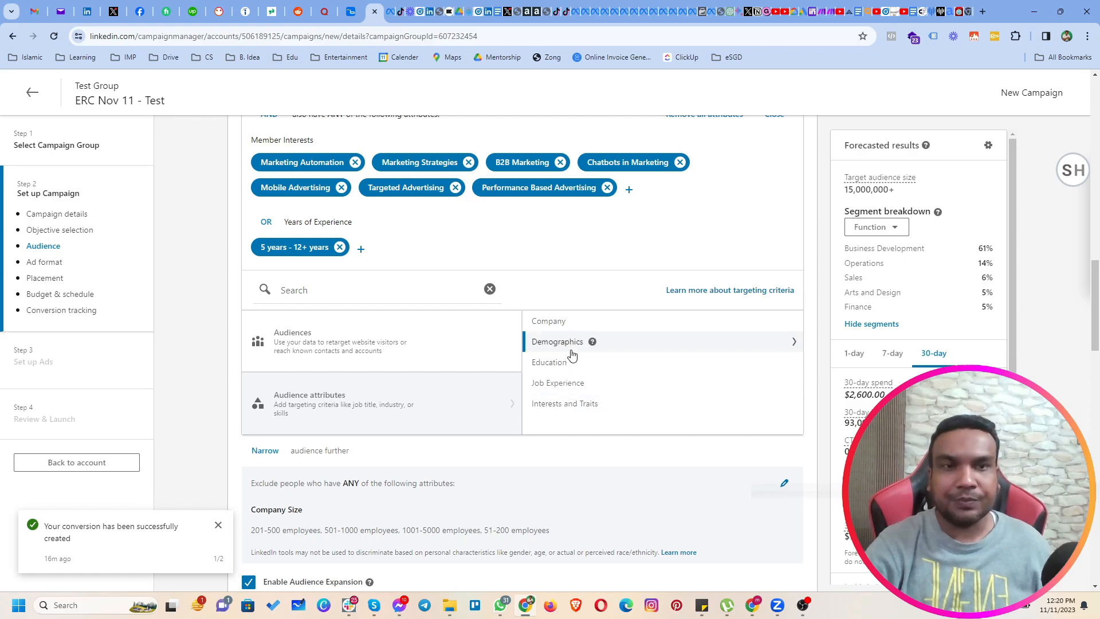
click(349, 361)
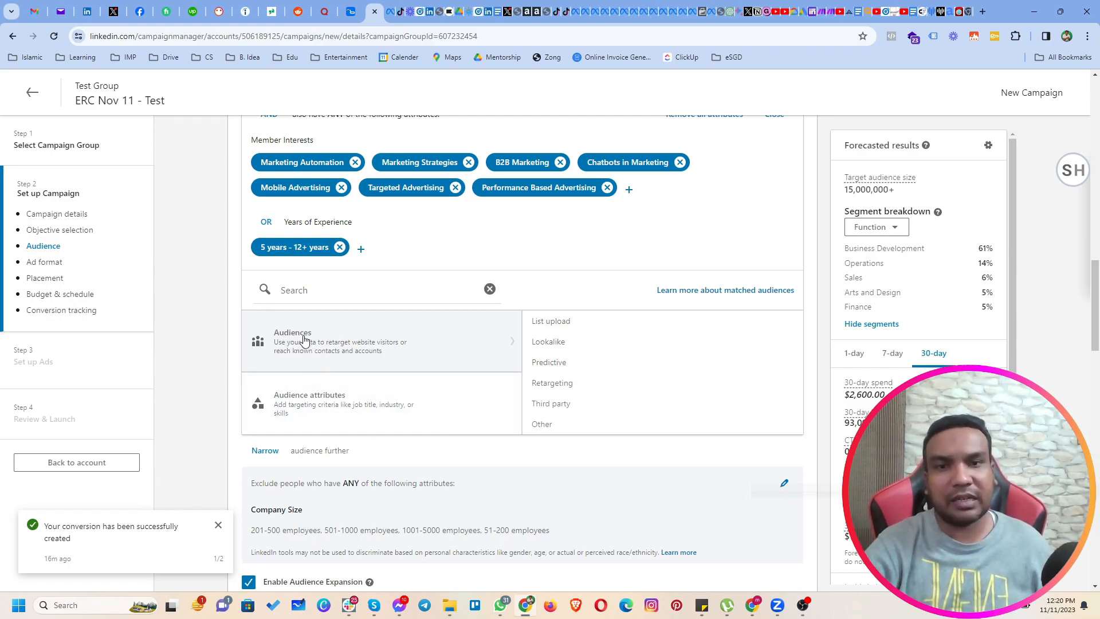
click(601, 326)
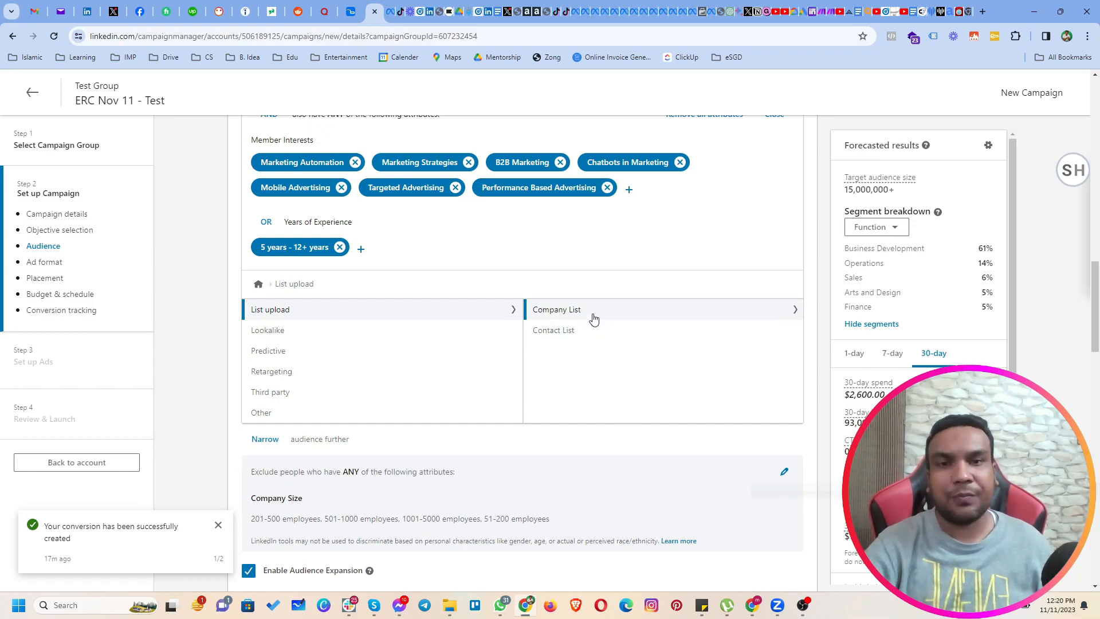
Examine the Company List option under List upload and return to the List upload options.
click(591, 313)
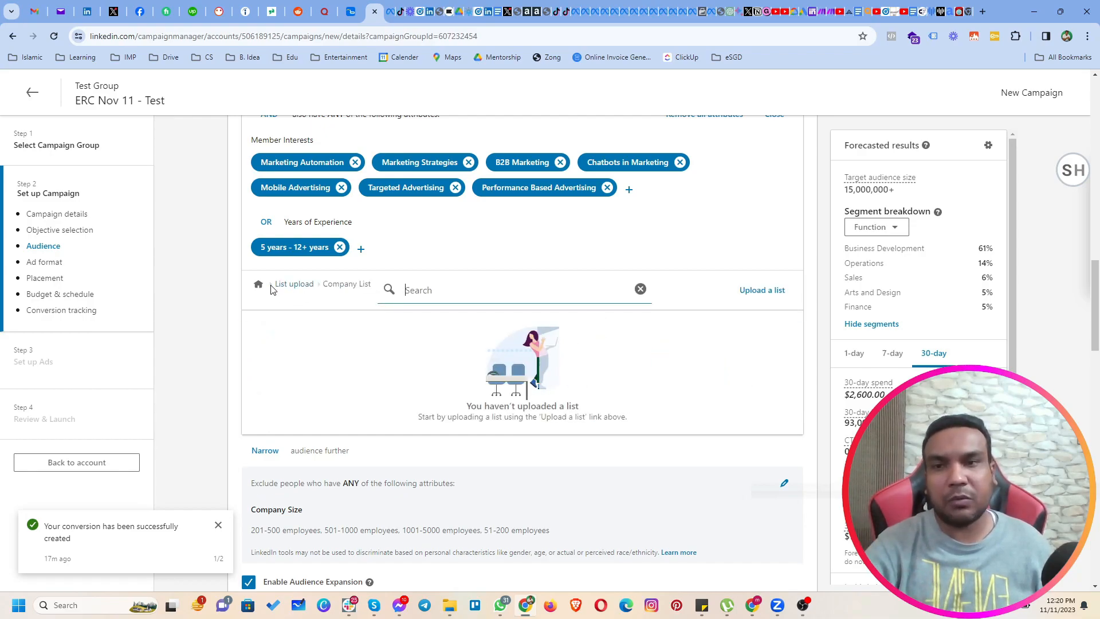
click(294, 285)
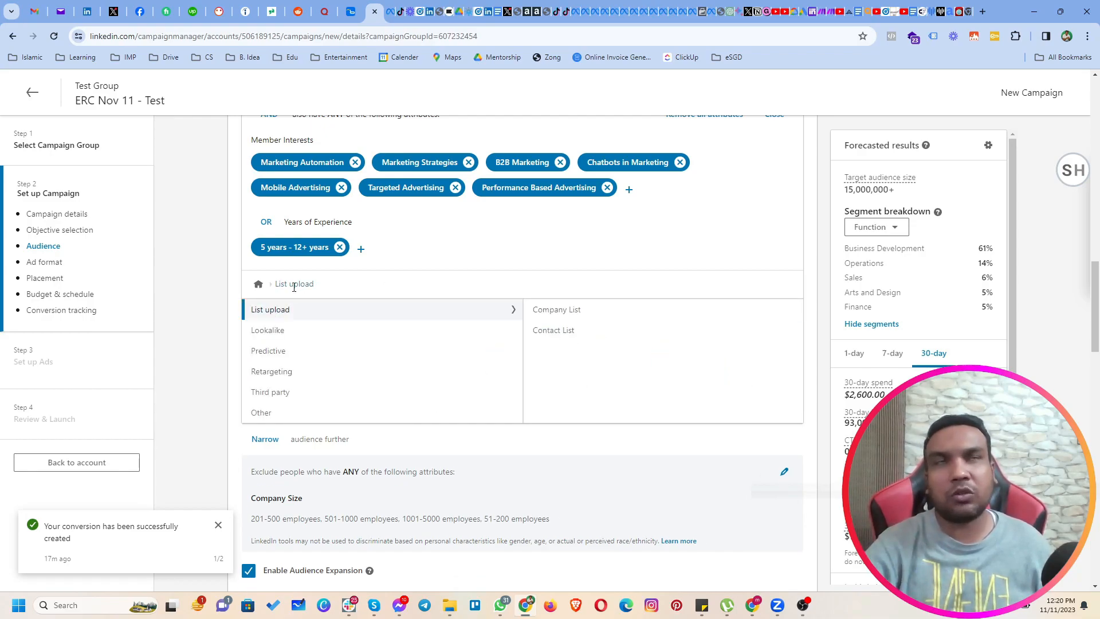
click(561, 315)
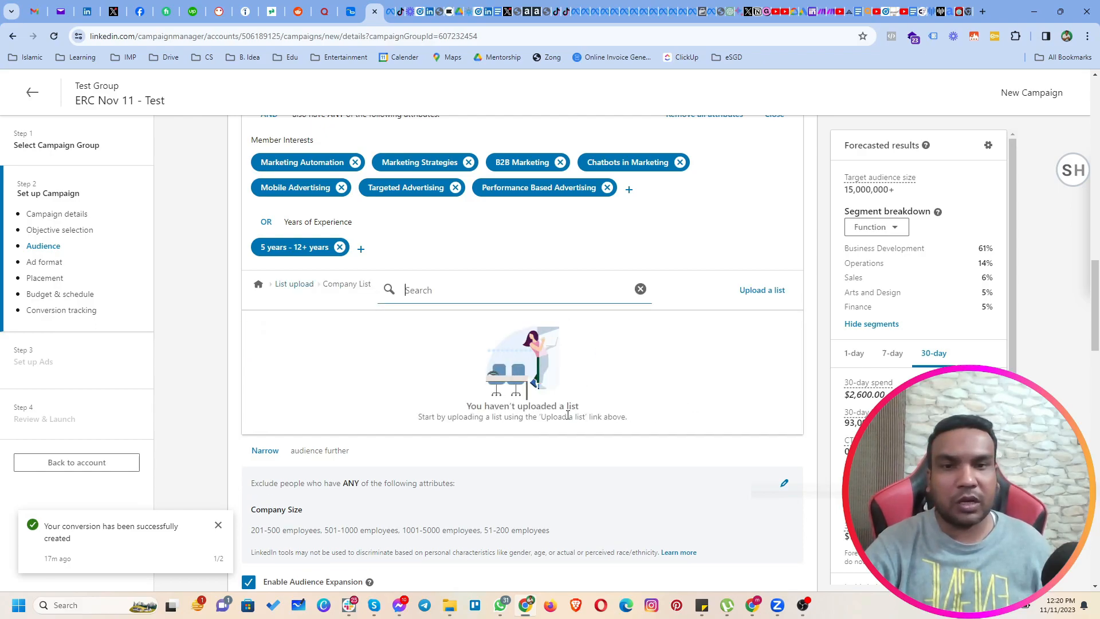
click(405, 291)
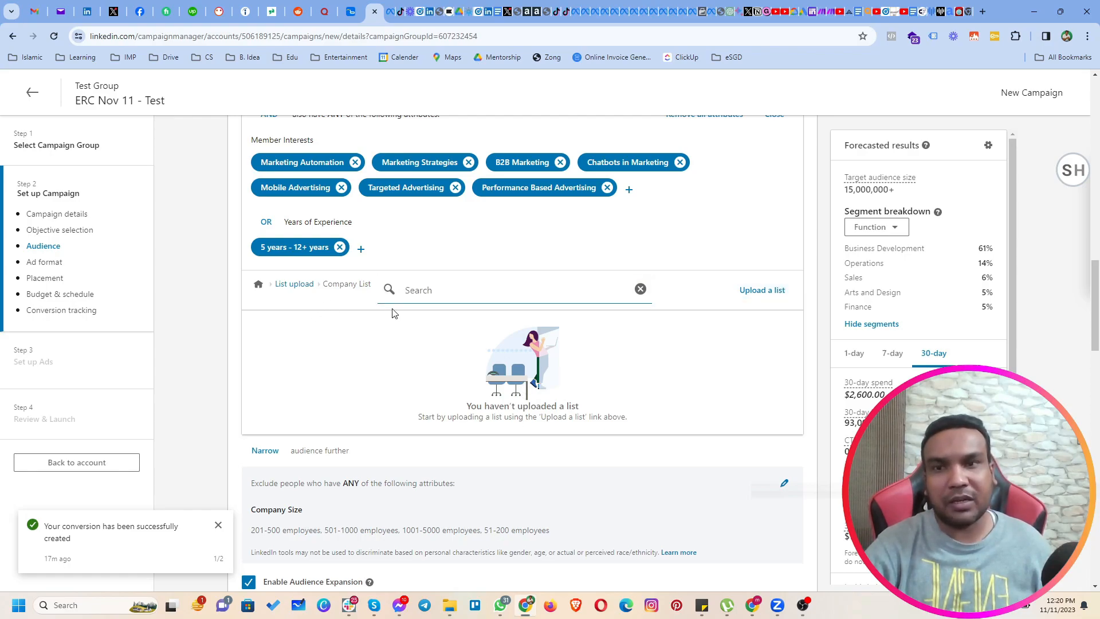
click(285, 285)
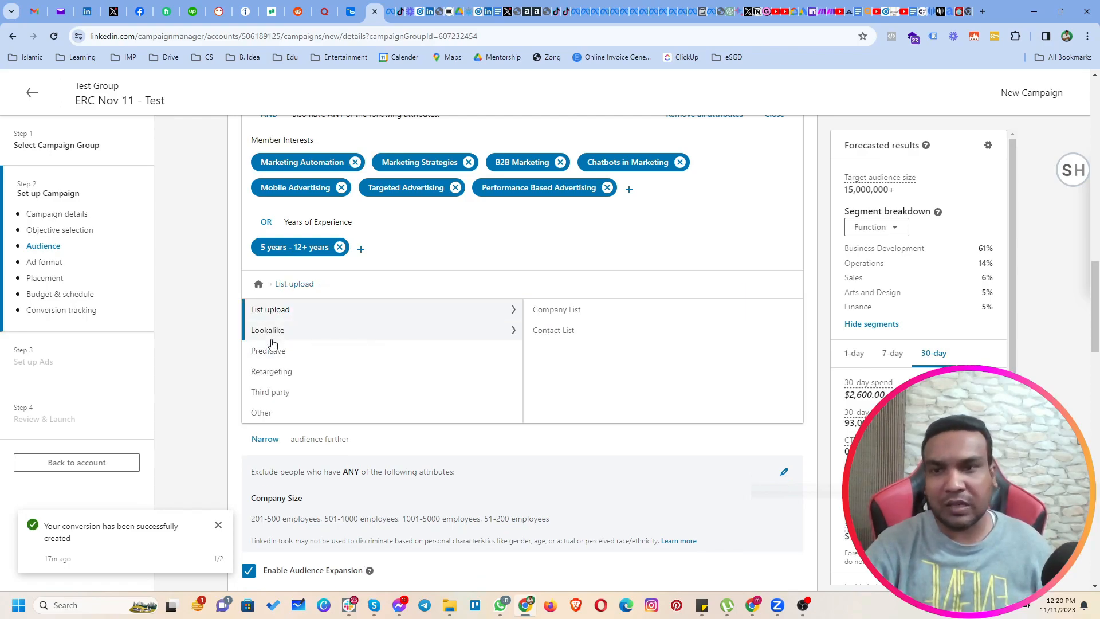
Examine the Lookalike, Predictive and Other matched audience options, and return to the Audiences overview.
click(294, 338)
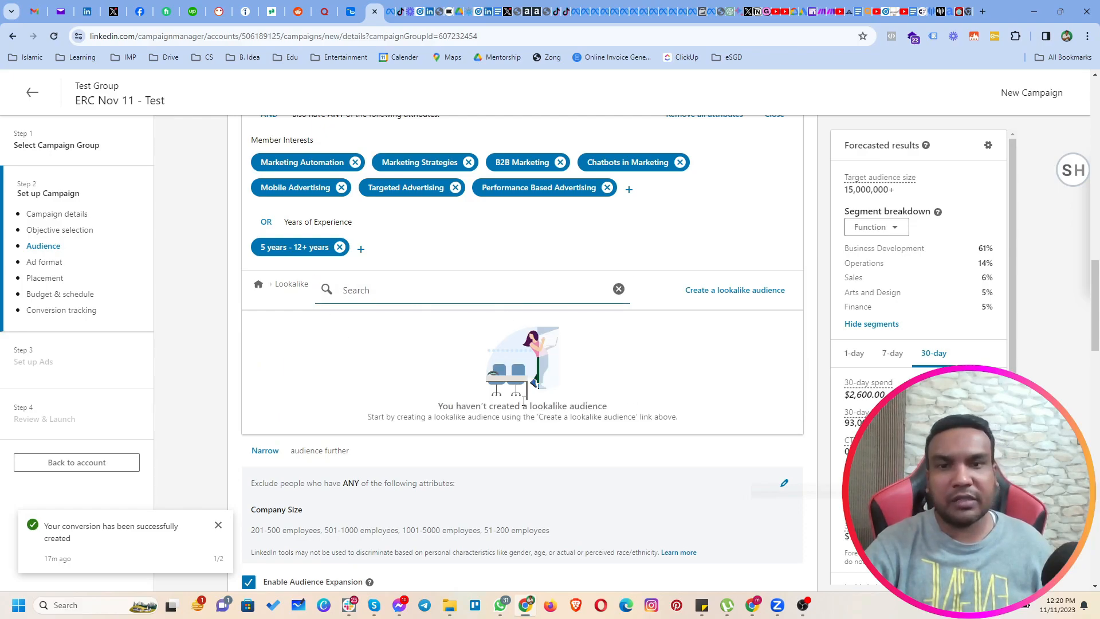
click(284, 284)
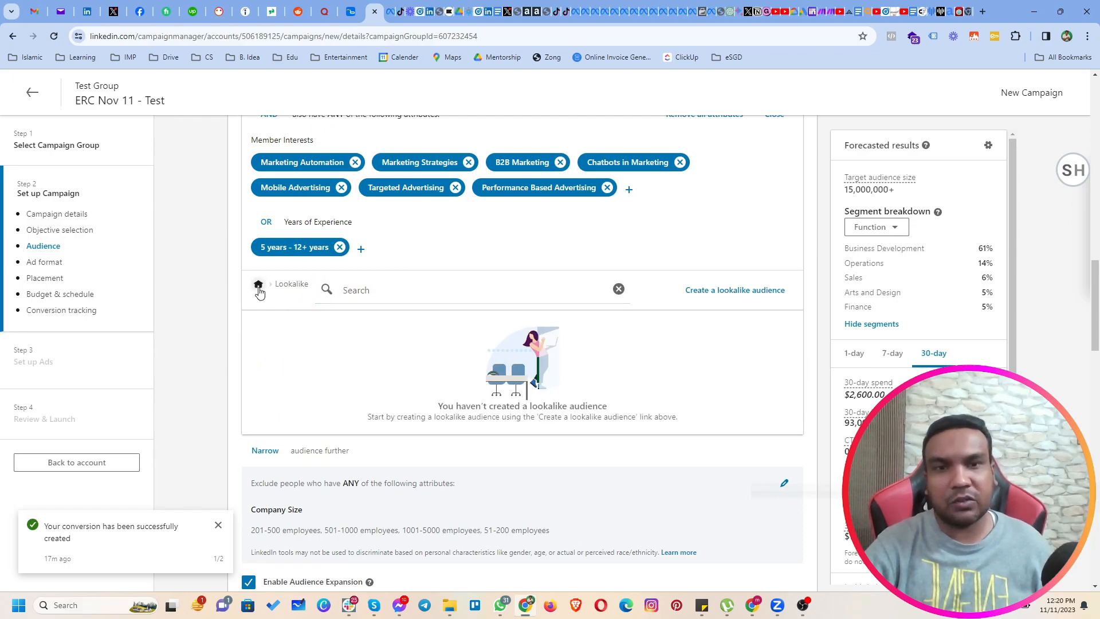
click(258, 286)
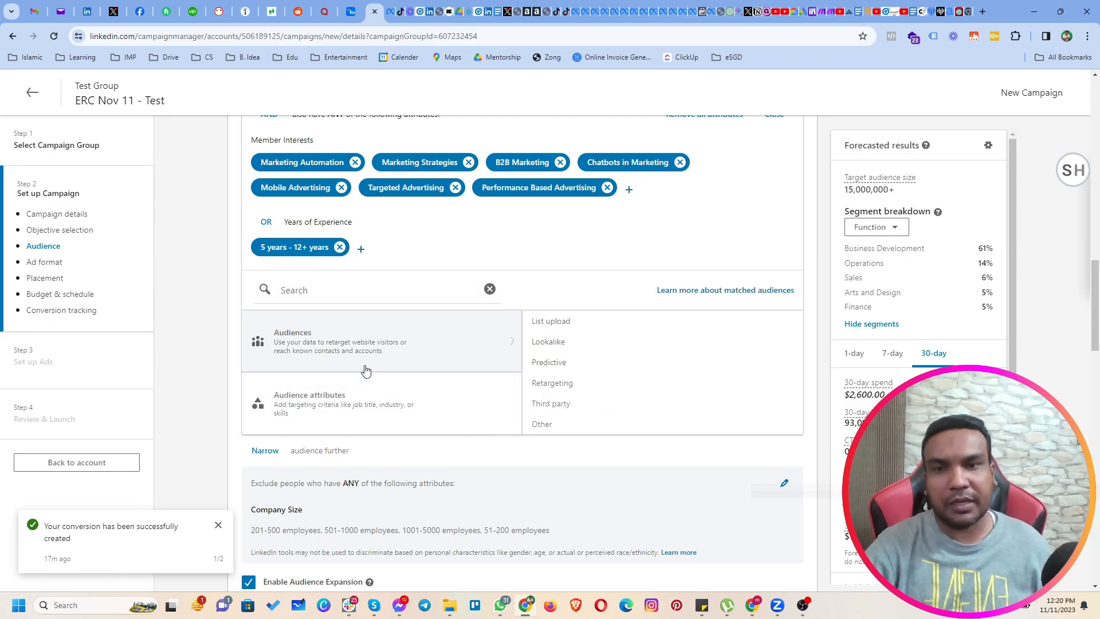
click(643, 364)
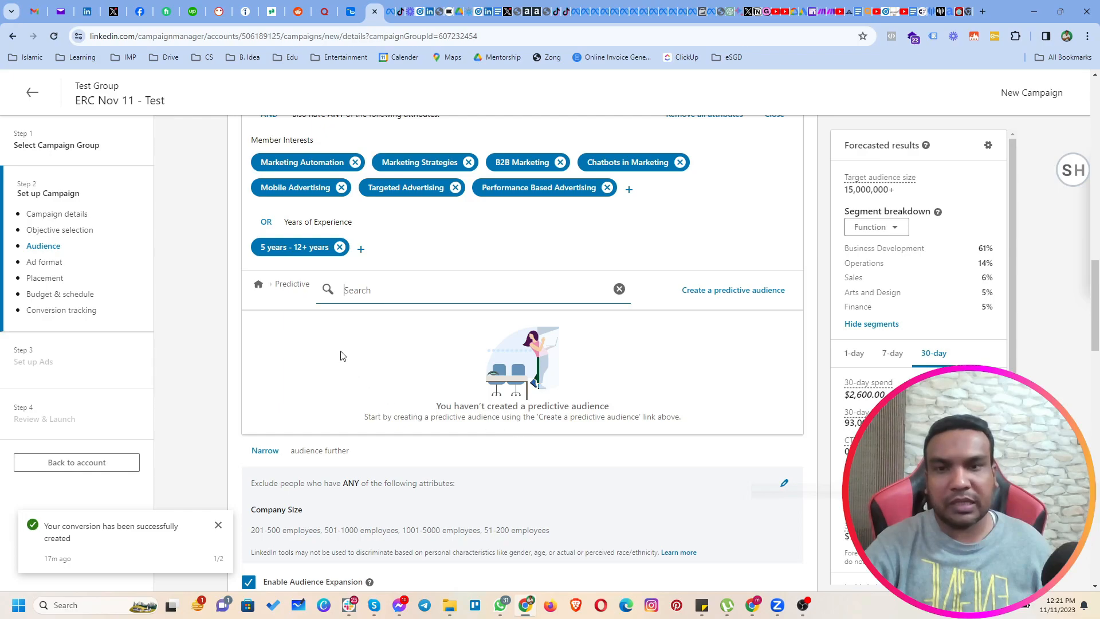
click(259, 285)
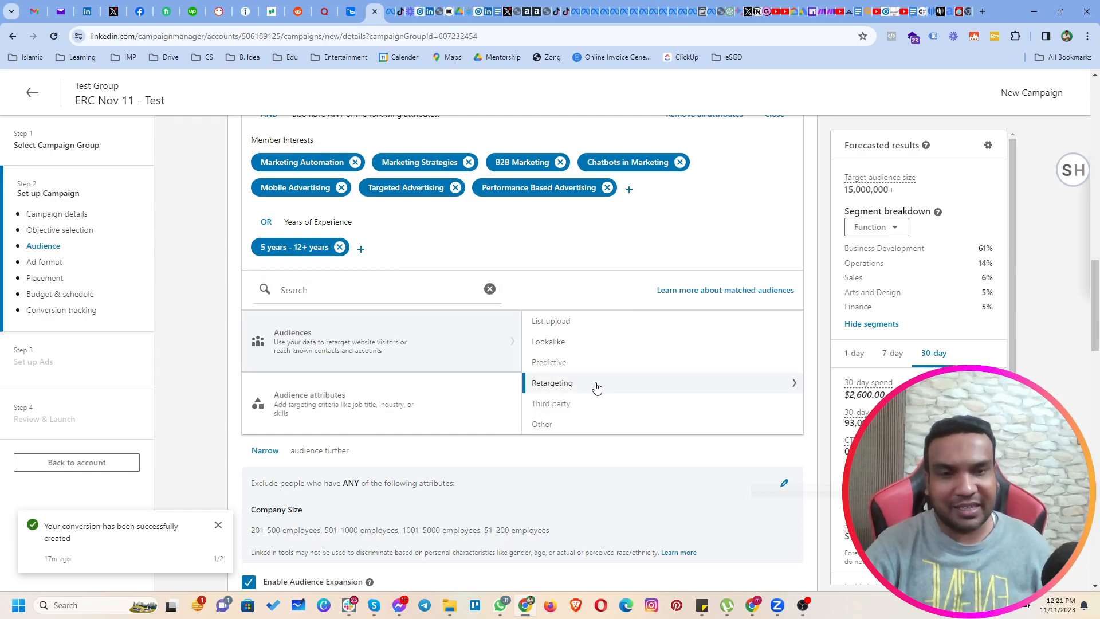
click(596, 425)
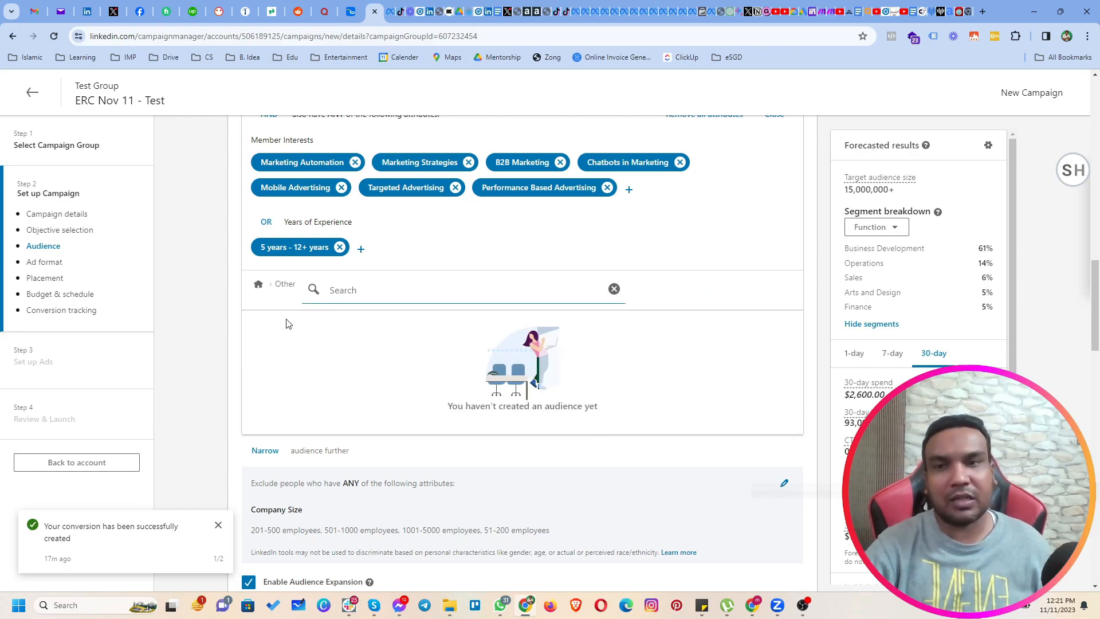
click(259, 285)
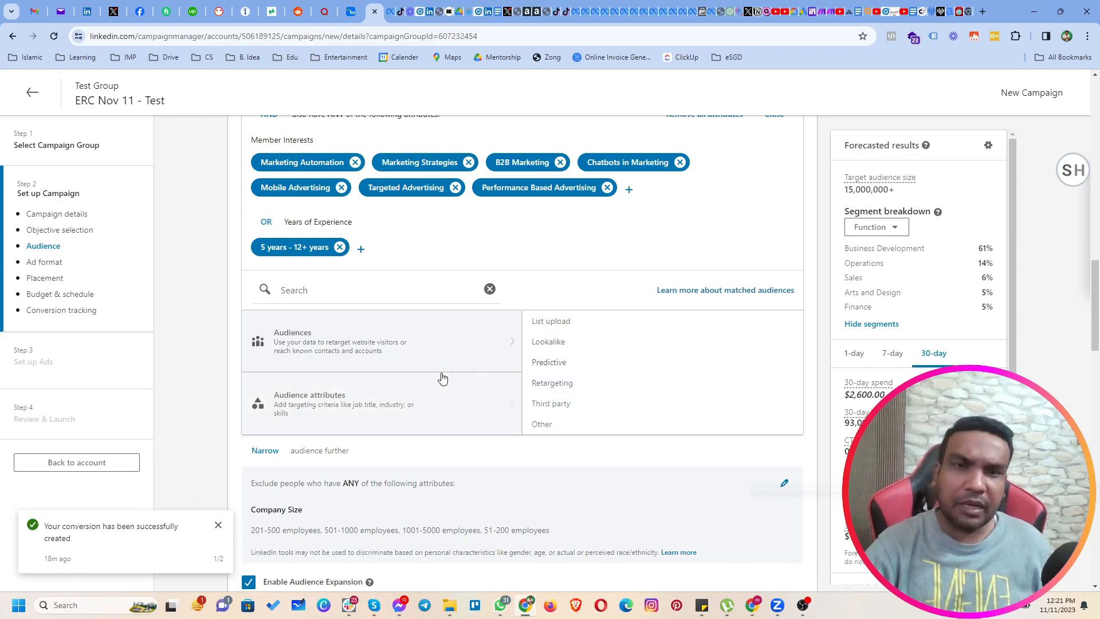
Start saving the campaign's audience and name it "Business Owners MKT".
scroll(430, 416, up, 2)
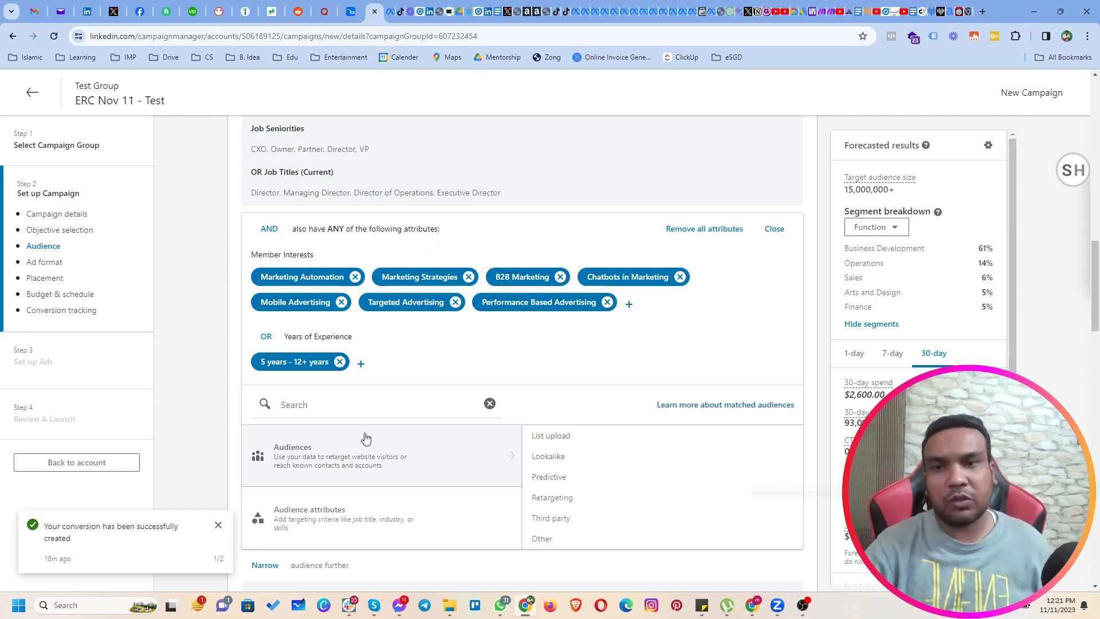
scroll(369, 439, down, 7)
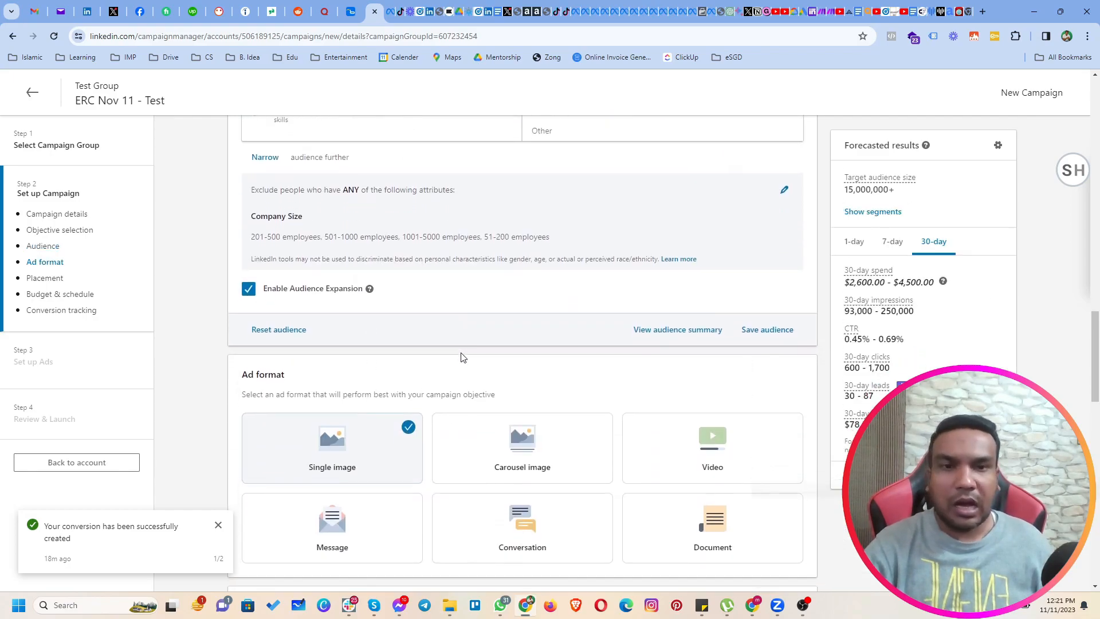
scroll(462, 360, down, 1)
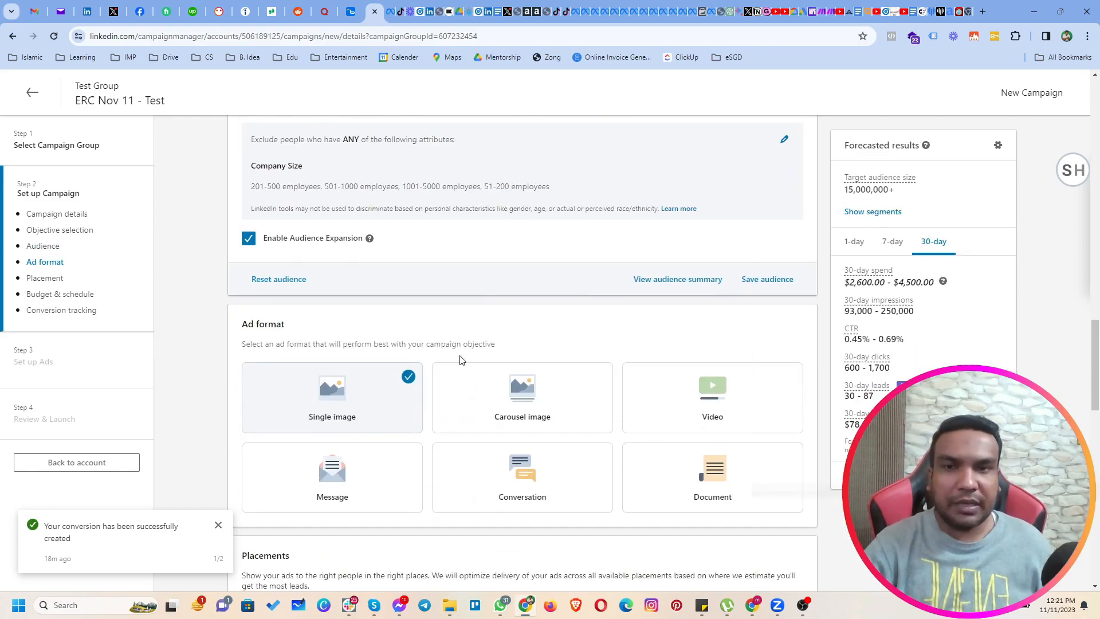
click(766, 282)
click(533, 267)
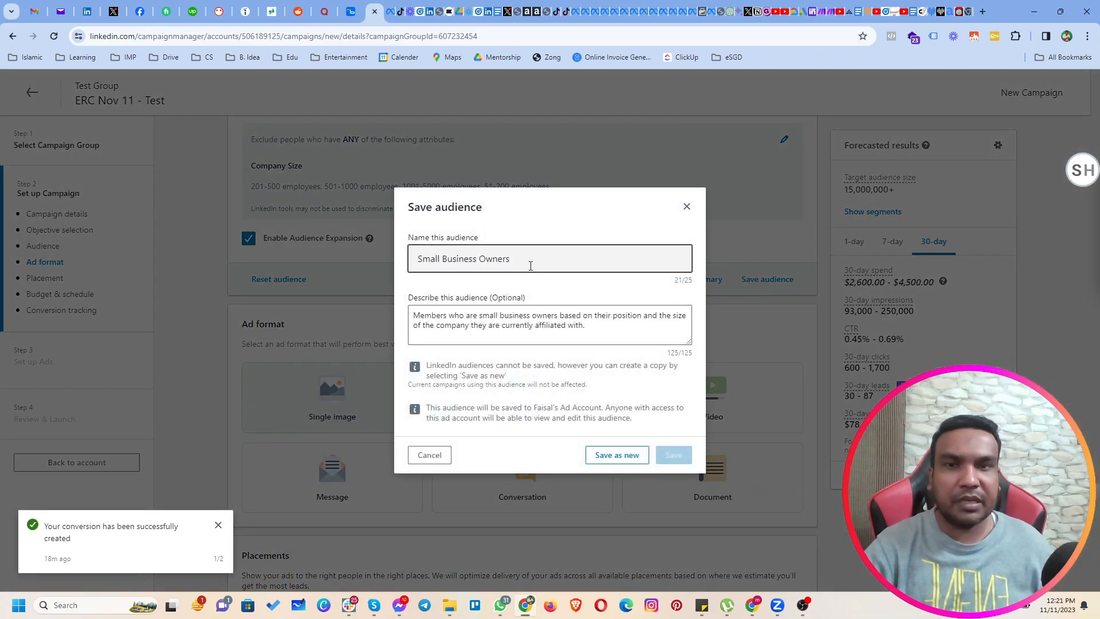
drag(530, 264, 420, 278)
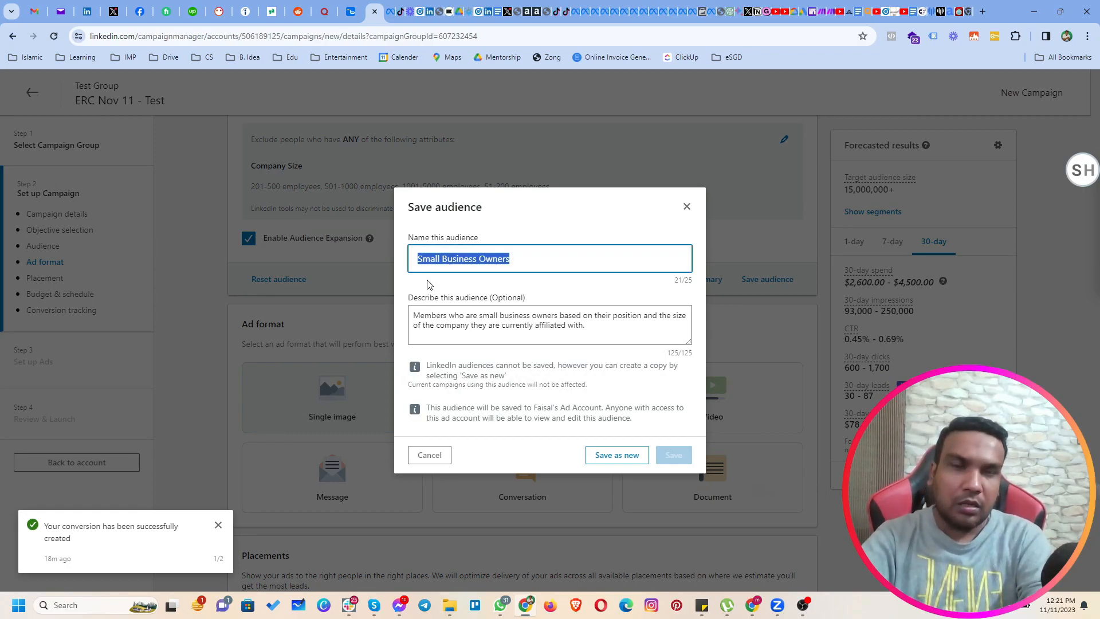
text(Business Owners Intereste)
key(BackSpace)
key(BackSpace)
key(BackSpace)
key(BackSpace)
key(BackSpace)
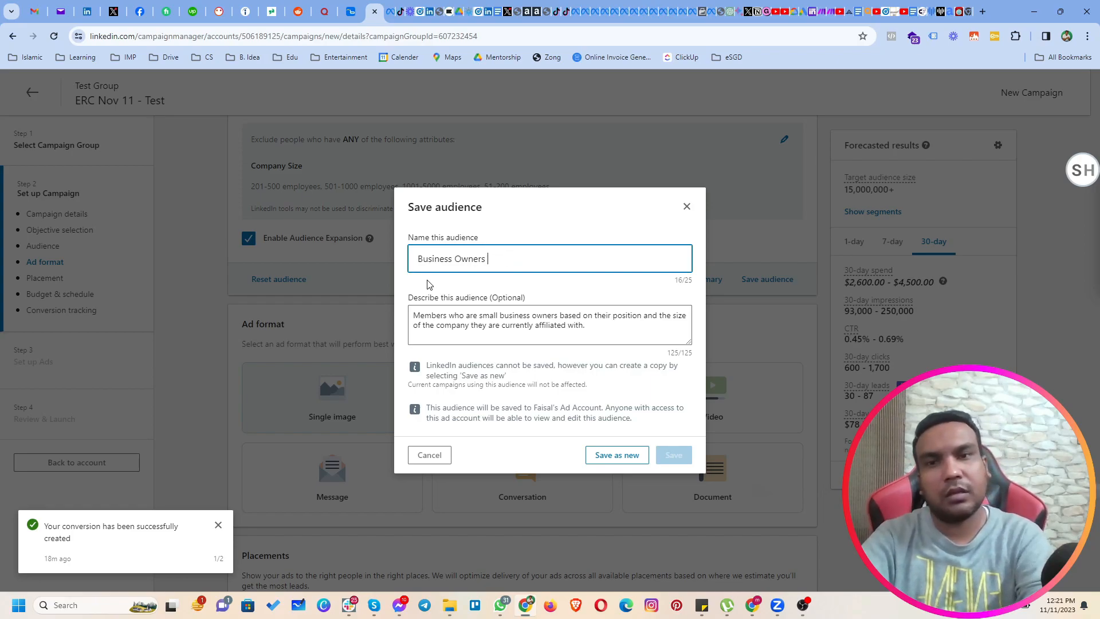
text(MKT)
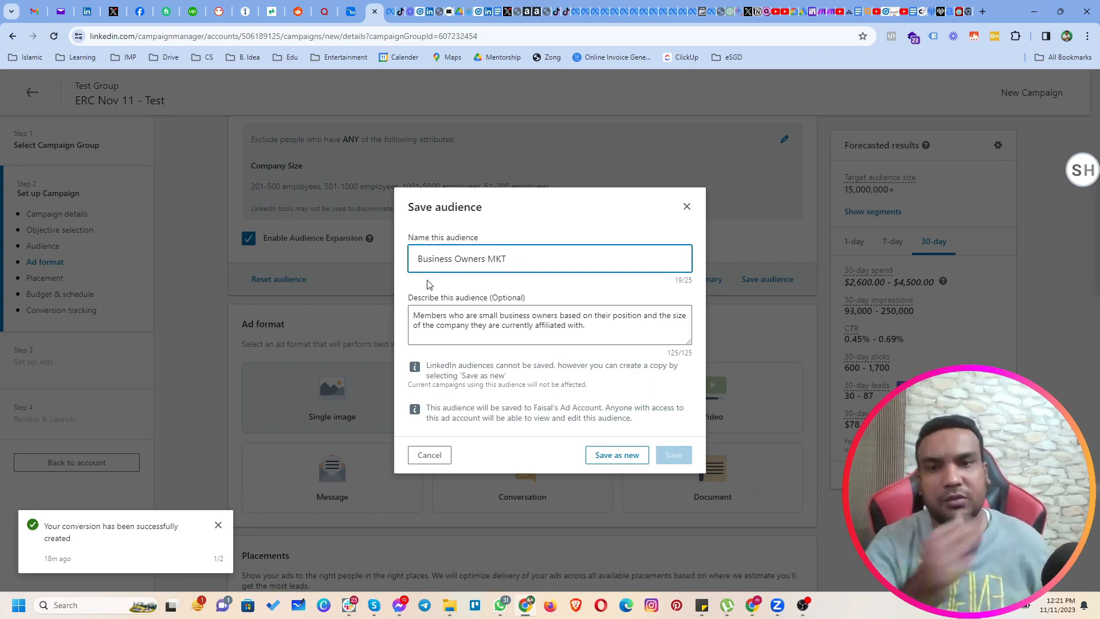
Clear the audience description and save the audience as a new one.
click(608, 331)
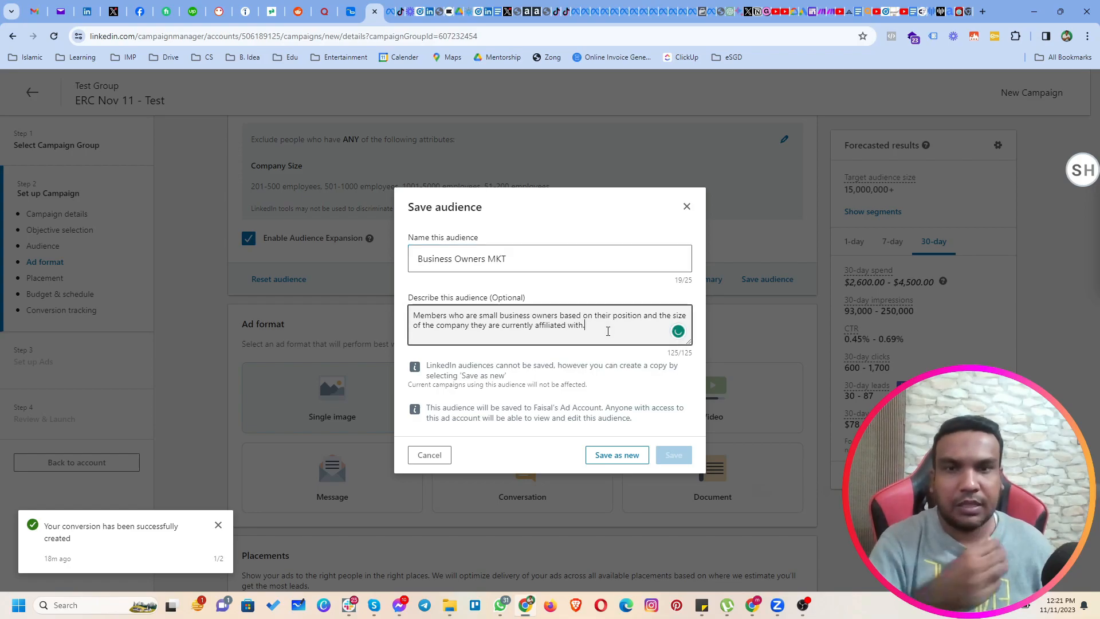
key(ctrl+a)
key(BackSpace)
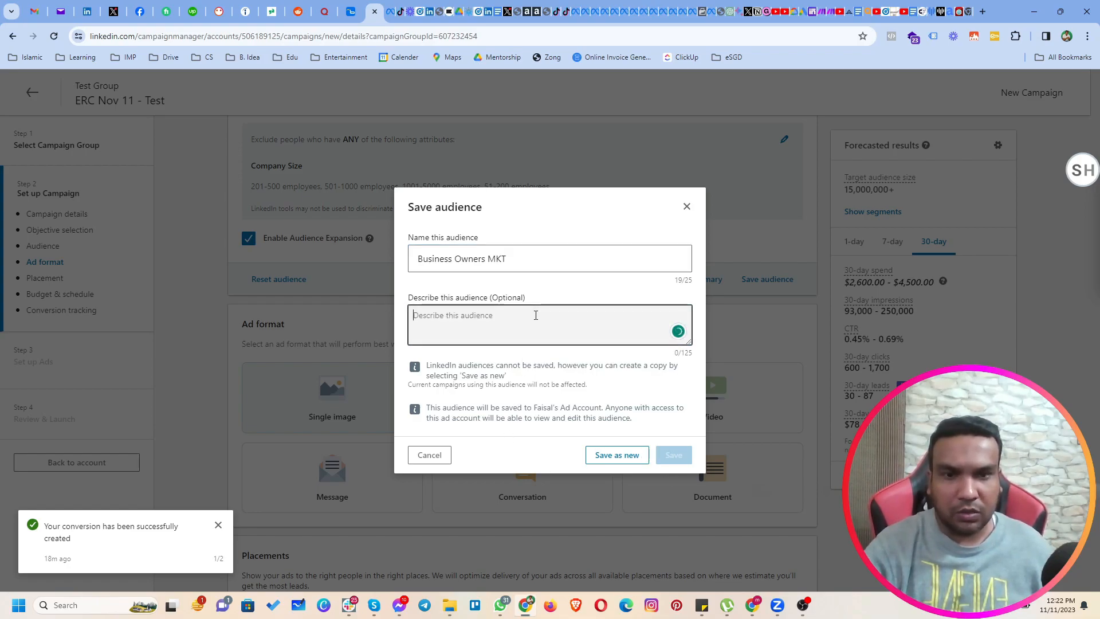
click(595, 455)
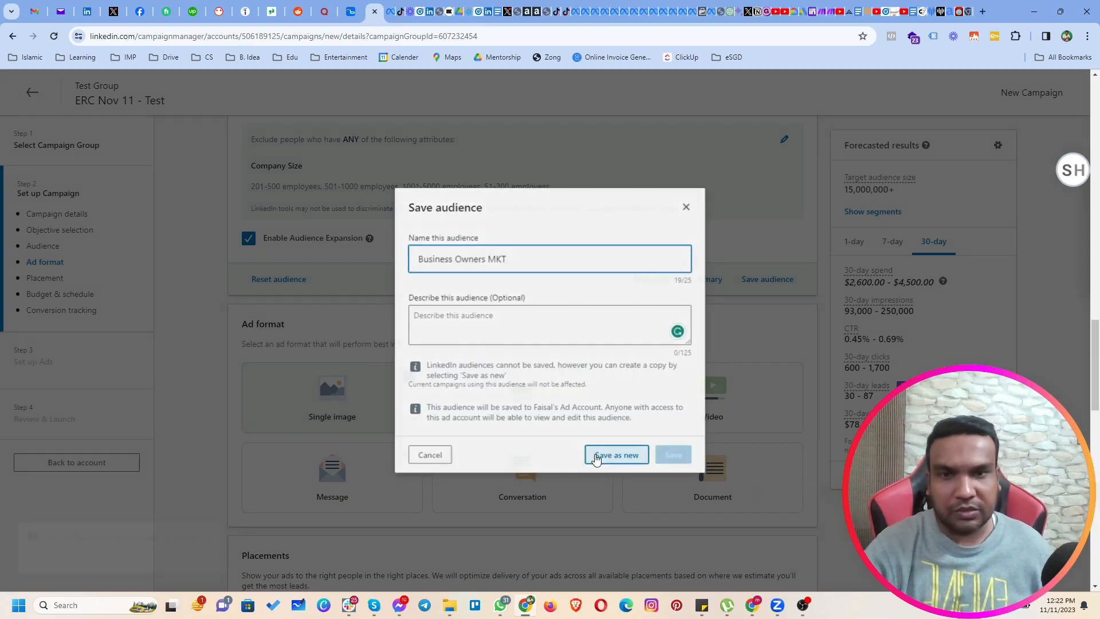
Review the ad format choices and the LinkedIn and LinkedIn Audience Network placement options.
scroll(516, 390, up, 1)
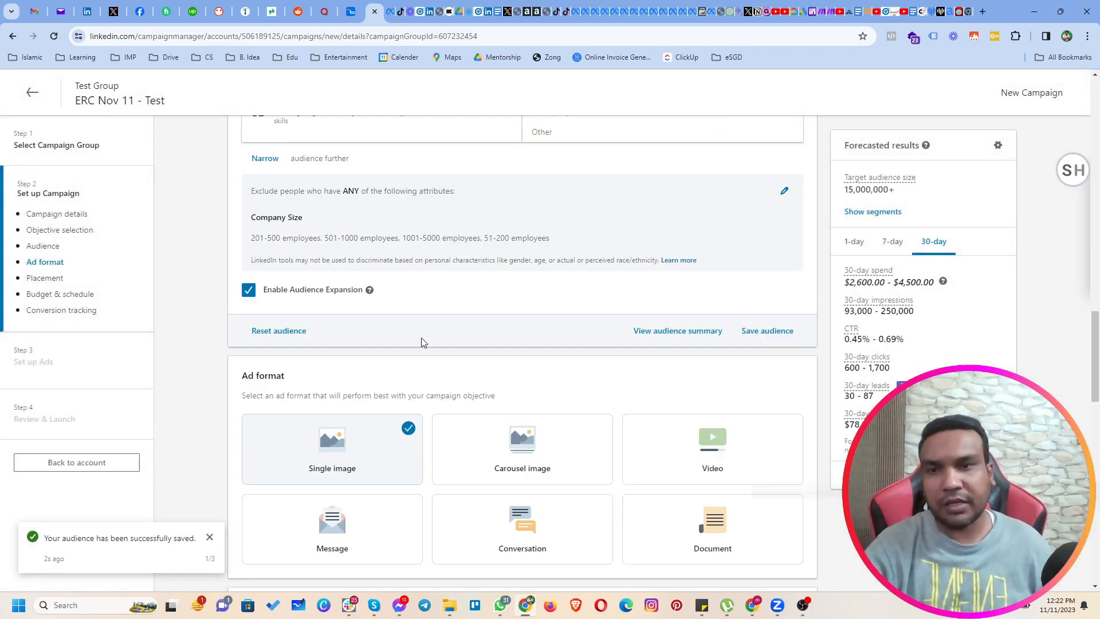
scroll(422, 342, down, 1)
scroll(422, 340, down, 4)
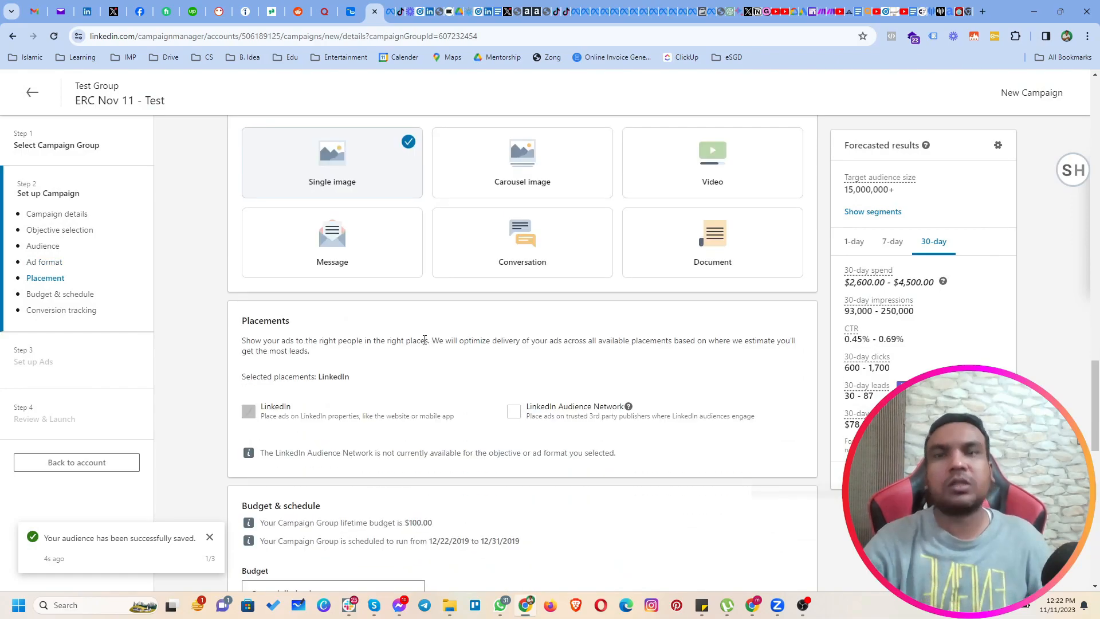
scroll(458, 333, up, 1)
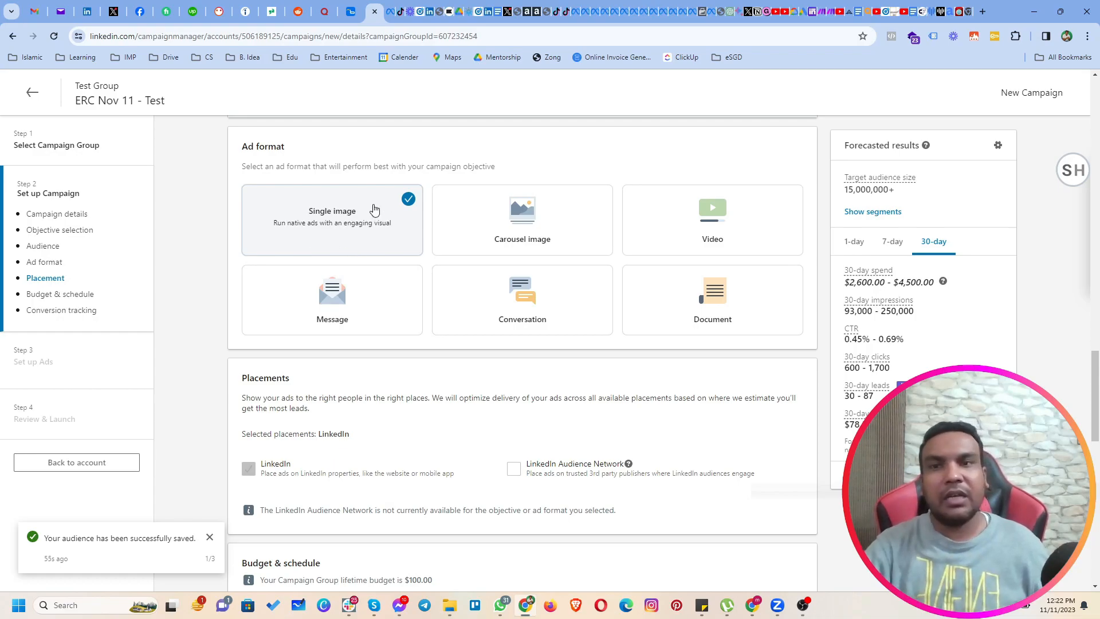
scroll(346, 237, down, 4)
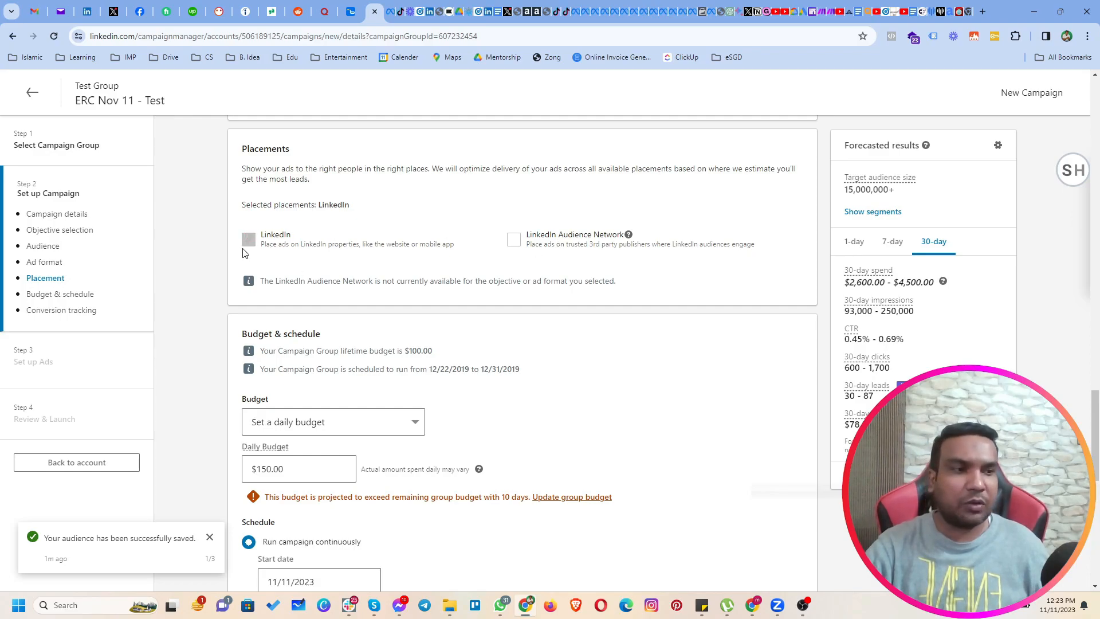
Set the campaign's daily budget to $10.00.
scroll(264, 306, down, 1)
scroll(266, 317, down, 1)
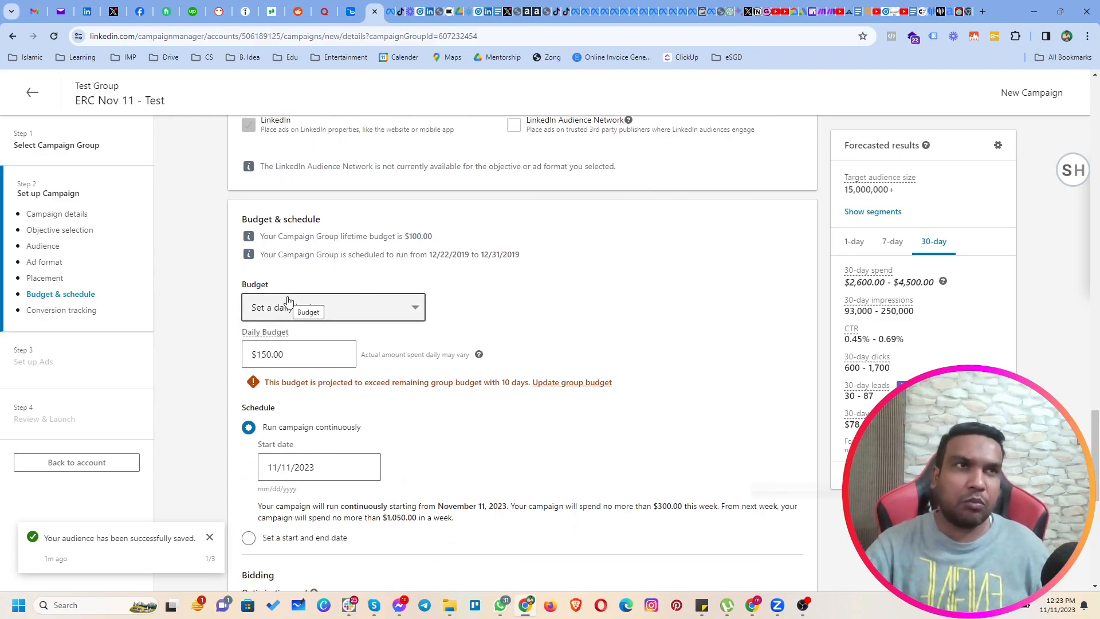
triple_click(286, 355)
text(10)
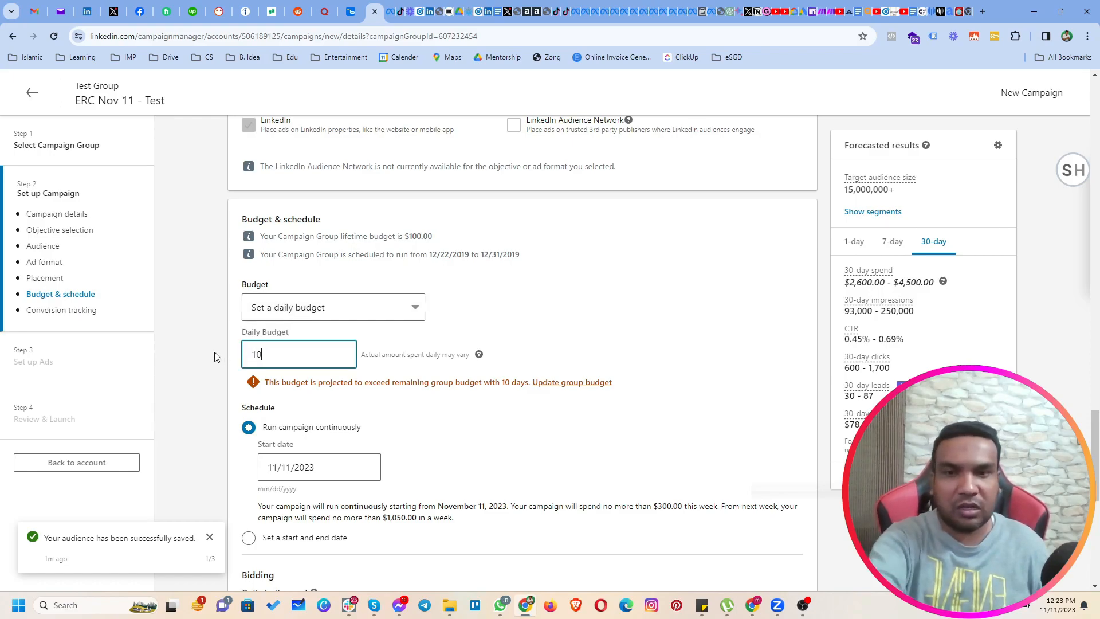
click(179, 364)
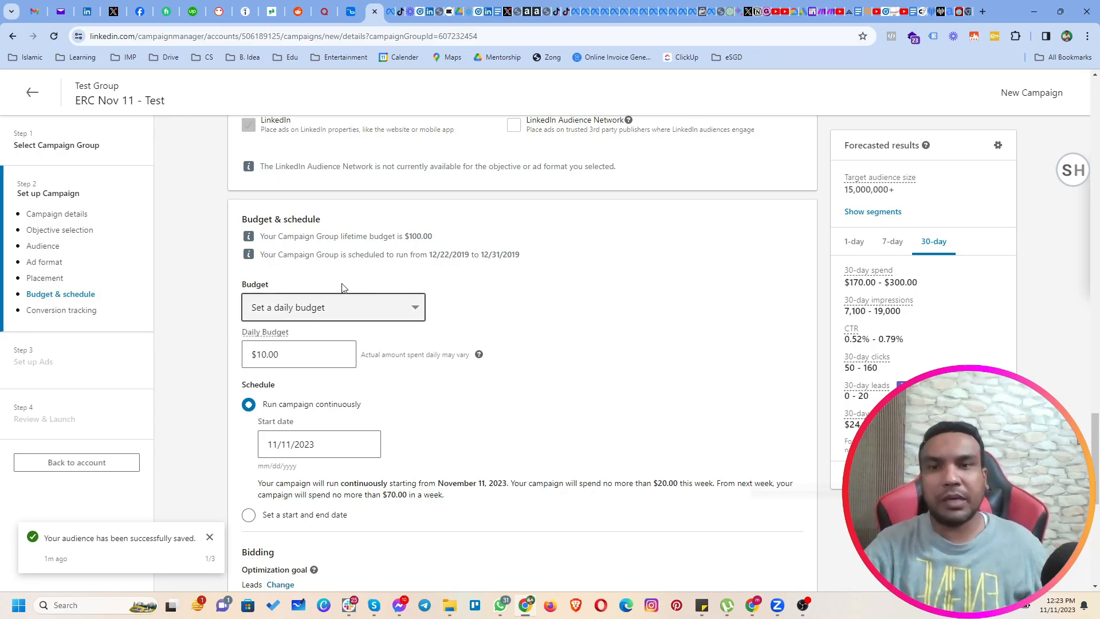
Change the budget type to both a daily and lifetime budget, and set the lifetime budget to $100.00.
click(330, 301)
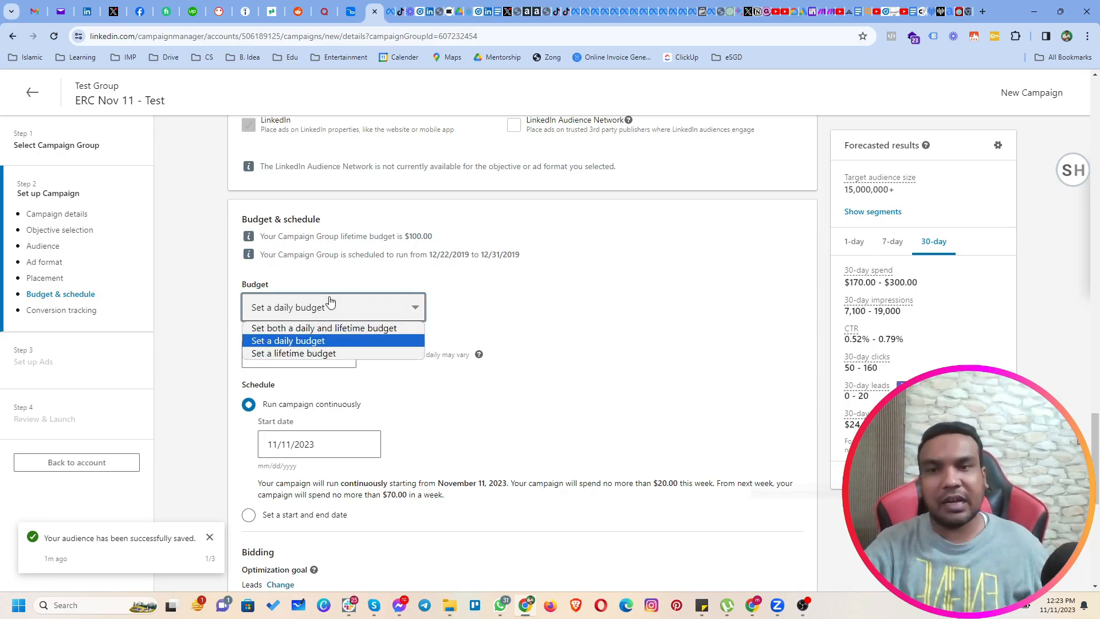
click(350, 333)
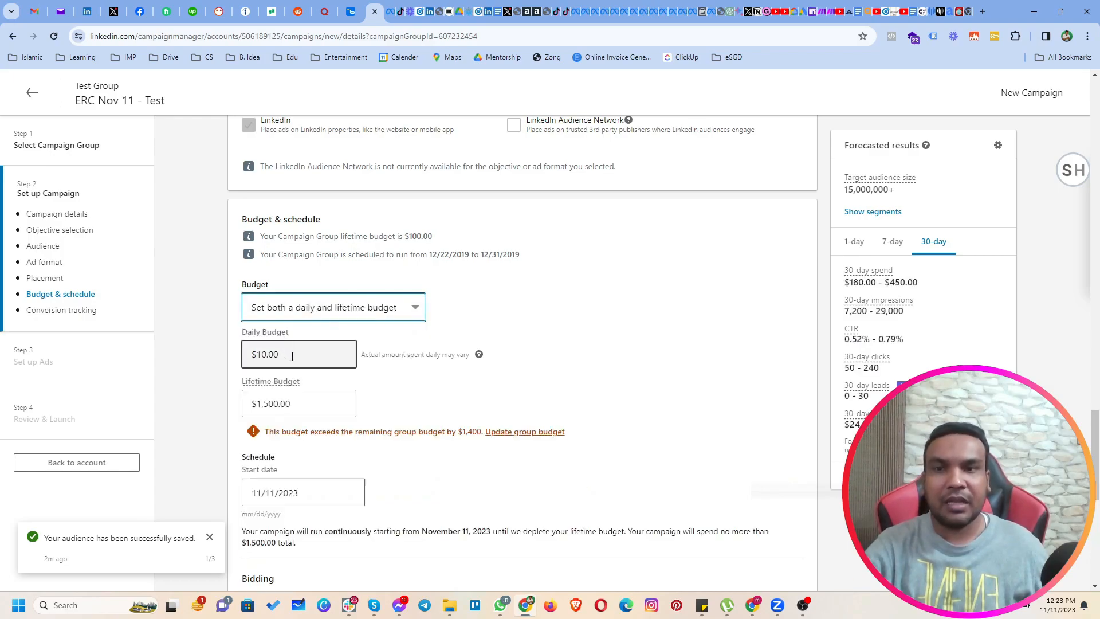
click(275, 404)
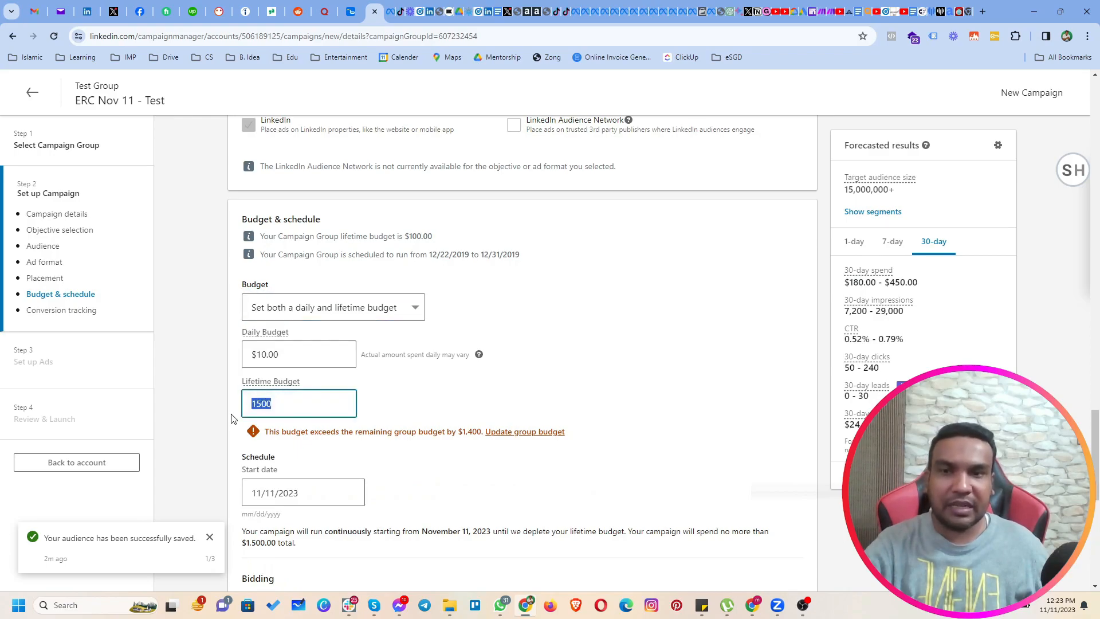
text(100)
click(212, 410)
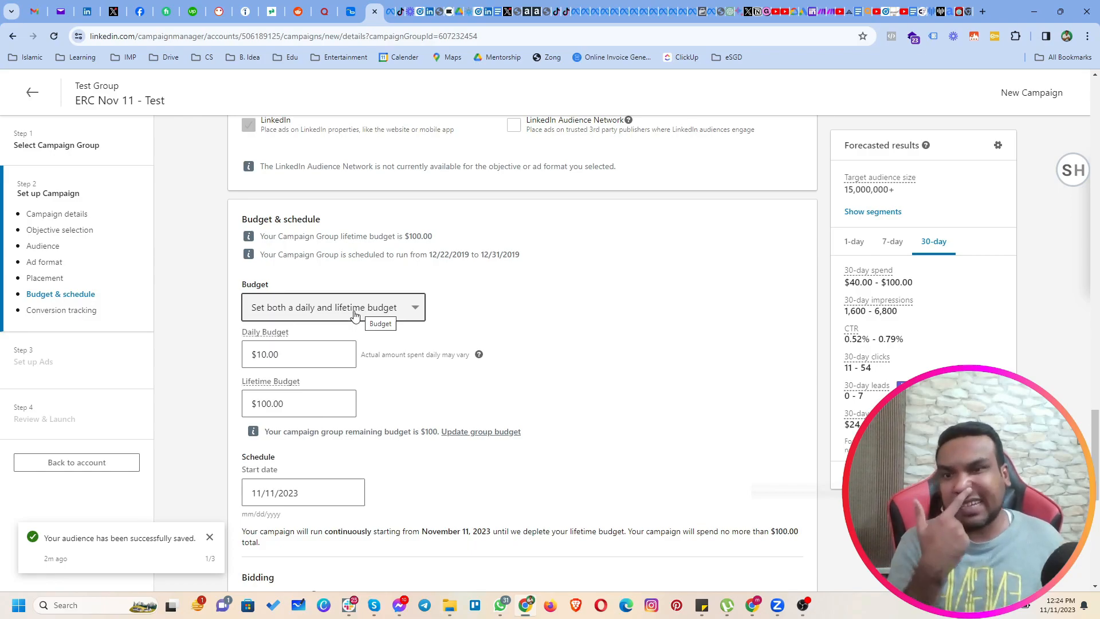
Set the campaign schedule's start date to 11/13/2023.
scroll(389, 397, down, 4)
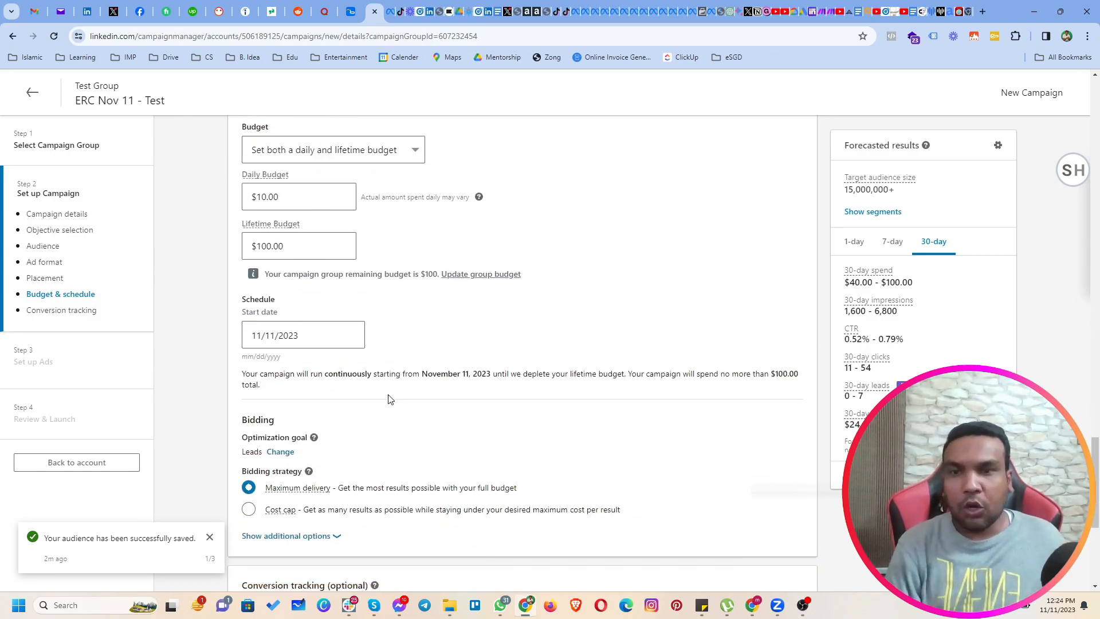
click(355, 263)
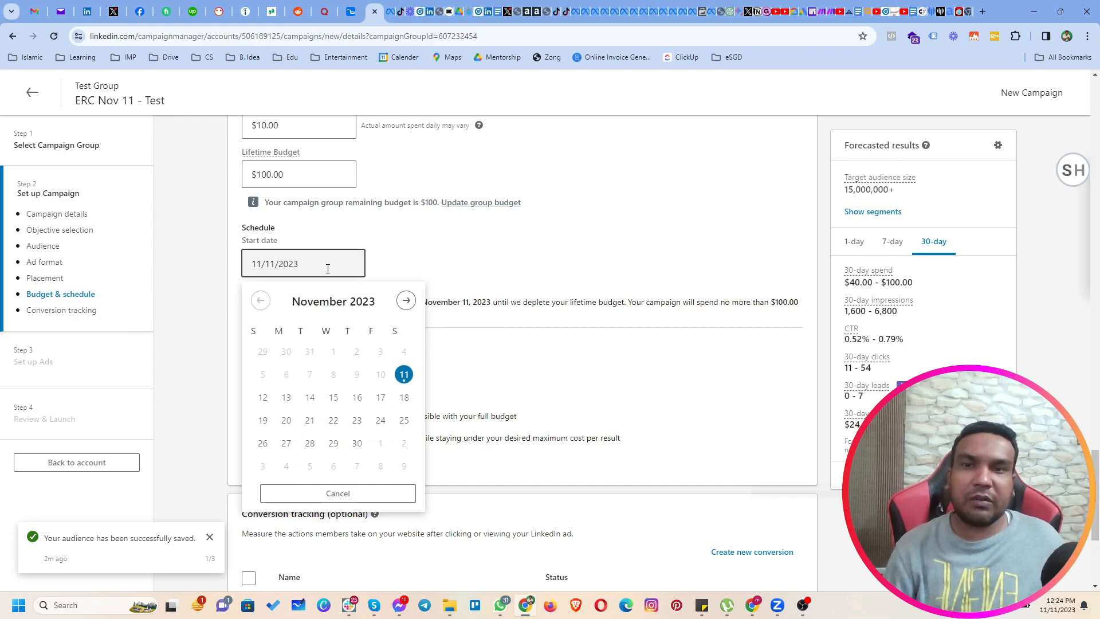
click(289, 397)
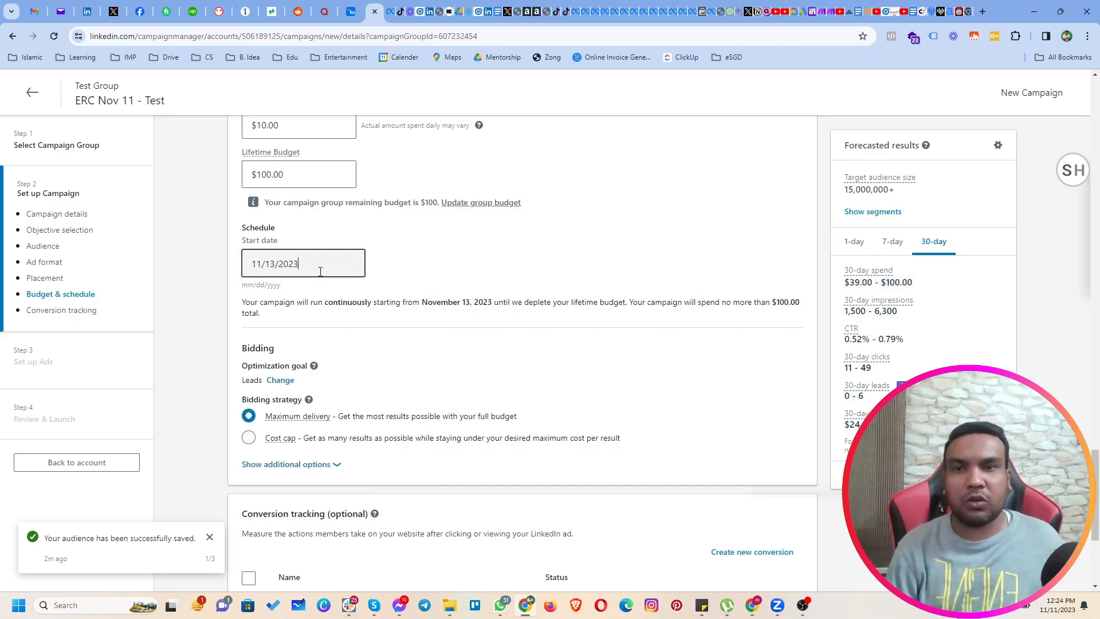
Show the additional bidding strategy options and examine the Manual bidding (Enhanced) choice.
scroll(336, 338, down, 2)
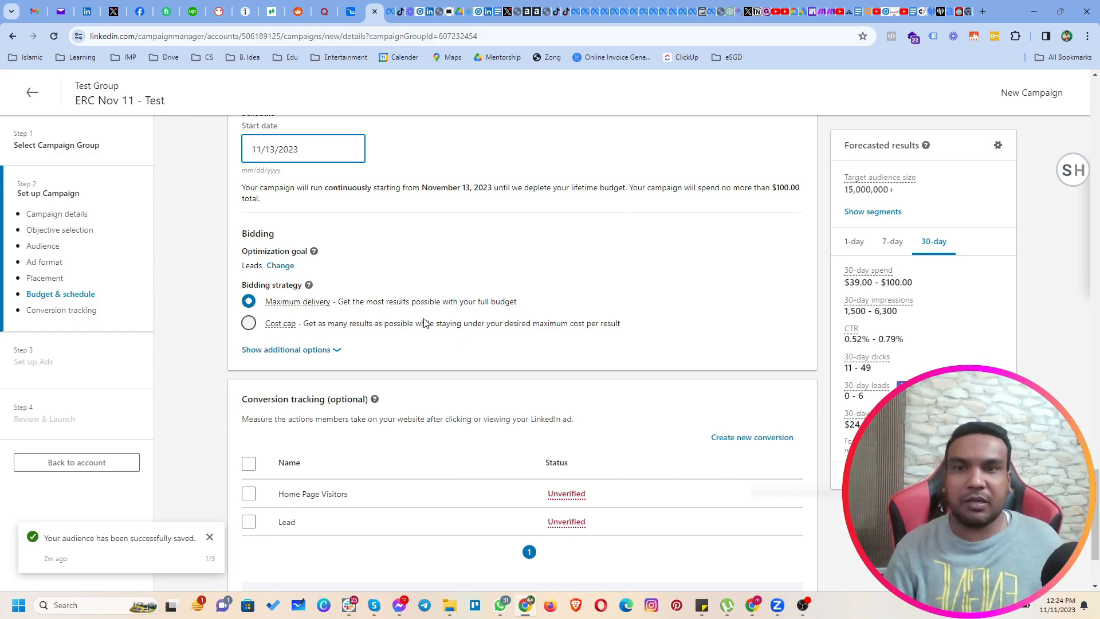
click(315, 352)
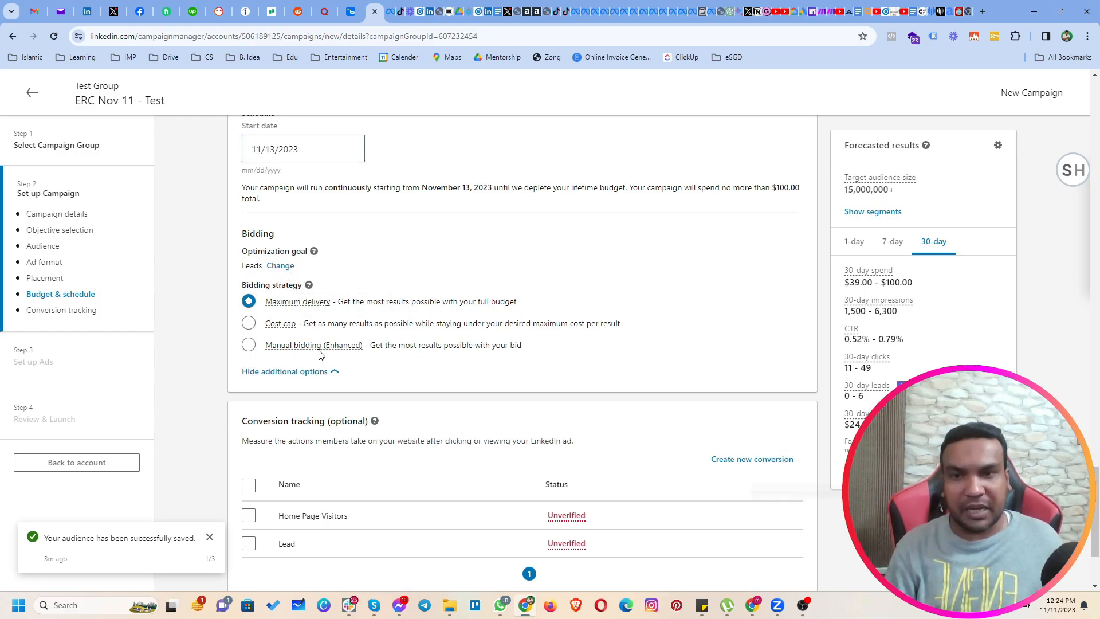
mouse_move(312, 349)
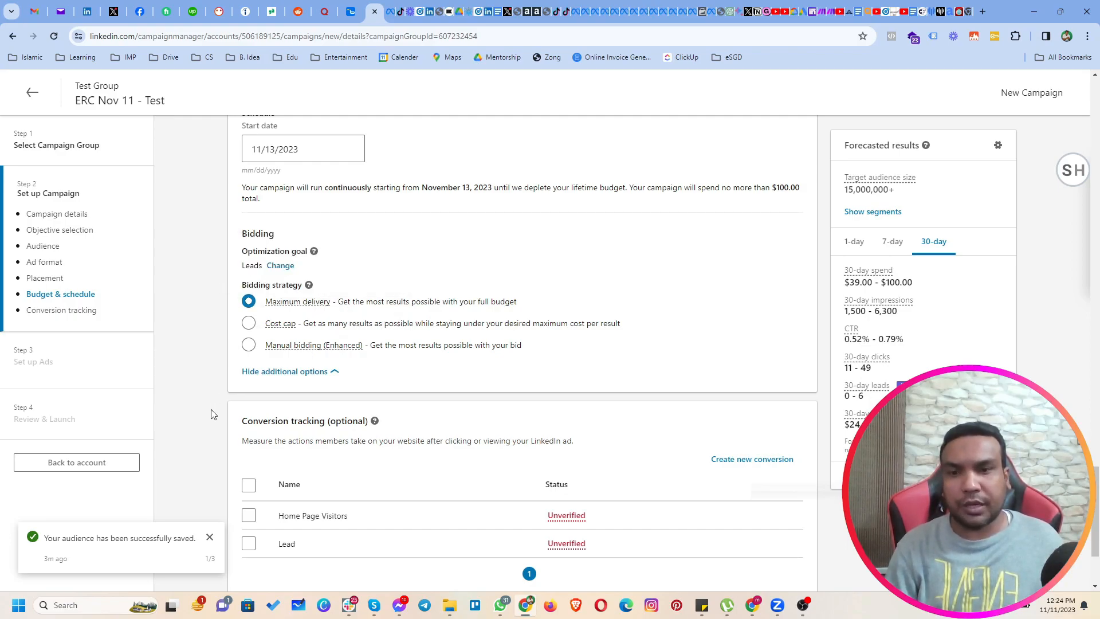
Leave the optional conversion tracking unselected and save the campaign settings to continue to the ad setup.
scroll(210, 415, down, 2)
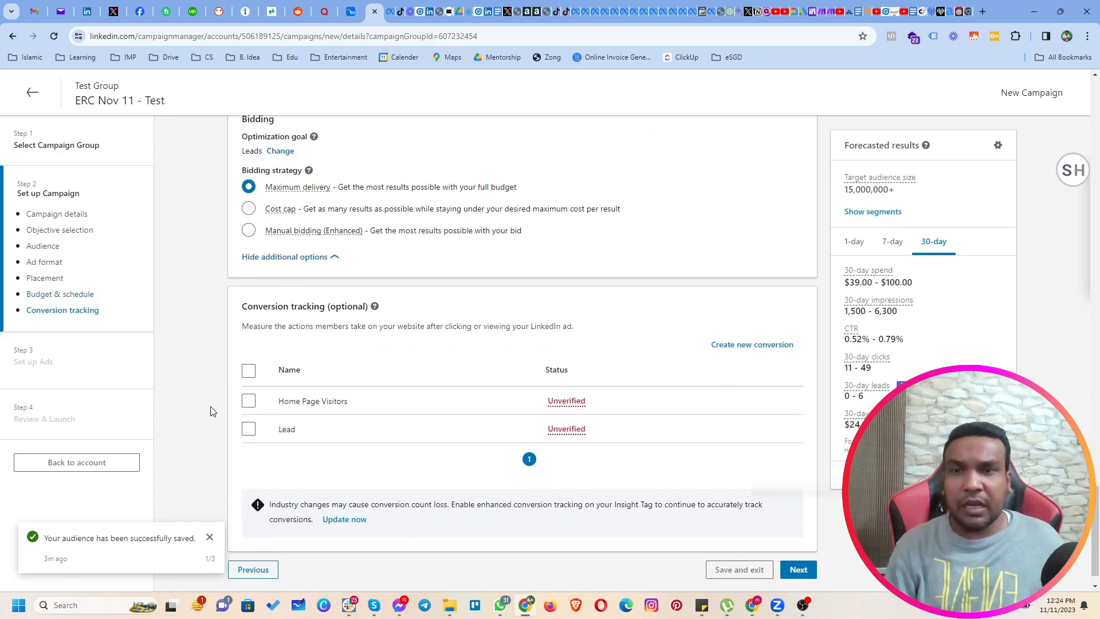
drag(243, 309, 366, 312)
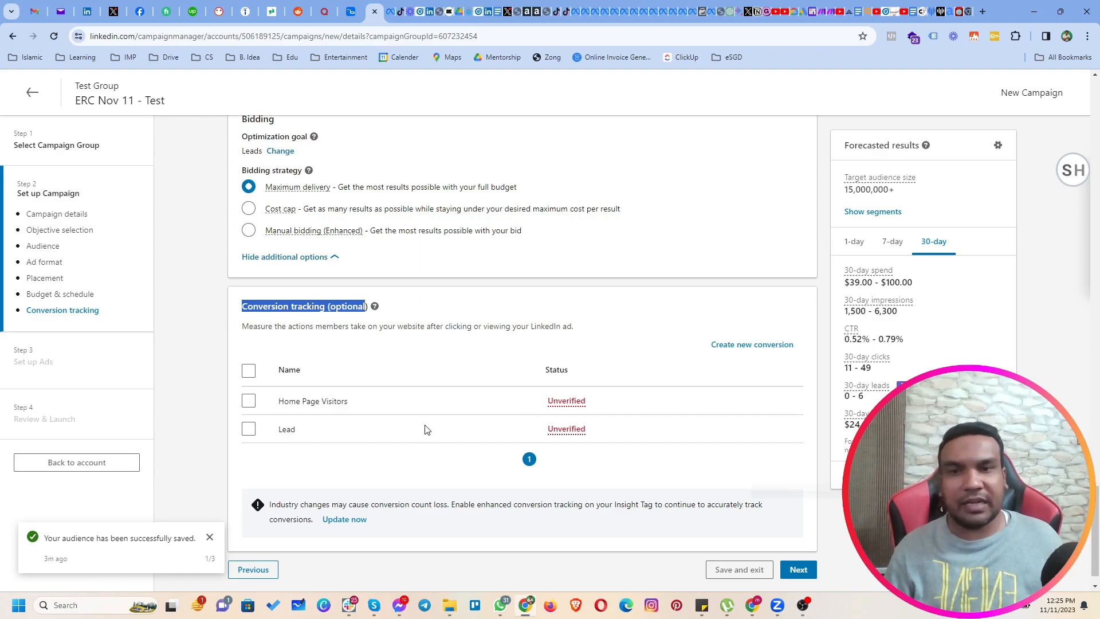
click(799, 577)
click(851, 541)
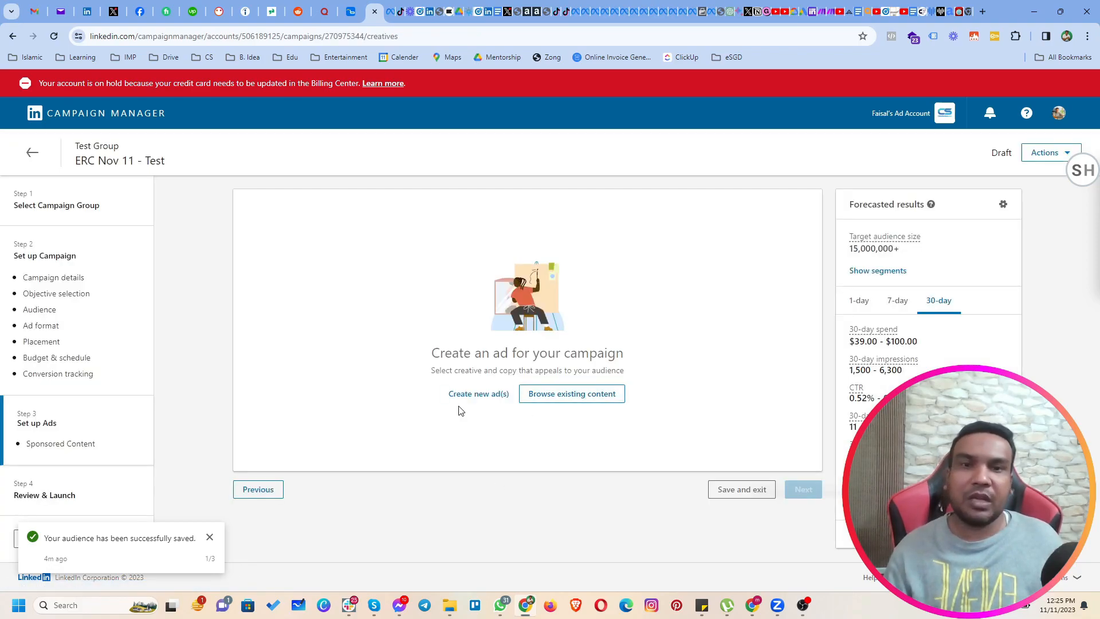
Browse the existing Direct Sponsored and Company Page posts in the content library, and return to the ad setup without choosing one.
click(579, 400)
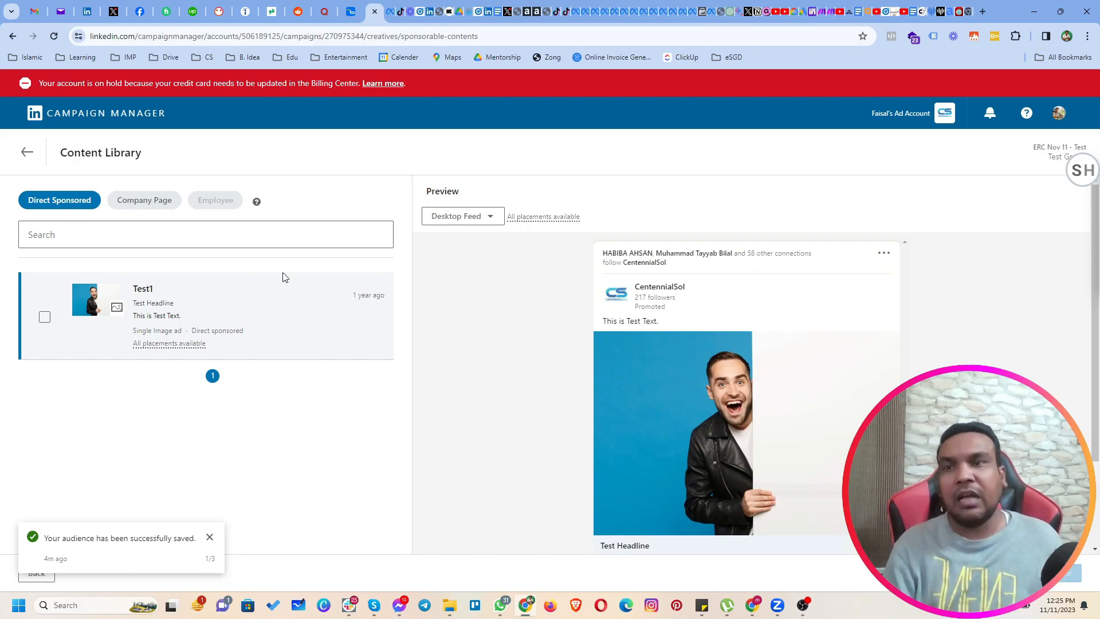
click(142, 208)
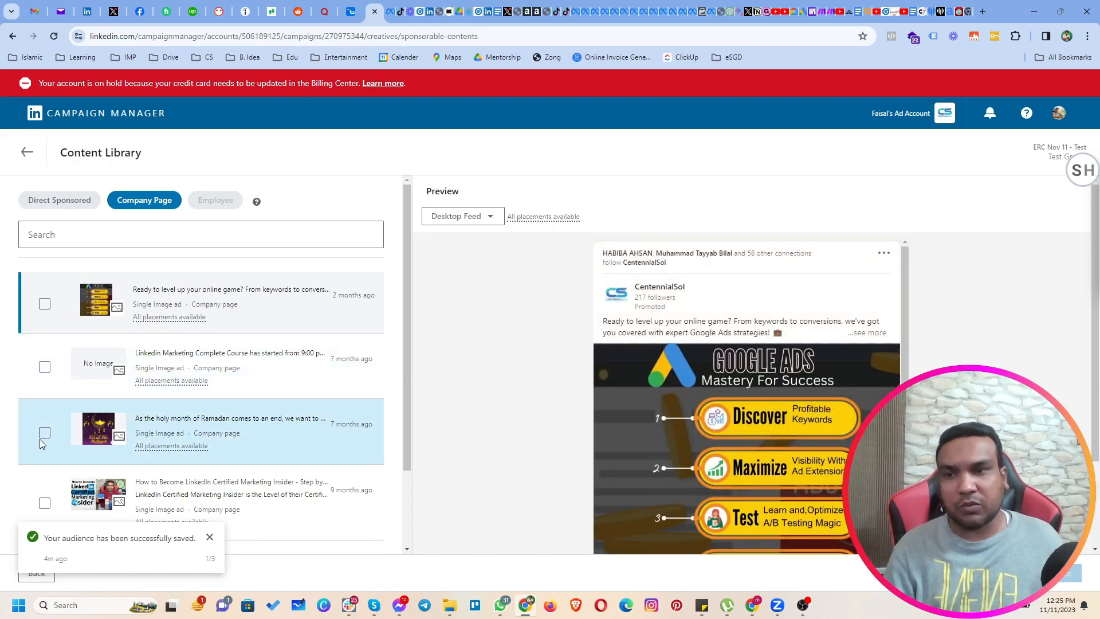
click(45, 502)
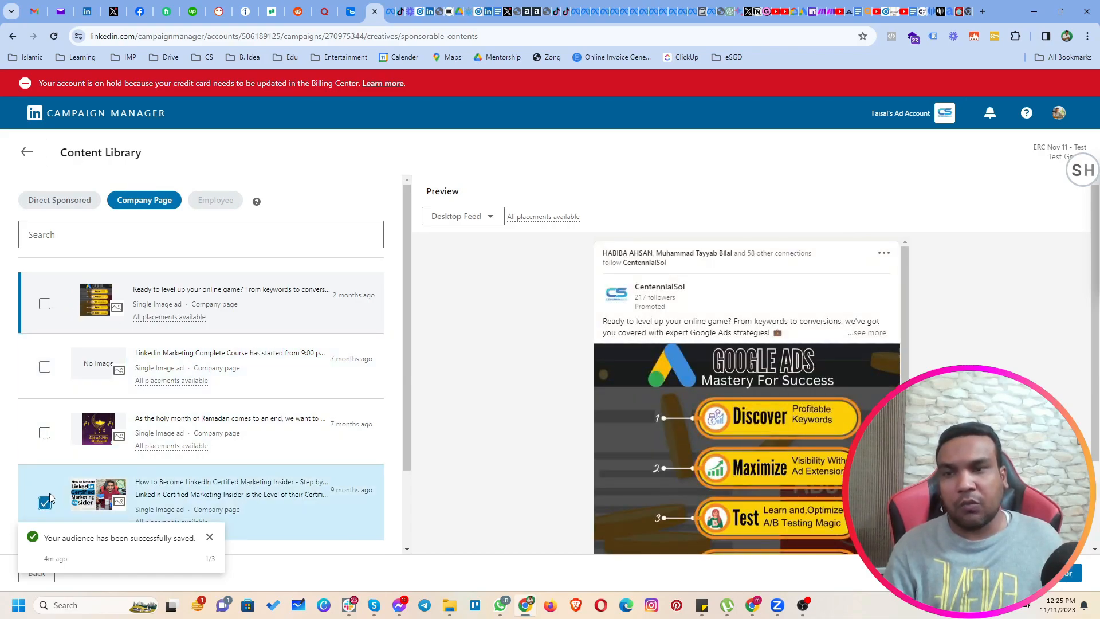
scroll(75, 401, down, 1)
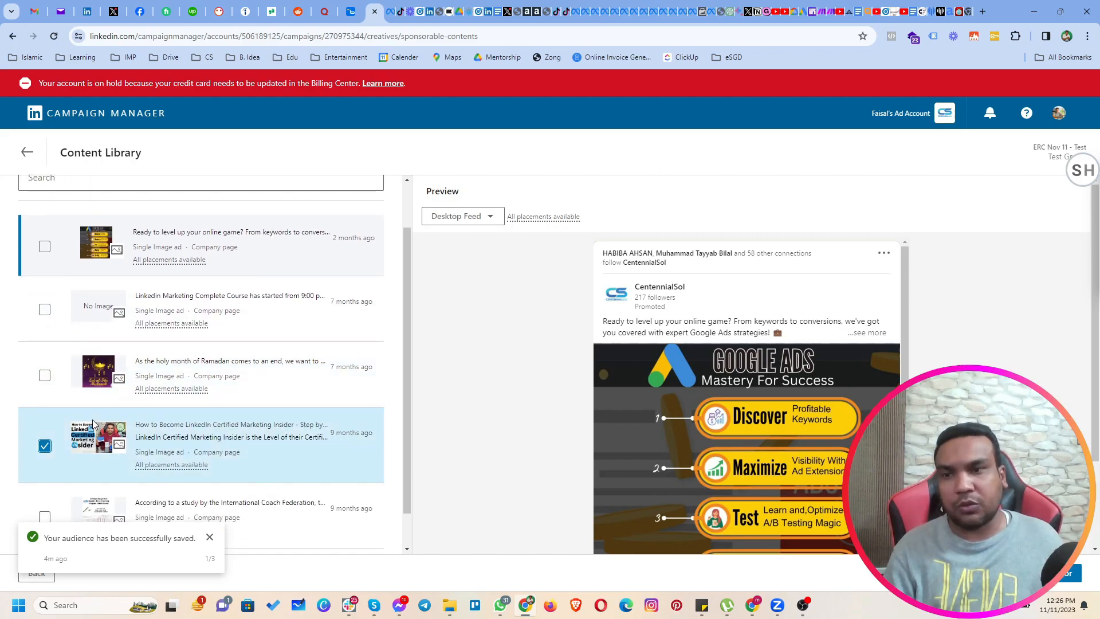
scroll(69, 452, up, 1)
click(45, 503)
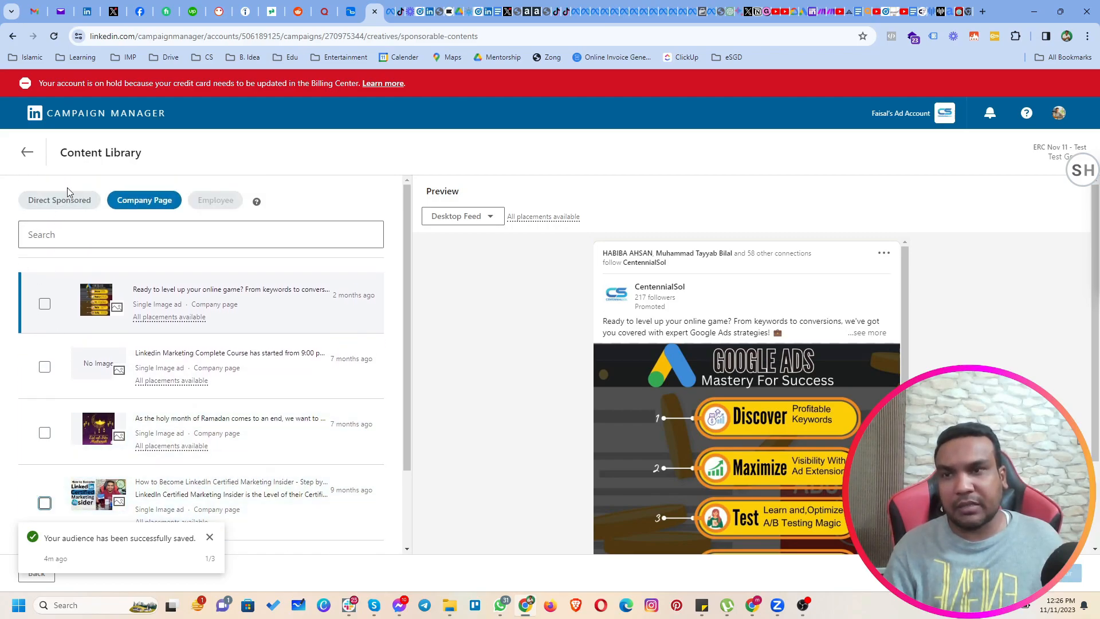
click(27, 152)
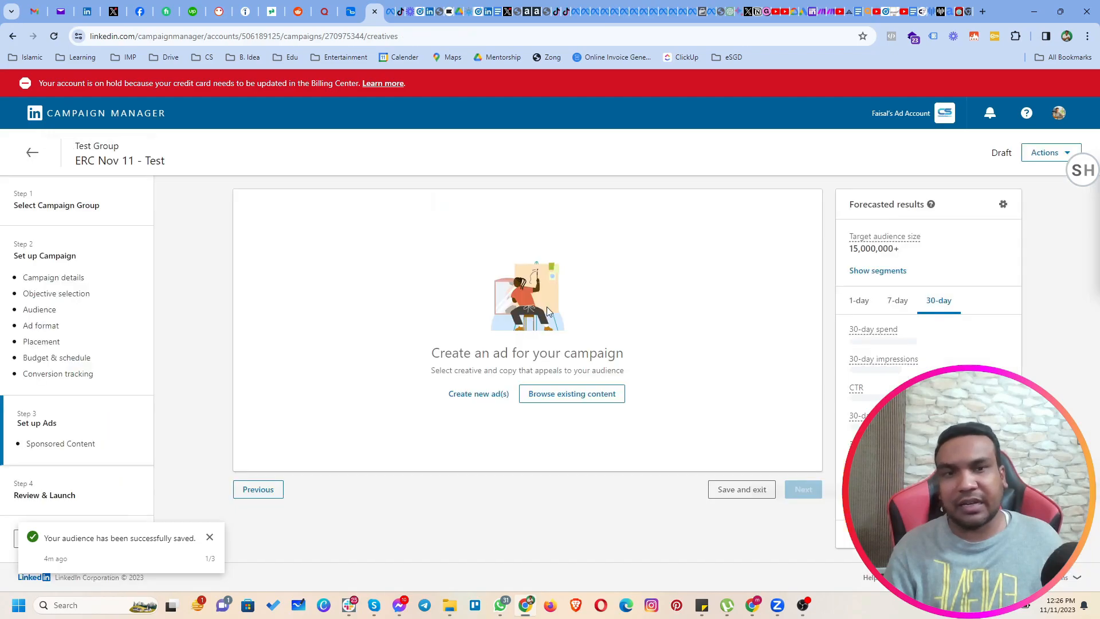
Create a new image ad for the campaign and name it "Single Image 1".
click(470, 397)
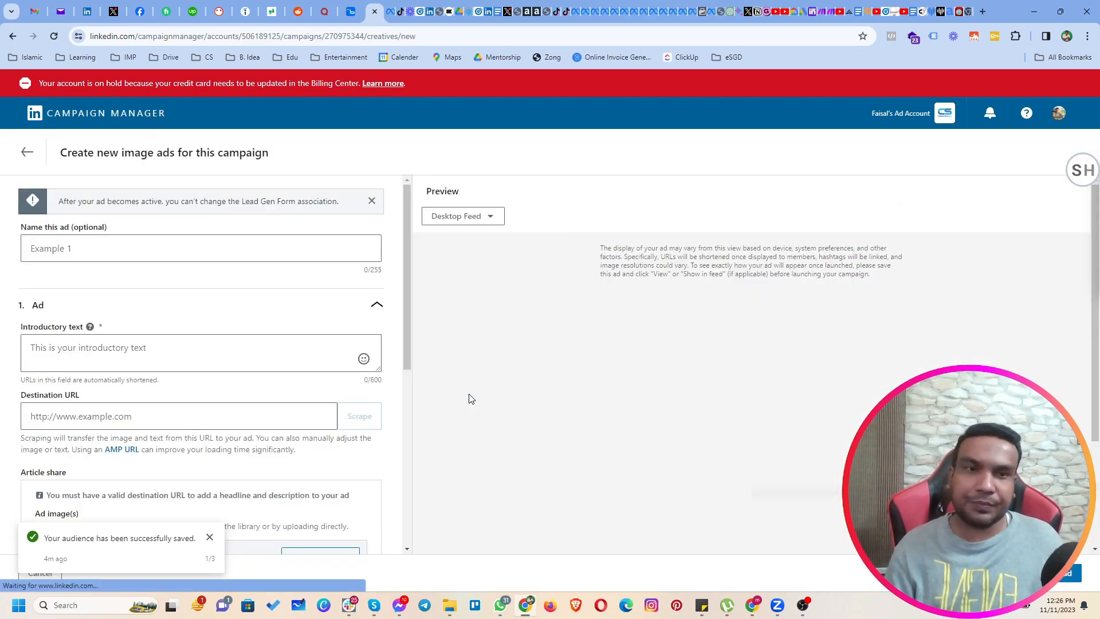
click(84, 254)
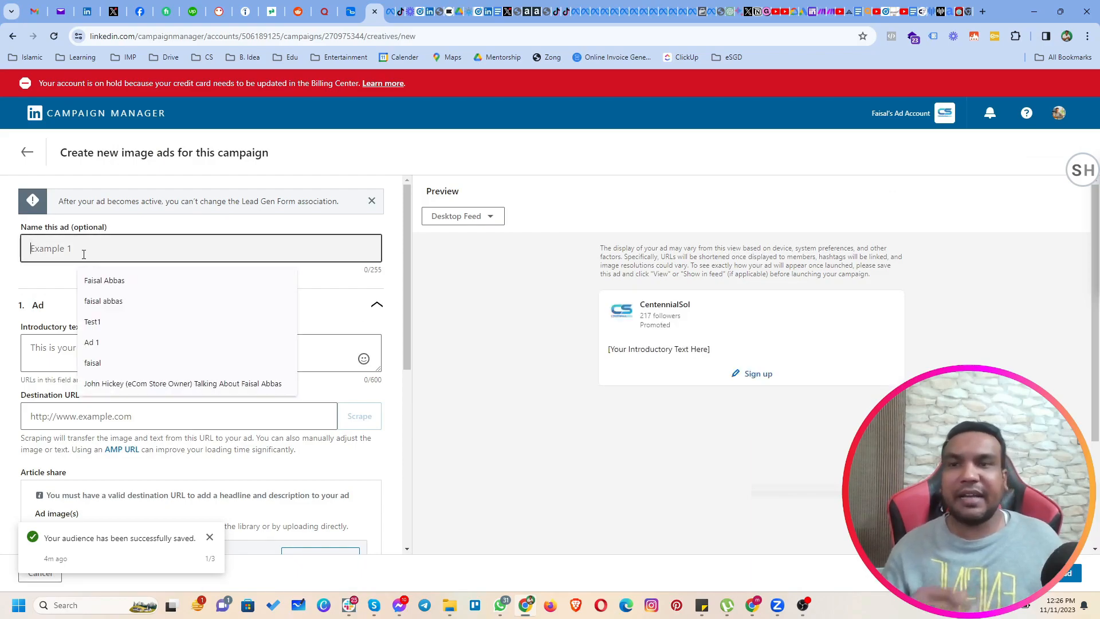
text(S)
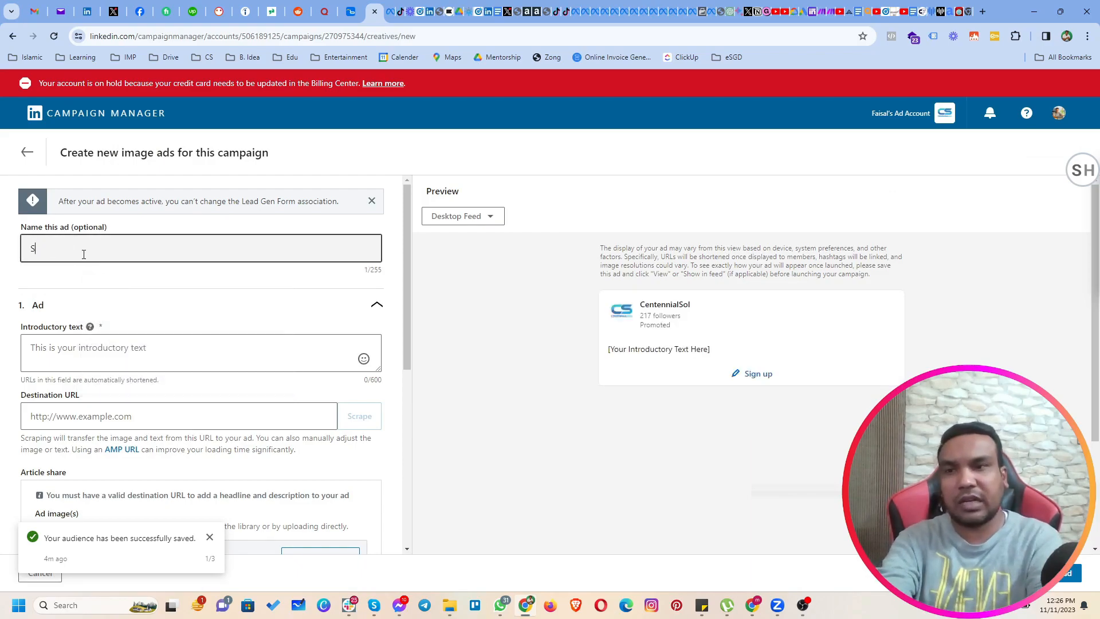
text(ingle Image 1)
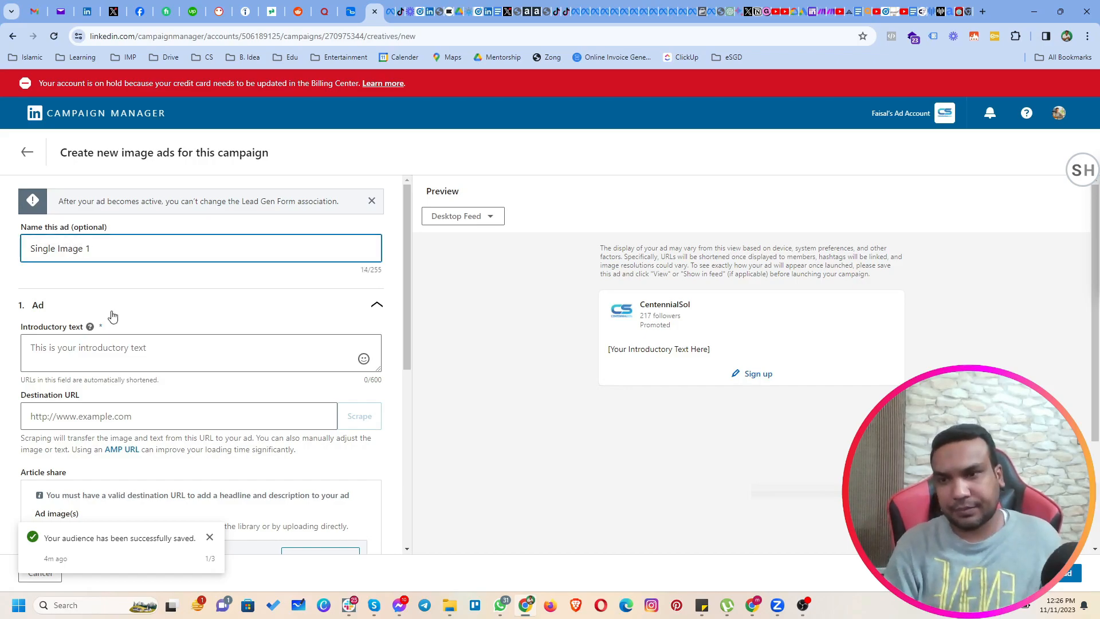
Try "Are you worried about your ads?" as the ad's introductory text and clear it again.
click(134, 350)
scroll(85, 290, down, 1)
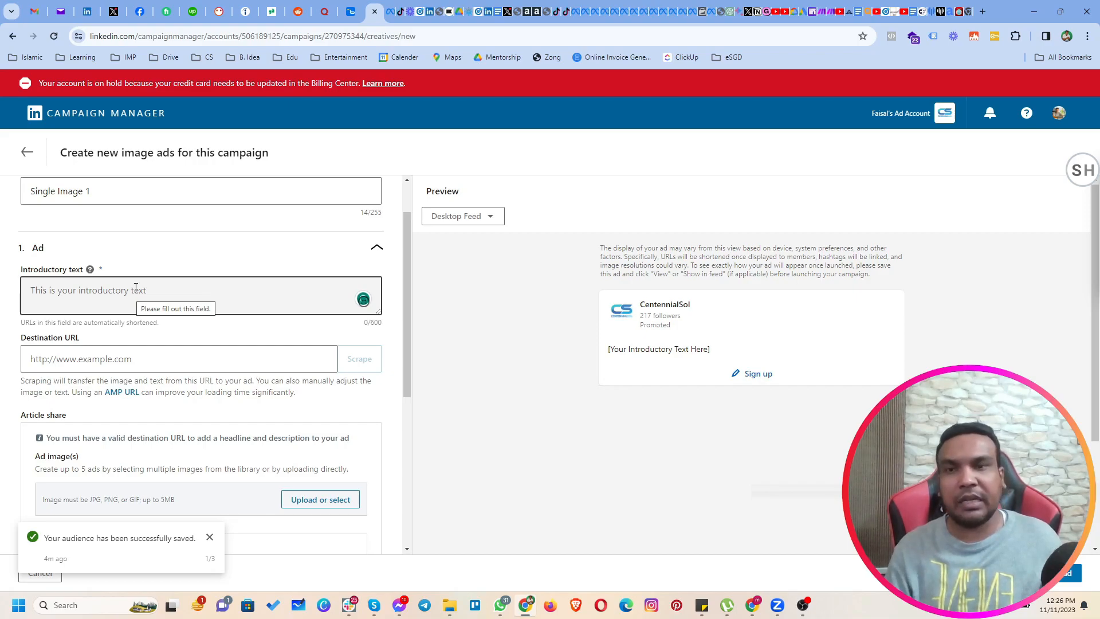
drag(360, 323, 389, 327)
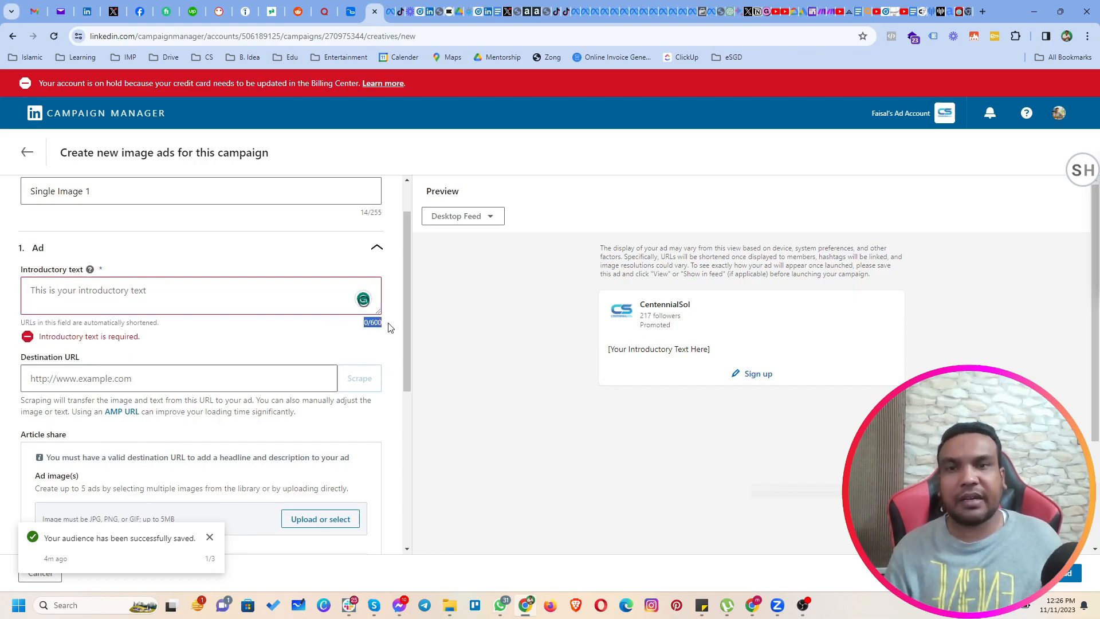
click(214, 300)
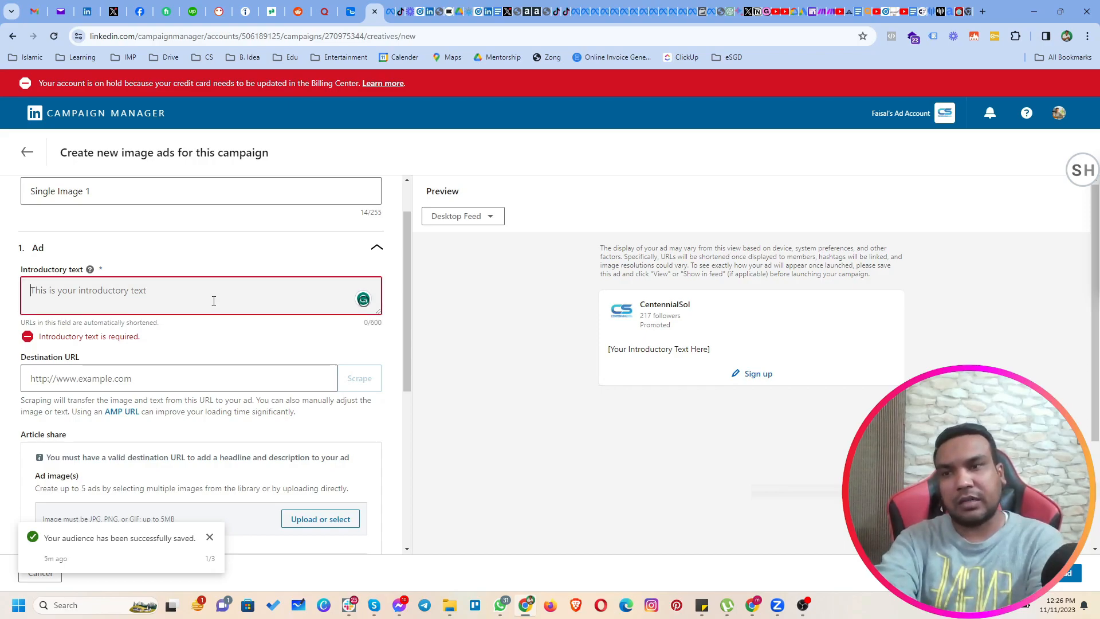
text(Are you worr)
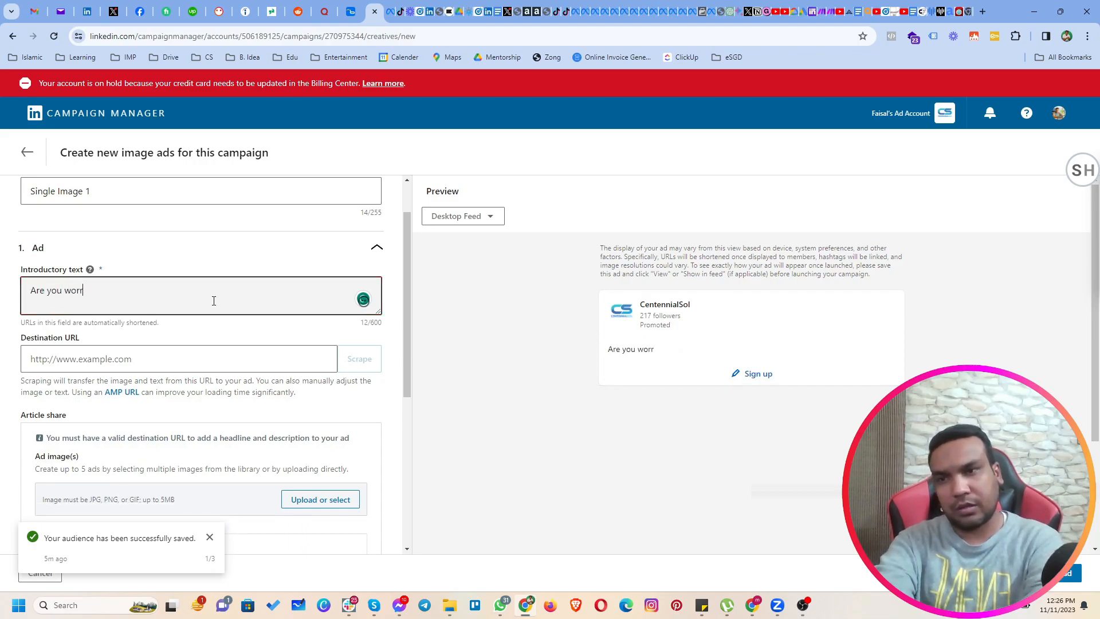
text(ied about your ads?)
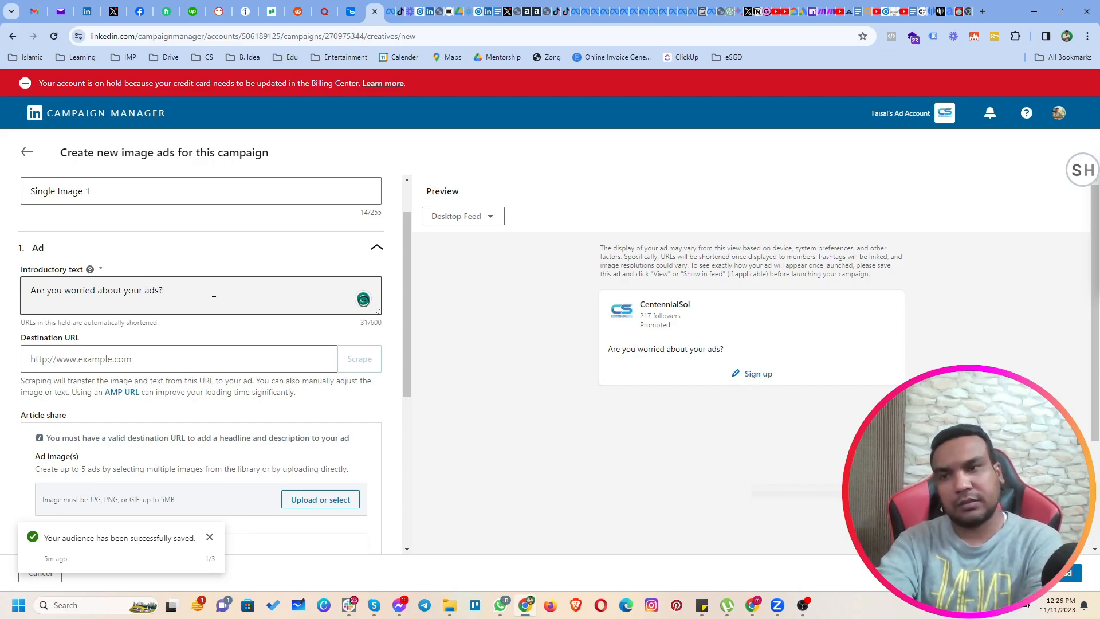
key(ctrl+BackSpace)
key(ctrl+BackSpace)
key(ctrl+BackSpace)
key(ctrl+BackSpace)
key(ctrl+BackSpace)
key(ctrl+BackSpace)
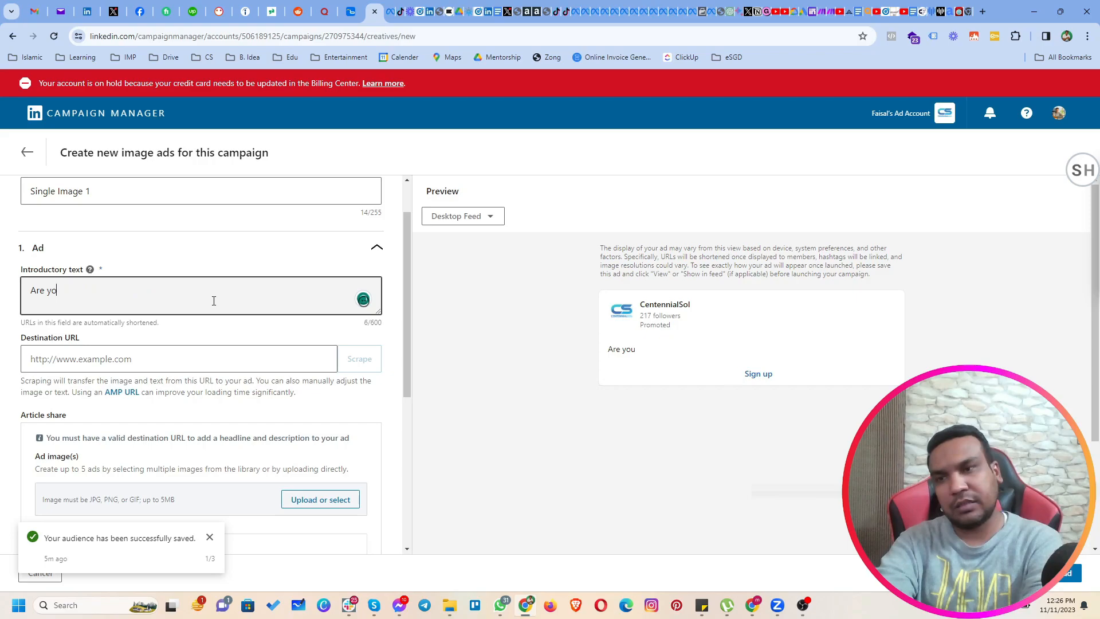
Write the ad's introductory text as: Do you want to increase your sales in this "Holiday Season"?
text(Do you wa)
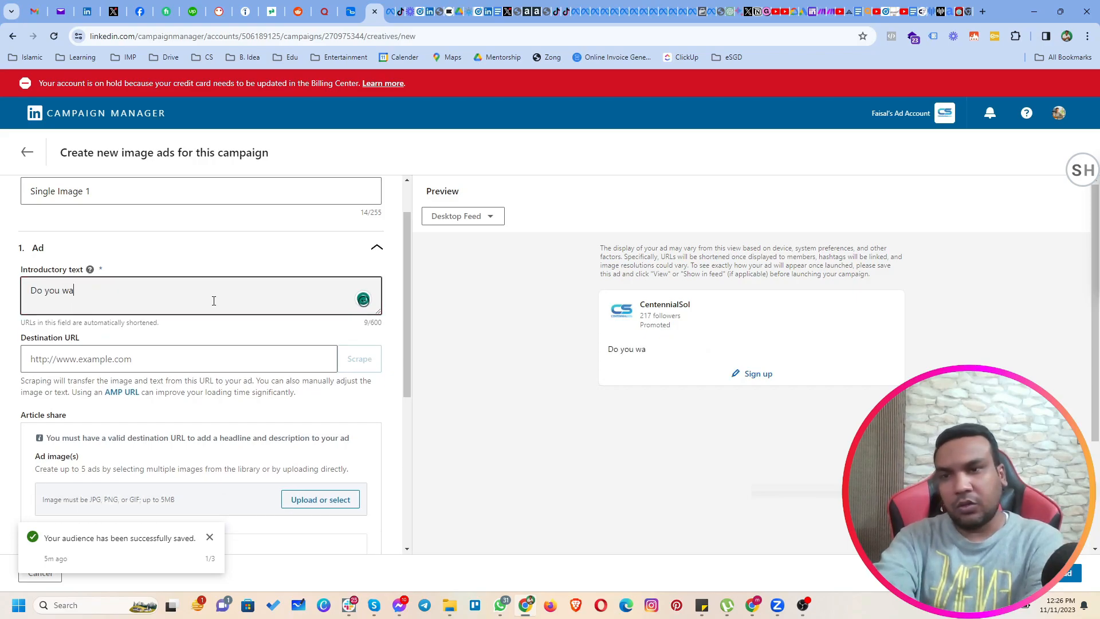
text(nt to increase your sales)
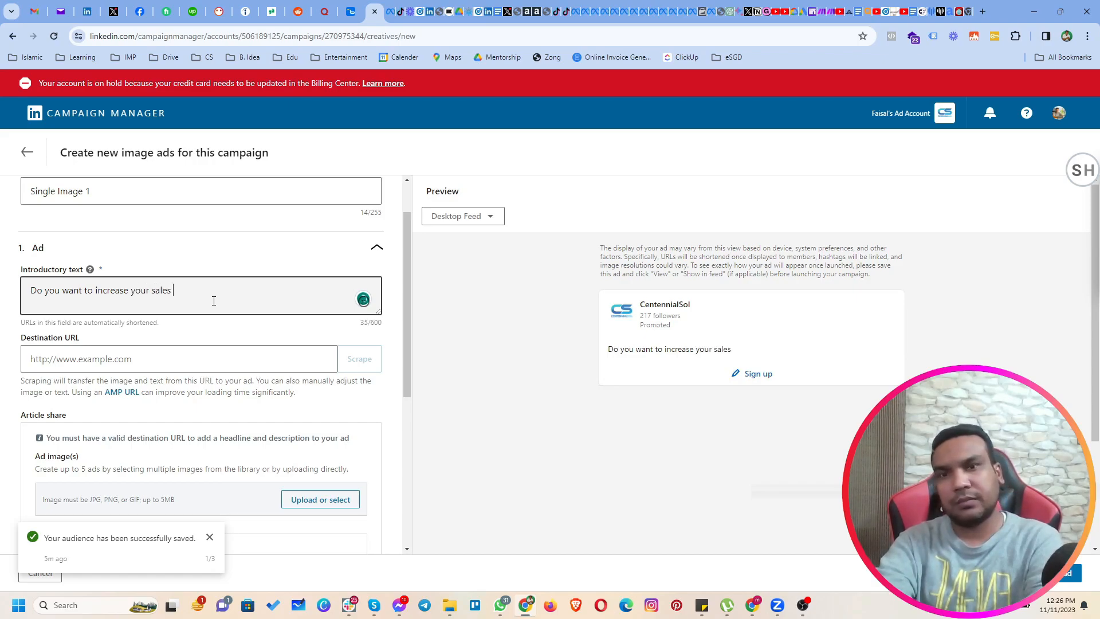
text( in this )
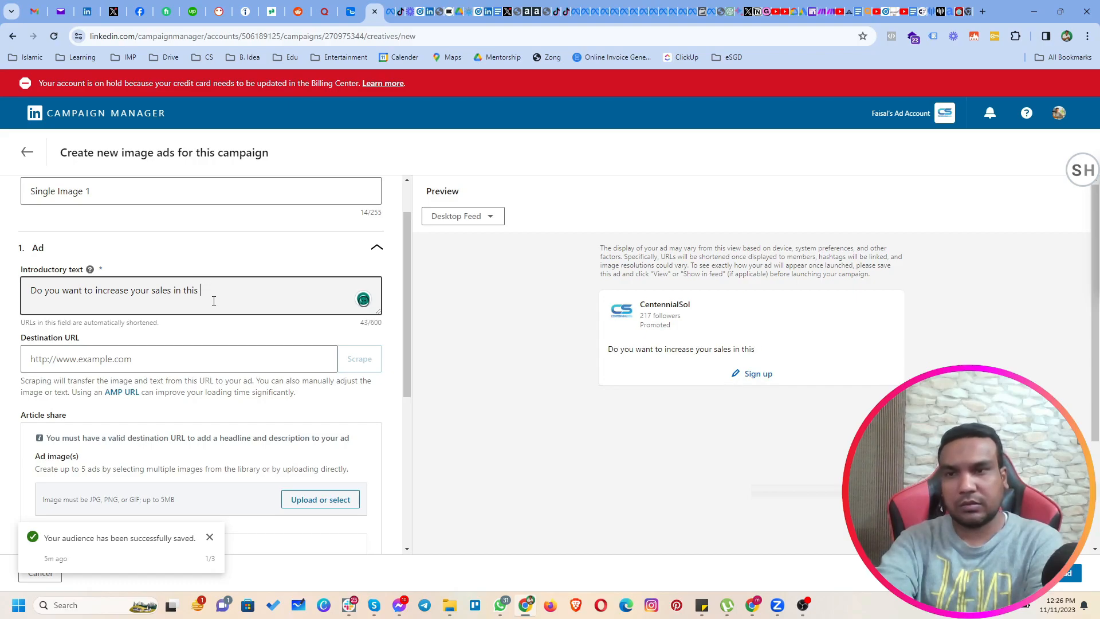
text("Holiday S)
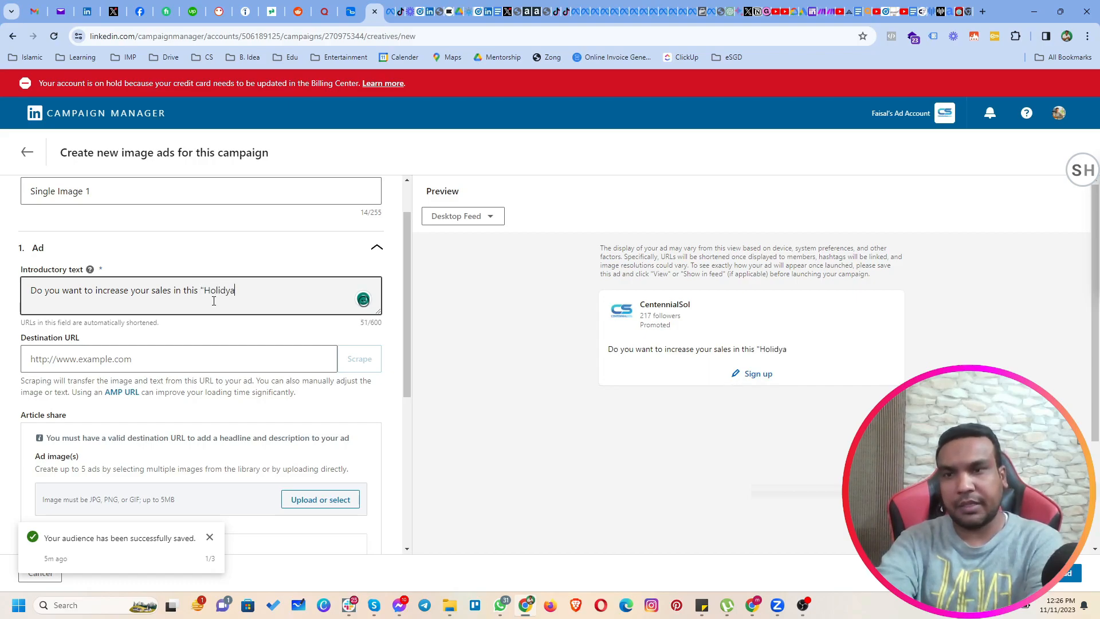
text(easo)
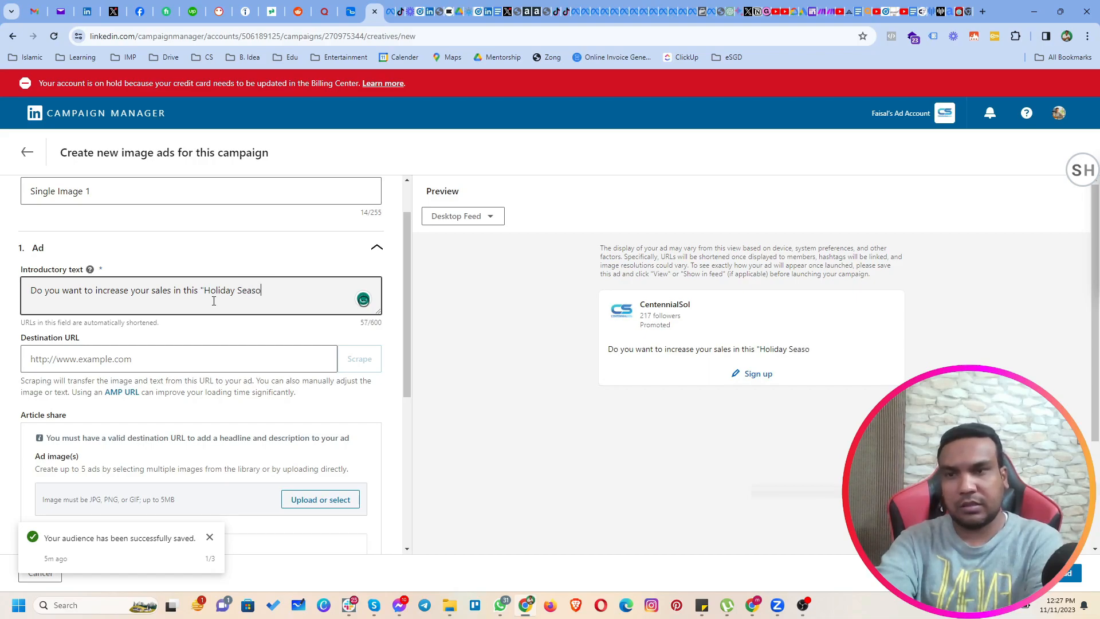
text(n"?)
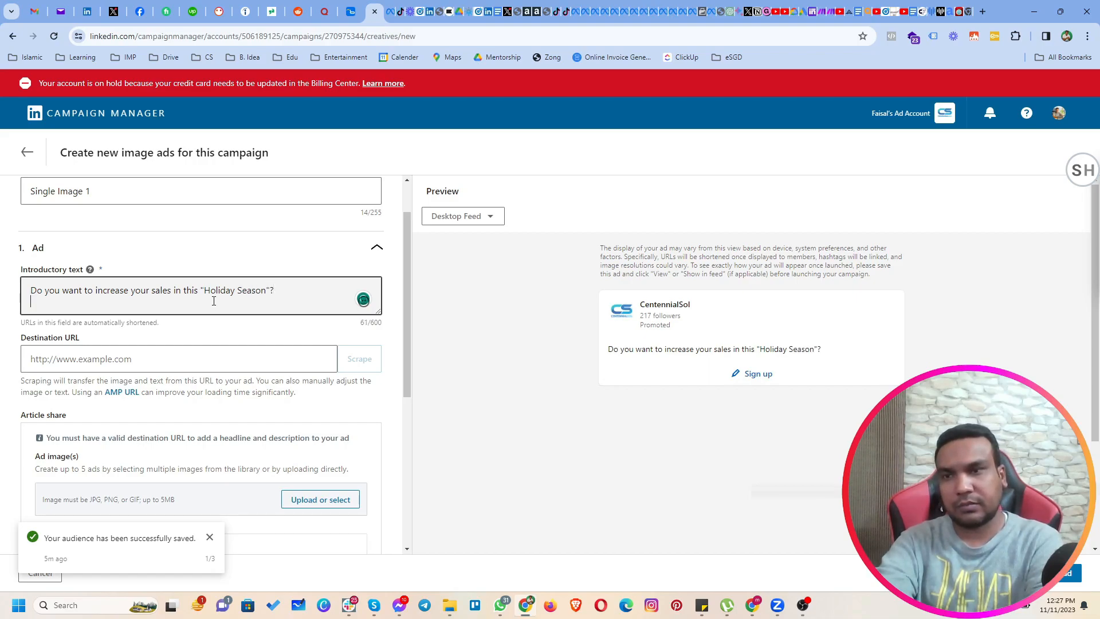
Add the closing line "Look no further, Just Contact us Now." below a blank line in the introductory text.
key(Return)
text(Look no )
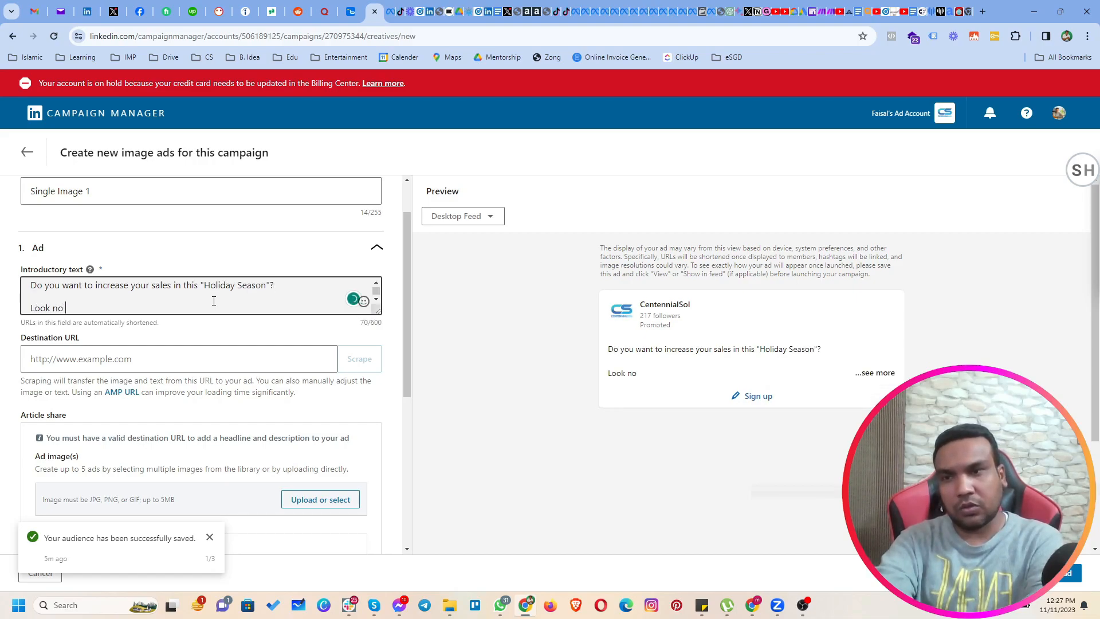
text(further)
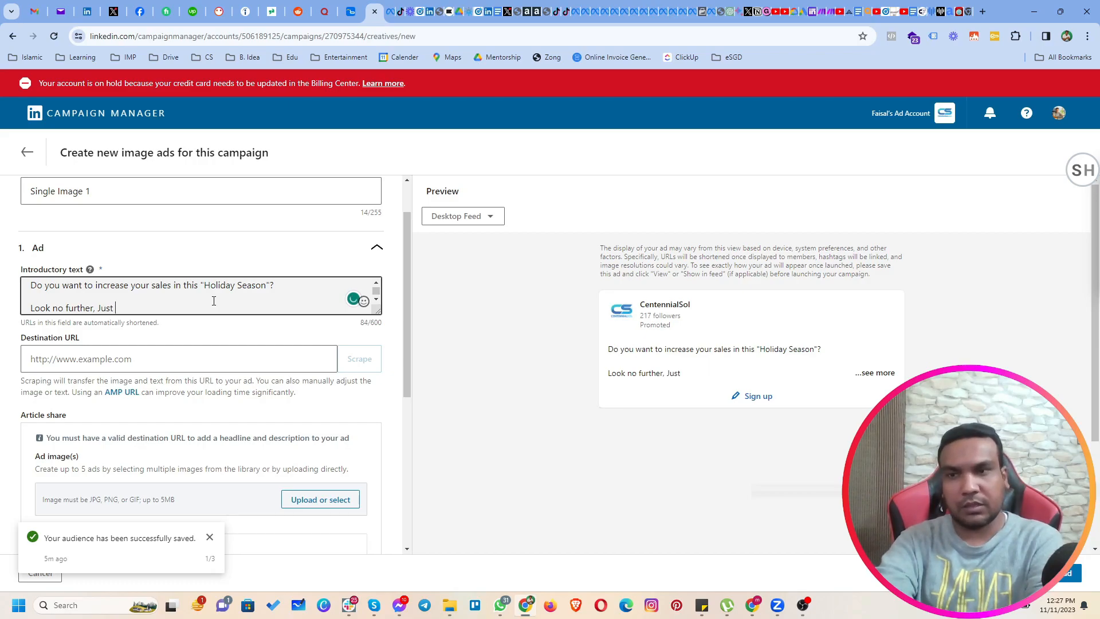
text(, Just Contact us Now.)
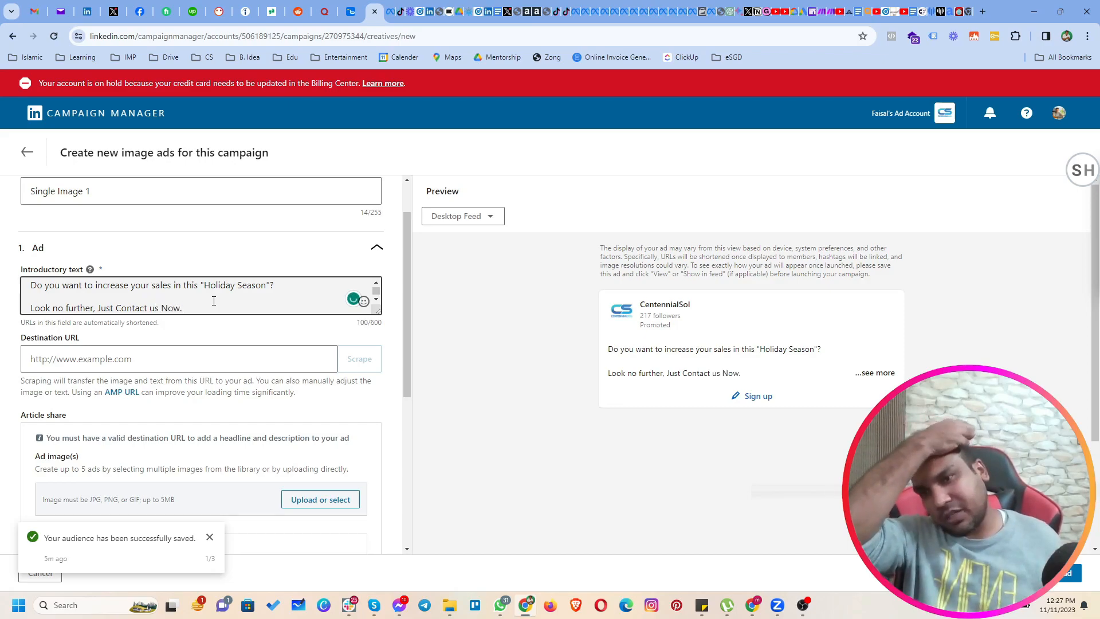
click(135, 361)
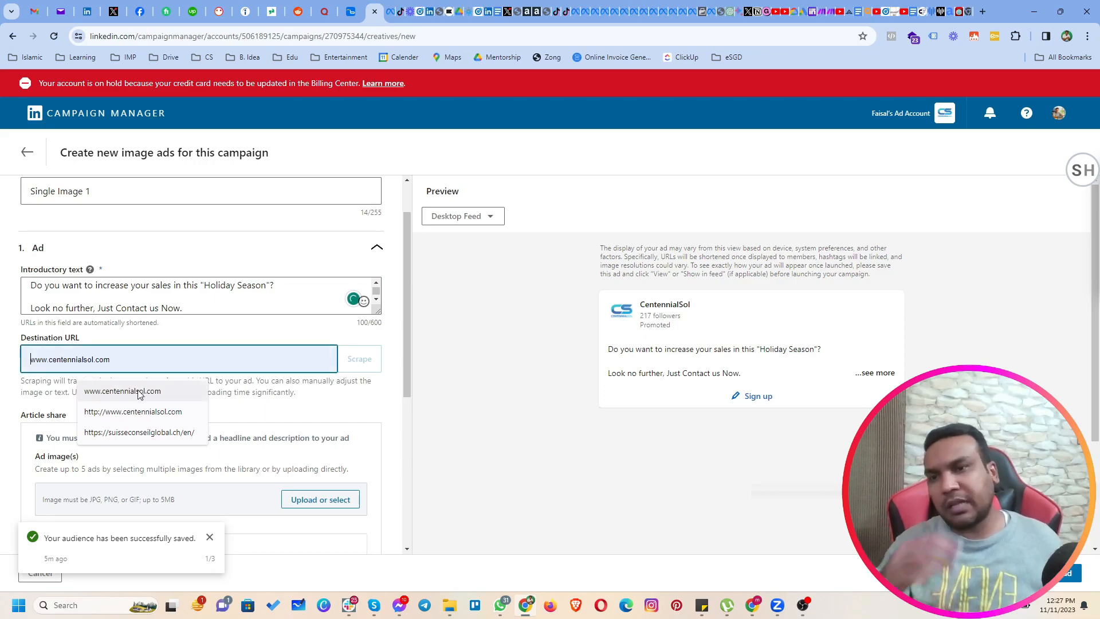
click(138, 390)
click(232, 413)
Add the suggested image of the handsome young bearded man from the image library as the ad image.
scroll(232, 427, down, 1)
scroll(233, 431, down, 2)
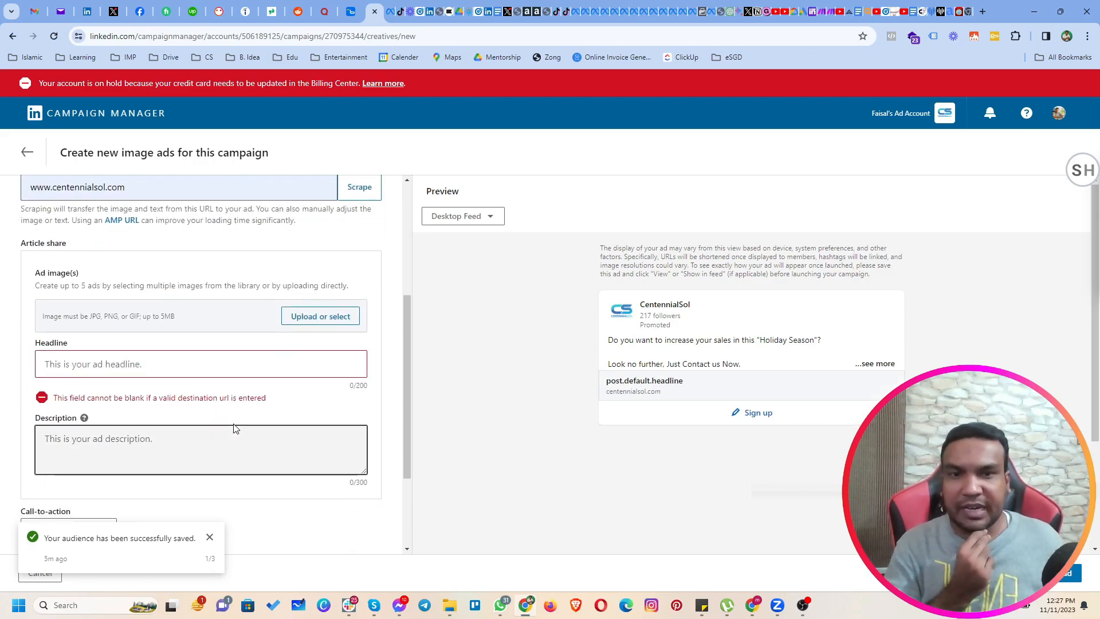
click(330, 324)
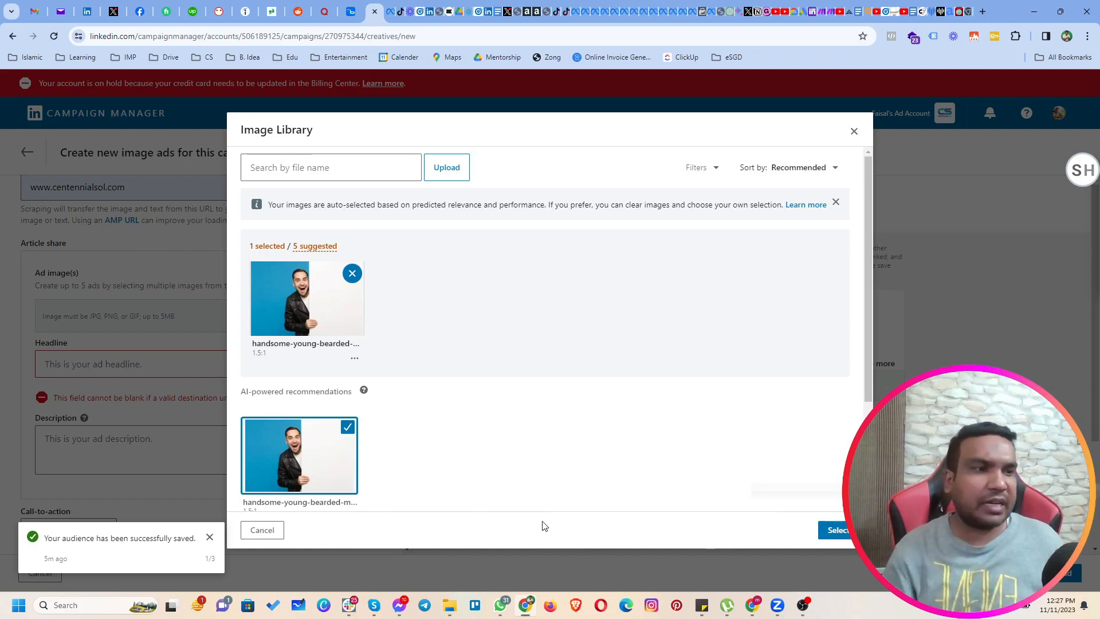
click(836, 531)
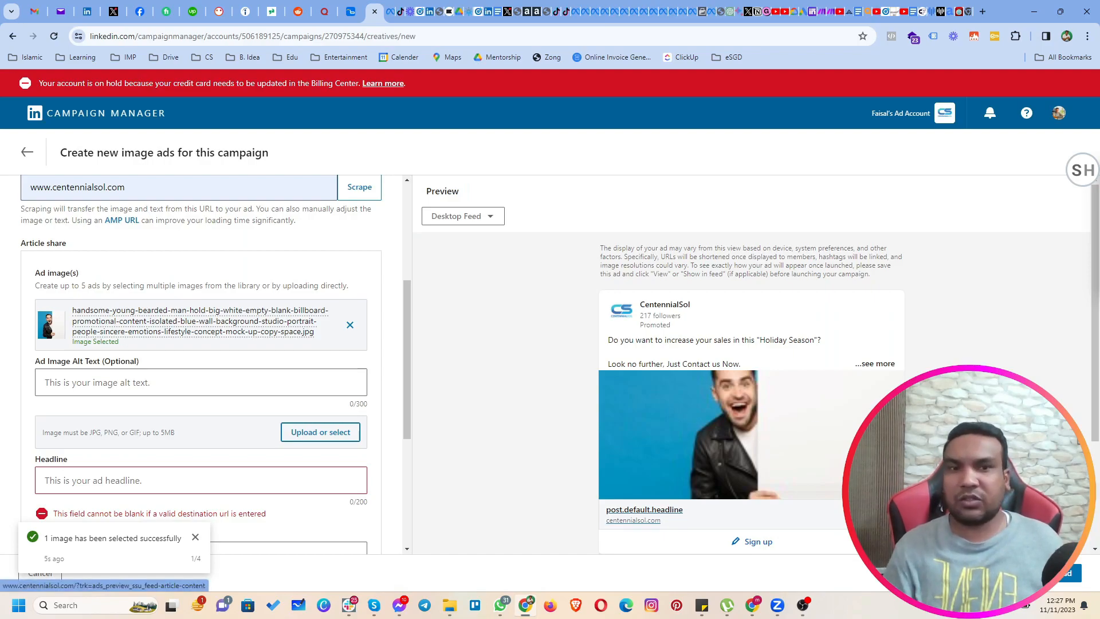
Enter "Your Advertising Partner" as the ad's headline.
scroll(295, 417, down, 3)
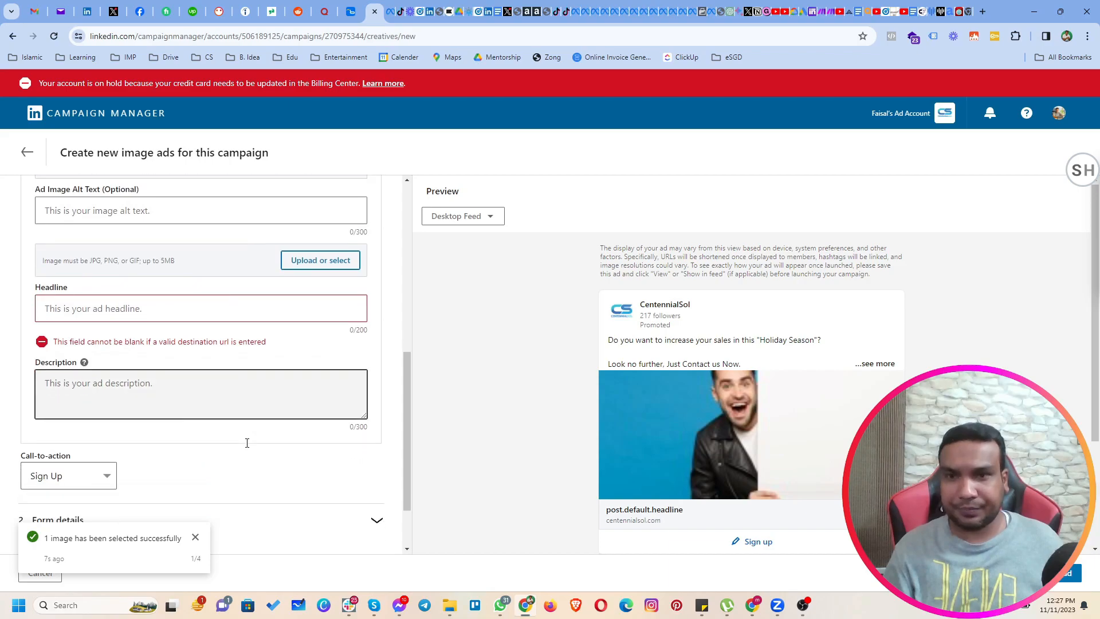
click(150, 314)
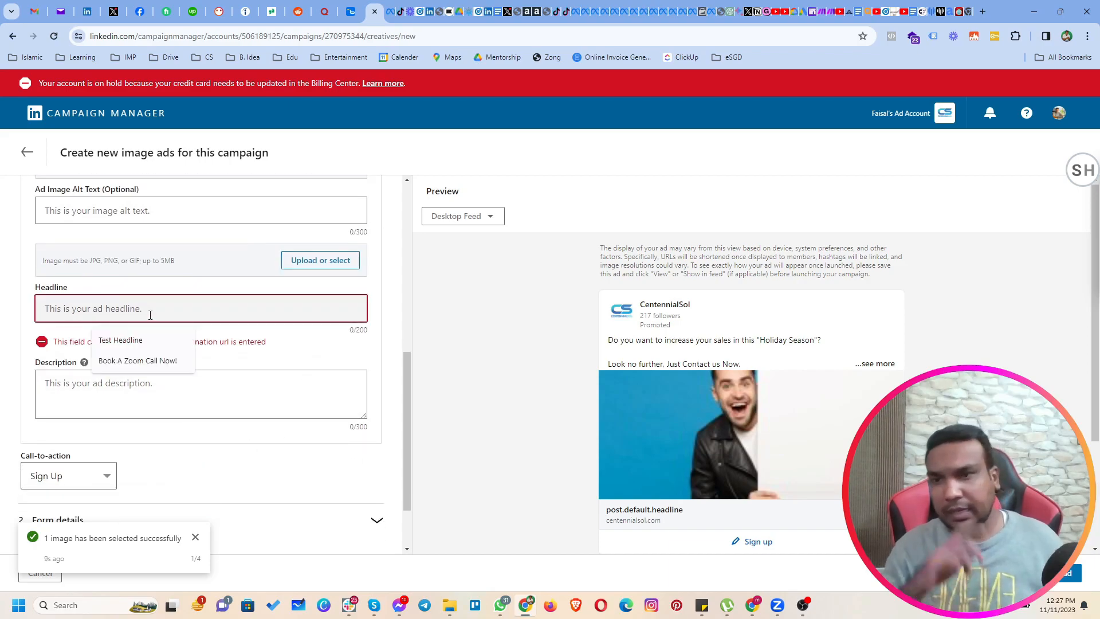
text(Your Advertising )
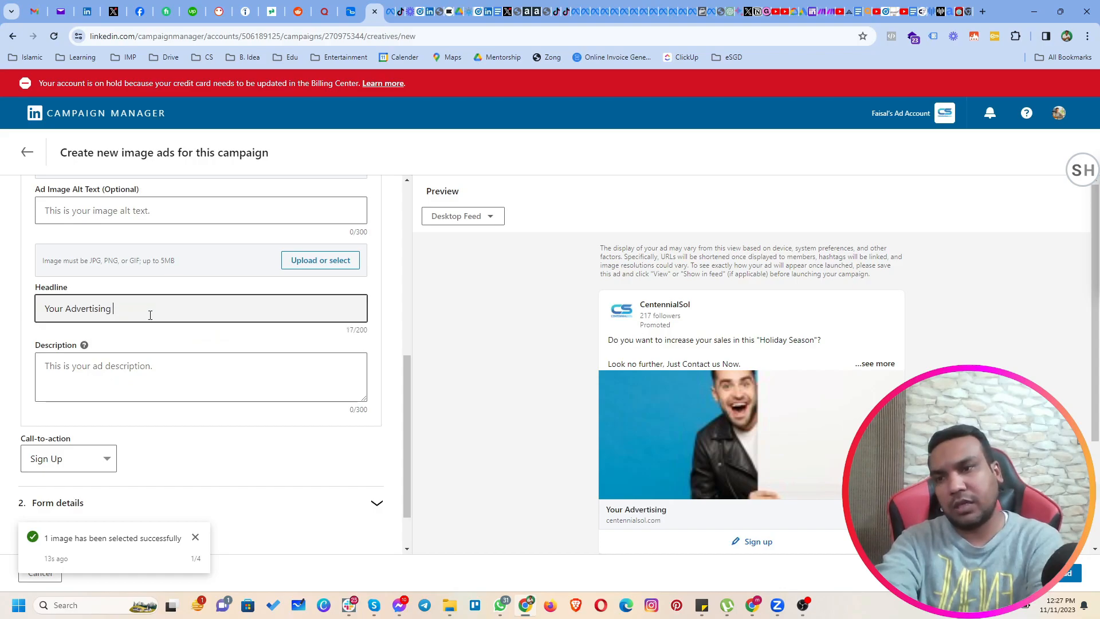
text(Partner)
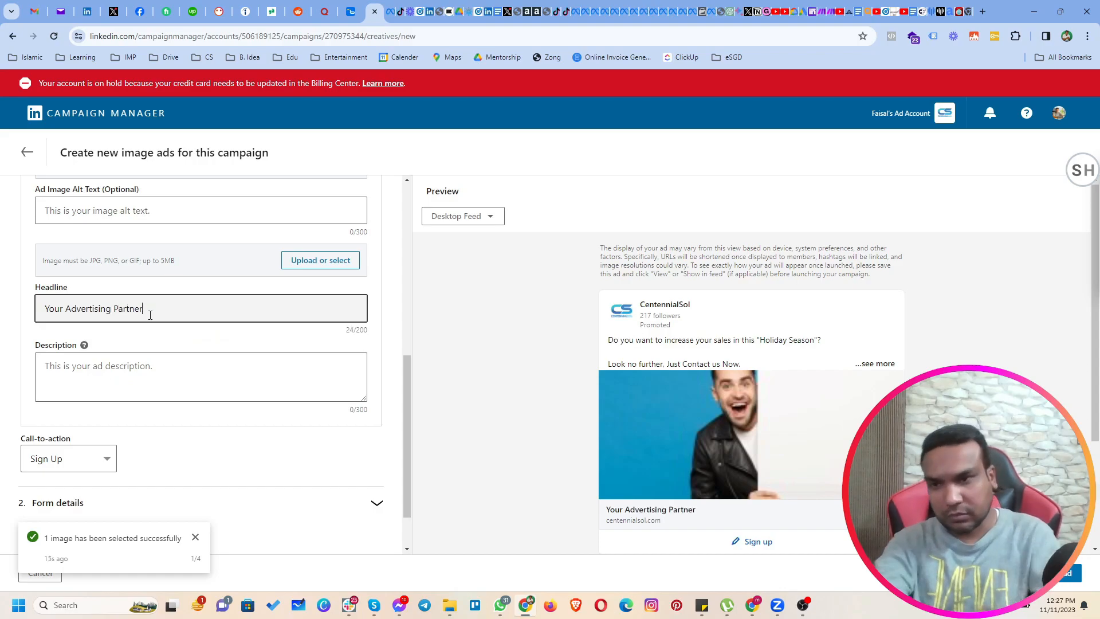
Write the ad's description as "Get most from Q4 2023".
click(178, 372)
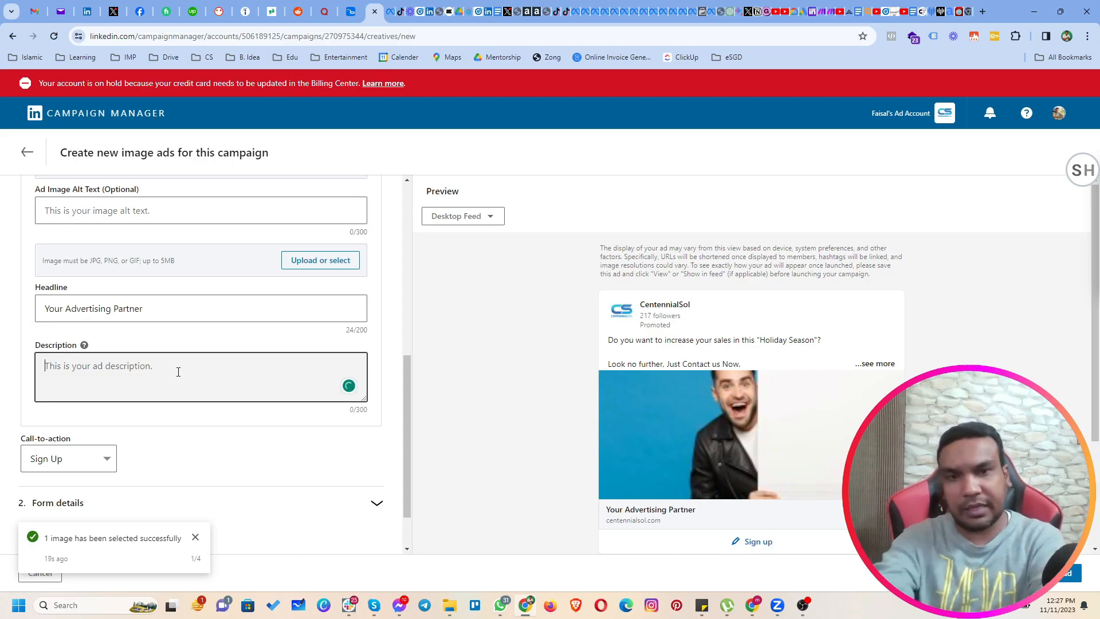
text(G)
text(most from th)
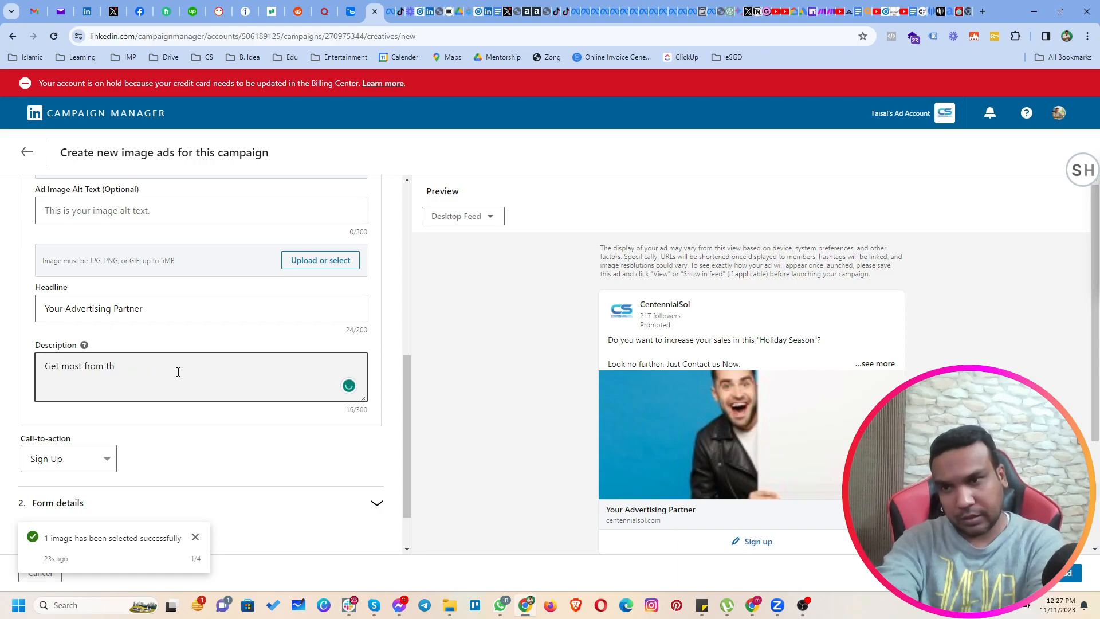
text(i)
key(BackSpace)
key(BackSpace)
key(BackSpace)
text(Q4 2 29)
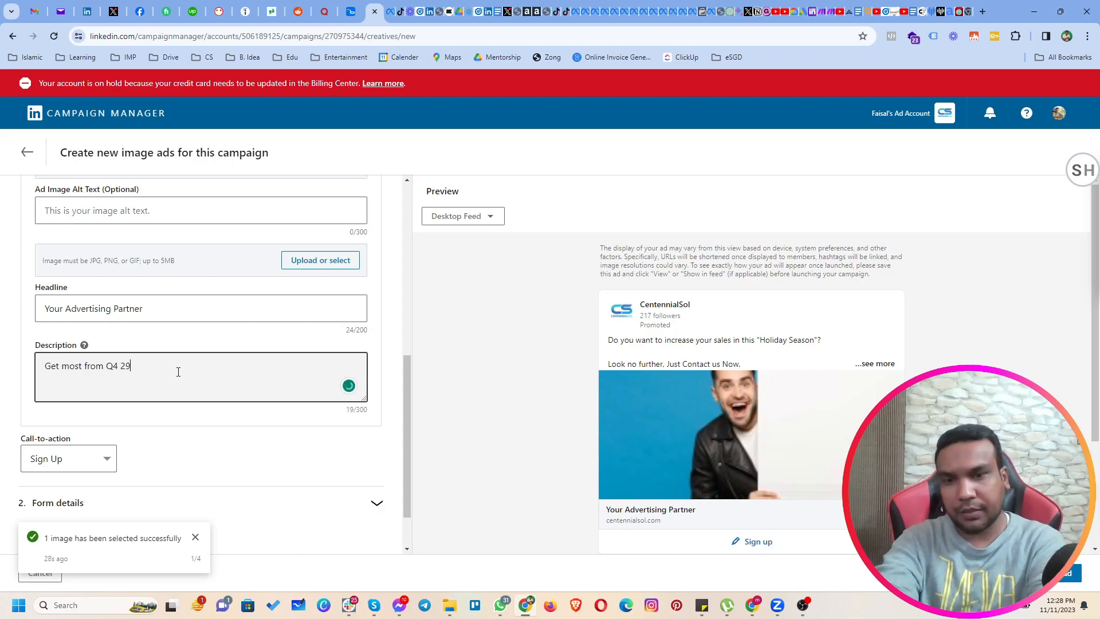
key(BackSpace)
text(023)
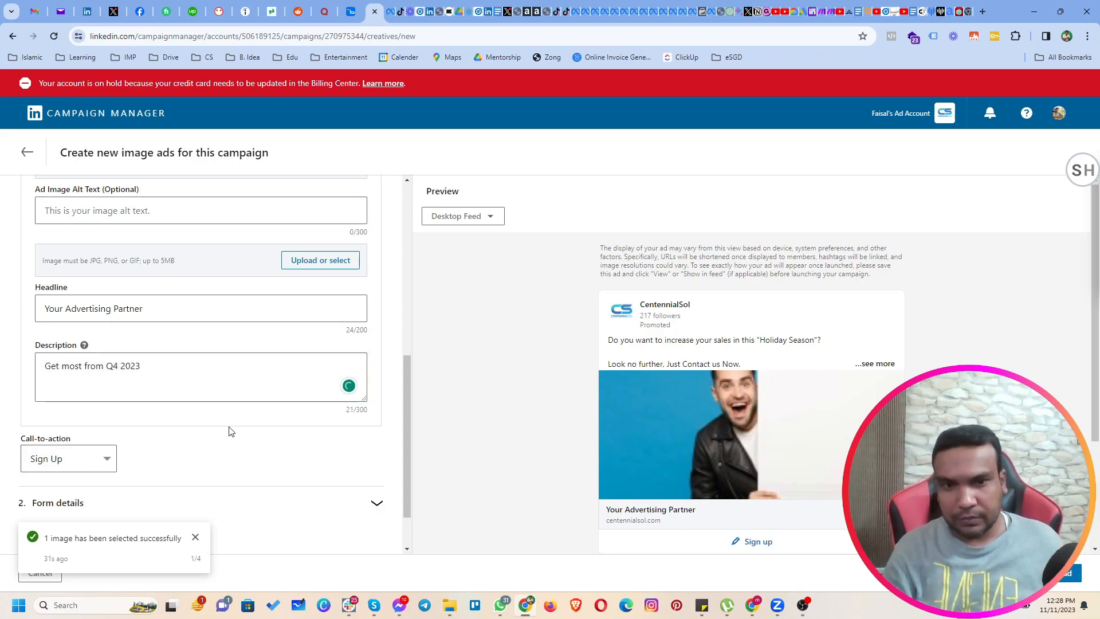
Review the call-to-action options and choose Sign Up for the ad.
scroll(225, 440, down, 1)
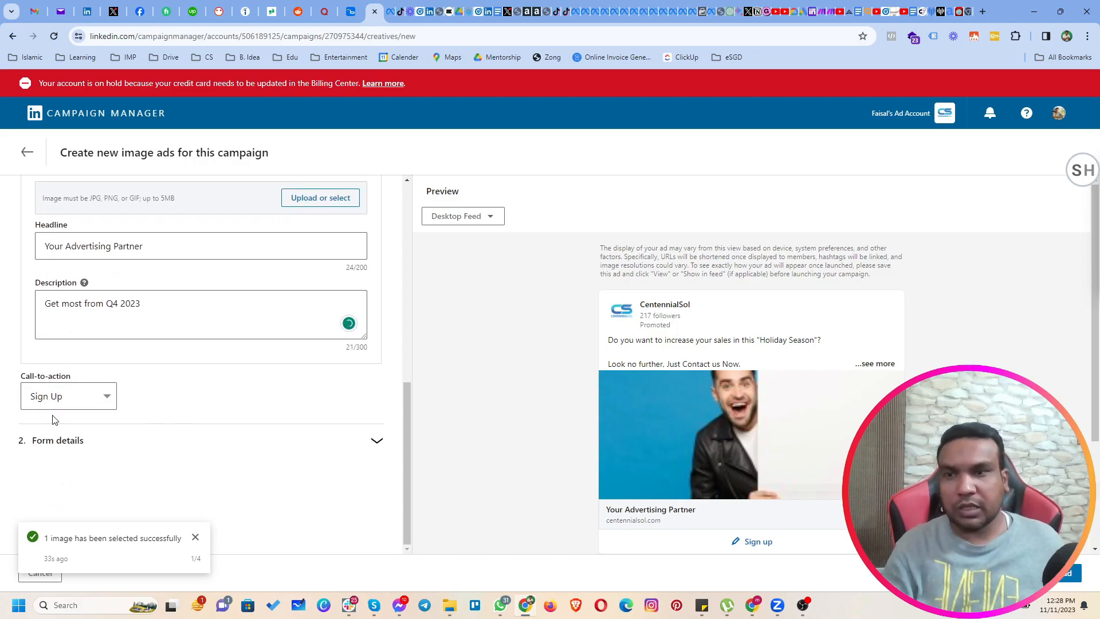
click(67, 406)
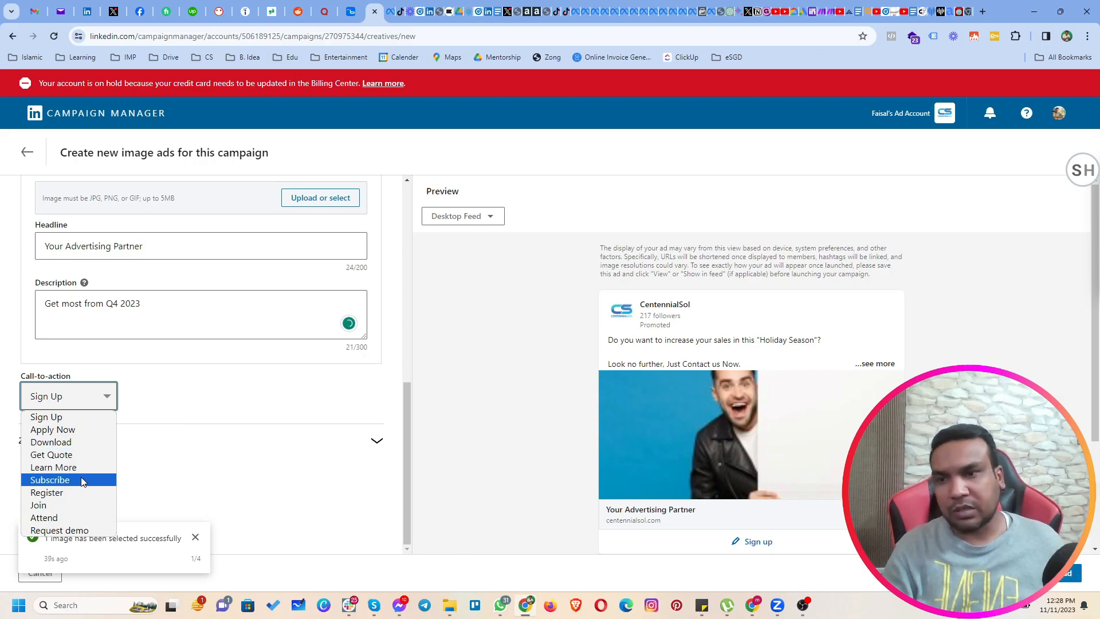
click(75, 417)
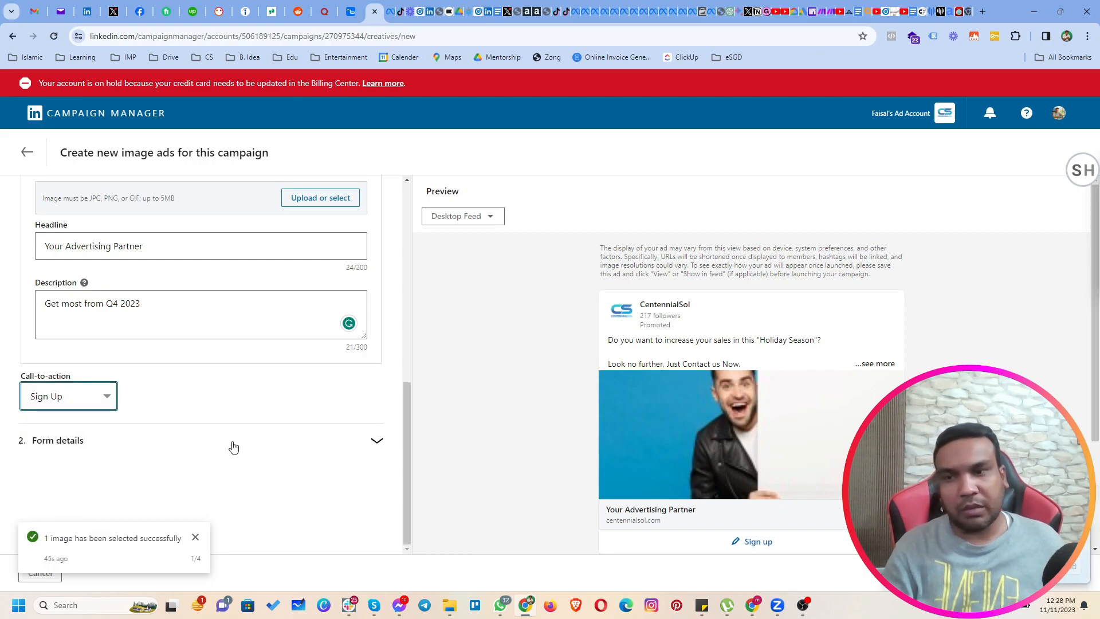
Open the ad's form details and choose to create a new Lead Gen Form.
click(174, 440)
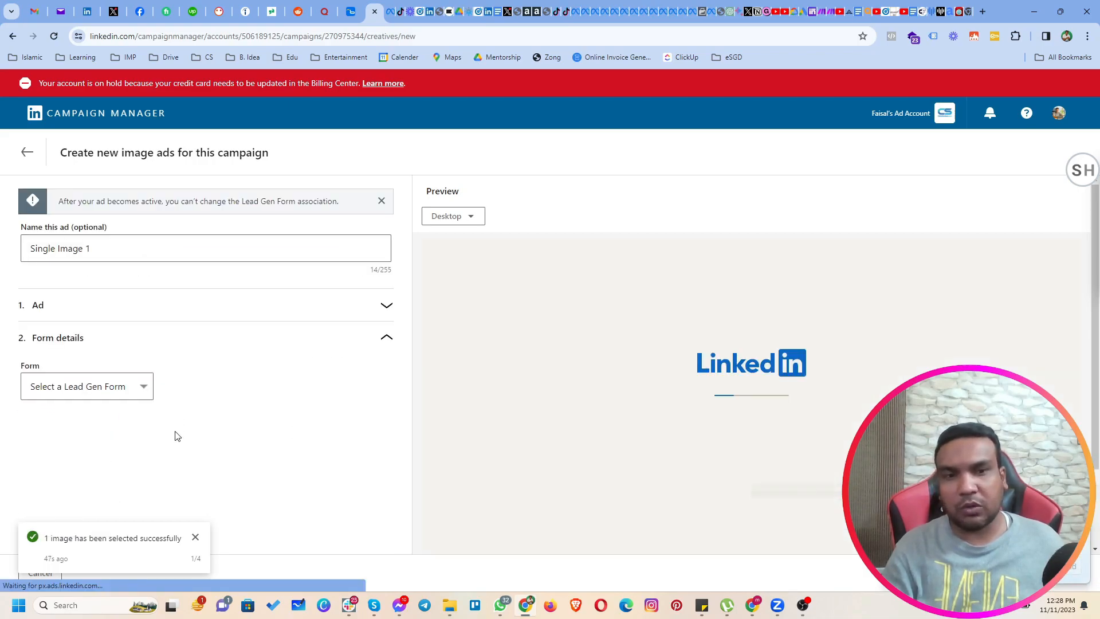
click(101, 389)
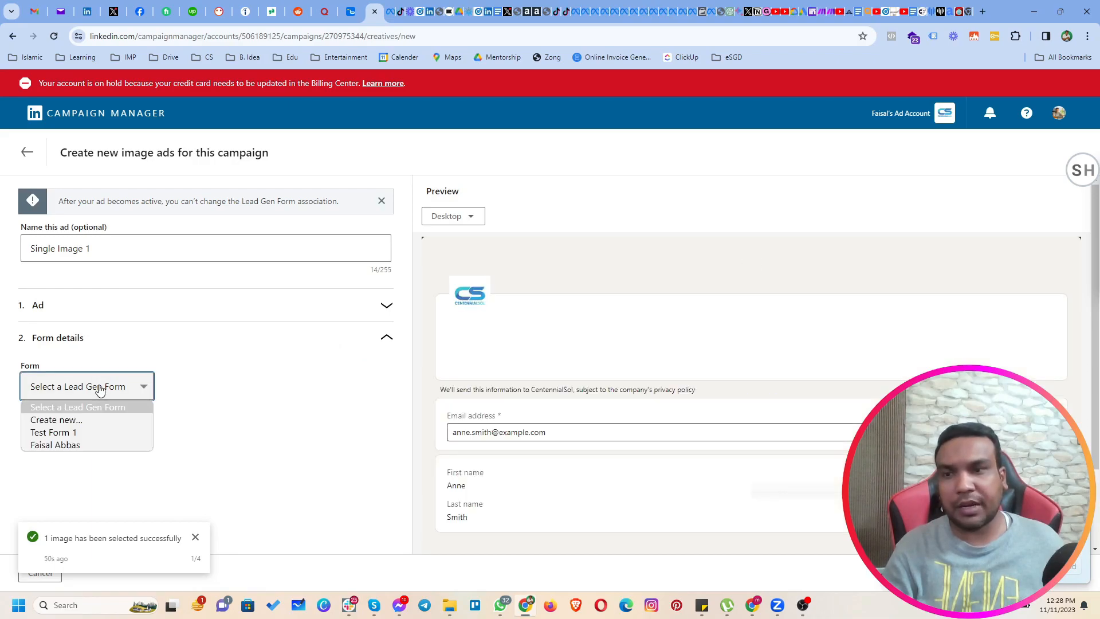
click(78, 421)
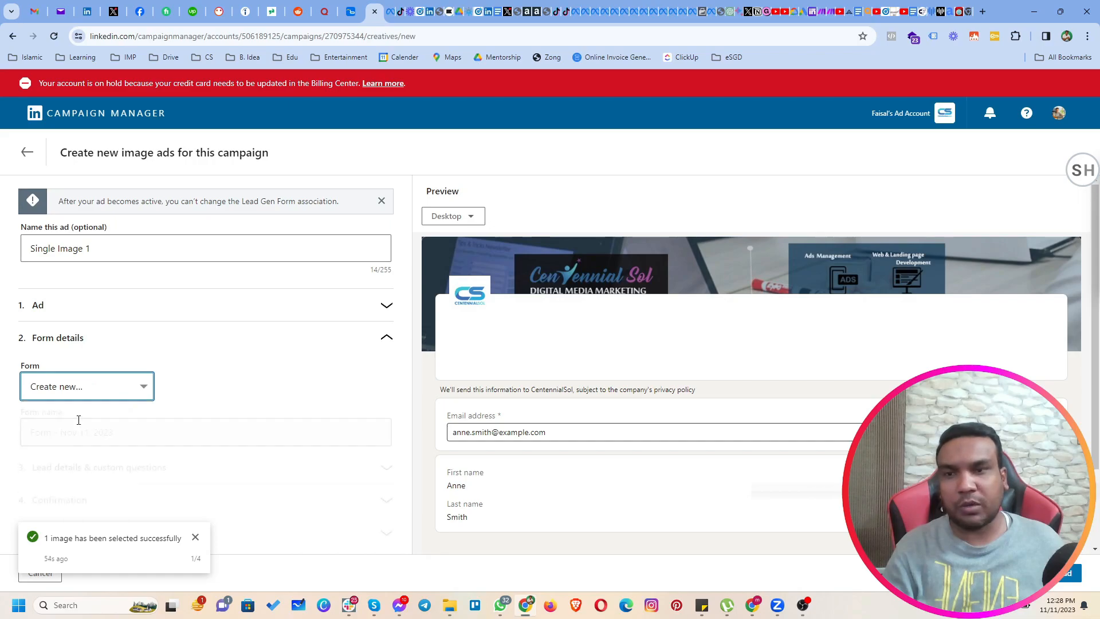
Replace the default name of the new lead form with "Nov 2023".
scroll(193, 415, down, 1)
scroll(201, 410, down, 1)
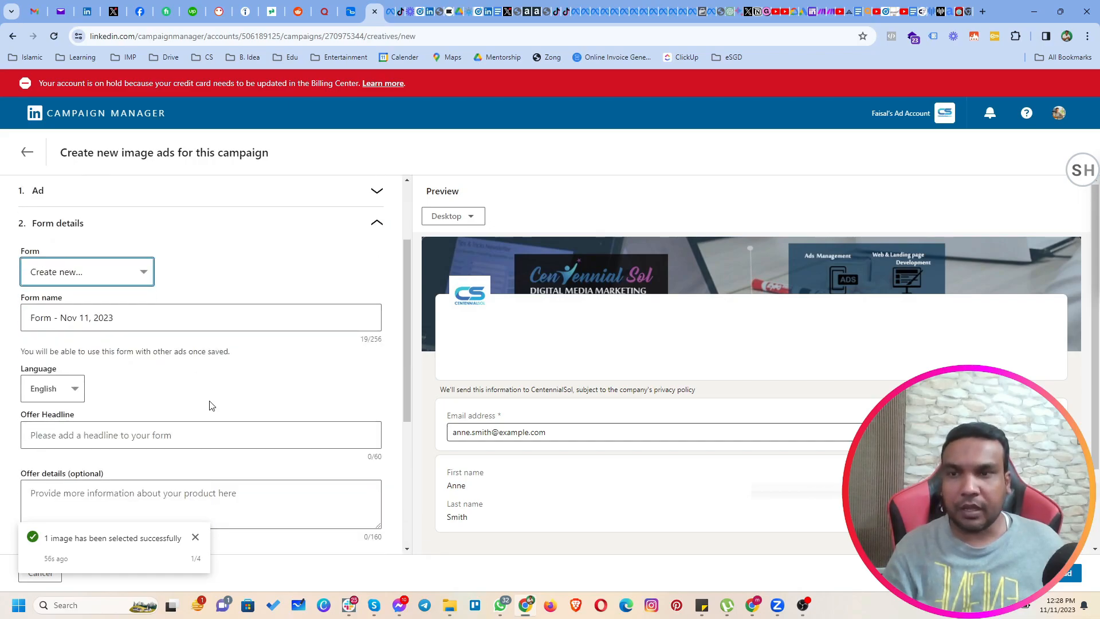
scroll(208, 396, down, 2)
drag(117, 203, 26, 203)
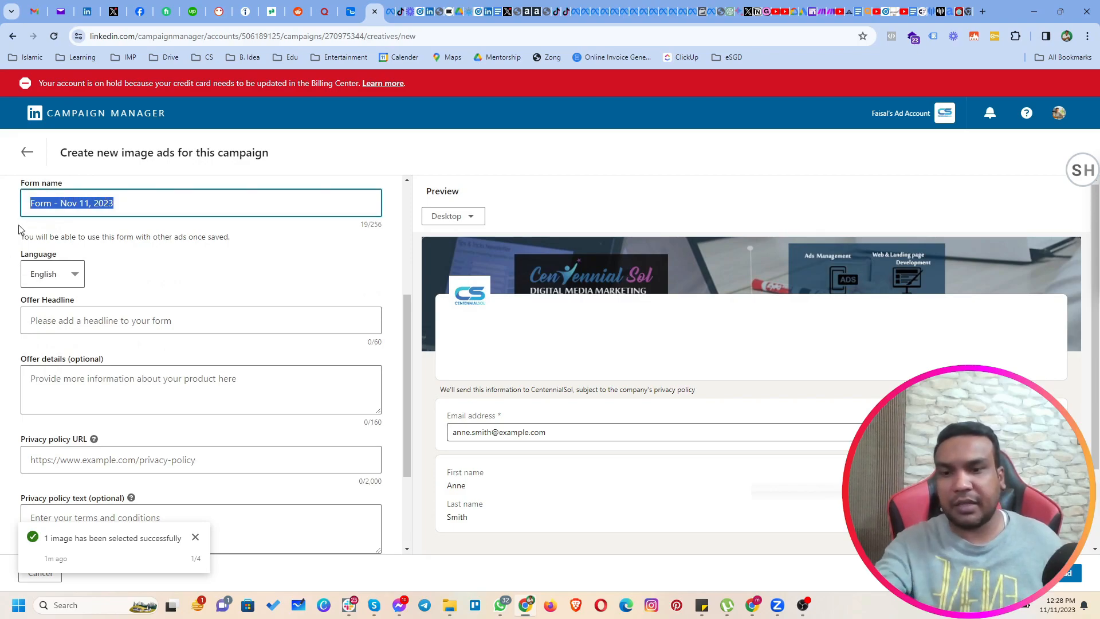
text(EF)
key(BackSpace)
key(BackSpace)
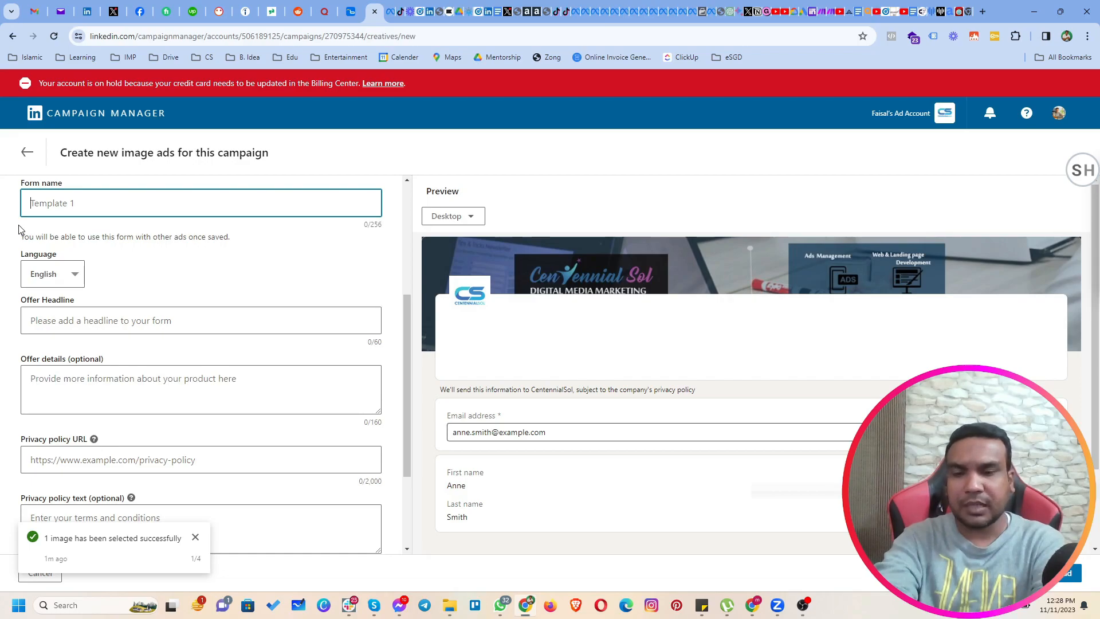
text(Nov )
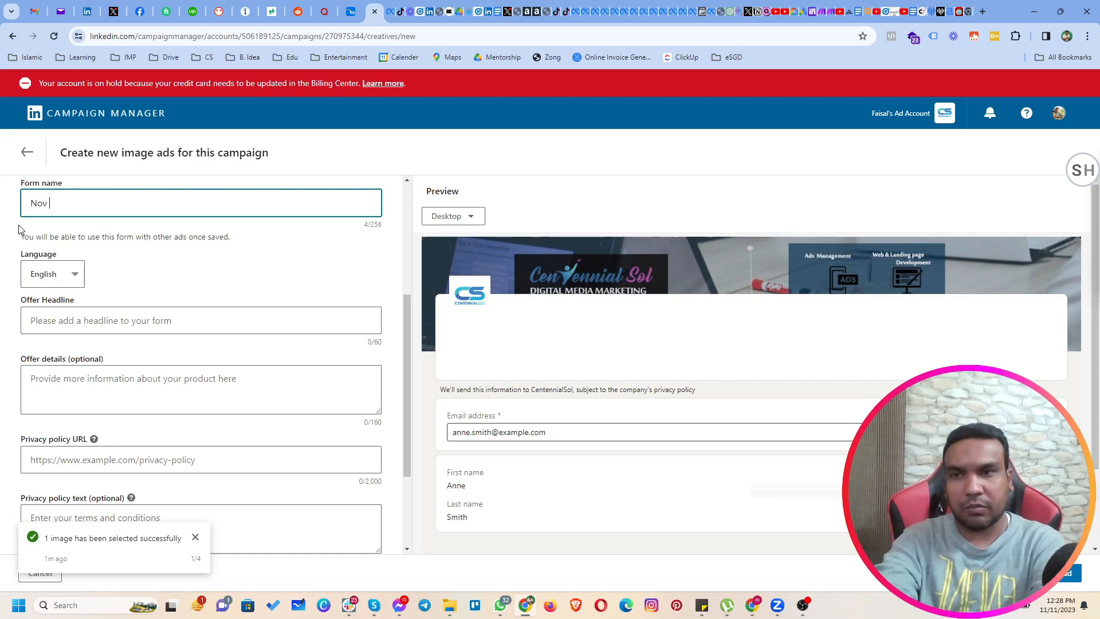
text(2023)
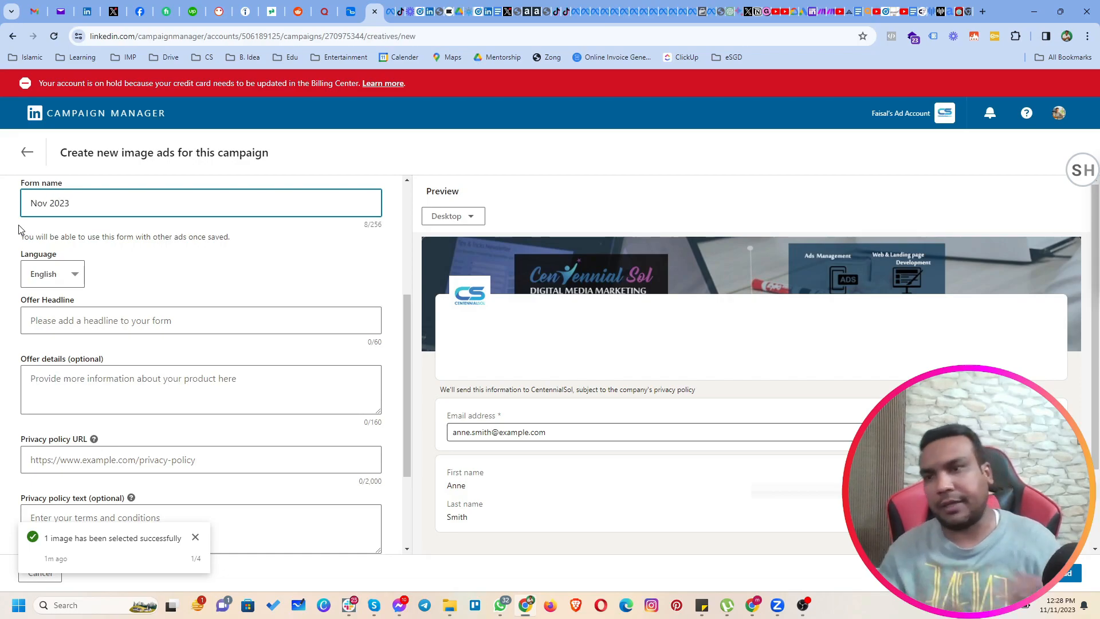
Enter "25% Off on All Ads Services" as the lead form's offer headline.
click(126, 313)
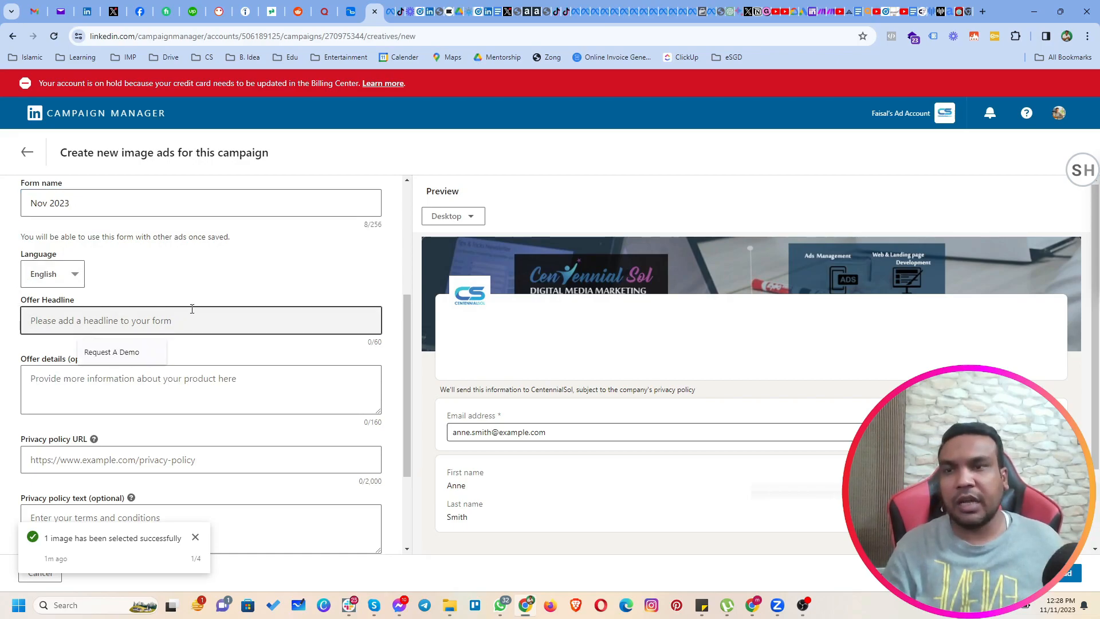
scroll(192, 309, down, 1)
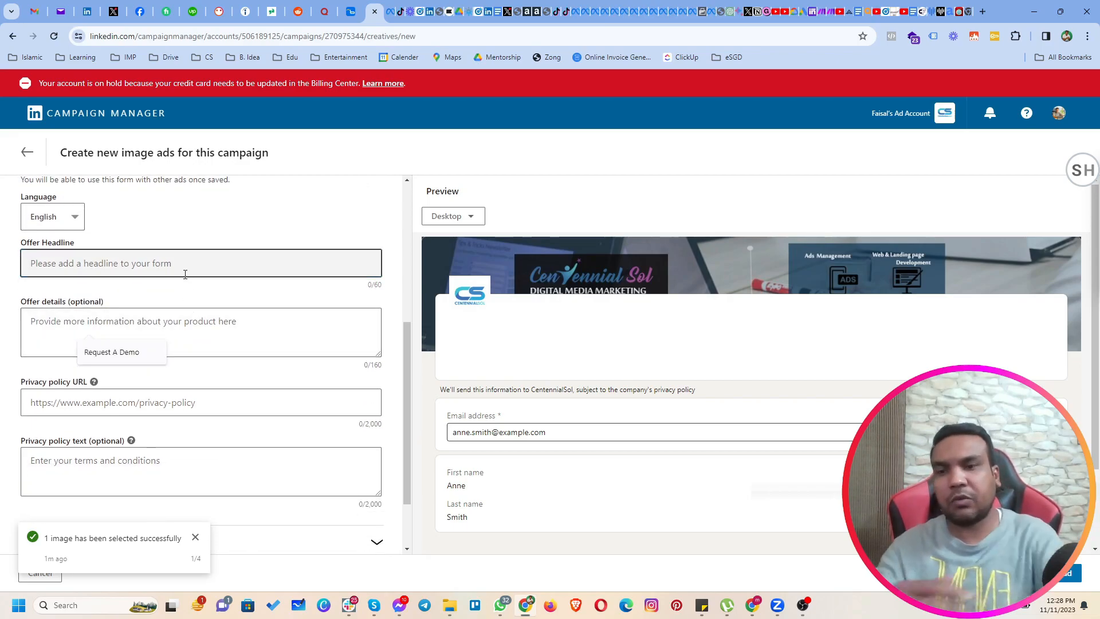
text(25%)
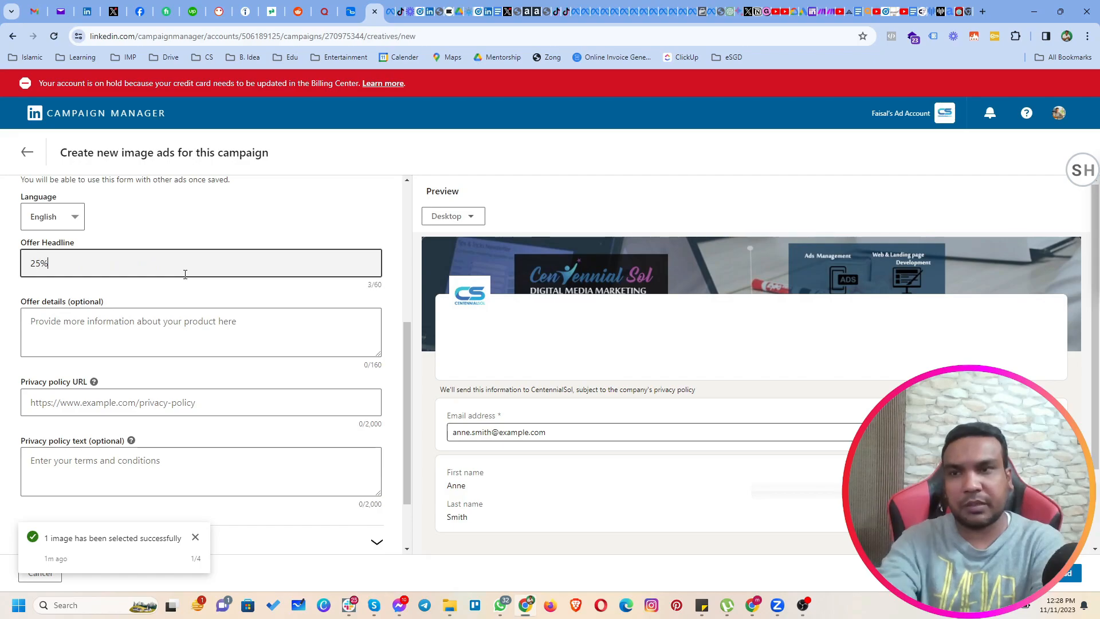
text( Off on )
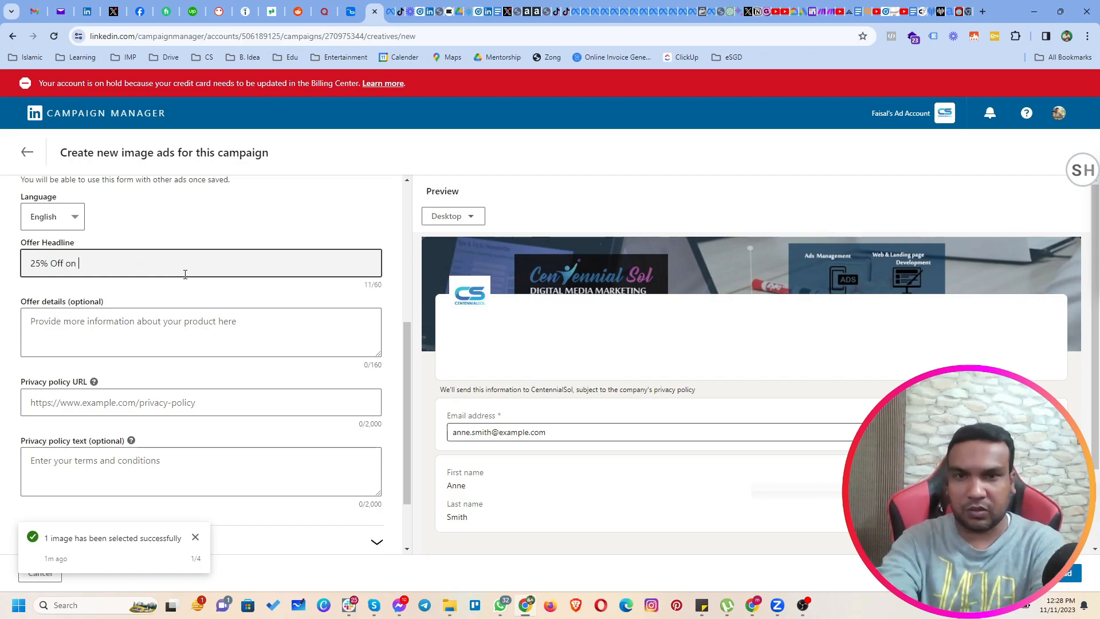
text(All Ads Services)
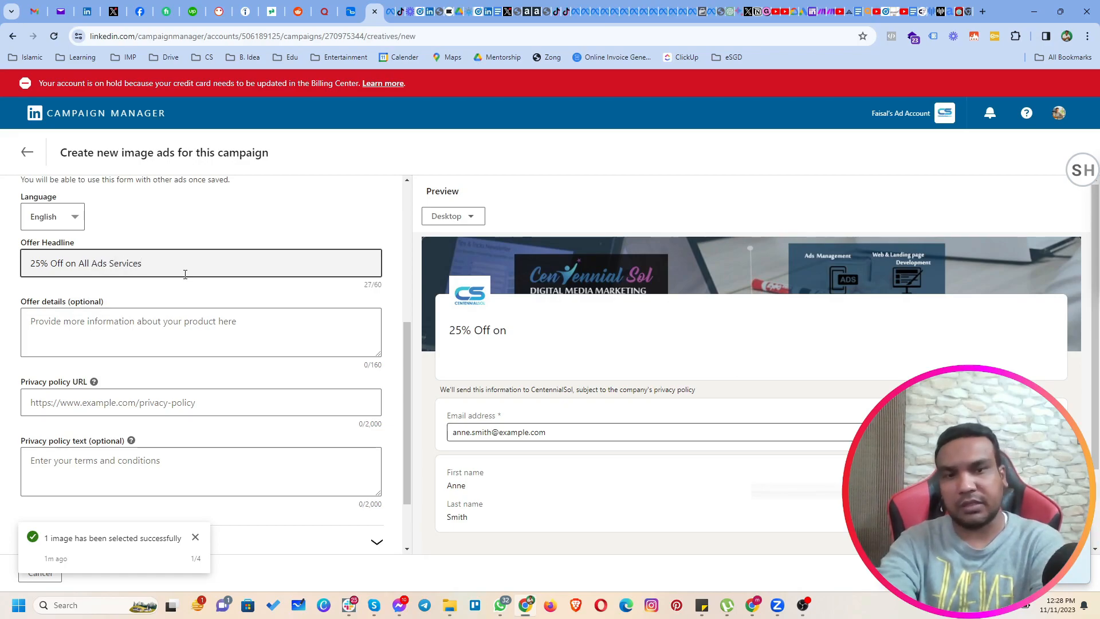
Fill in the lead form's offer details with "Sign up now to get this amazing offer.".
click(150, 335)
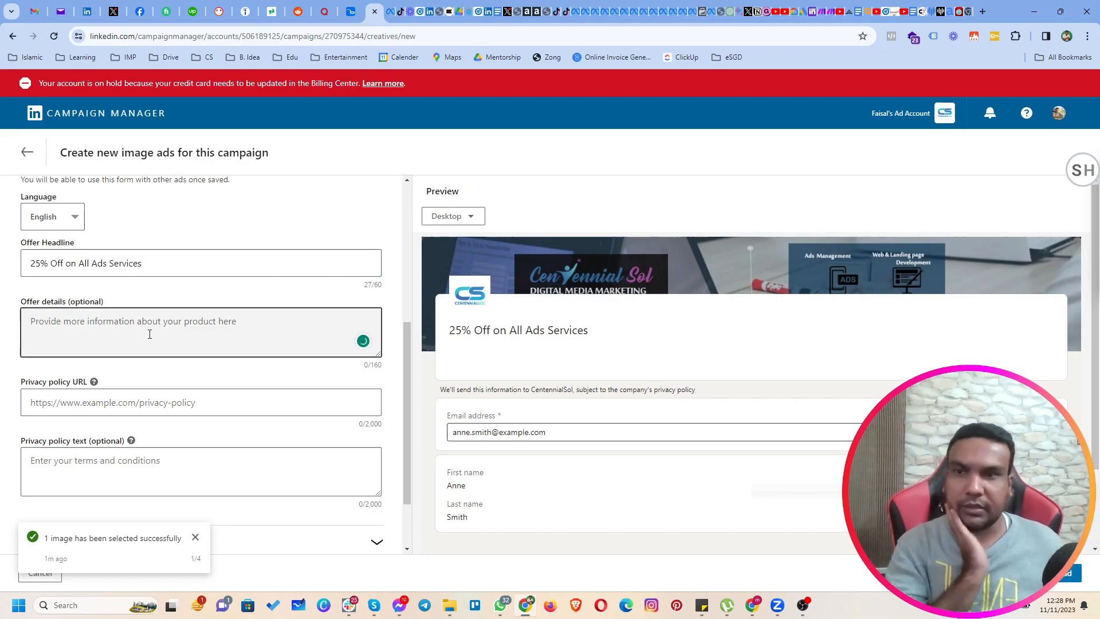
text(Sign )
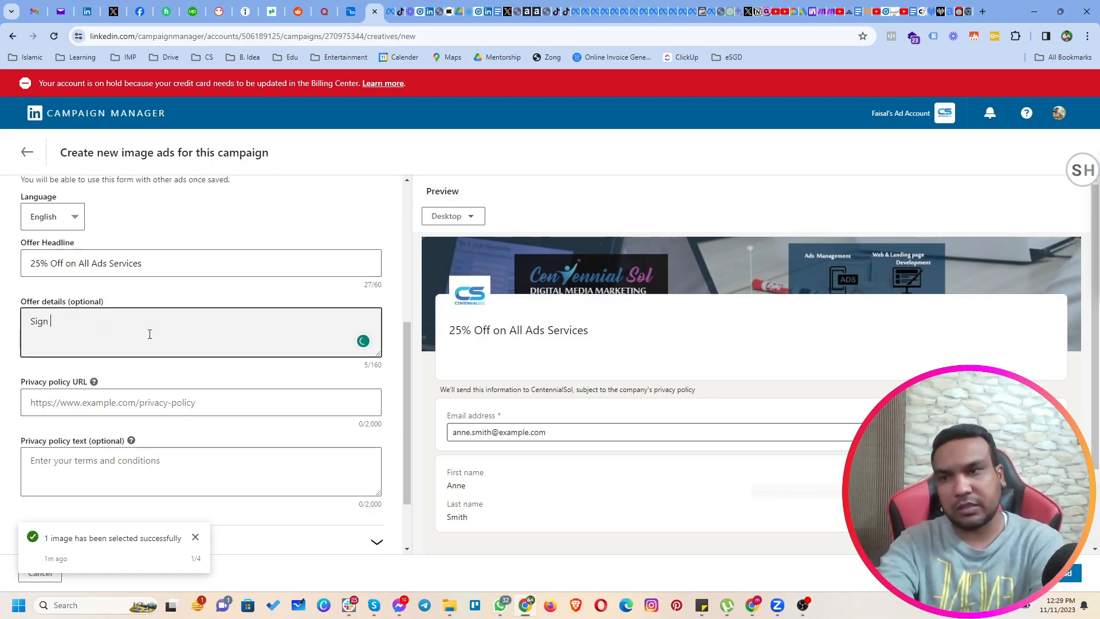
text(up now to get this amazing offer.)
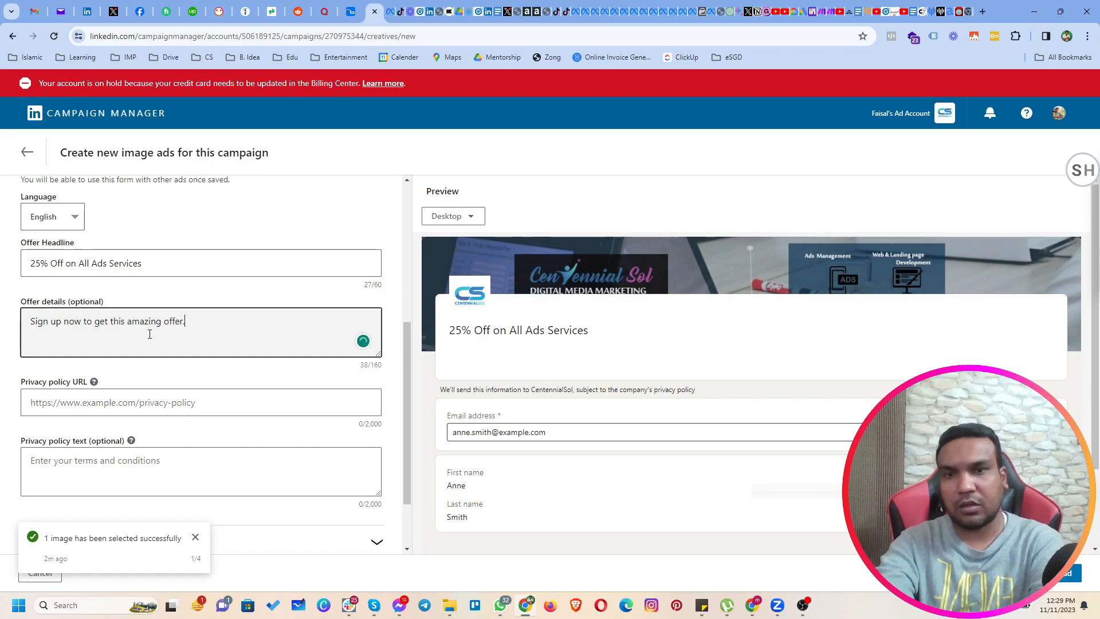
click(194, 403)
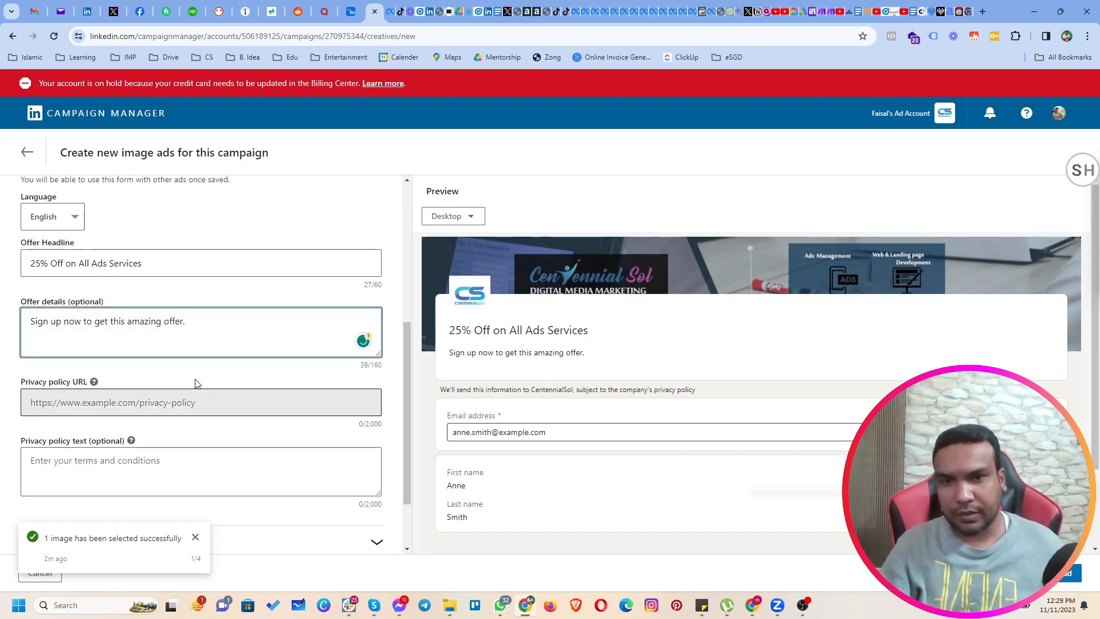
Check the offer headline and details in the form preview, and look over the remaining privacy policy fields.
drag(449, 330, 585, 331)
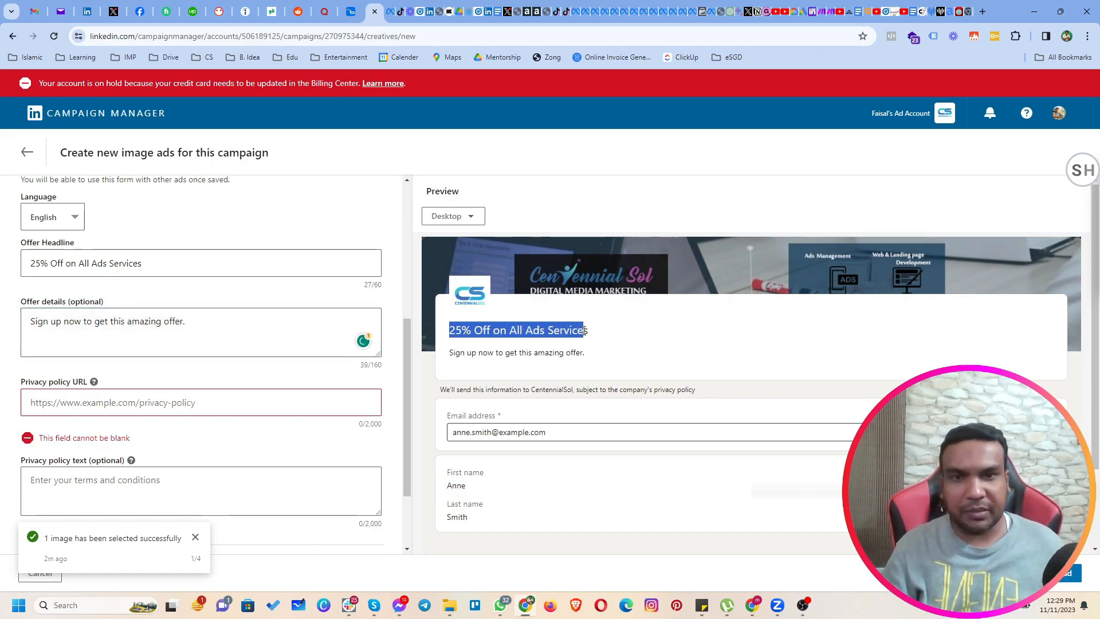
drag(456, 352, 575, 353)
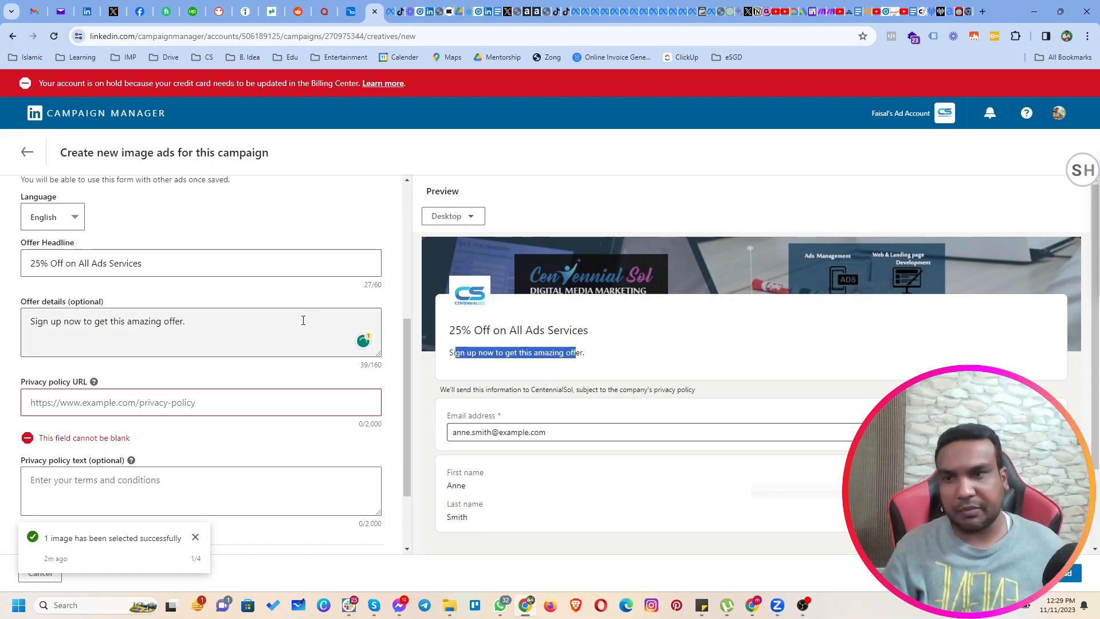
scroll(177, 324, down, 1)
scroll(177, 323, down, 2)
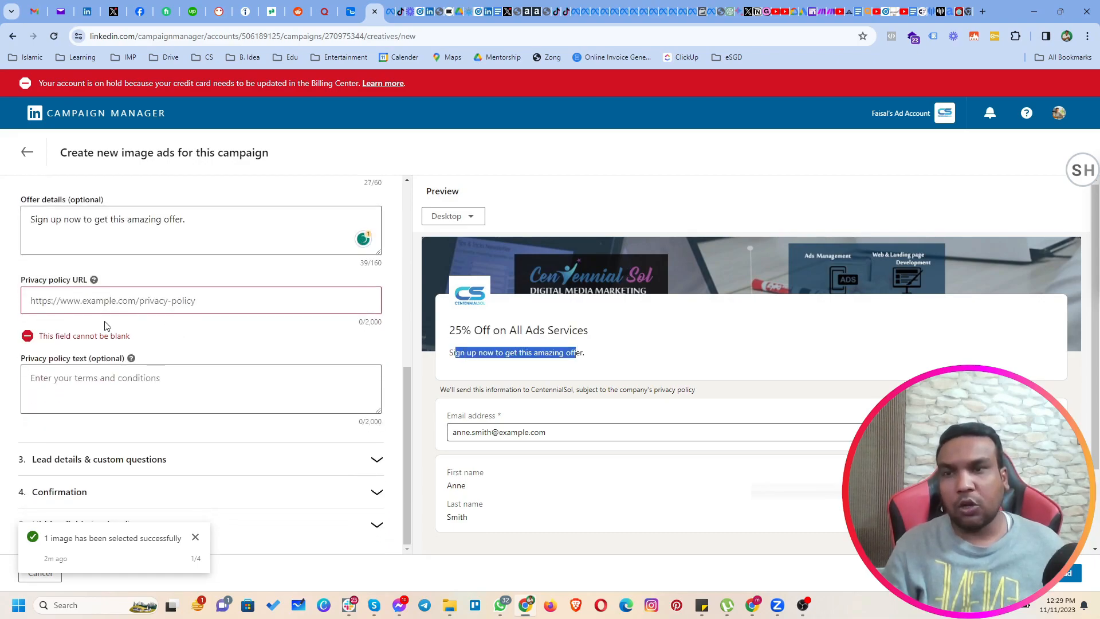
click(126, 301)
click(172, 332)
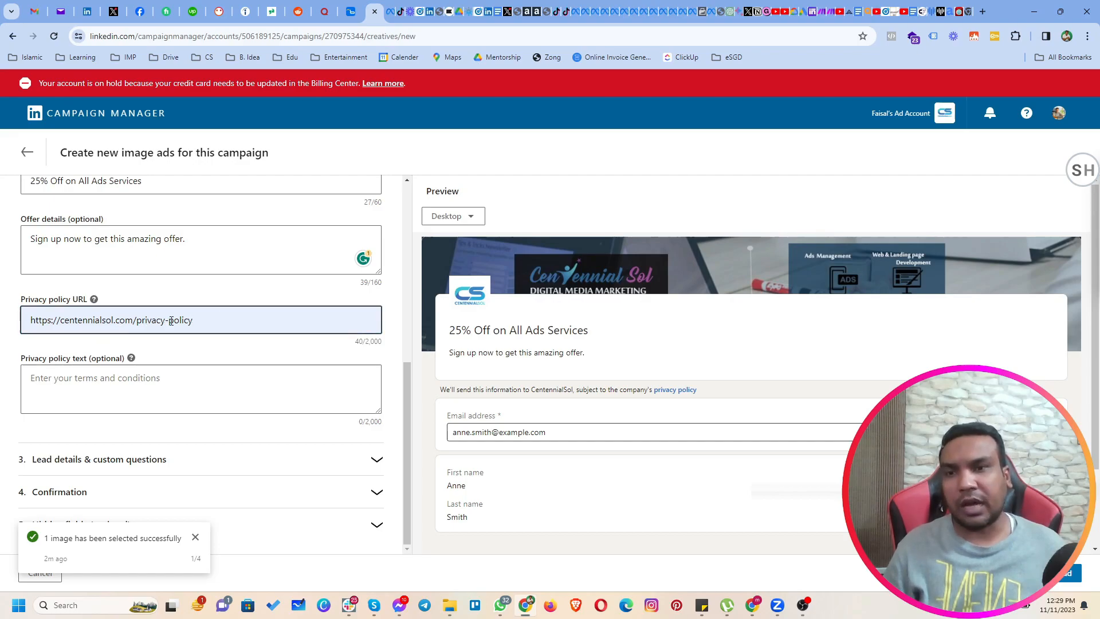
click(208, 346)
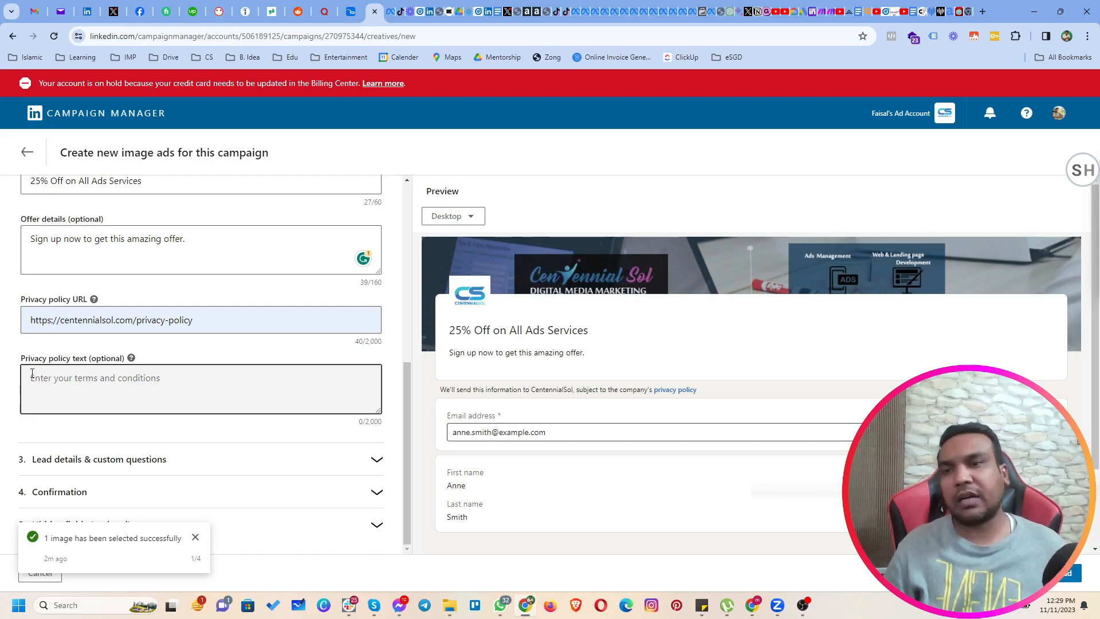
click(173, 354)
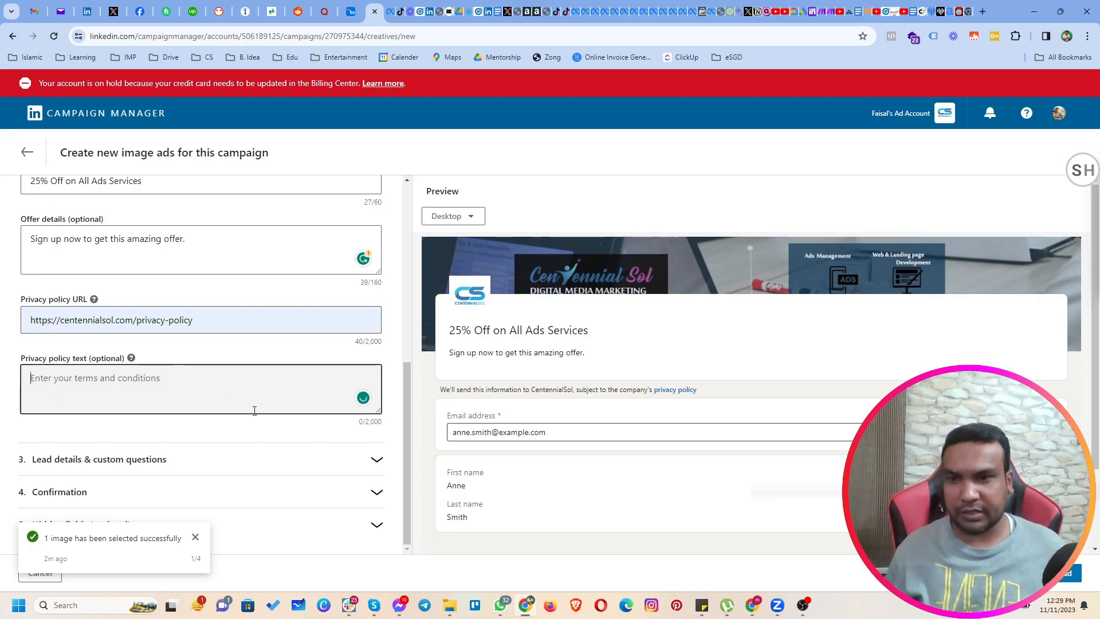
Add the phone number contact field to the profile information collected in the form's lead details.
click(80, 460)
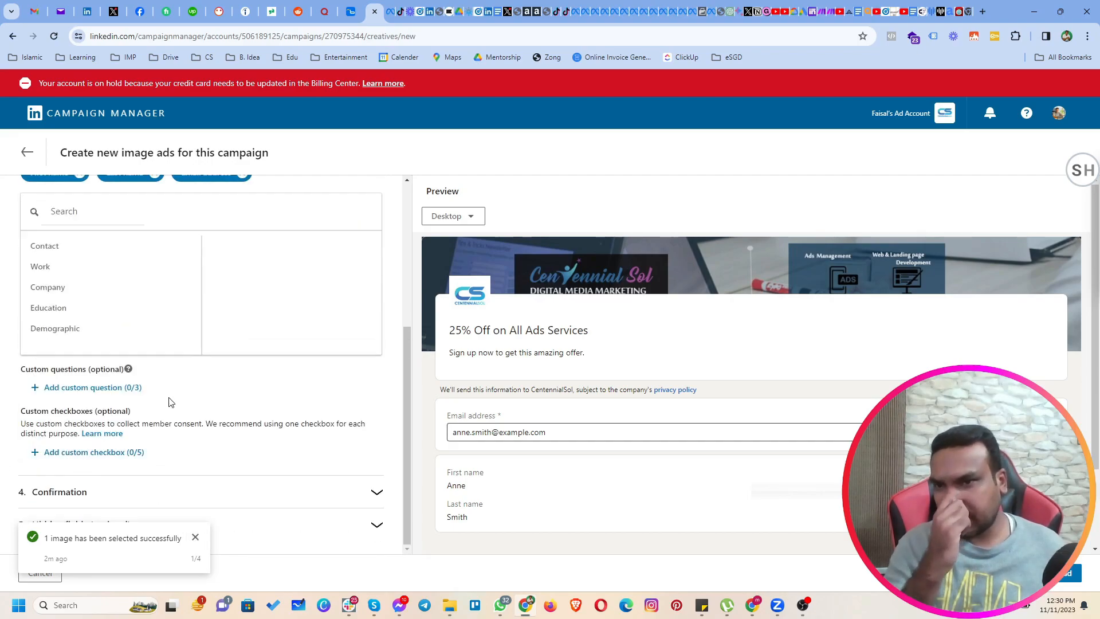
scroll(167, 366, up, 1)
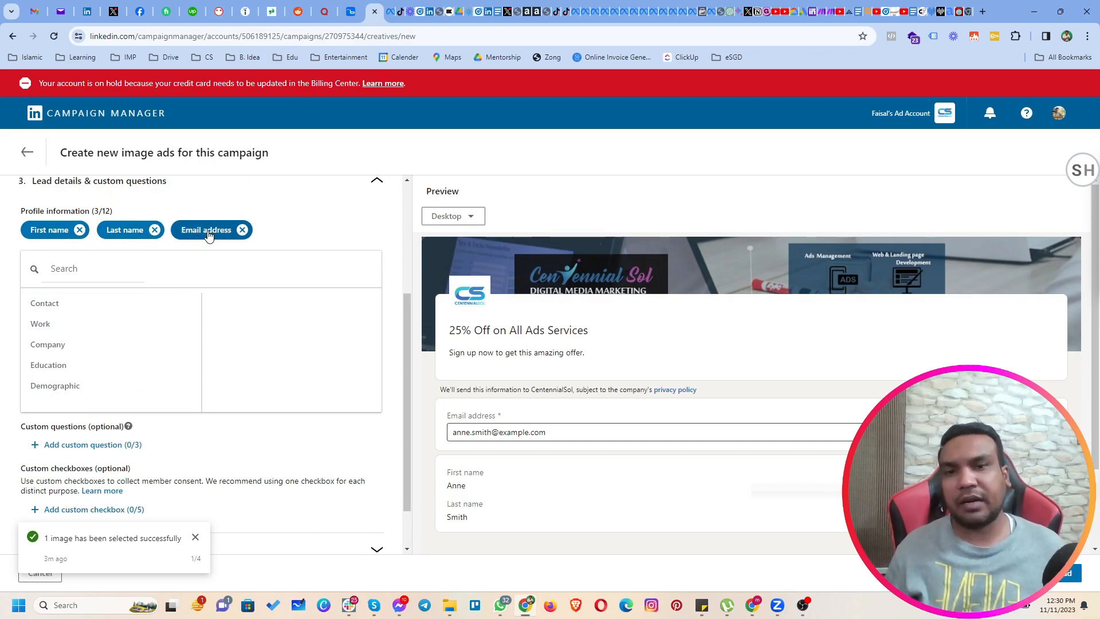
click(110, 302)
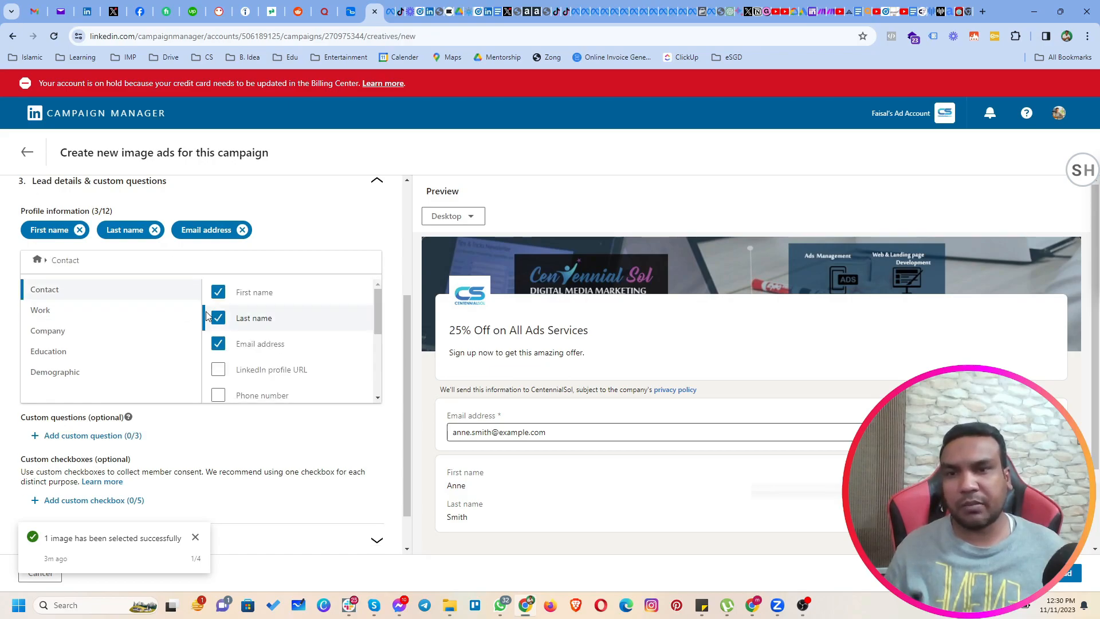
scroll(253, 343, down, 1)
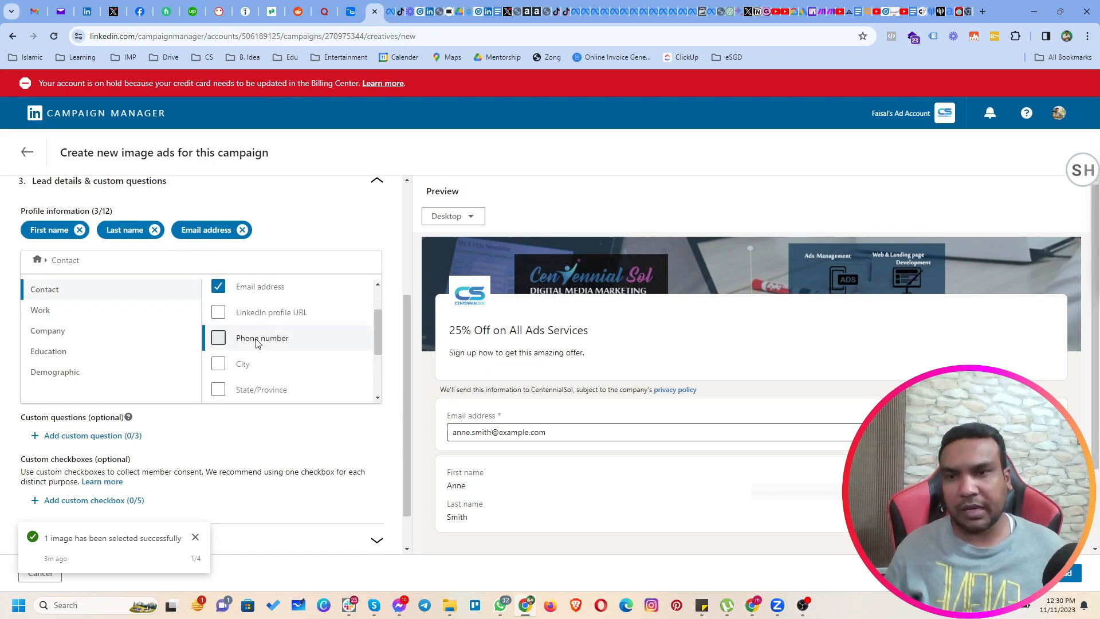
click(220, 340)
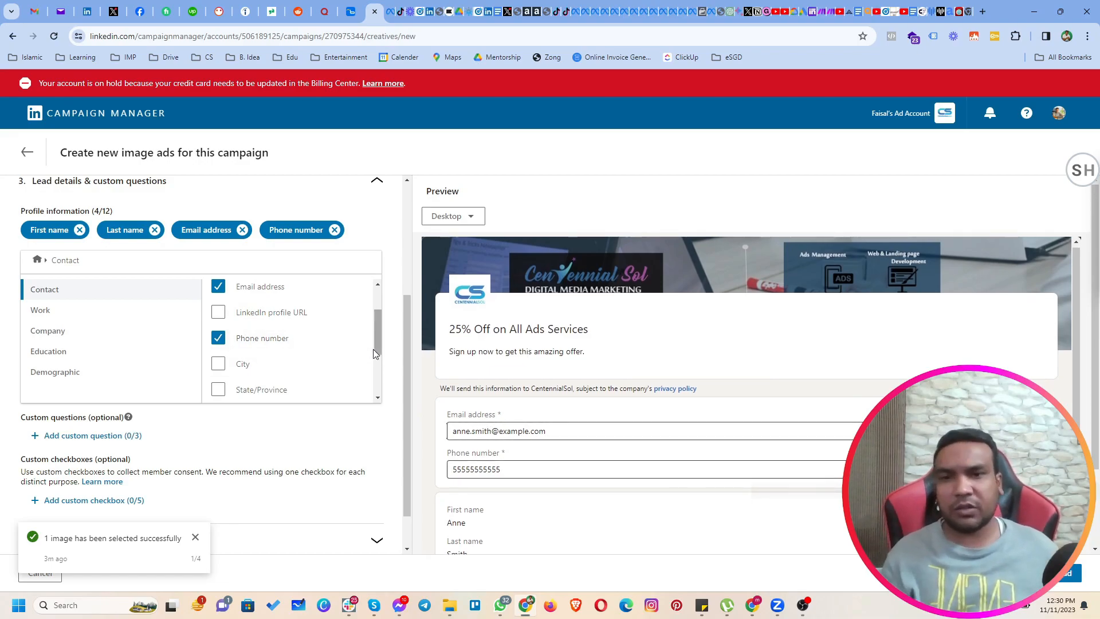
Add a custom question to the lead form reading "What will be the best time to contact with you?".
click(66, 439)
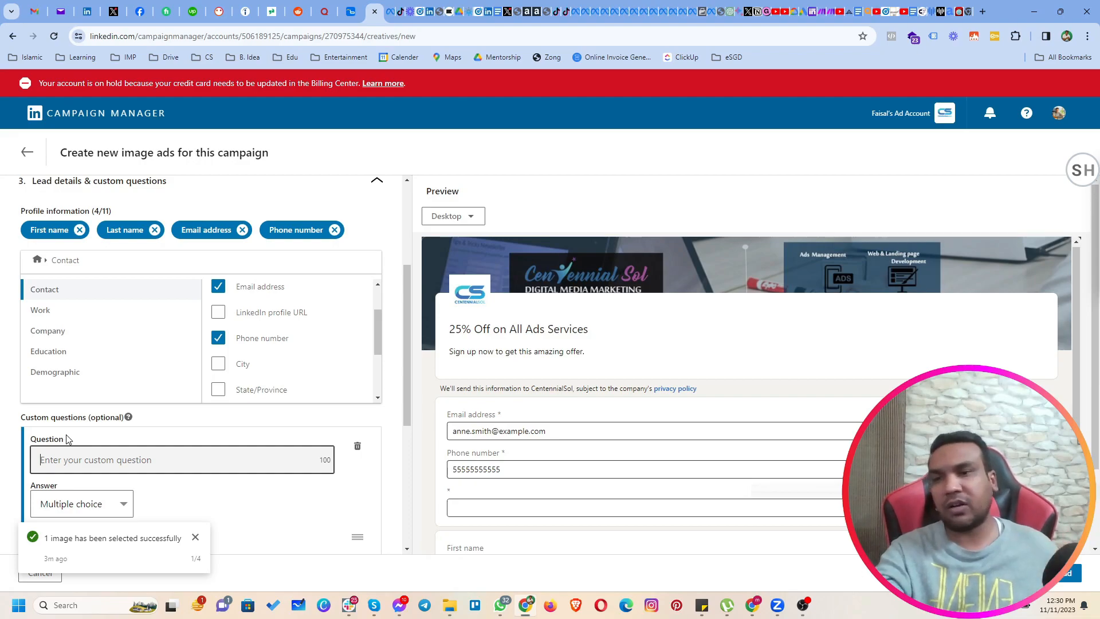
scroll(291, 447, down, 3)
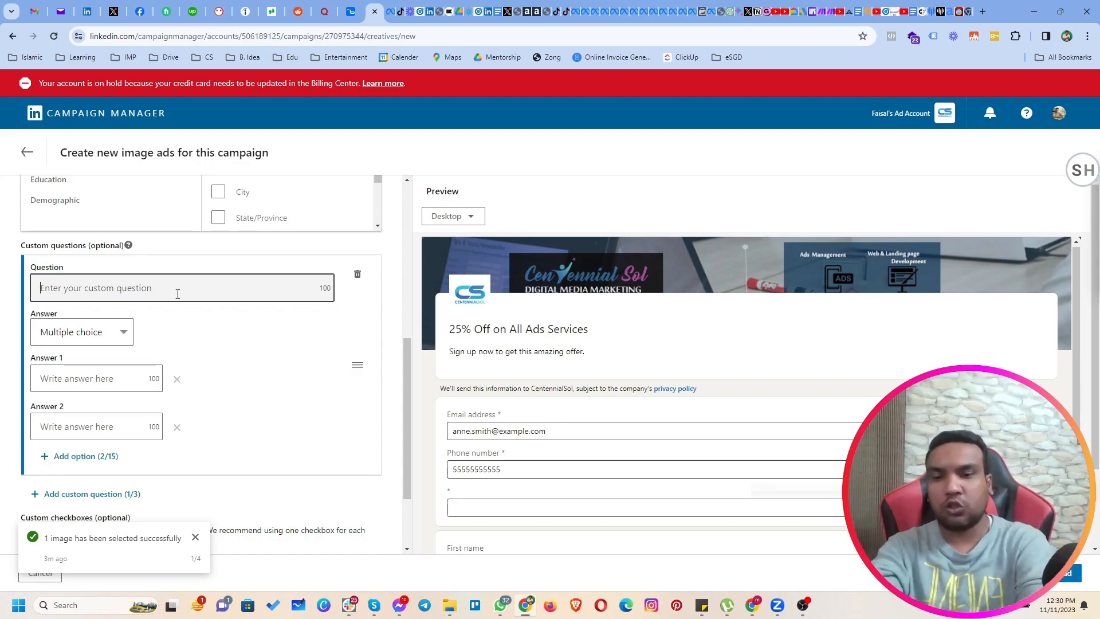
text(What will)
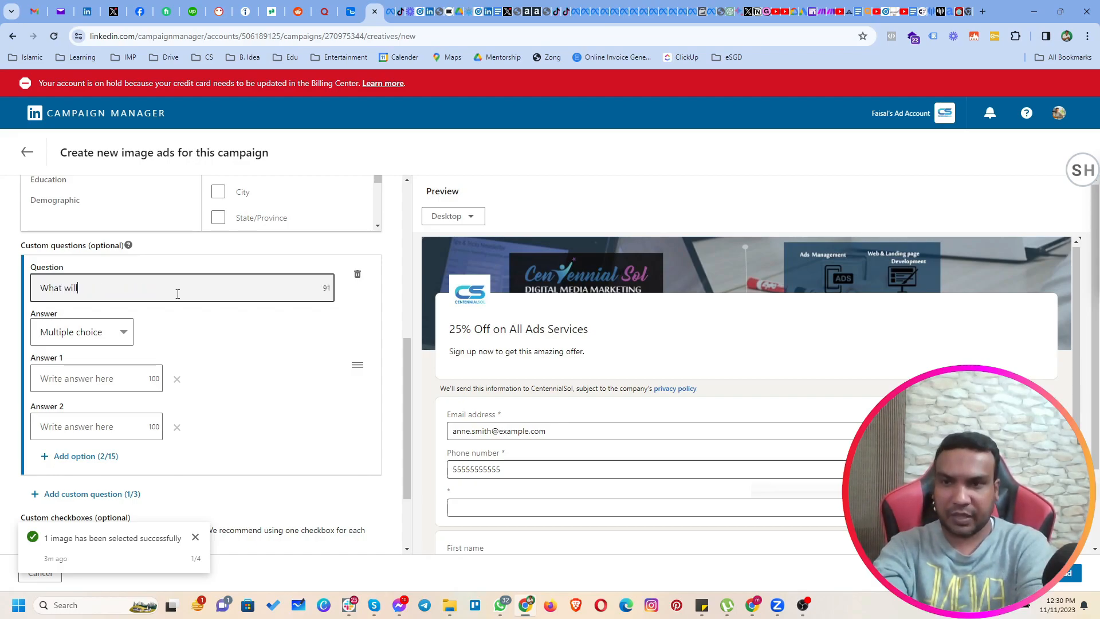
text( be the best )
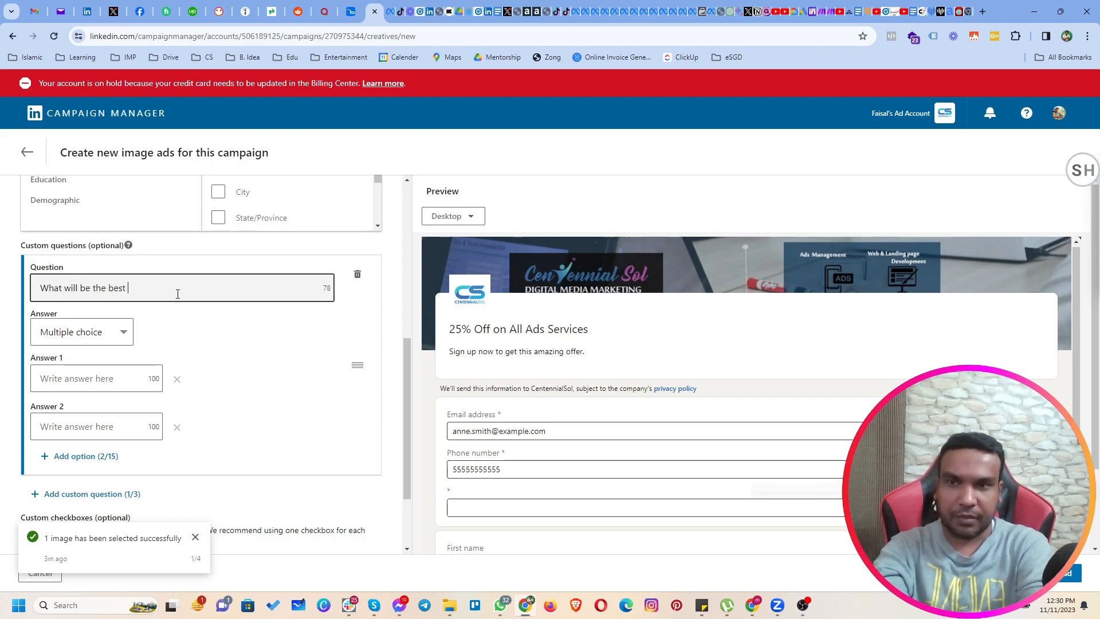
text(time to contact with you?)
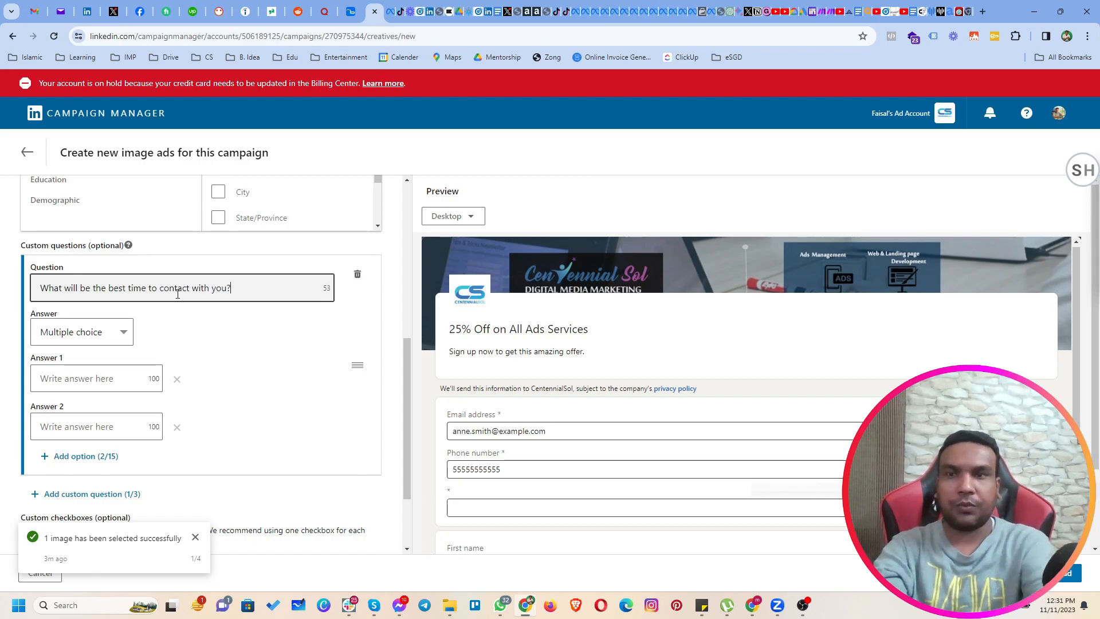
key(Tab)
Fill in the custom question's first two multiple-choice answers as "9am to 12pm" and "12pm to 3pm".
scroll(189, 325, down, 2)
click(116, 276)
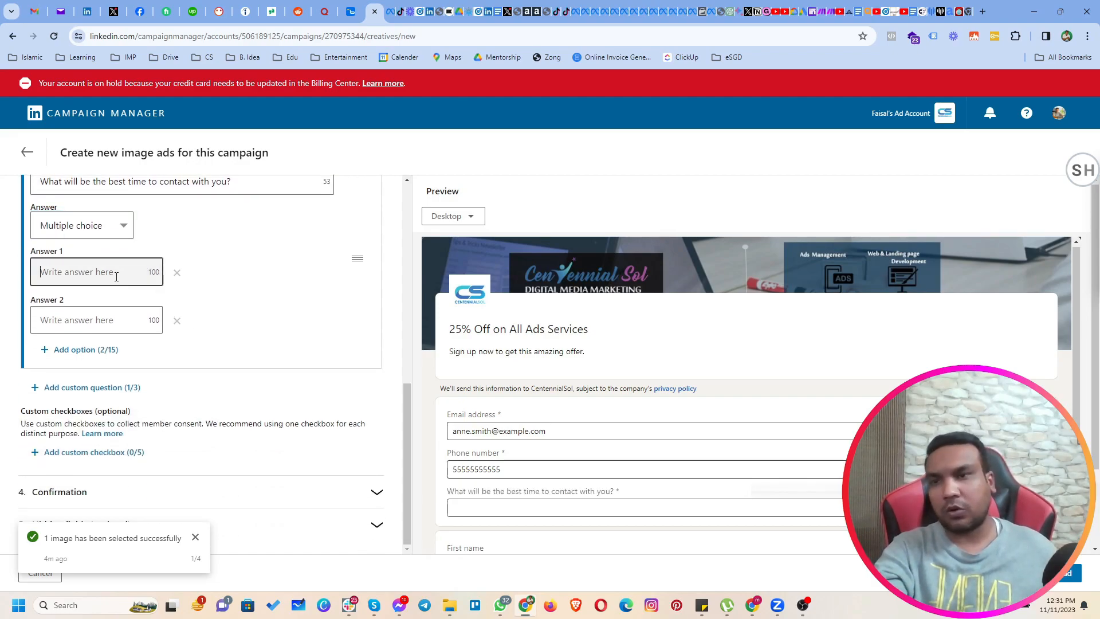
text(9am)
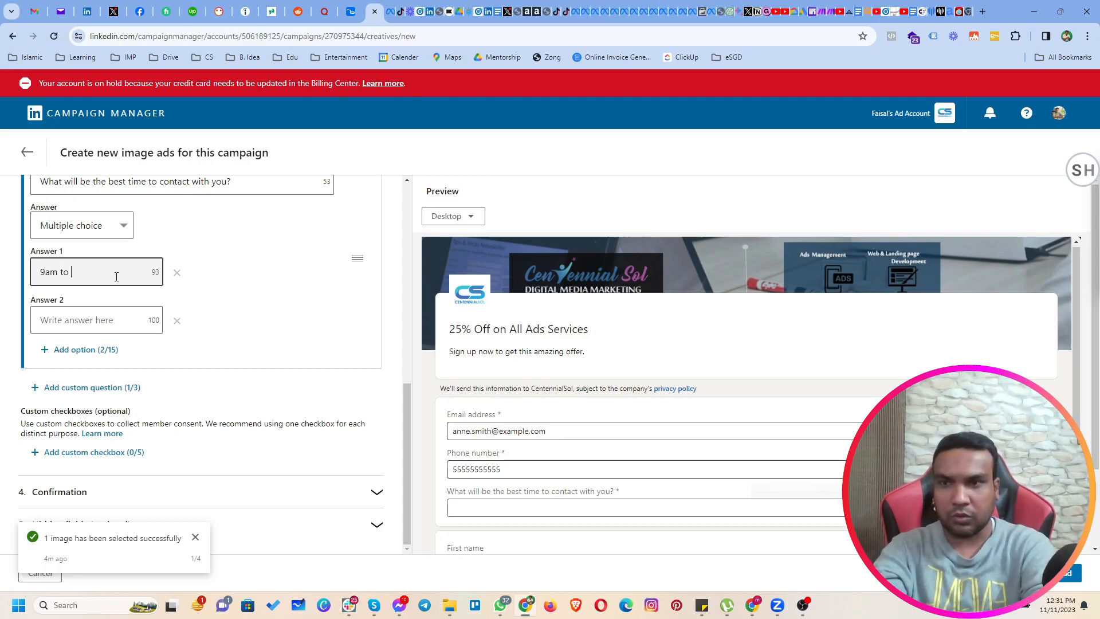
text( to 12pm)
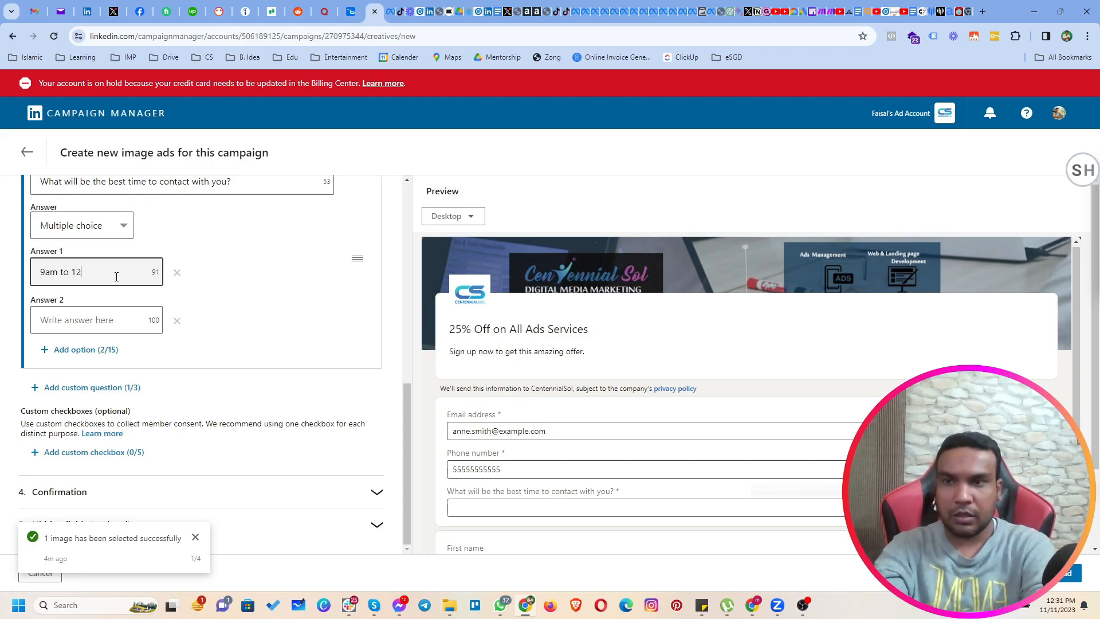
click(114, 310)
text(12)
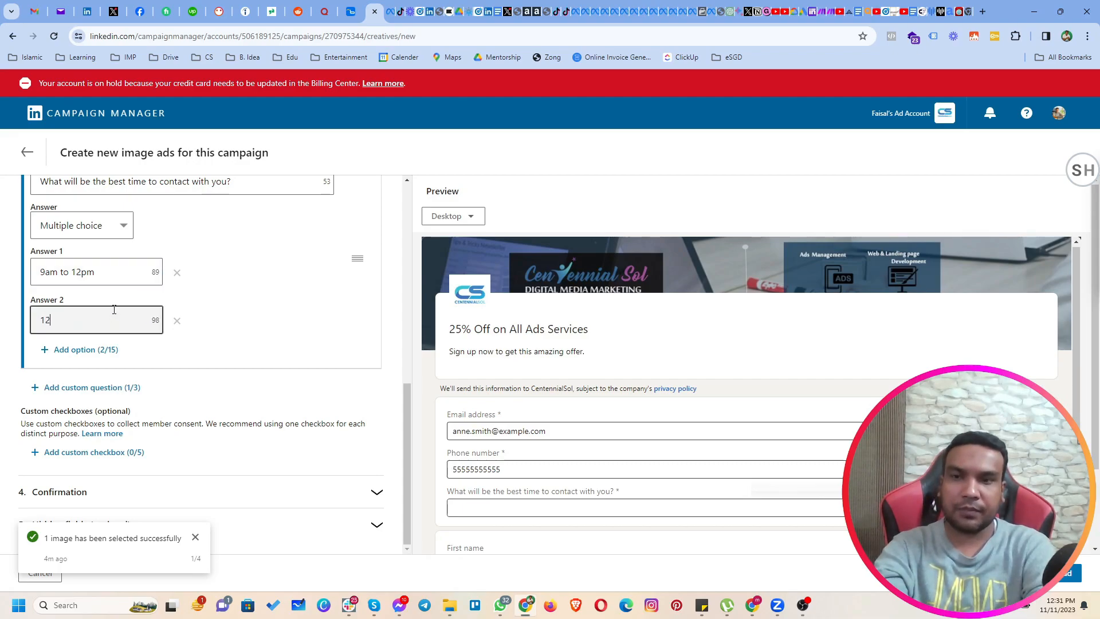
text(pm to 3pm)
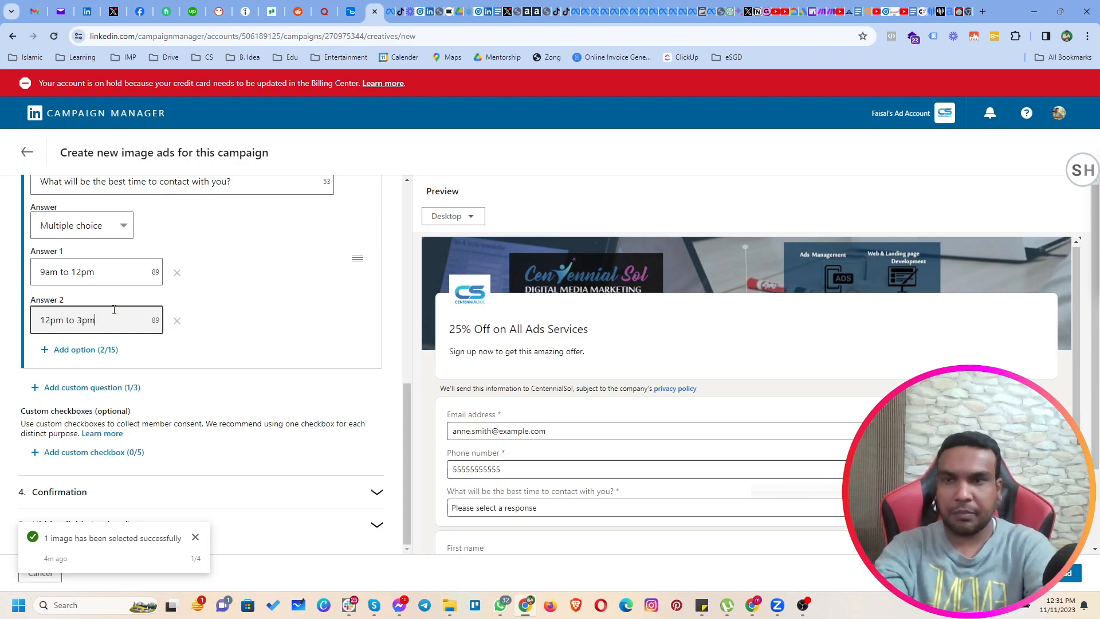
Add three more answer options to the custom question: "3pm to 5pm", "5pm to 8pm" and "8pm to 11pm".
click(88, 351)
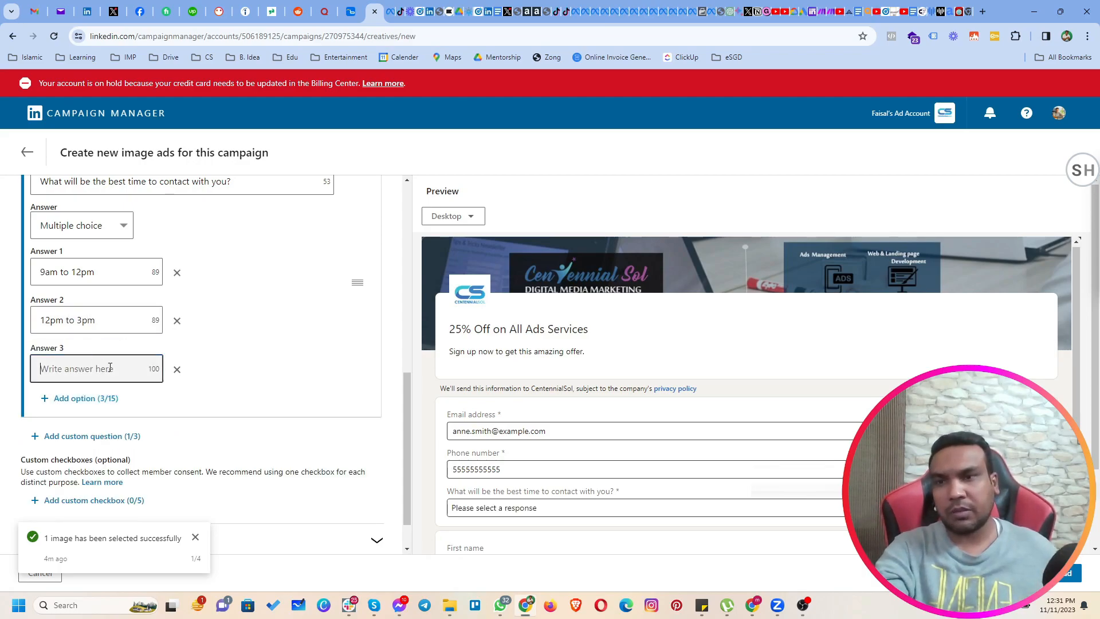
text(3)
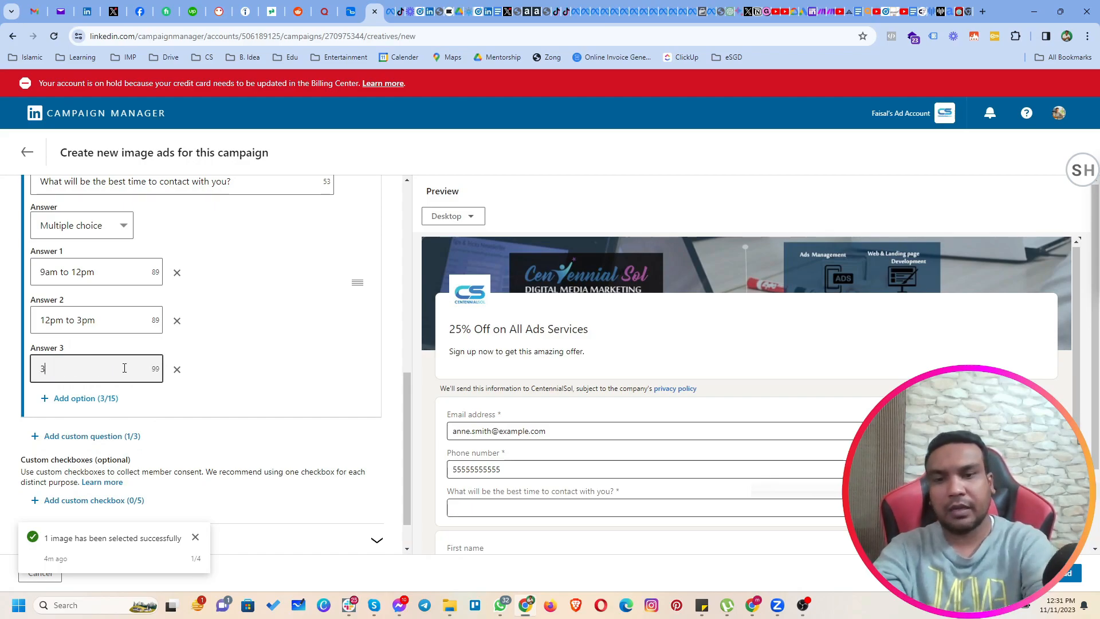
text(pm to 5pm)
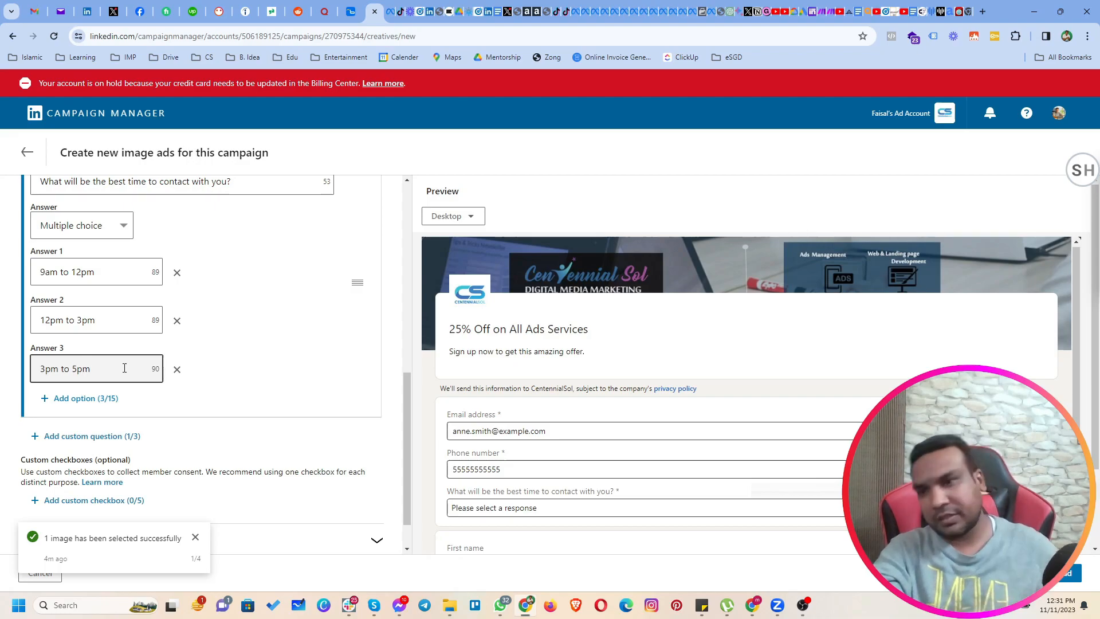
click(114, 398)
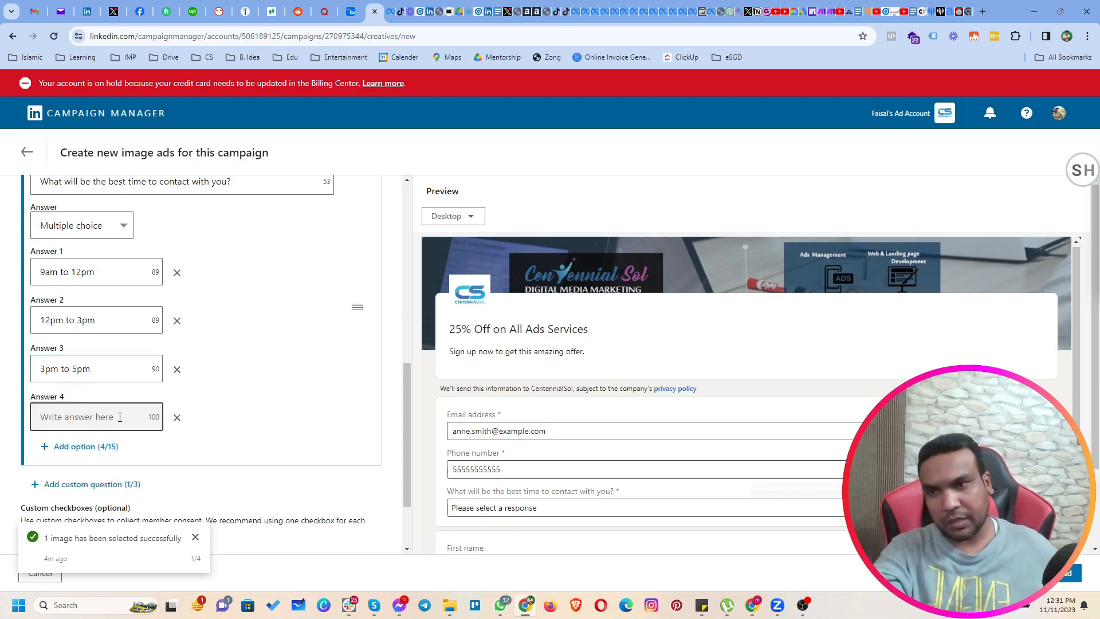
text(5pm to 8pm)
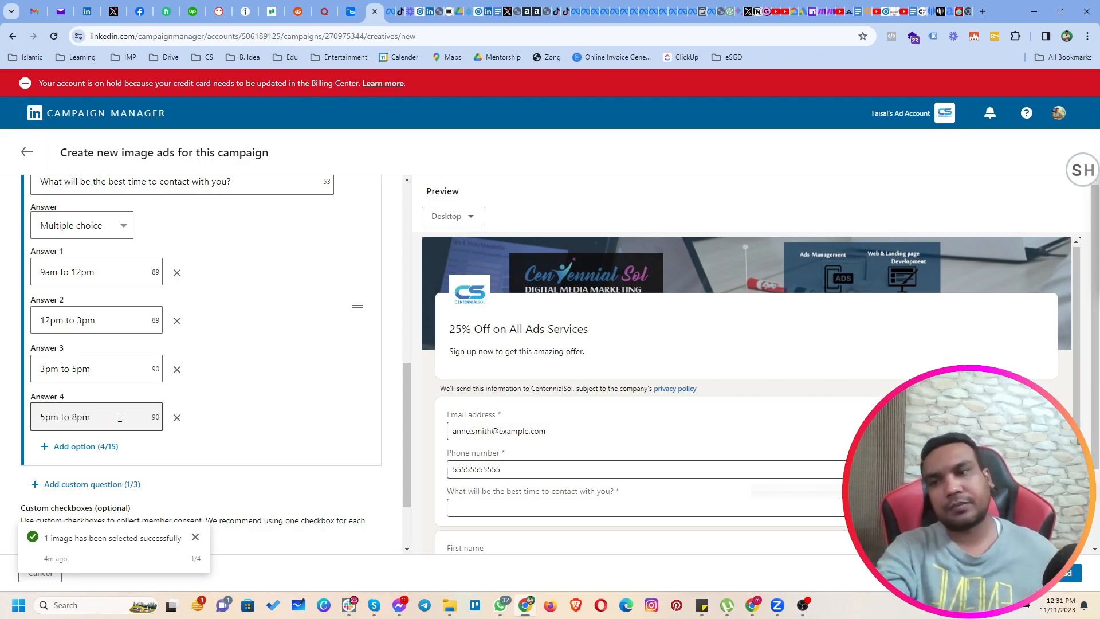
click(86, 447)
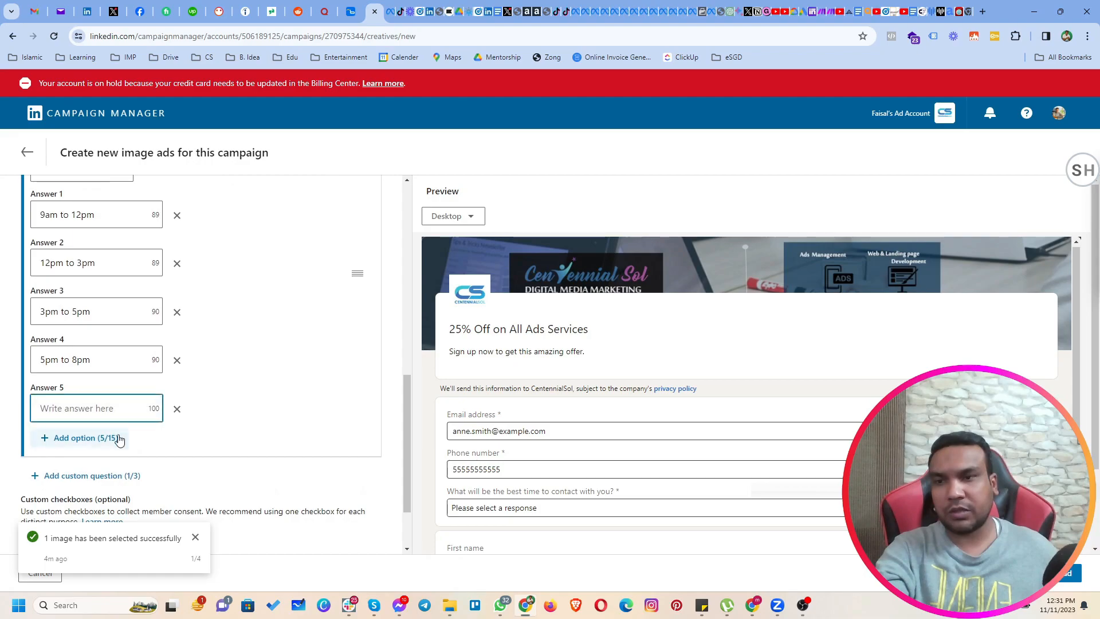
text(8pm to 11p)
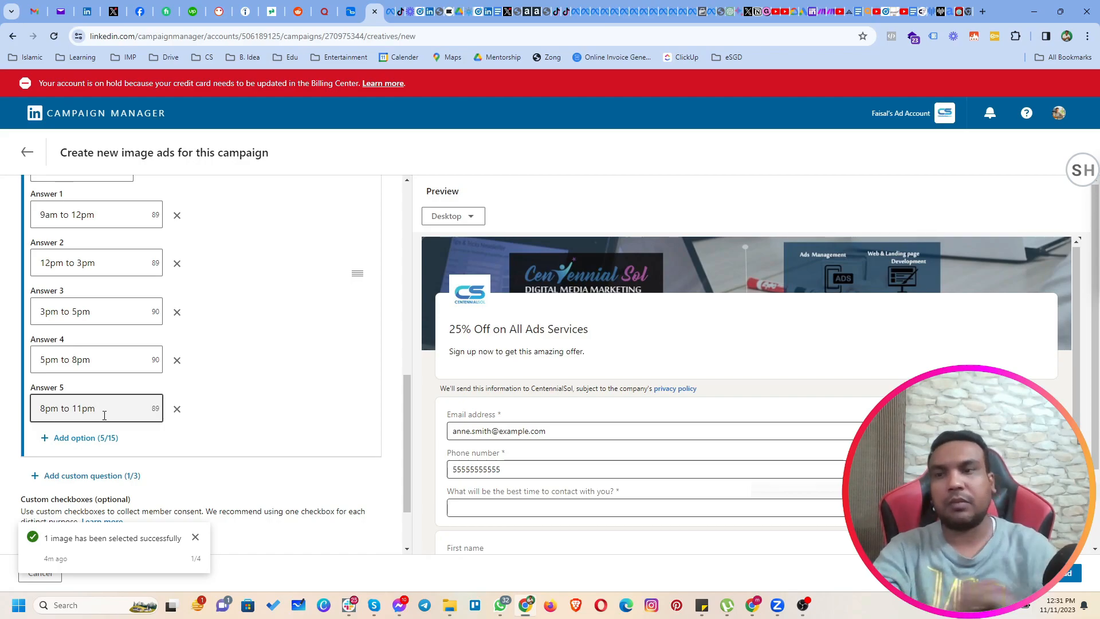
text(m)
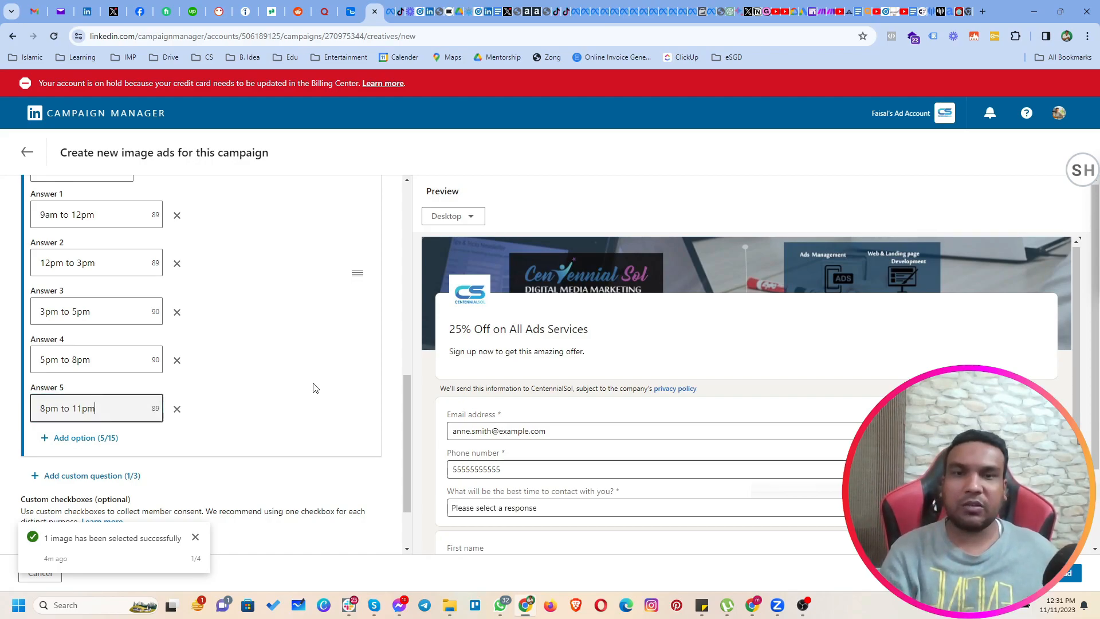
Check the contact-time question's list of answer choices in the form preview.
scroll(460, 426, down, 1)
click(548, 470)
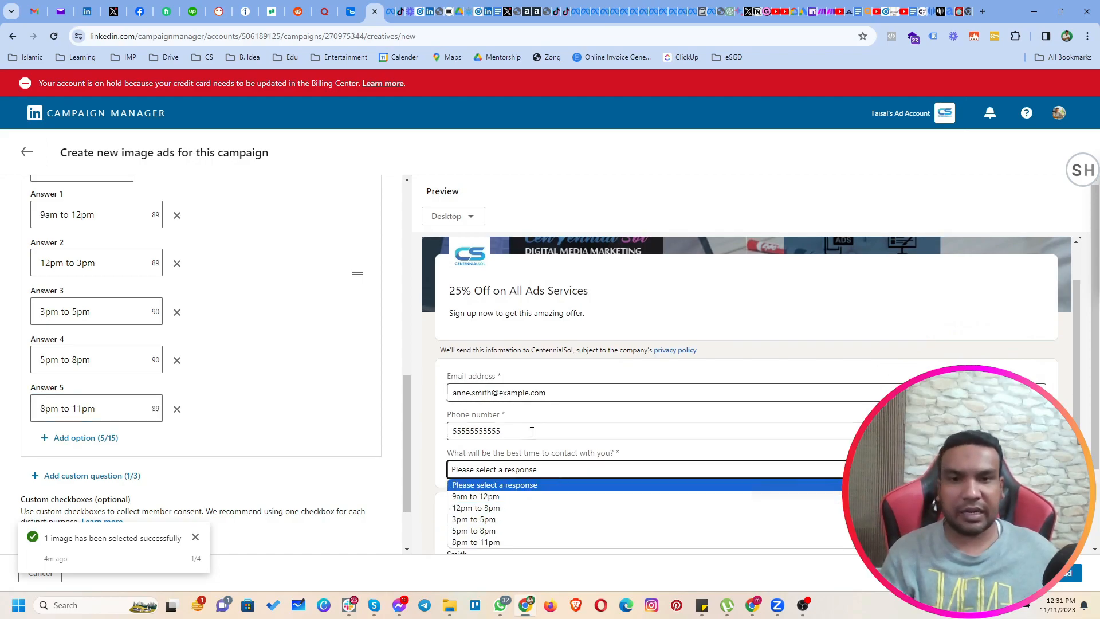
click(424, 415)
scroll(448, 461, down, 1)
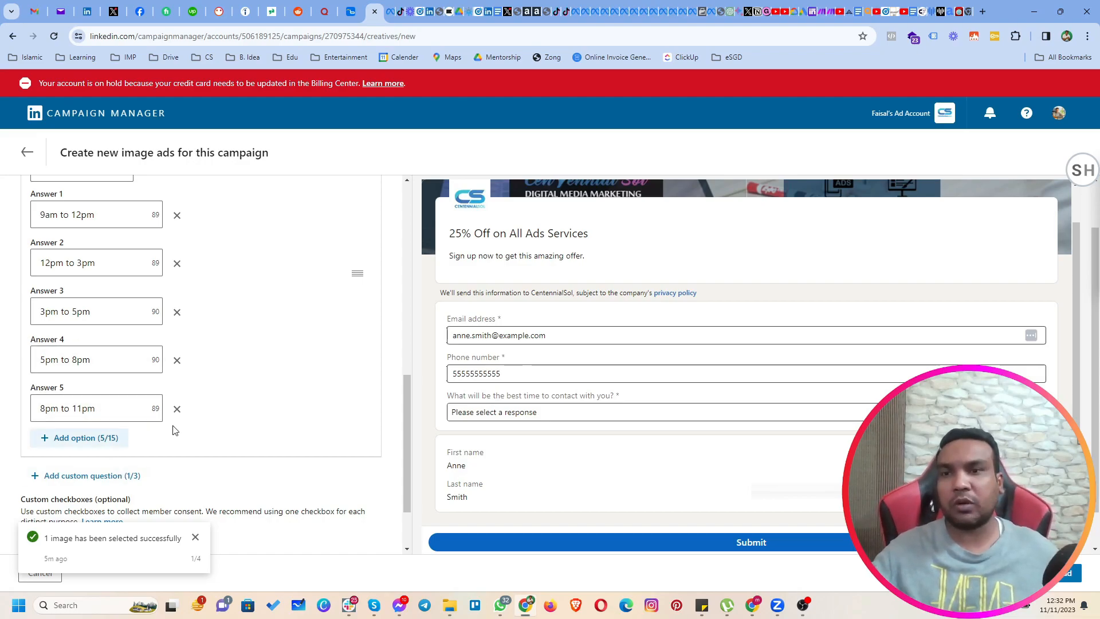
scroll(218, 445, down, 2)
scroll(201, 483, down, 1)
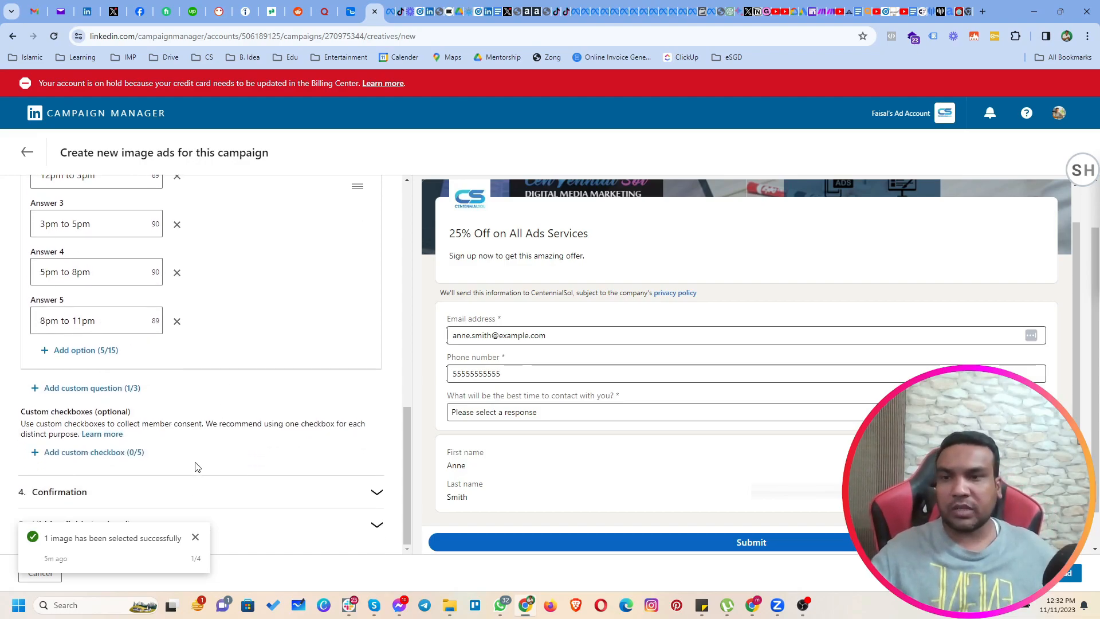
click(88, 453)
scroll(151, 439, down, 4)
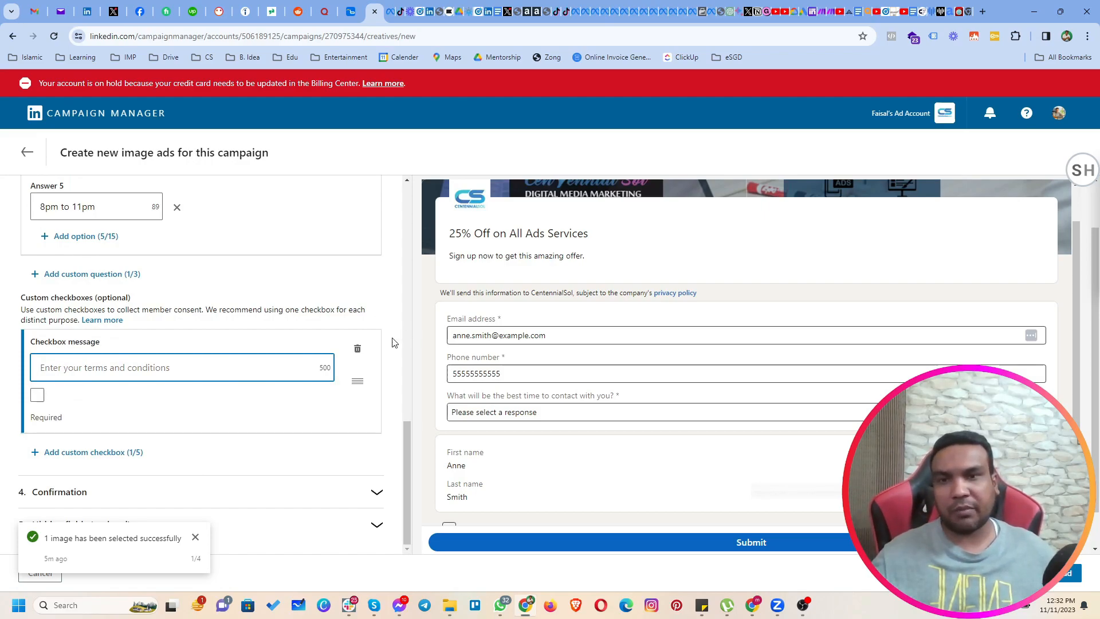
click(357, 349)
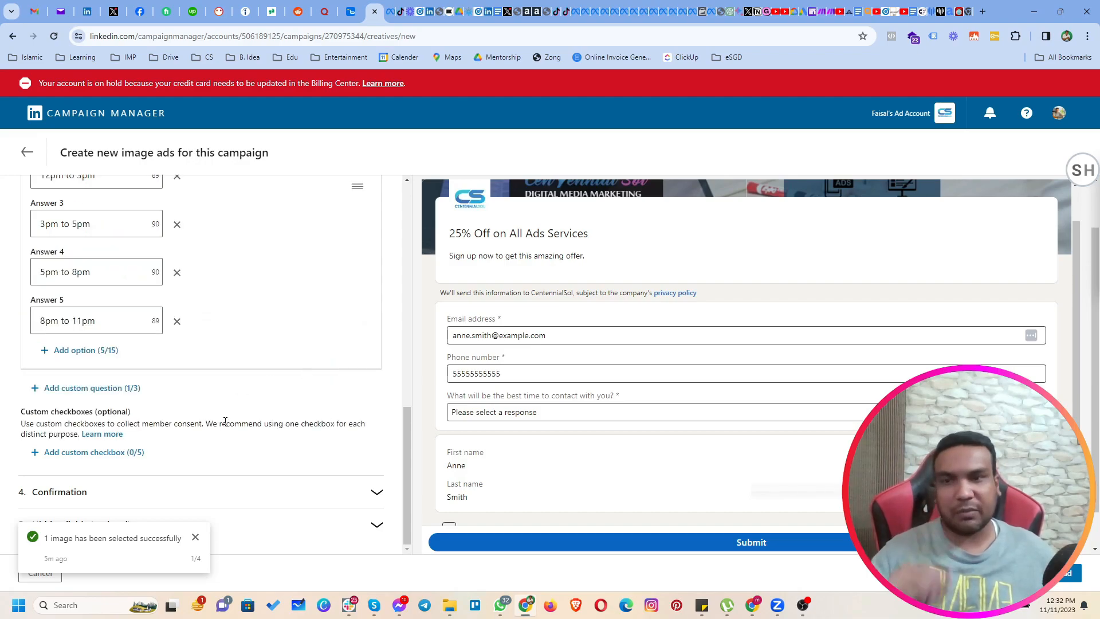
click(189, 497)
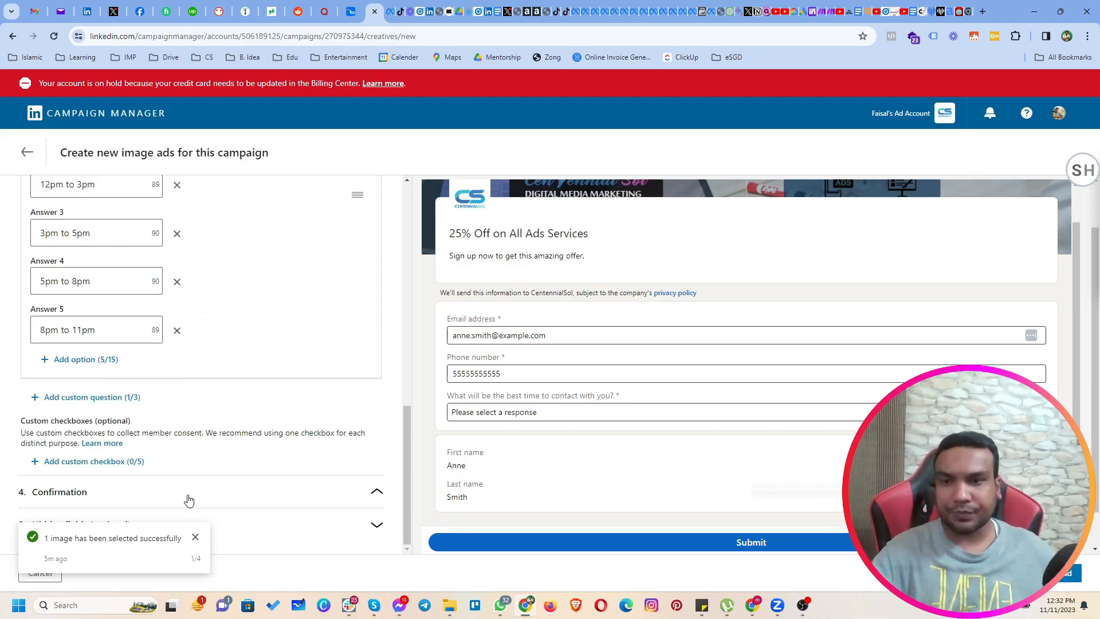
click(88, 350)
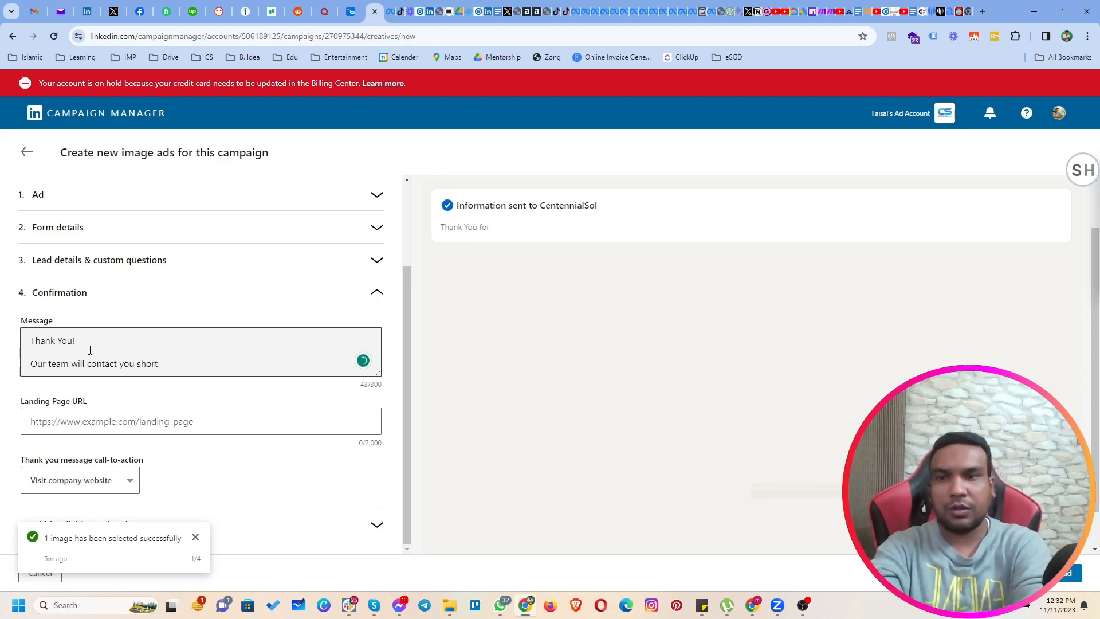
click(135, 387)
click(67, 428)
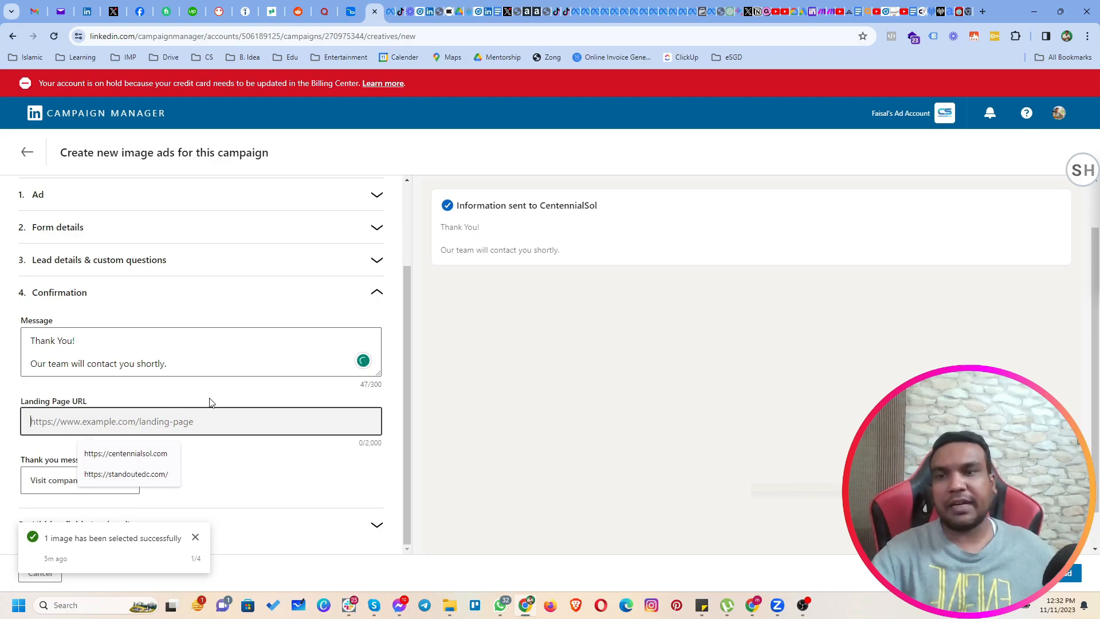
click(164, 451)
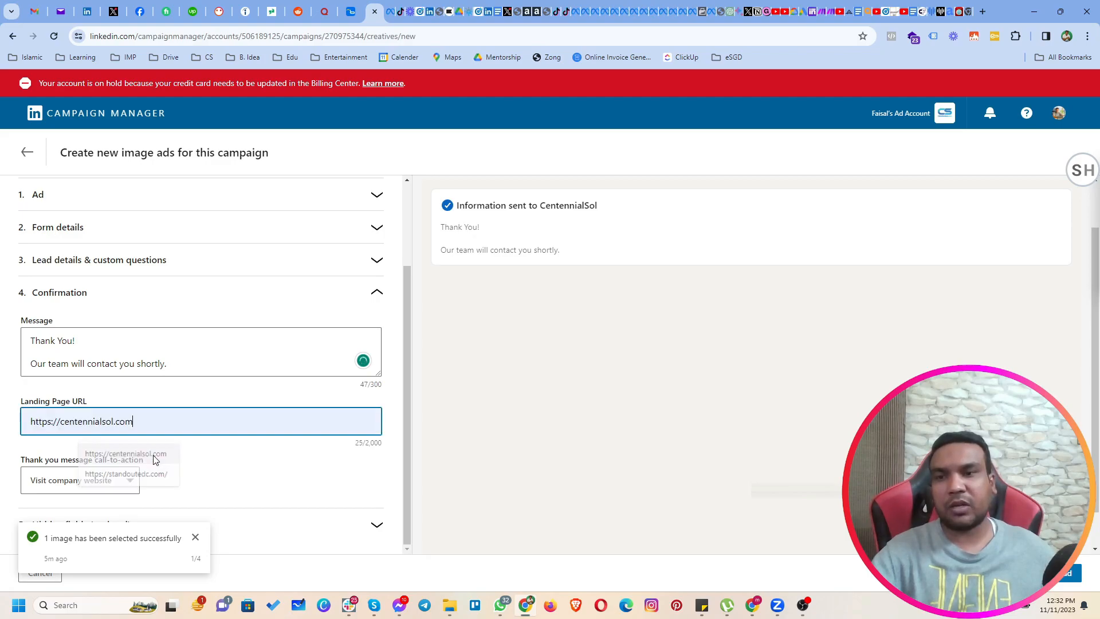
Append "Or you can directly schedule meeting with following link." to the end of the confirmation message.
click(195, 453)
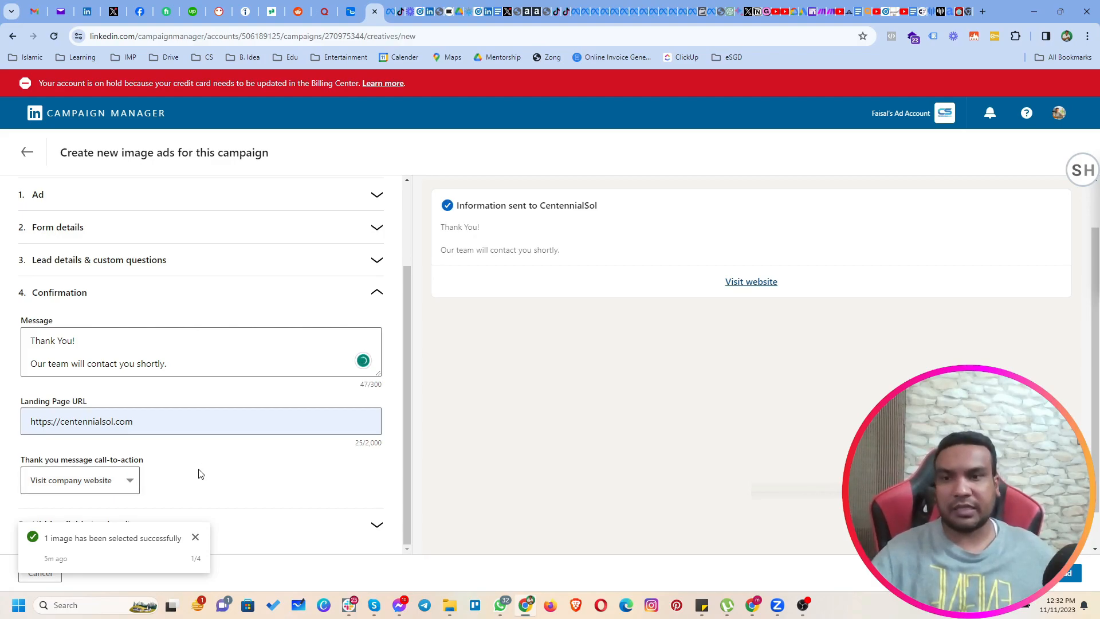
drag(185, 365, 27, 392)
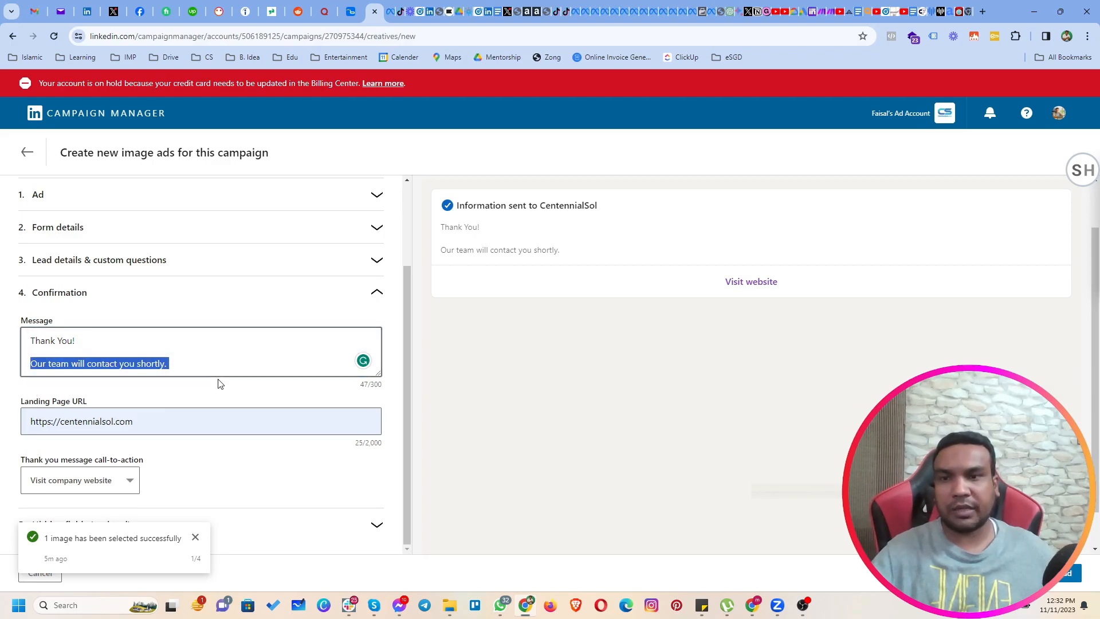
click(224, 361)
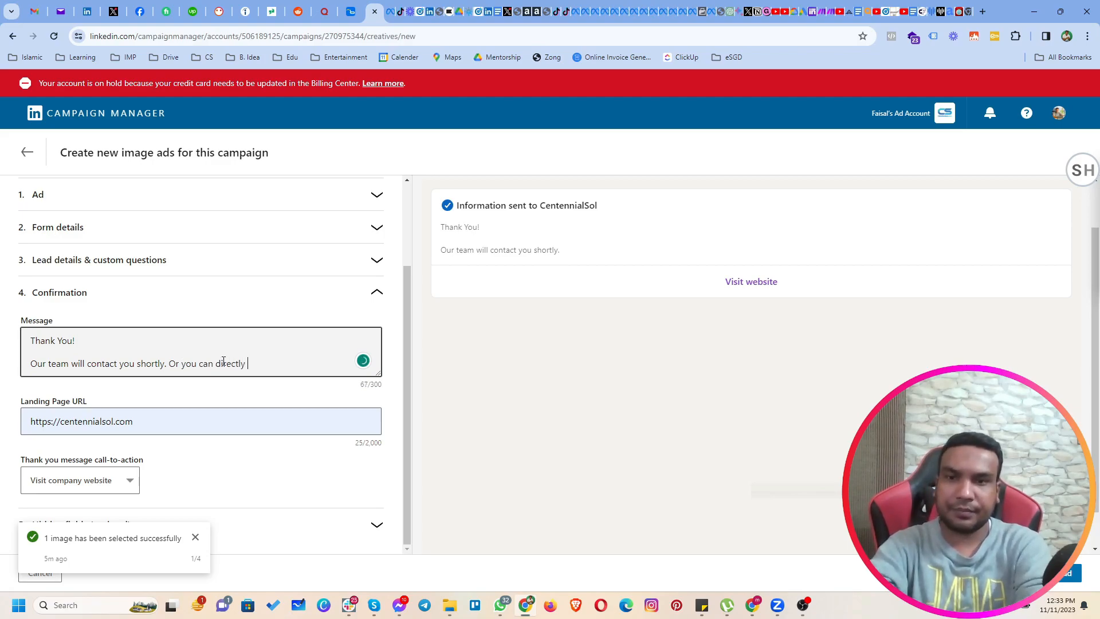
text(Or you can directly schedule meeting with )
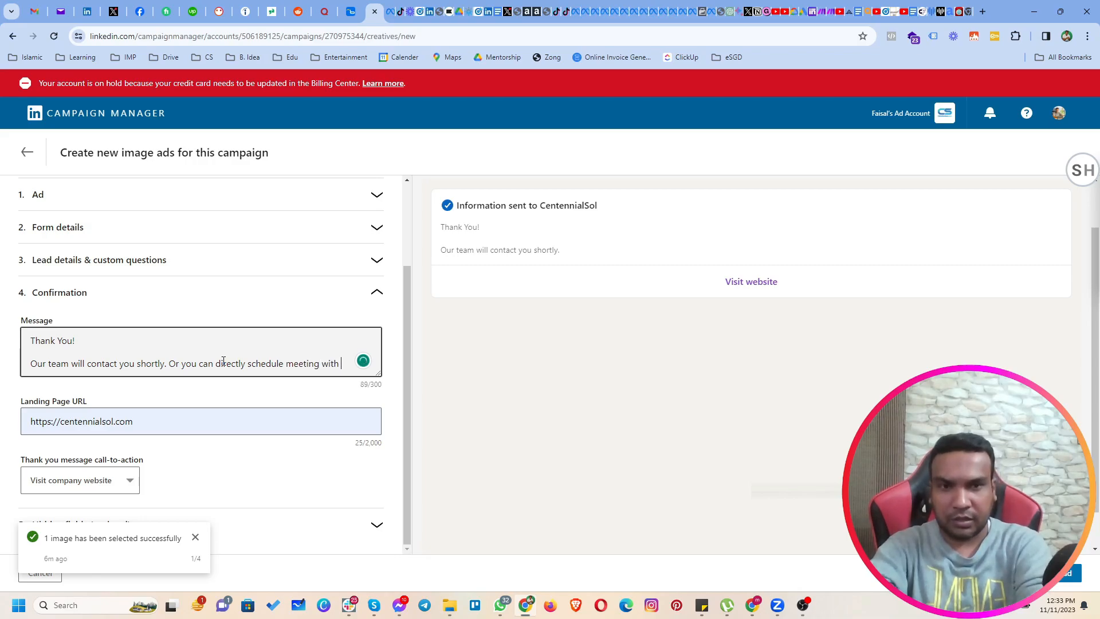
text(follow)
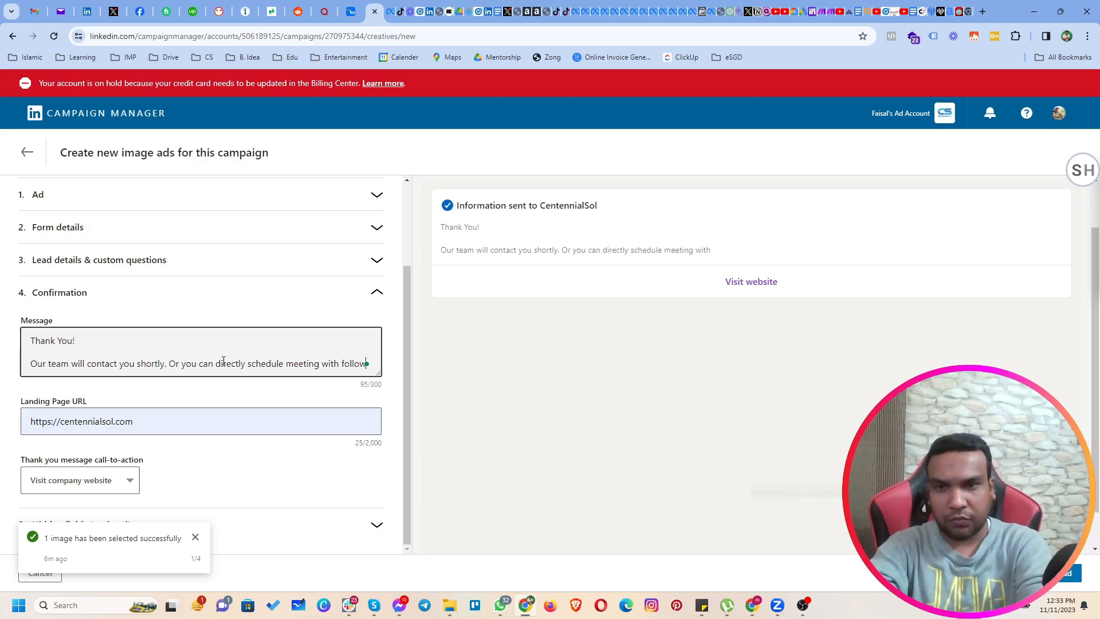
text(ing link.)
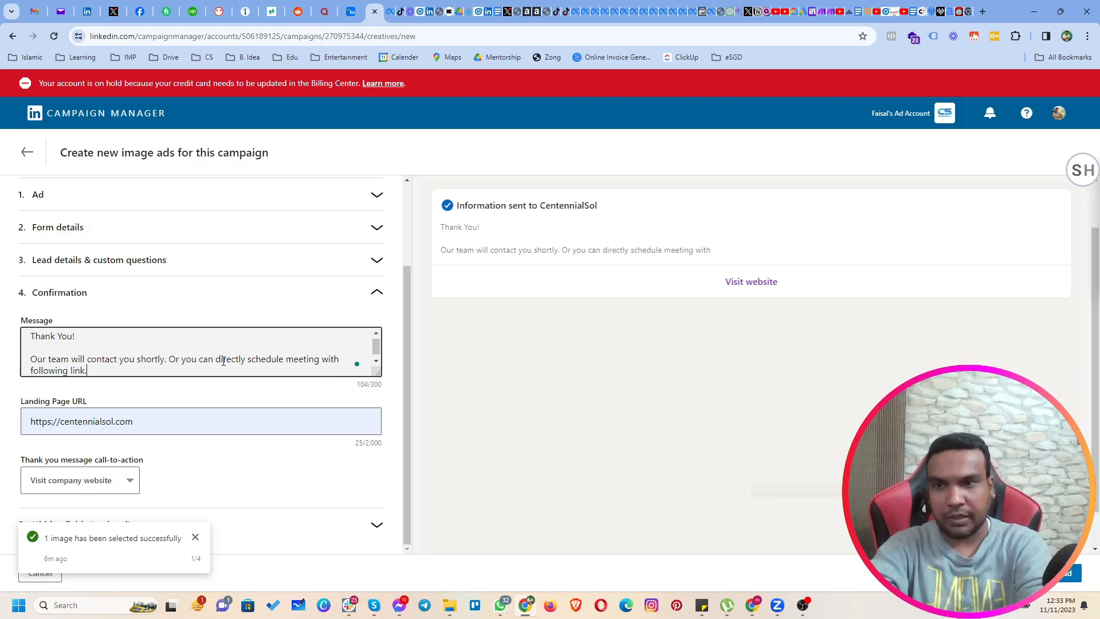
Replace the confirmation's landing page URL with the personal https Calendly booking link and keep "Visit company website" as the thank-you call-to-action.
click(174, 419)
key(ctrl+a)
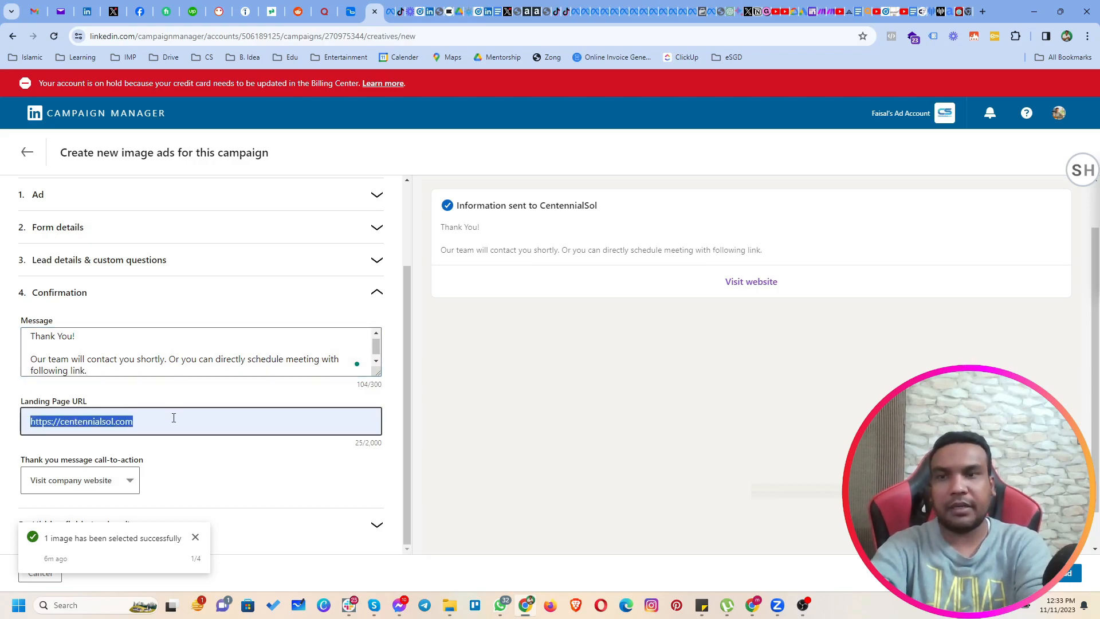
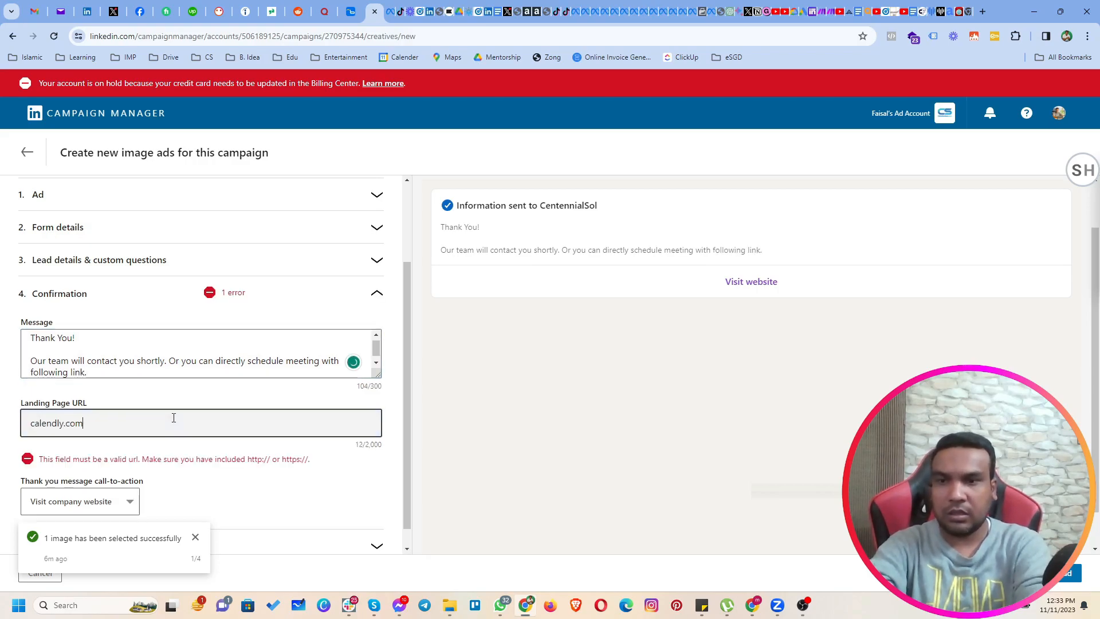
key(Home)
text(https://)
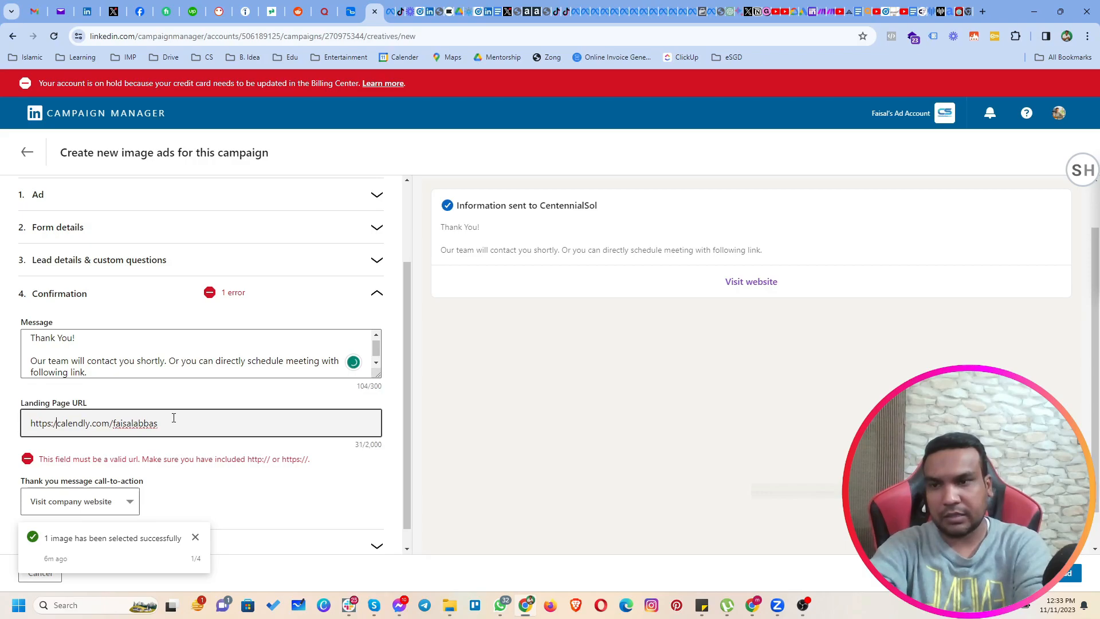
key(Tab)
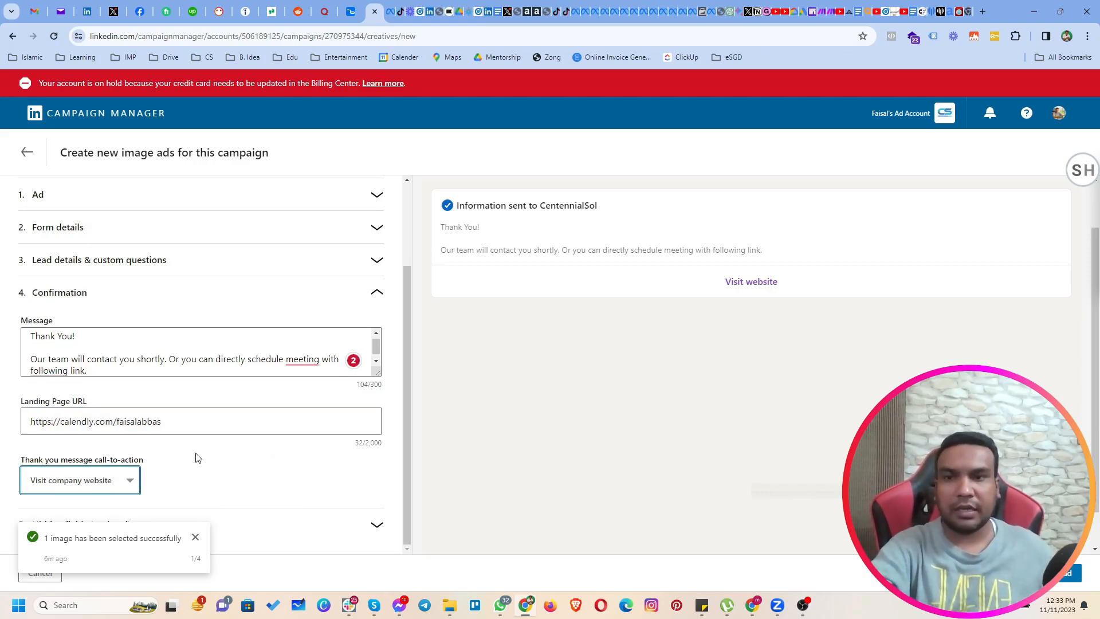
click(118, 482)
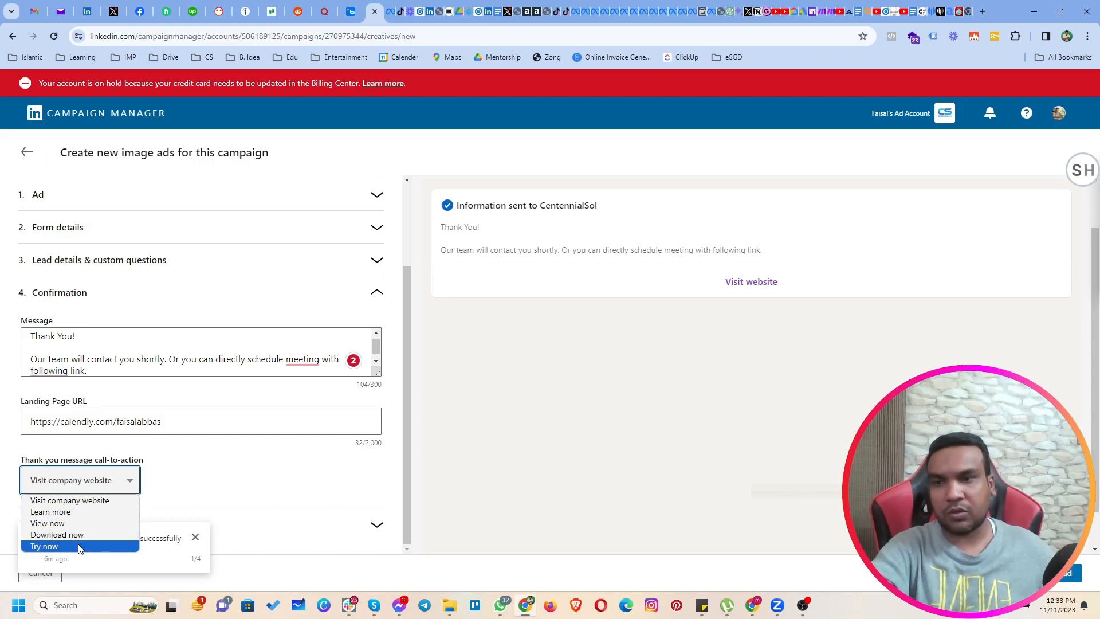
click(205, 473)
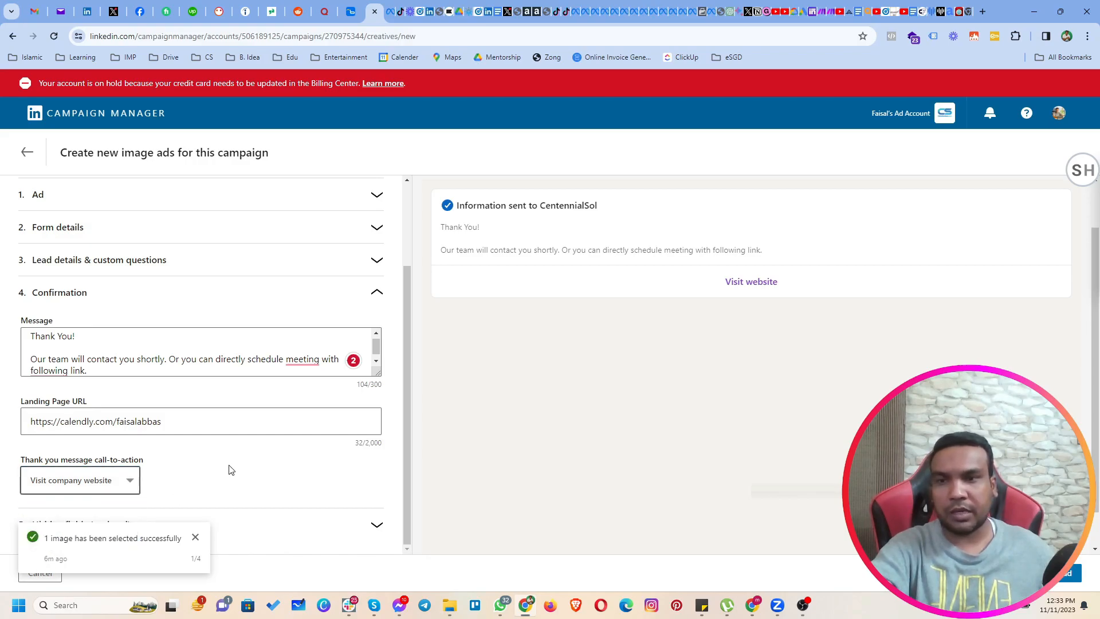
Add a hidden form field named "Campaign" with the value "nov23" and create the ad with its form.
click(199, 536)
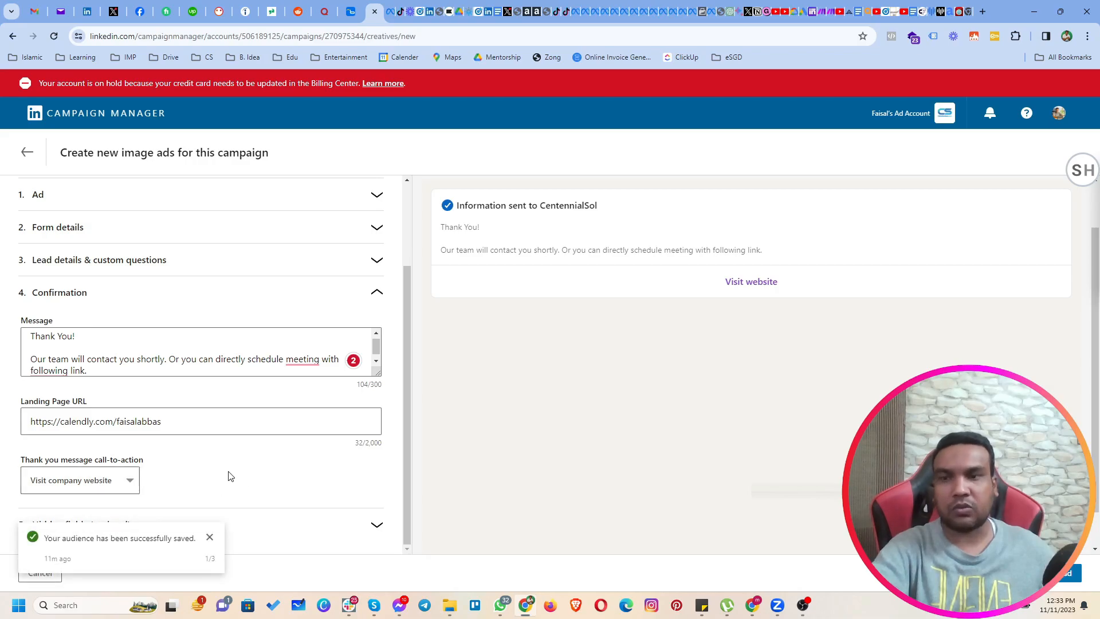
click(329, 525)
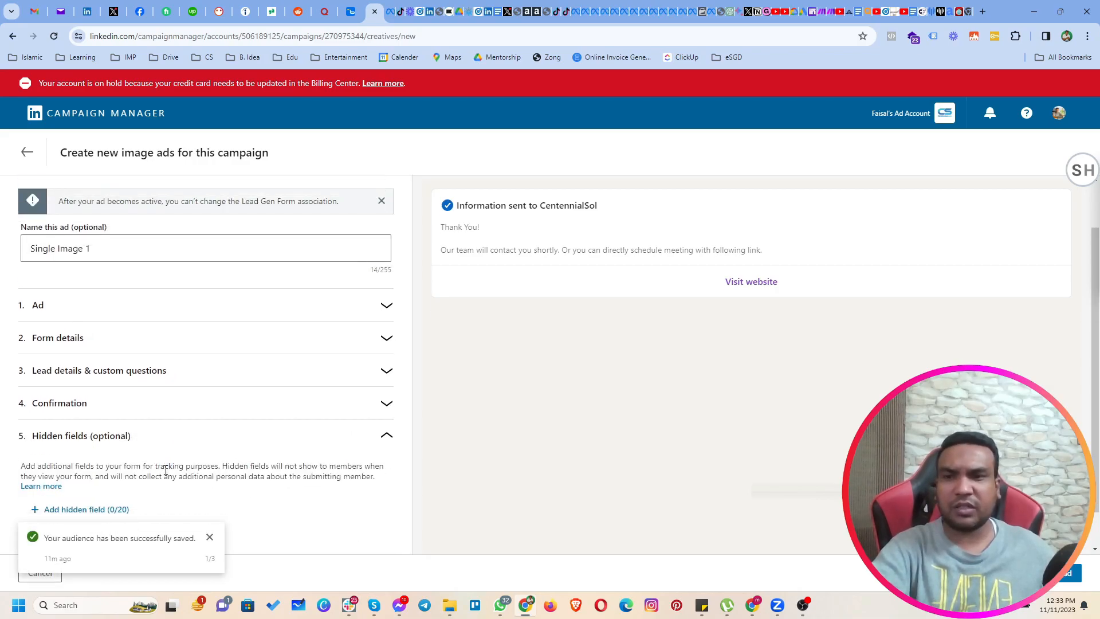
click(210, 537)
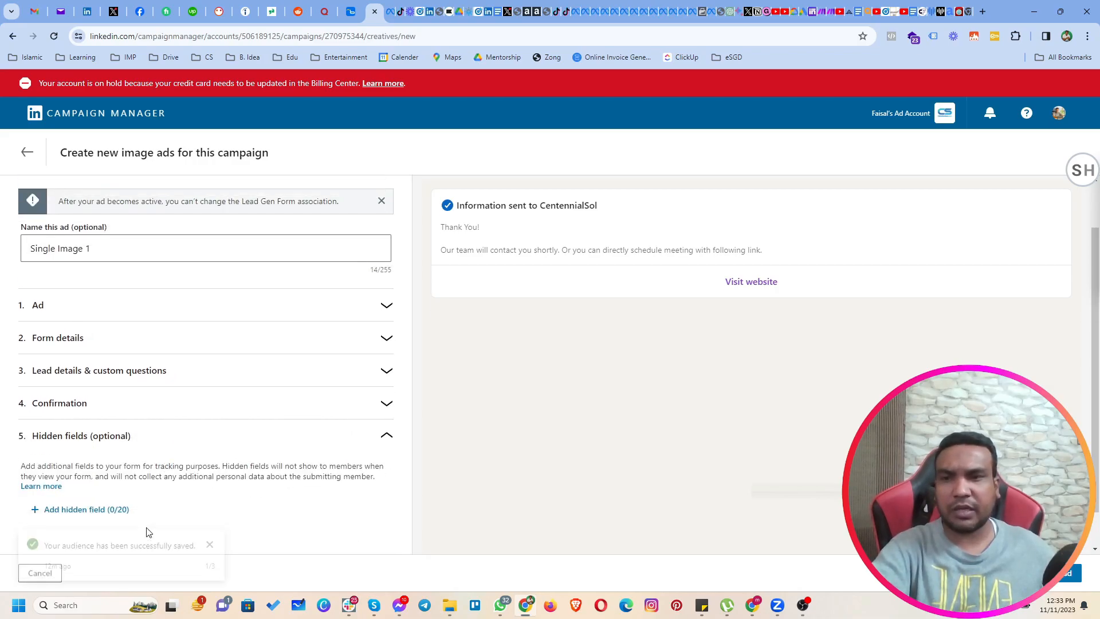
click(86, 509)
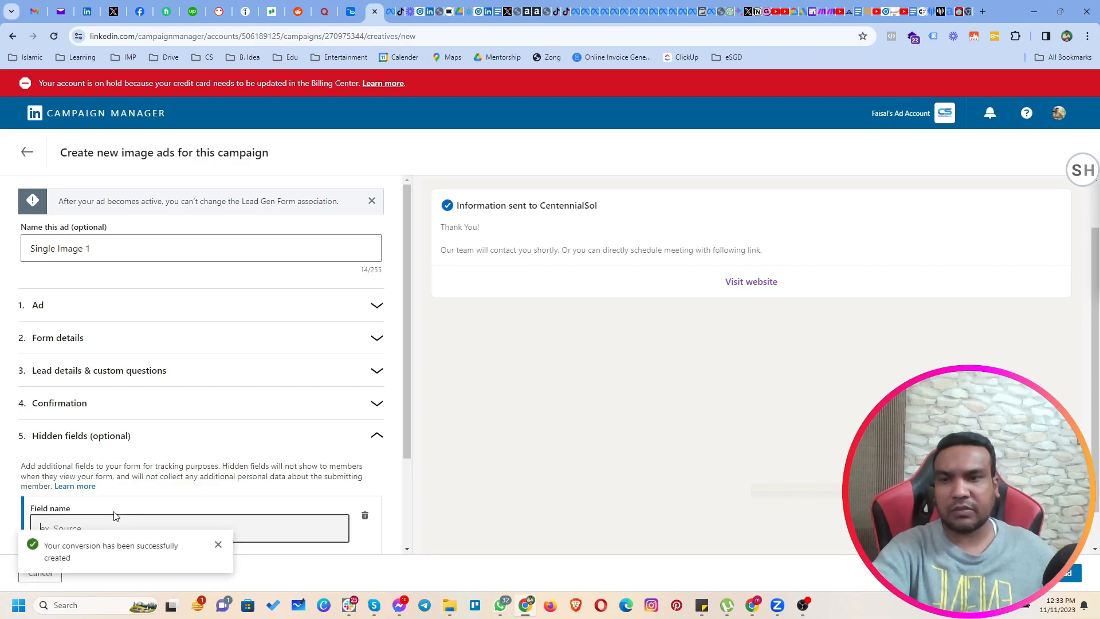
scroll(216, 452, down, 2)
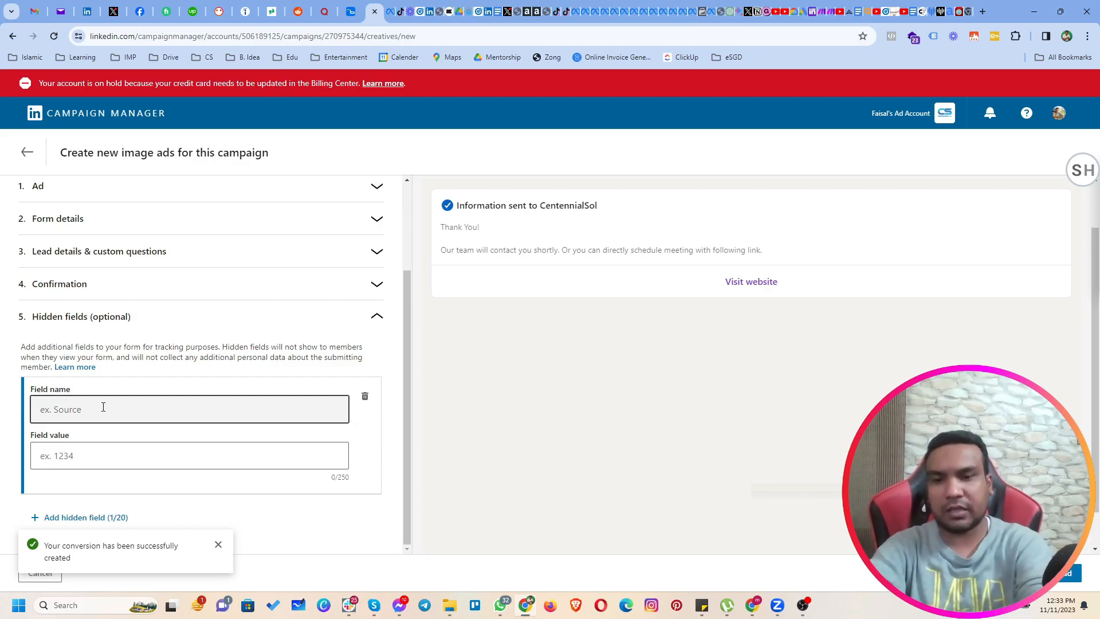
text(Campaign)
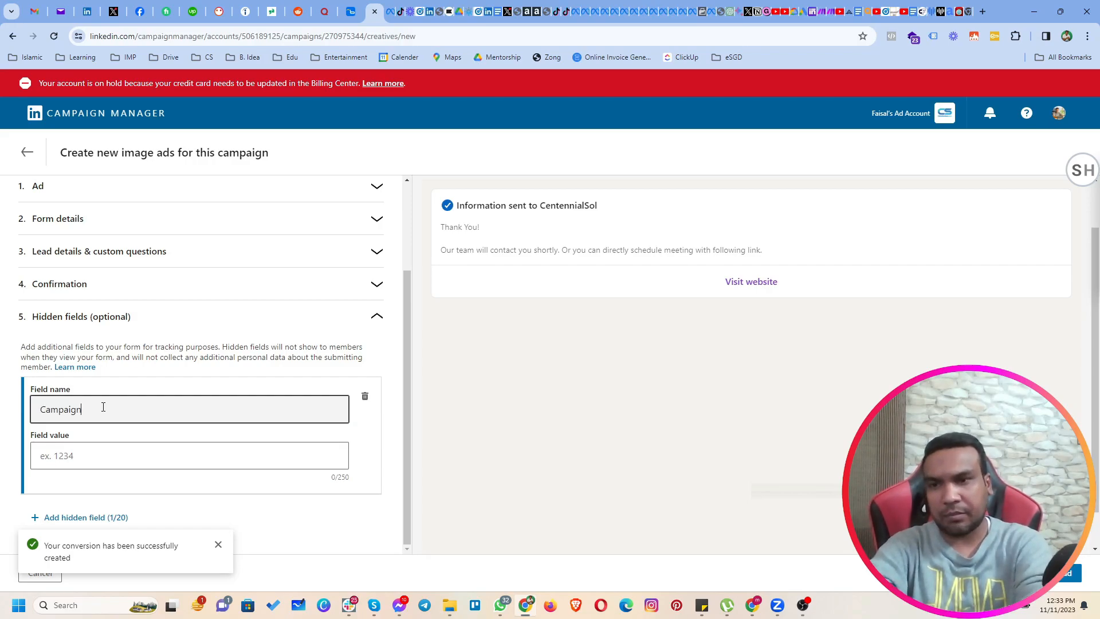
click(96, 454)
text(nov)
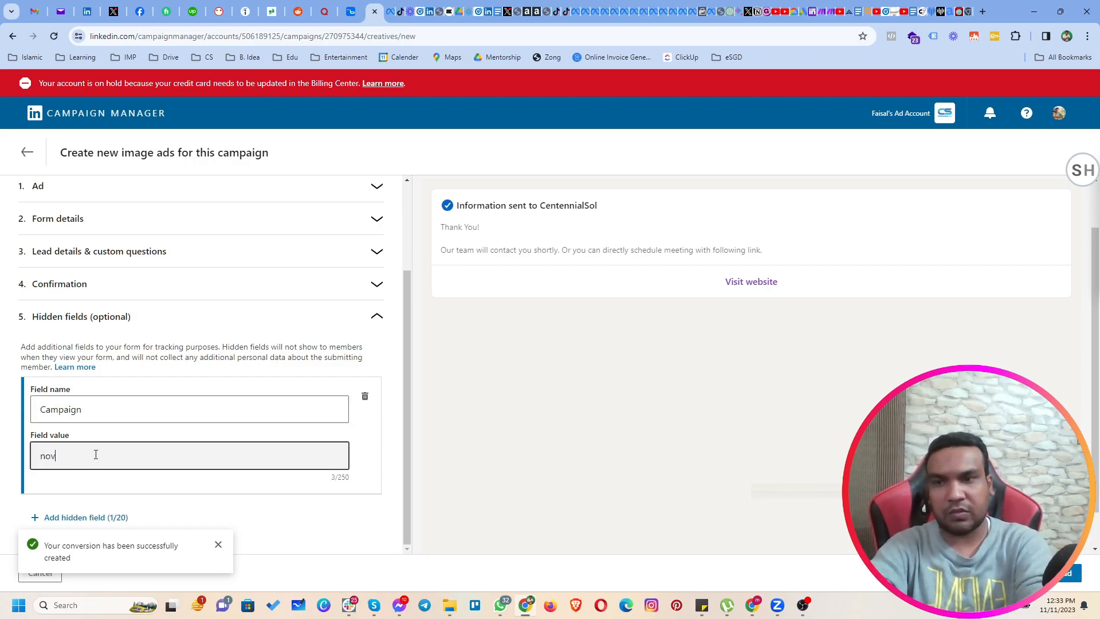
text(23)
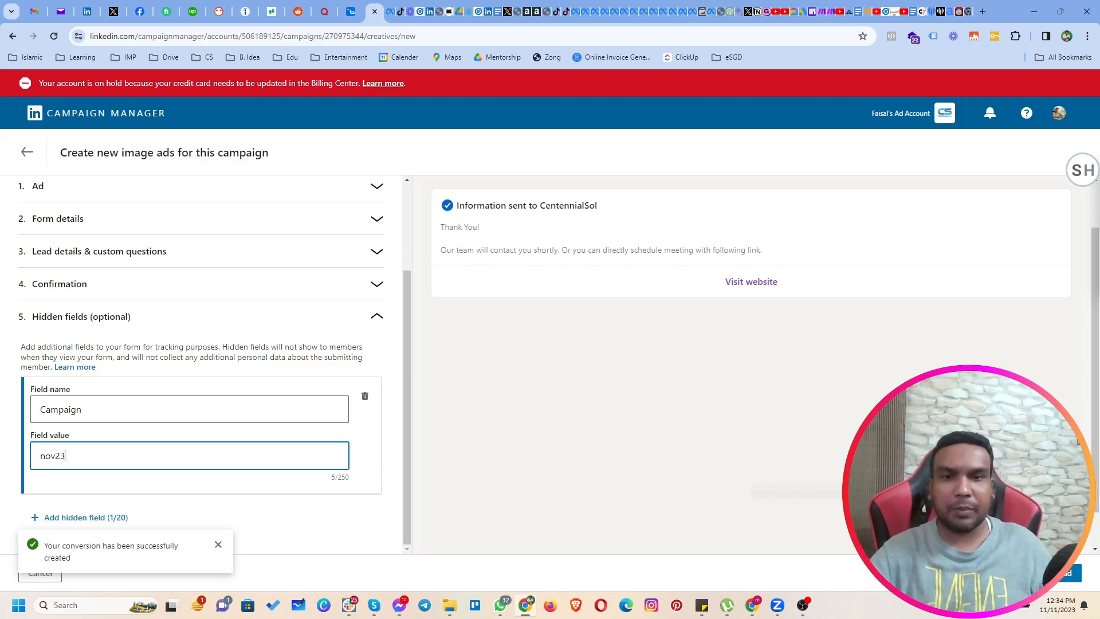
click(1066, 573)
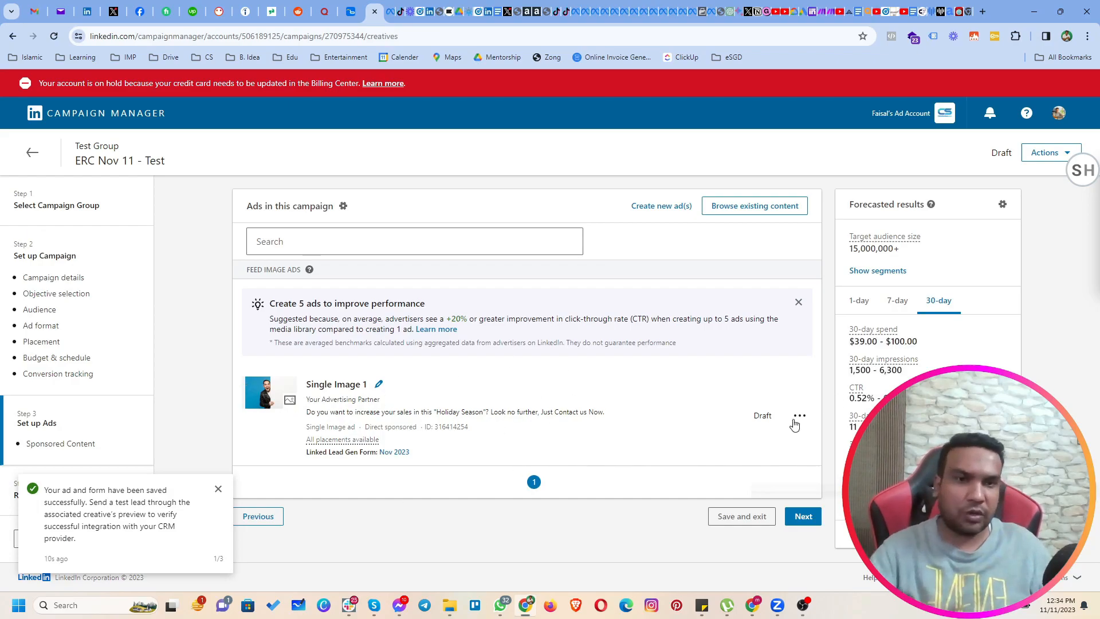
Duplicate the Single Image 1 ad and name the copy "Single Image 2".
click(799, 416)
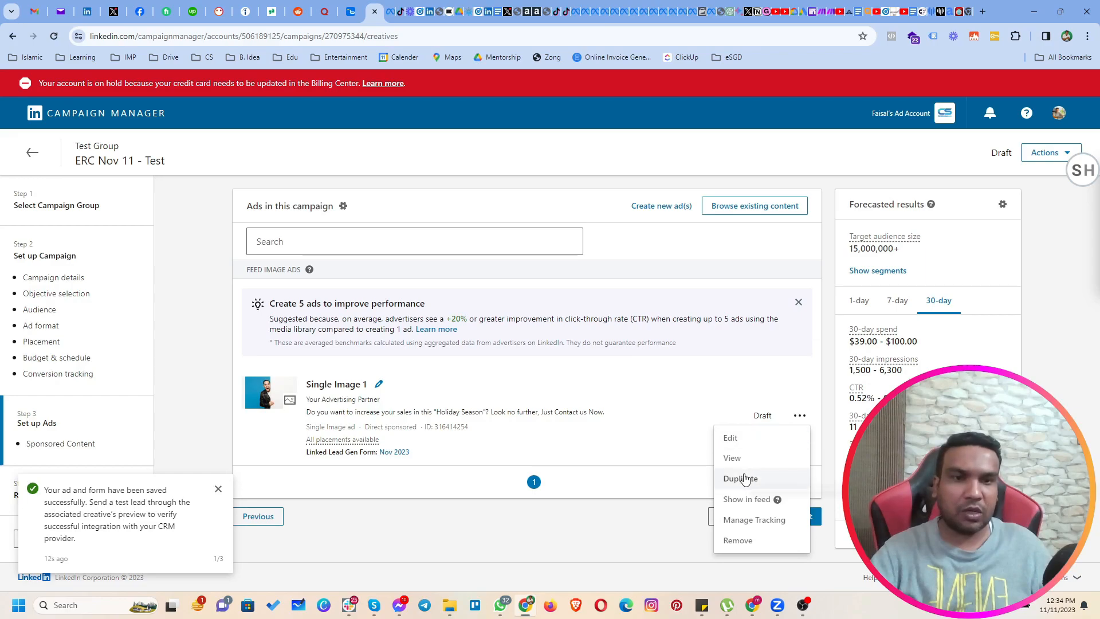
click(736, 481)
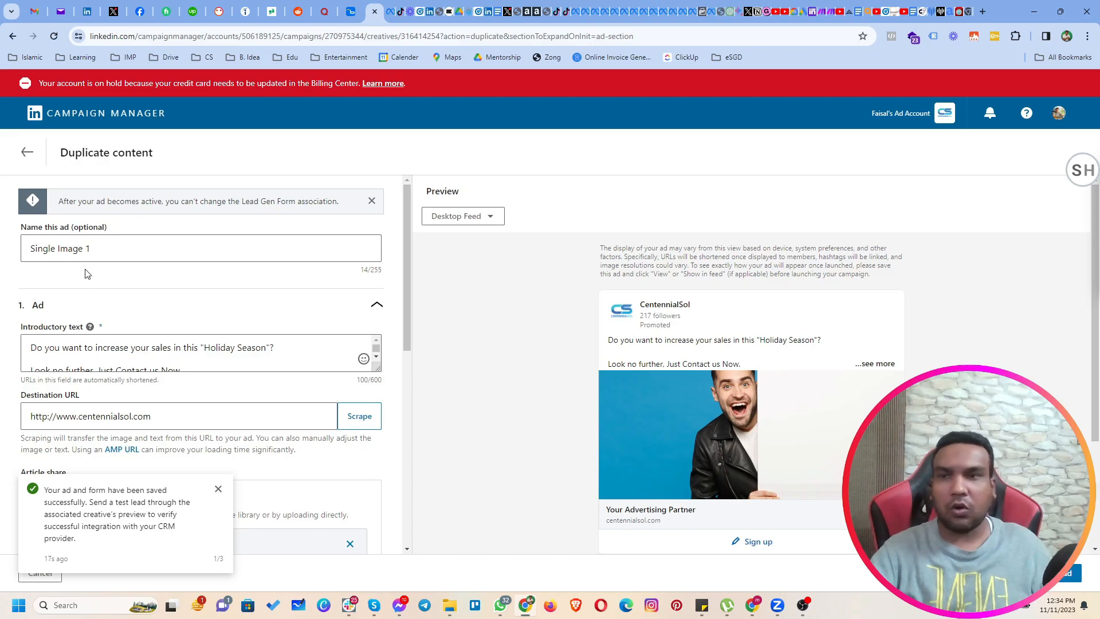
drag(85, 251, 99, 249)
text(2)
Remove the duplicate's image and upload "WhatsApp Image 2023-10-30 at 11.45.41_050d9c23.jpg" from the Google Ads Images folder under AdsWisard on drive D.
scroll(195, 328, down, 4)
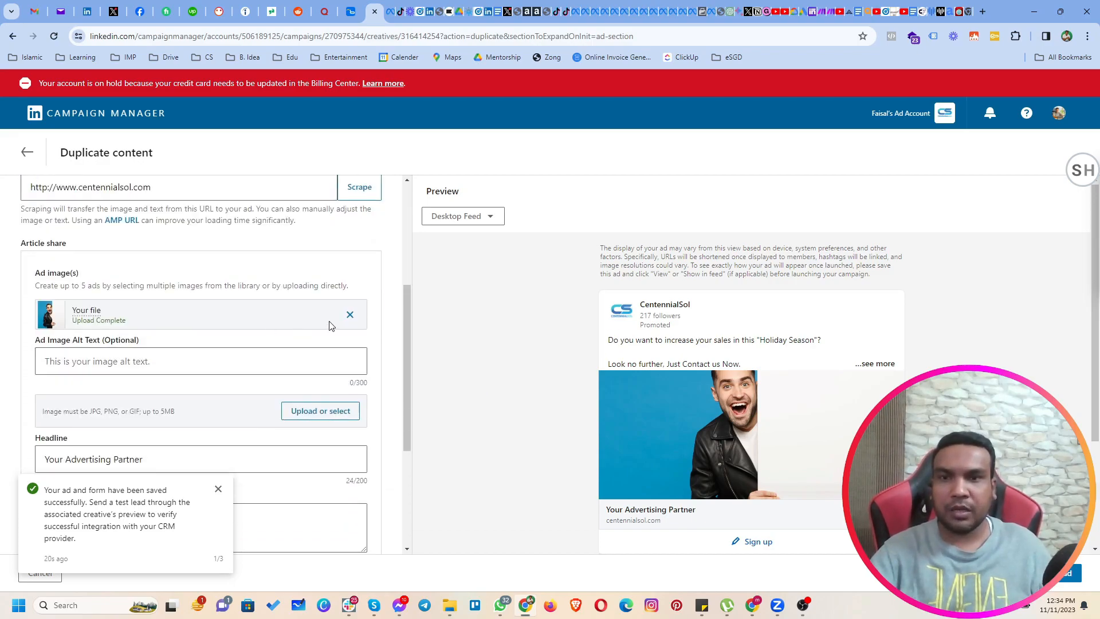
click(350, 314)
click(321, 317)
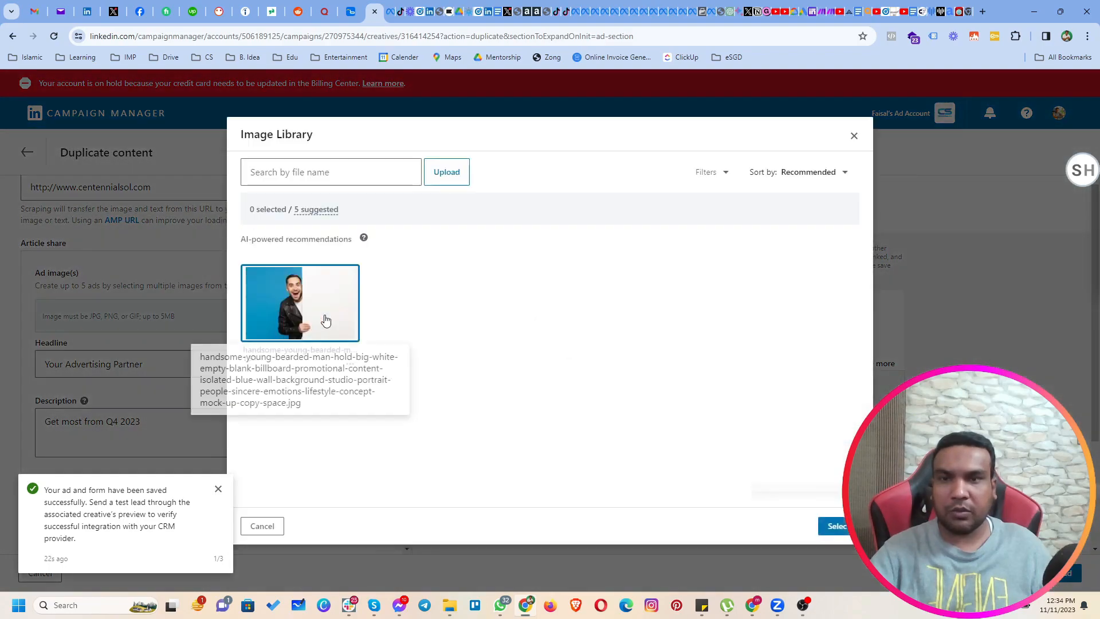
click(441, 175)
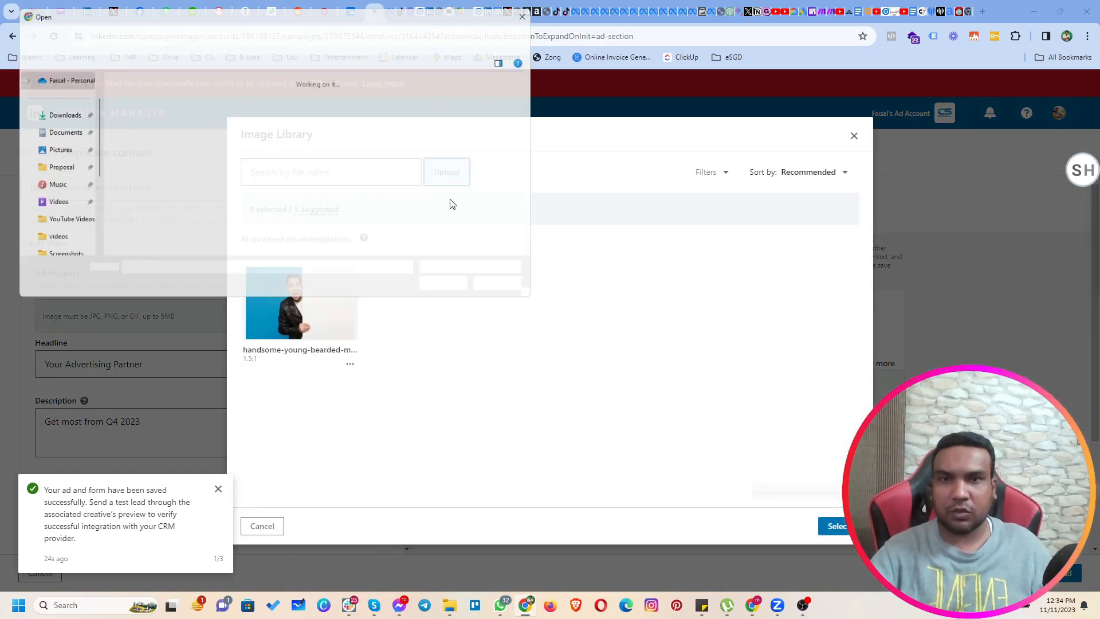
scroll(48, 219, down, 3)
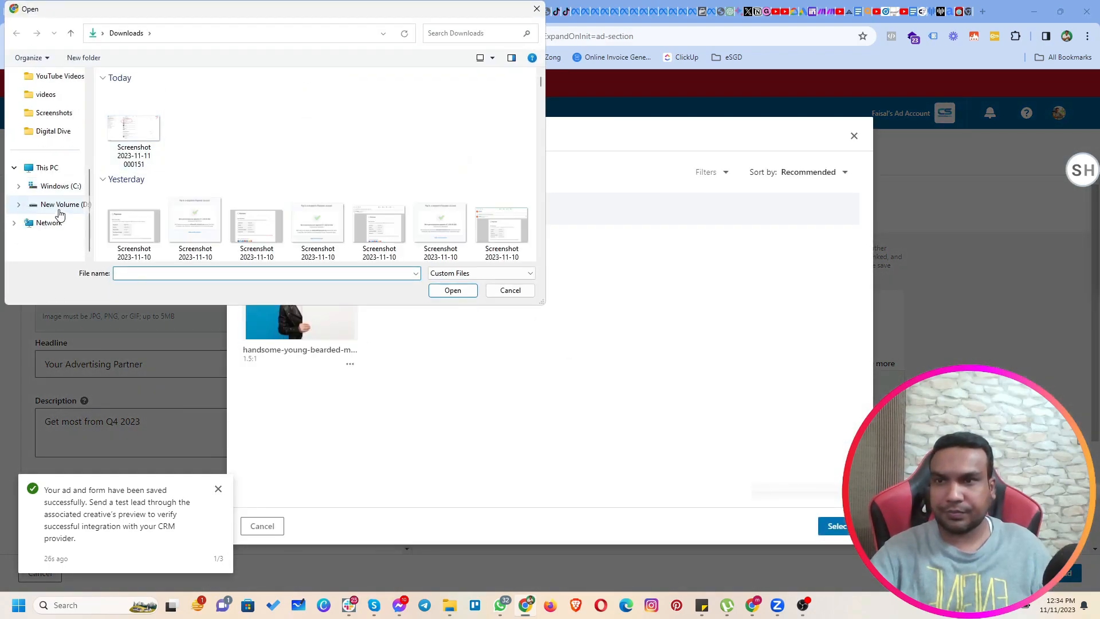
click(55, 205)
double_click(254, 109)
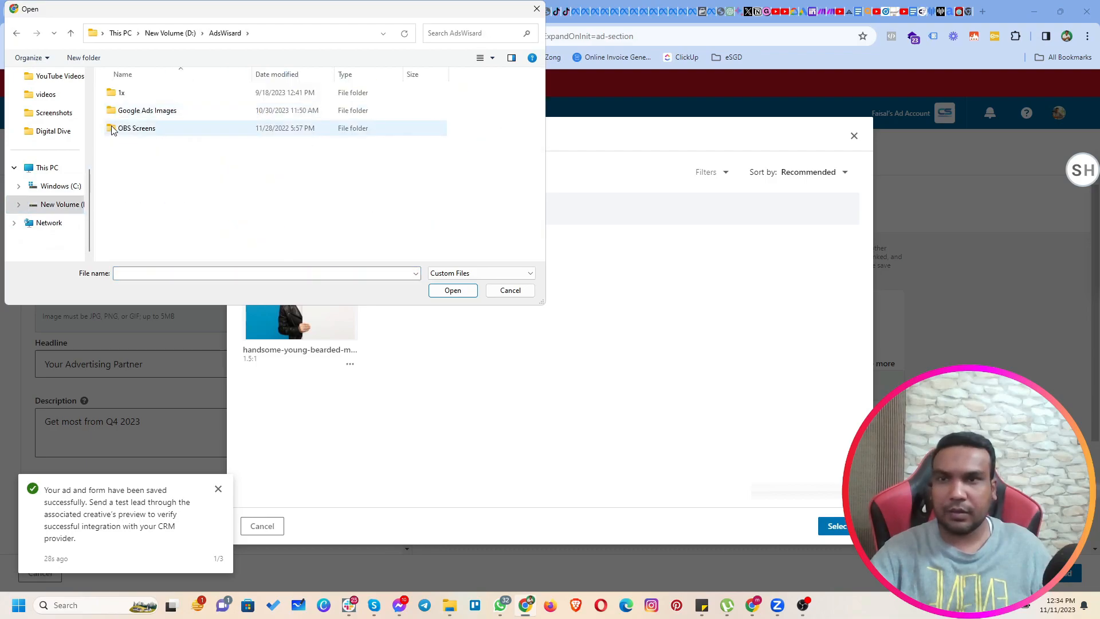
double_click(135, 109)
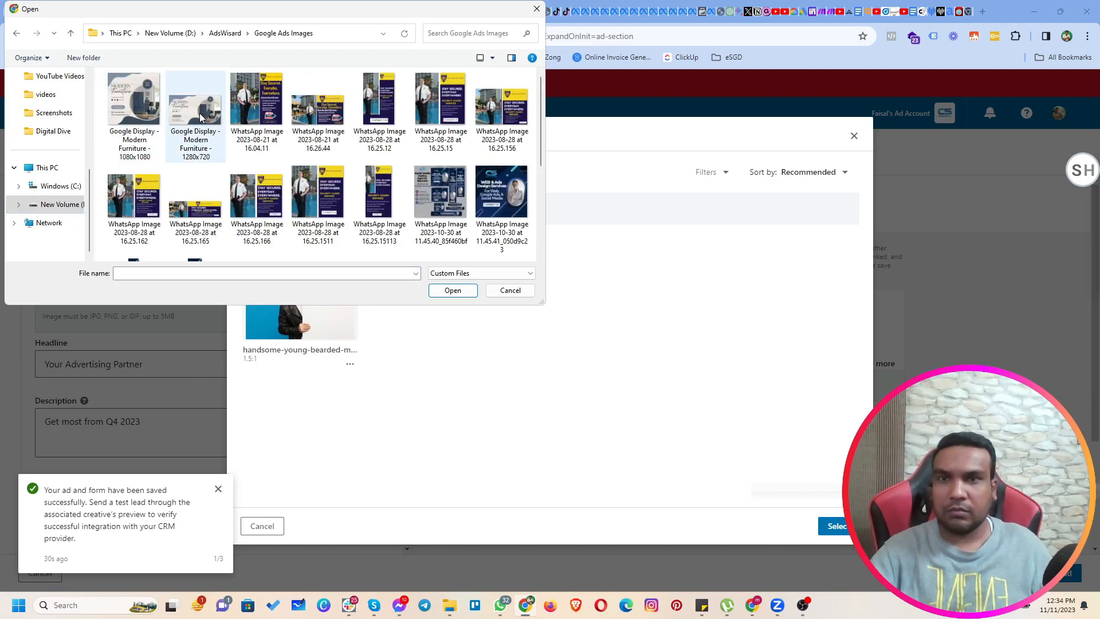
double_click(507, 182)
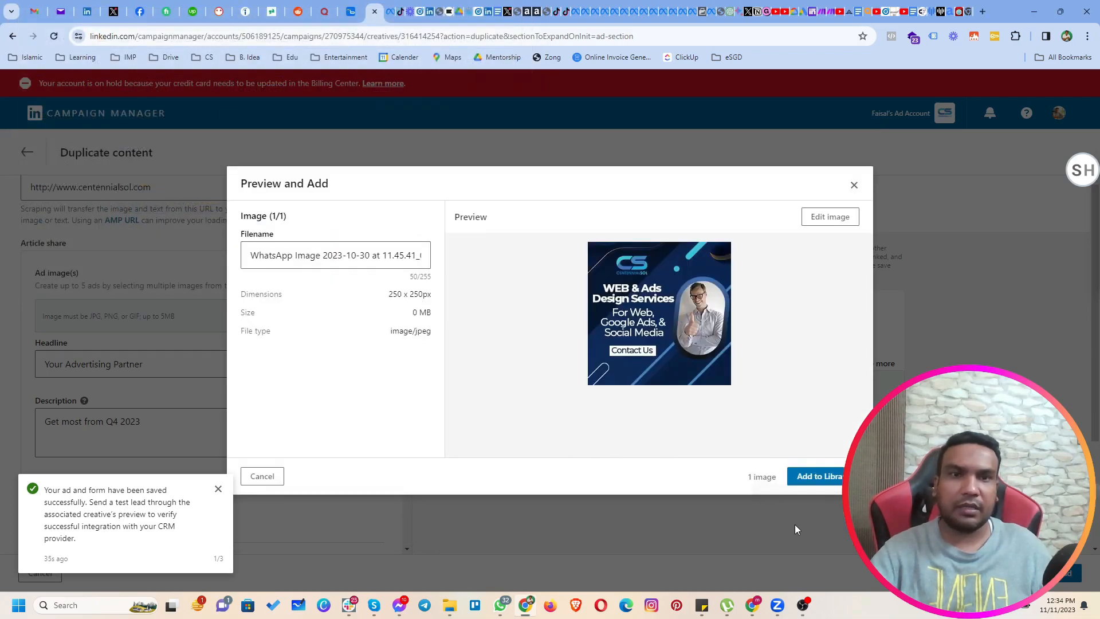
Add the uploaded image to the library, use it as the ad image, and save the duplicated ad.
click(824, 477)
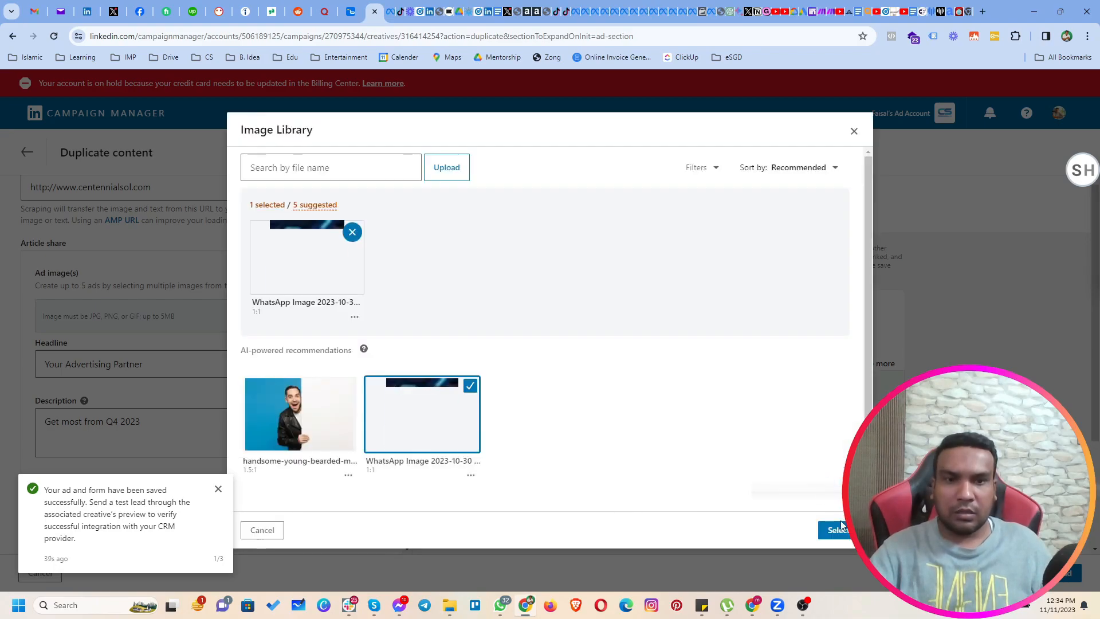
click(835, 529)
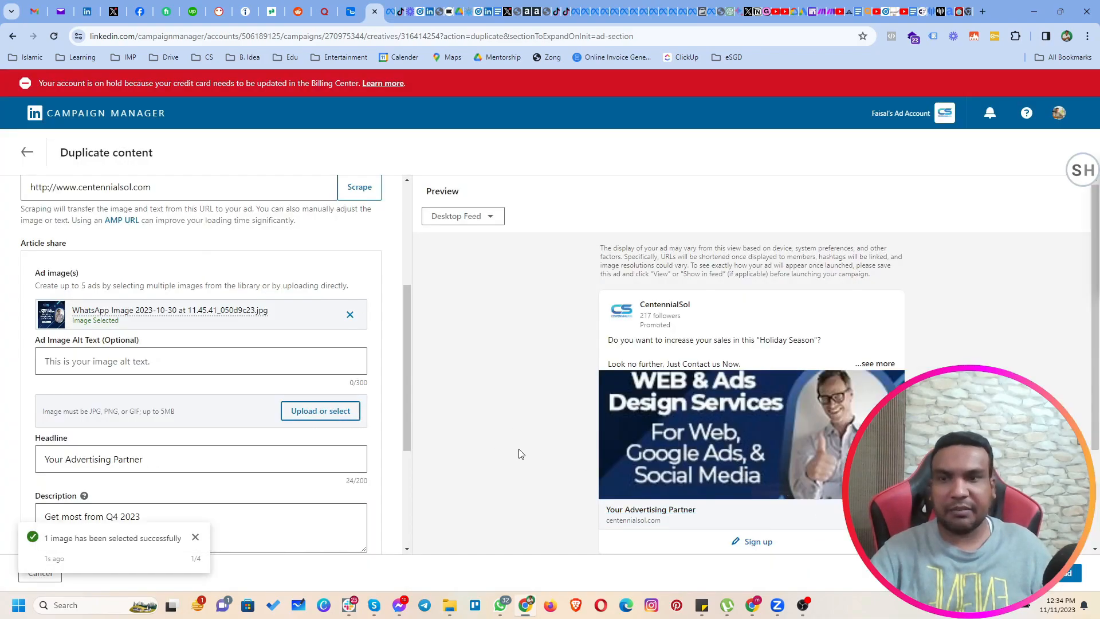
click(1066, 572)
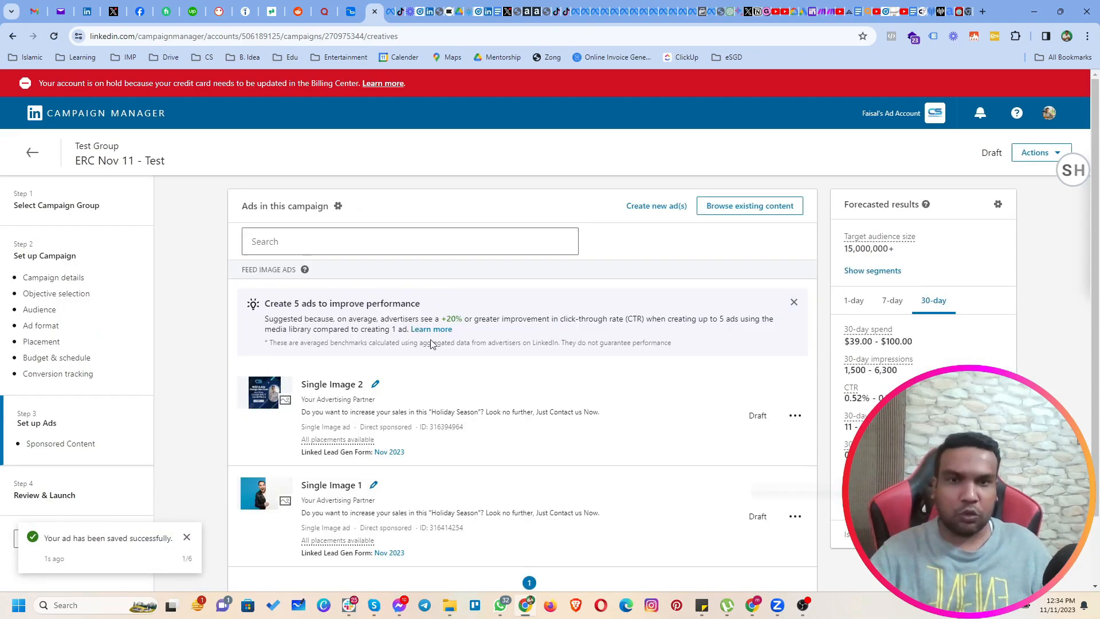
Preview the Single Image 1 ad in the feed, examine its sign-up form and contact-time options, and close the preview.
scroll(605, 447, down, 1)
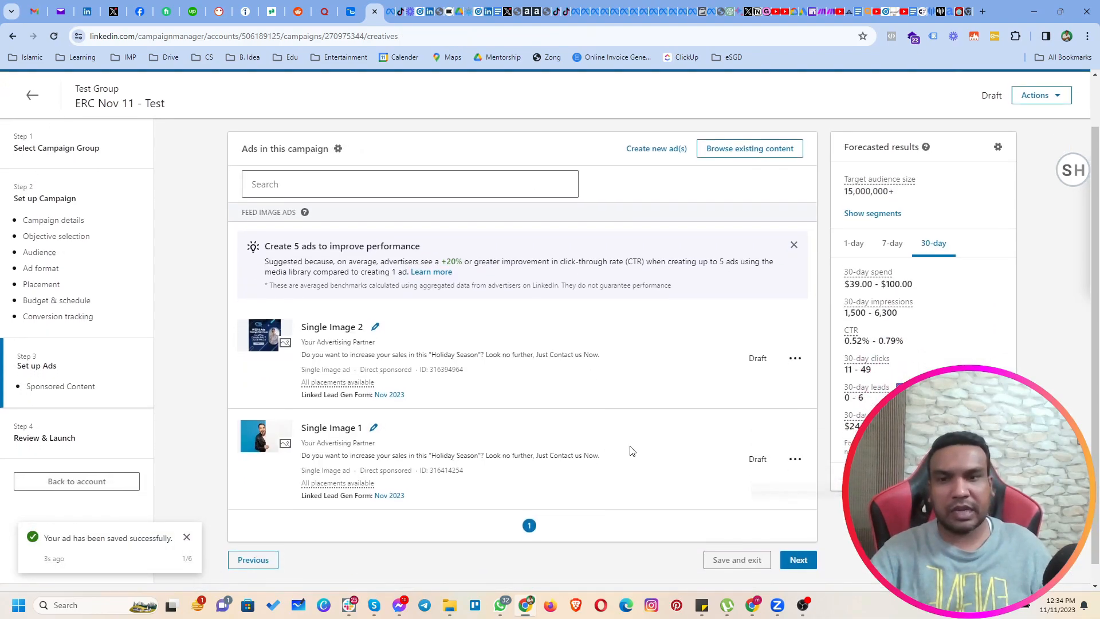
click(795, 461)
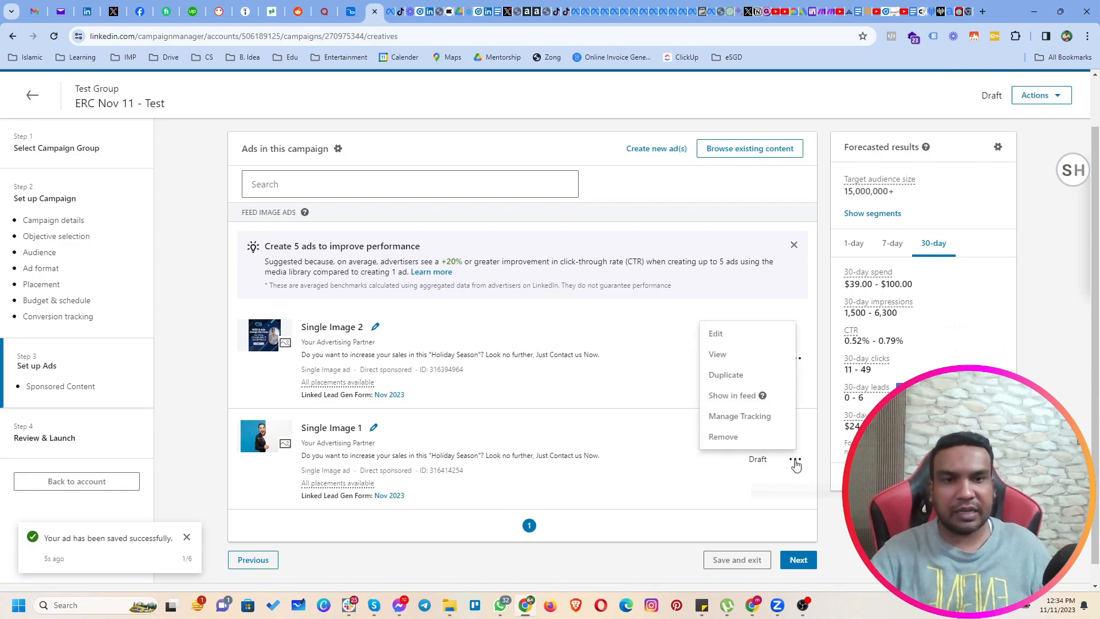
click(739, 395)
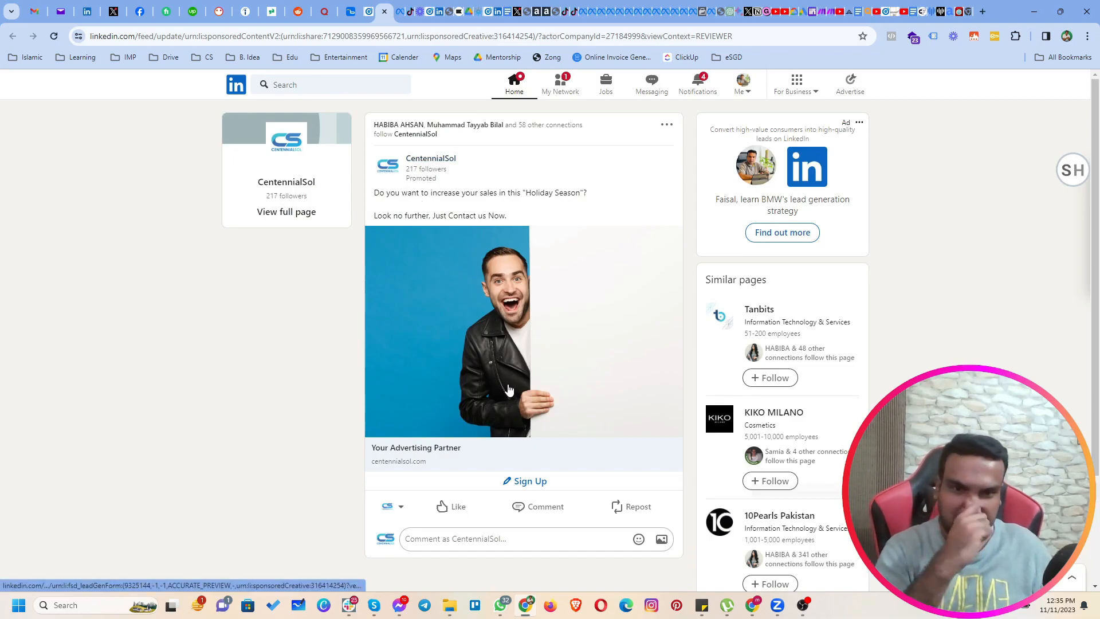
click(523, 483)
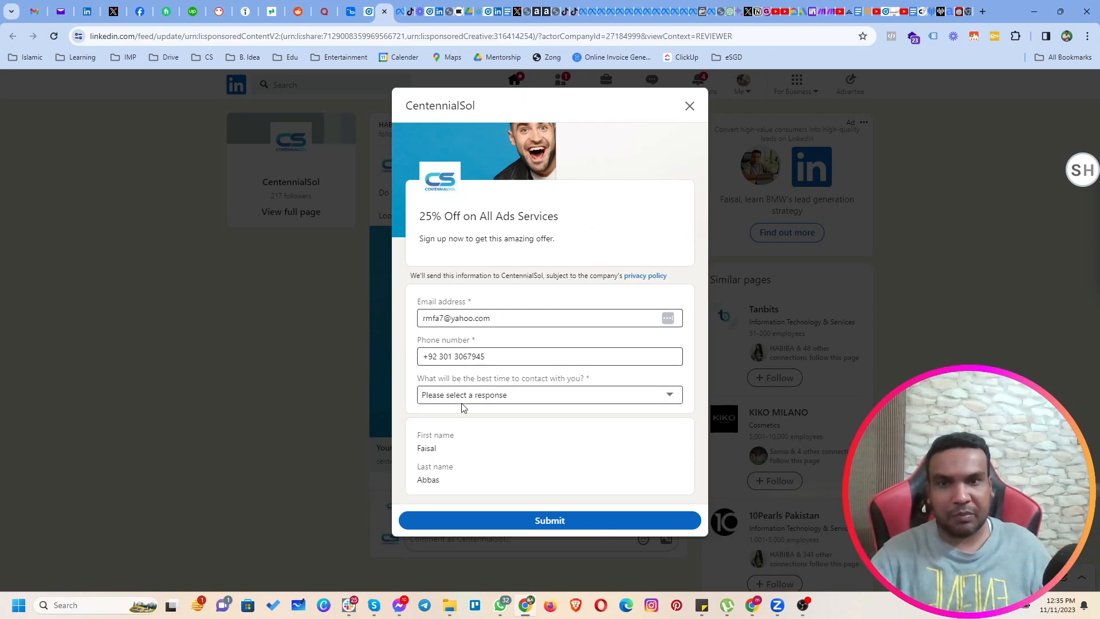
click(479, 398)
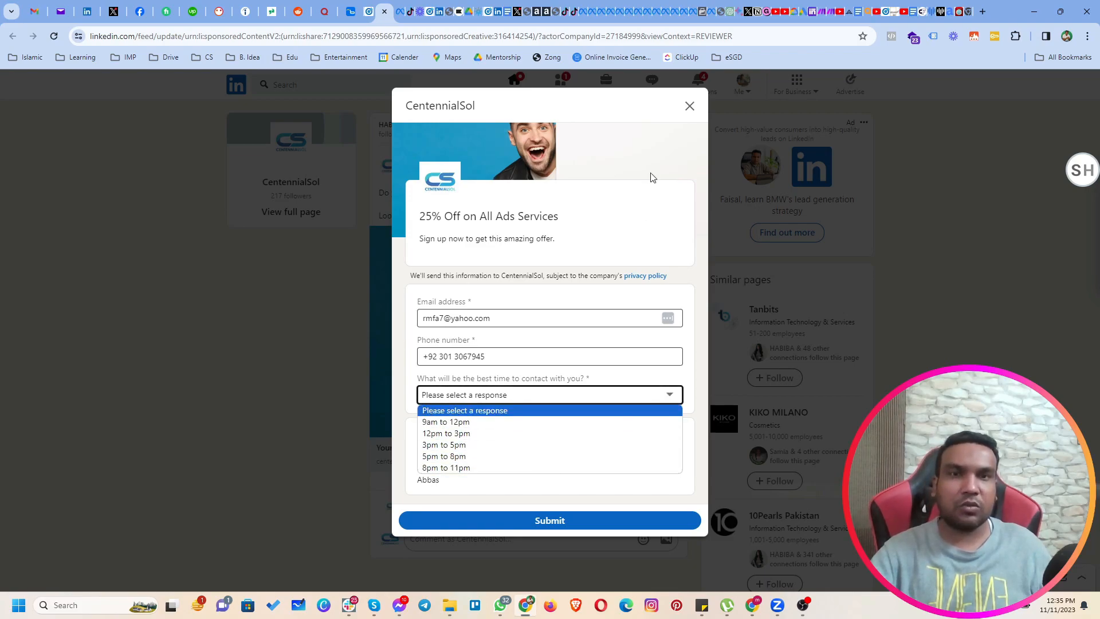
click(690, 106)
click(689, 106)
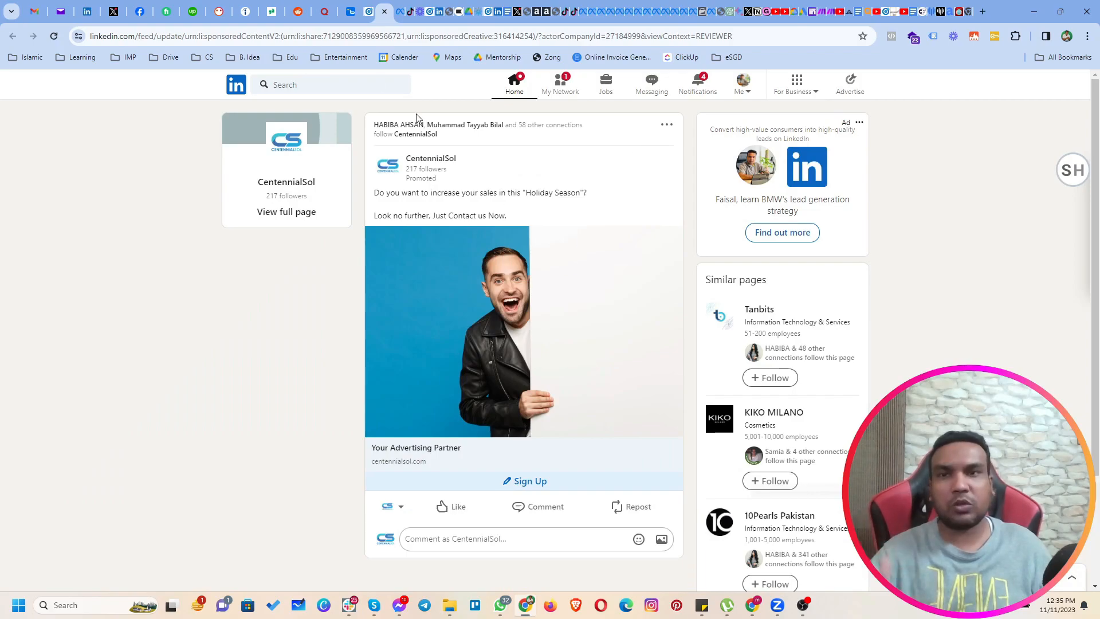
click(384, 12)
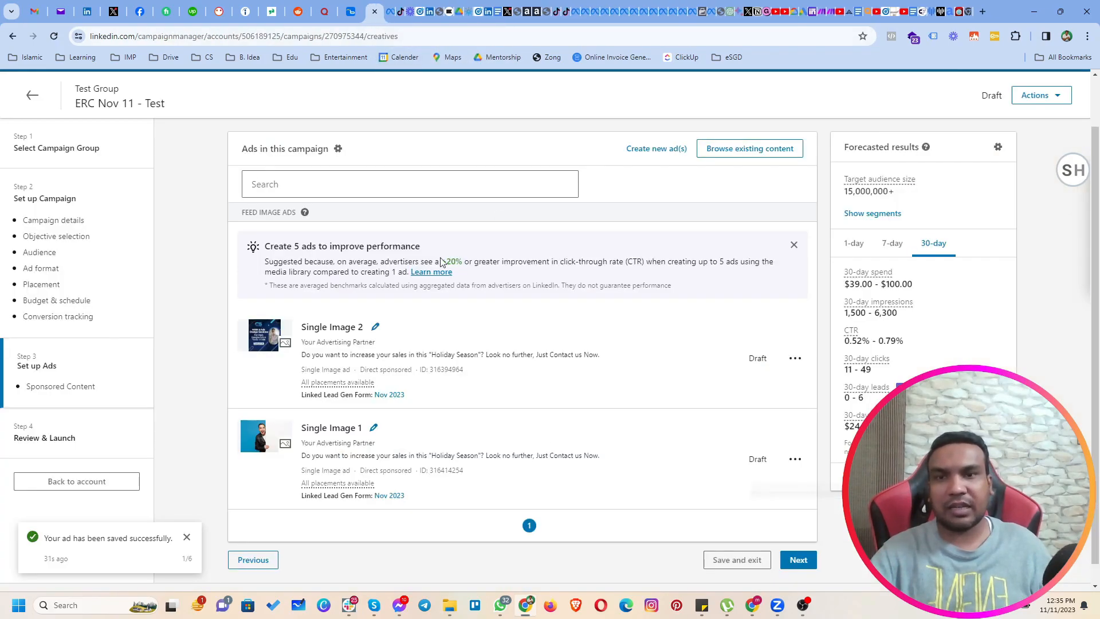
Advance the campaign to the review and launch stage and check its group, audience, budget and schedule settings.
click(803, 564)
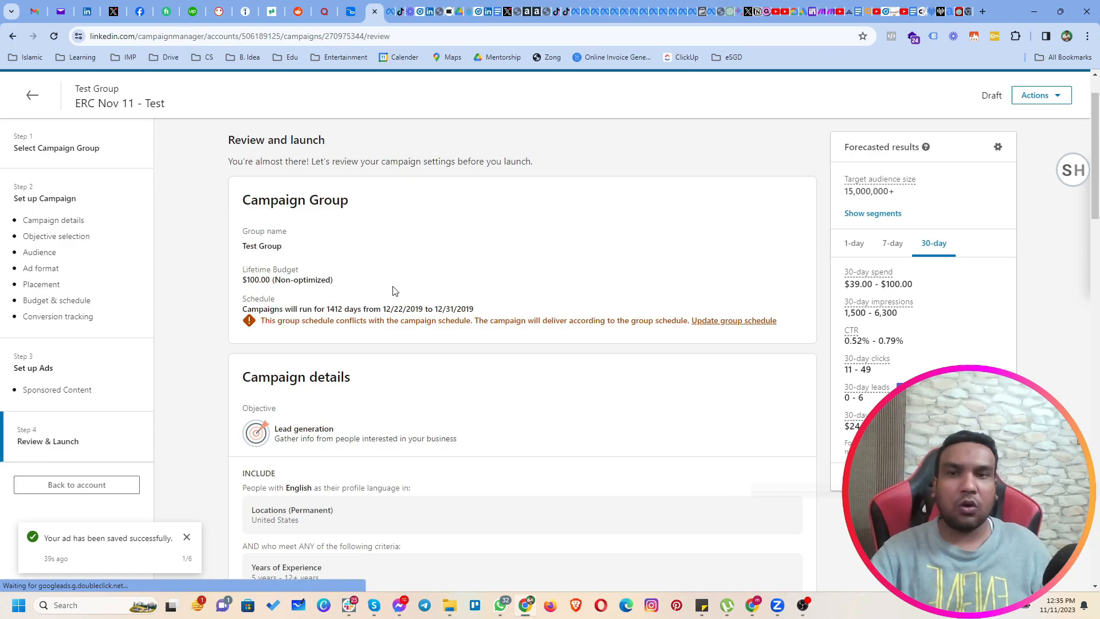
scroll(600, 392, down, 10)
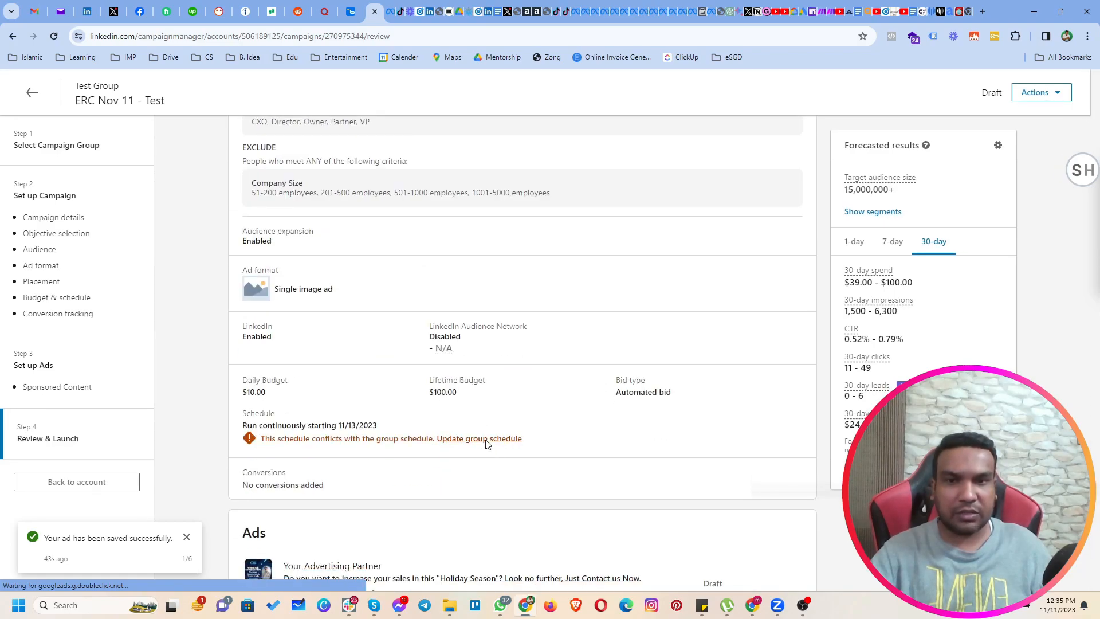
Try to update the campaign group's schedule with the end date 11/30/2019.
click(484, 439)
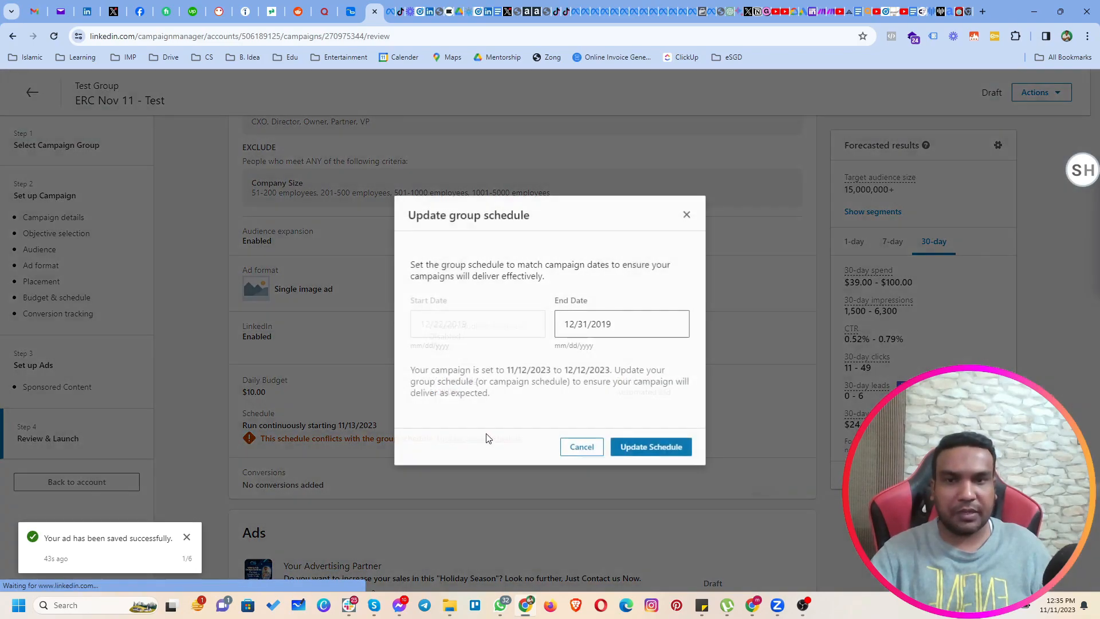
click(595, 329)
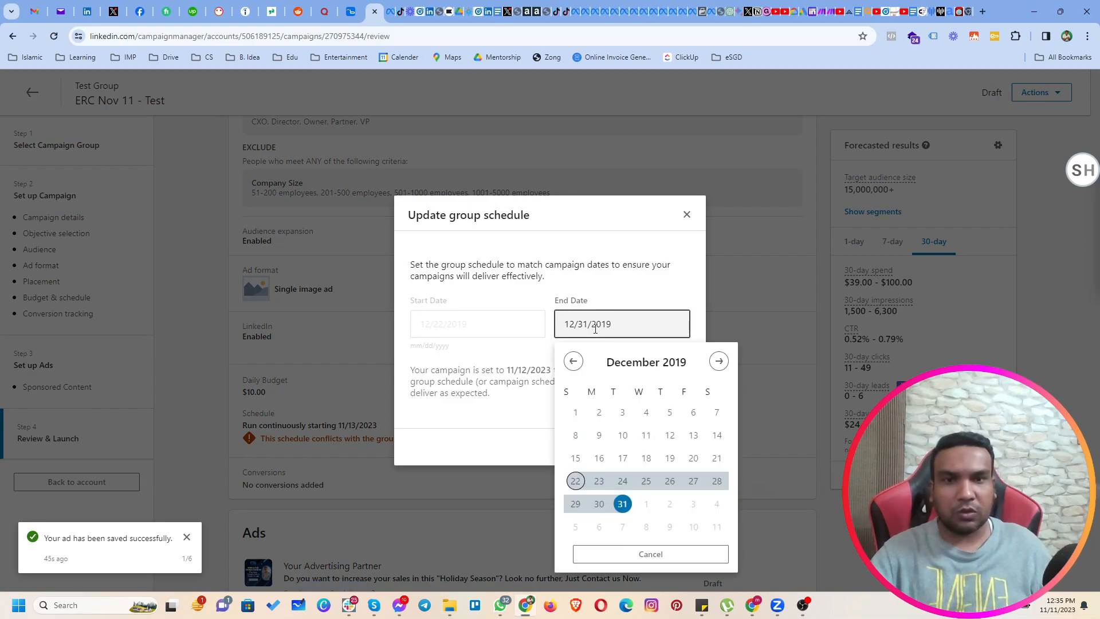
click(577, 412)
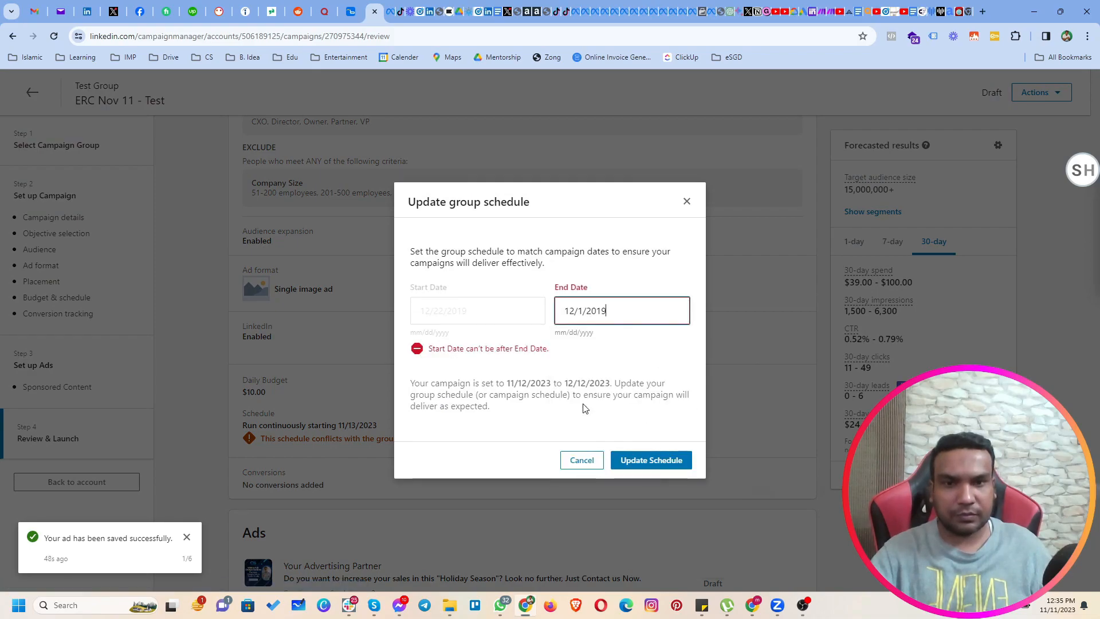
click(593, 313)
click(572, 348)
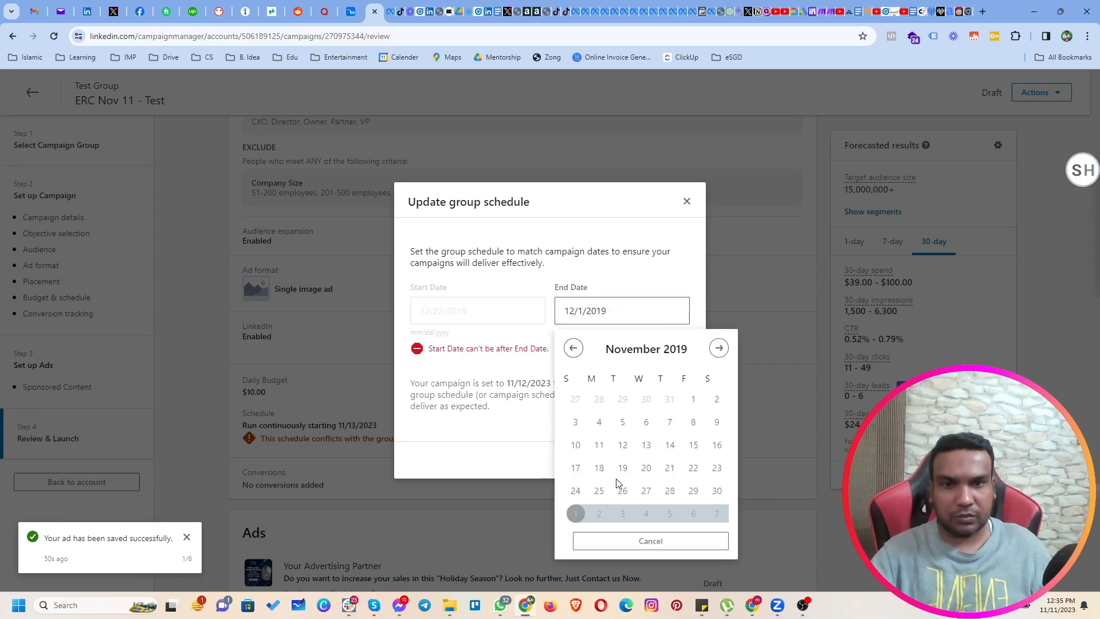
click(717, 490)
click(653, 461)
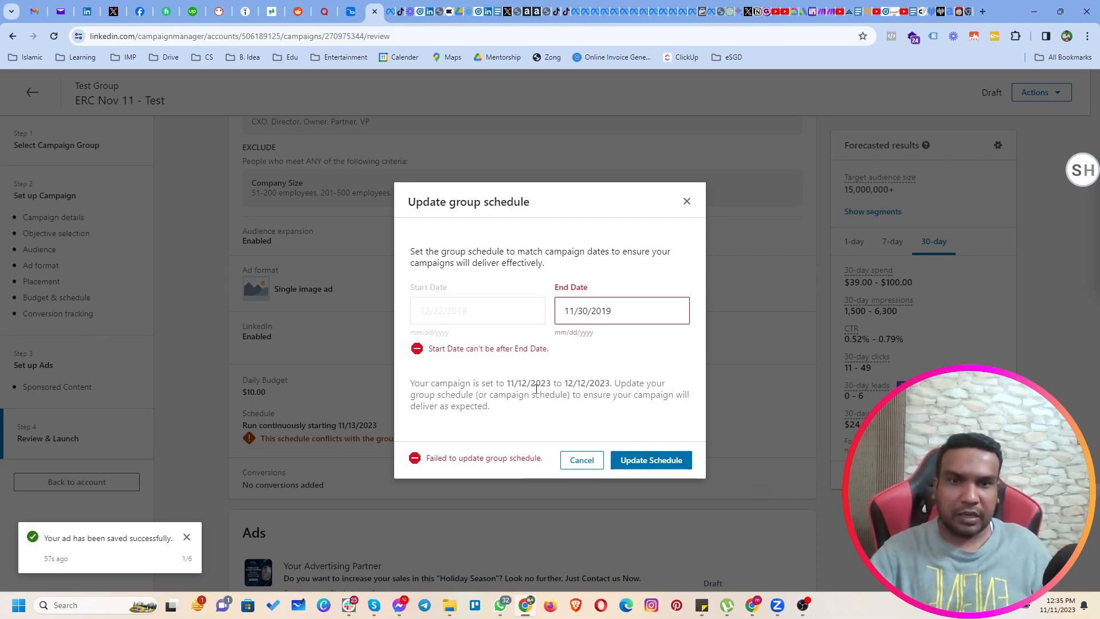
Try the end date 12/12/2019 for the group schedule and cancel the schedule update.
click(621, 313)
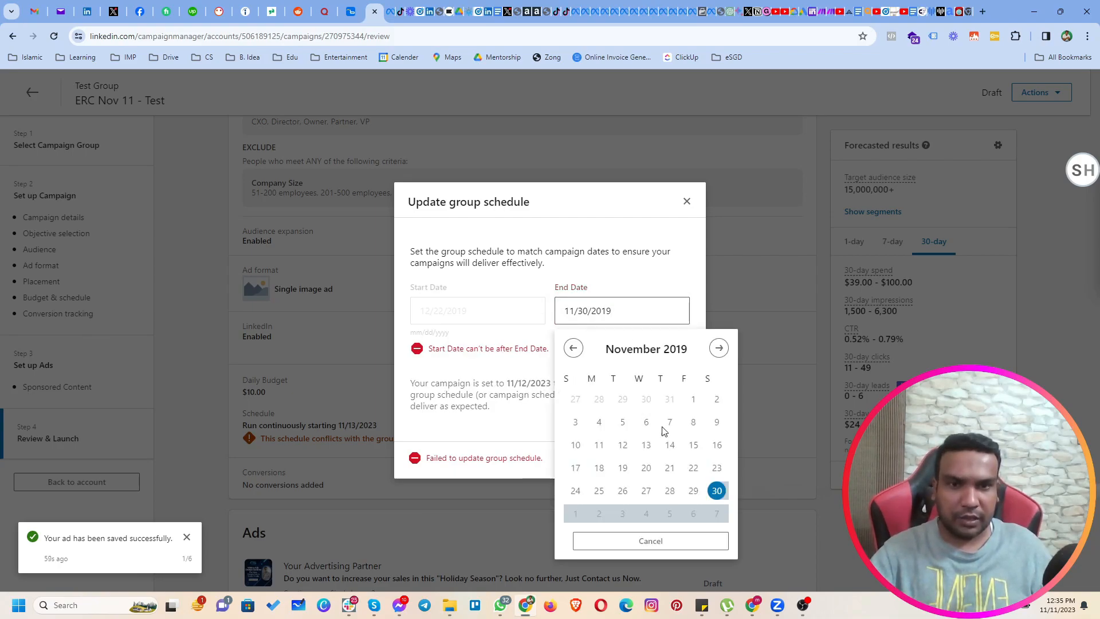
click(719, 349)
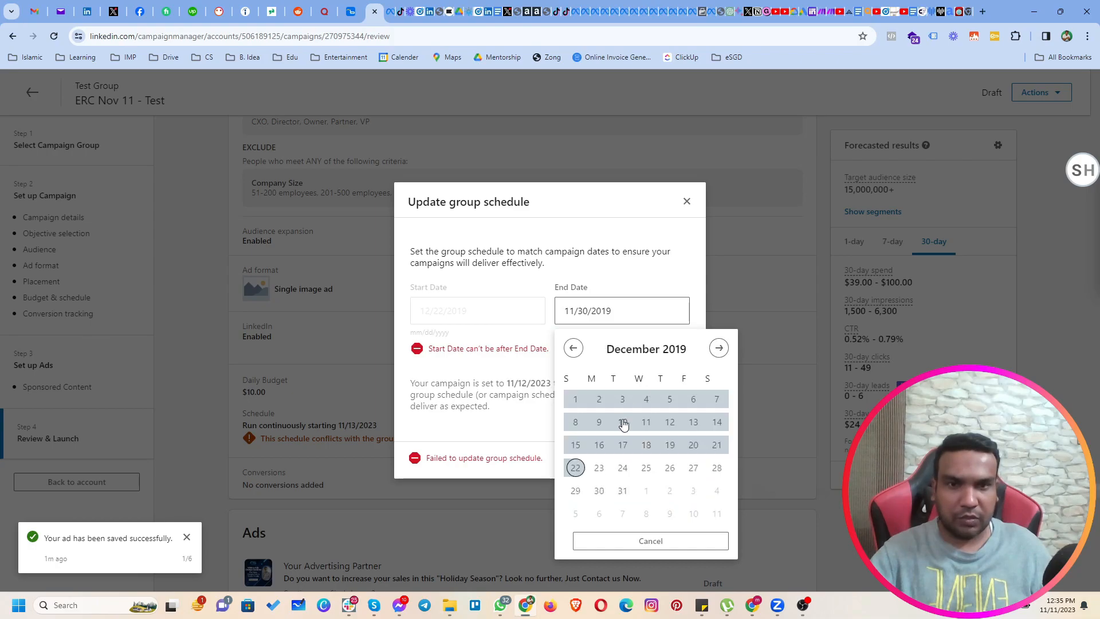
click(666, 424)
click(651, 468)
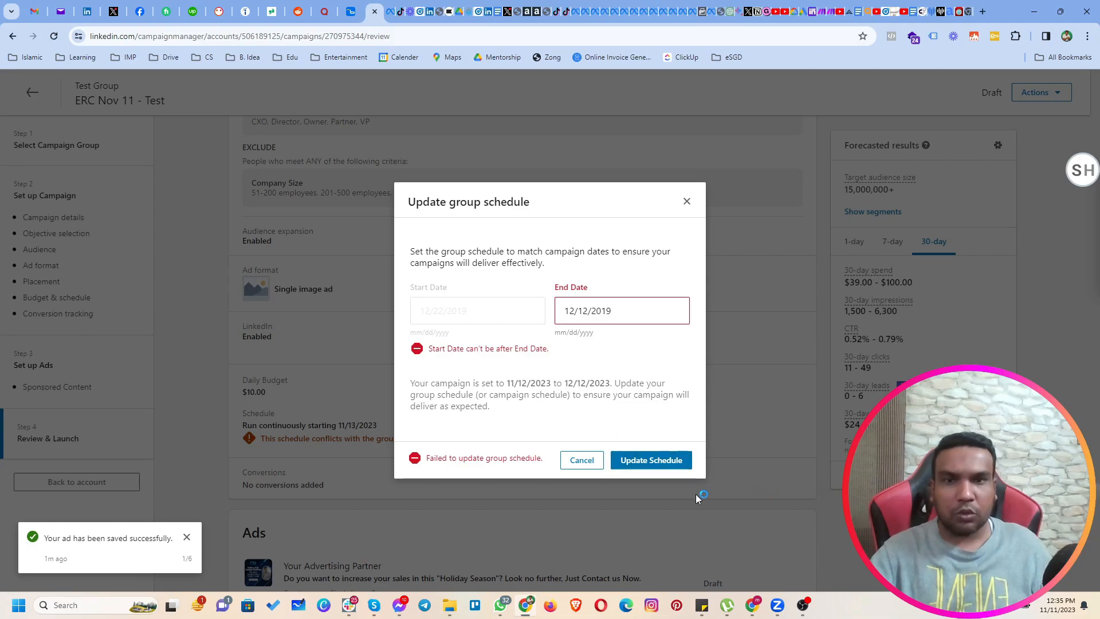
click(582, 461)
Review the ads, business information and payment sections, and save and exit the campaign without launching it.
scroll(669, 467, down, 8)
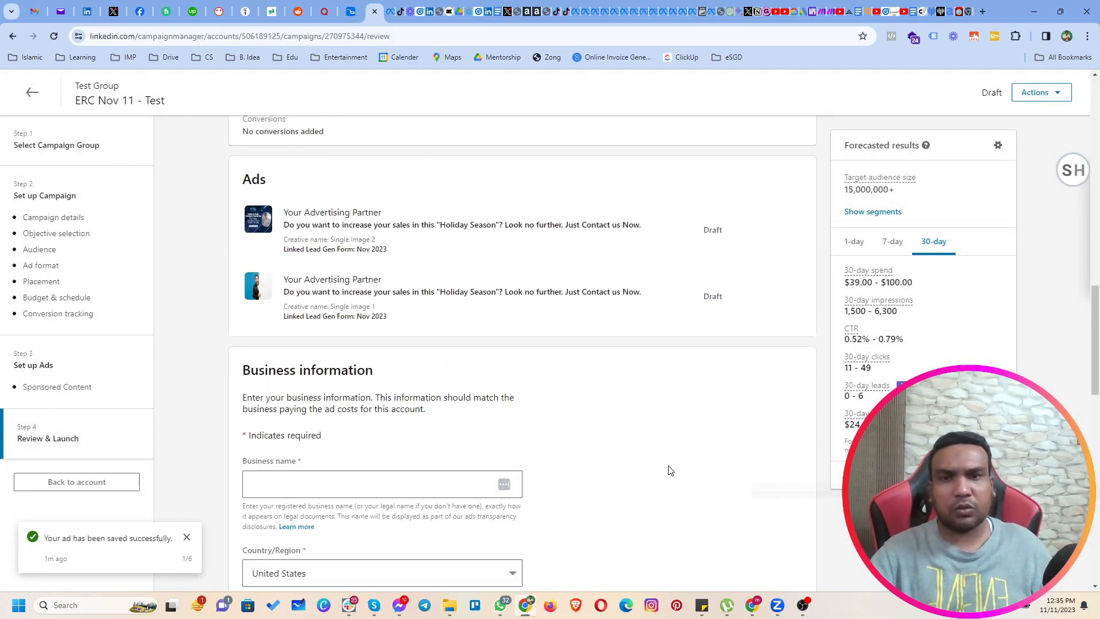
scroll(670, 468, down, 2)
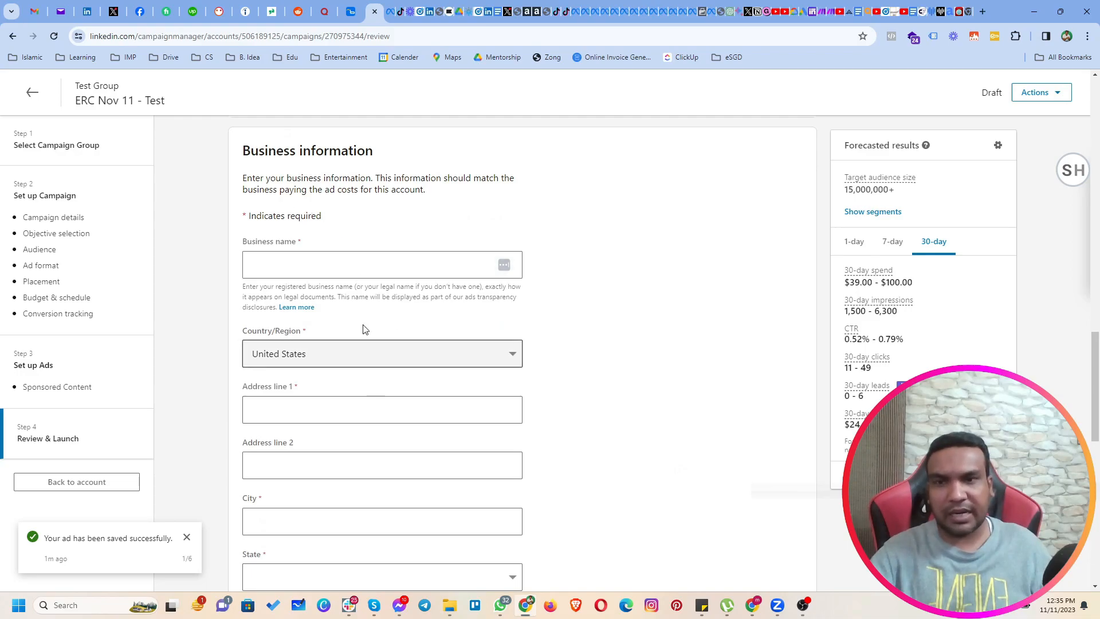
scroll(635, 222, up, 1)
scroll(632, 221, down, 2)
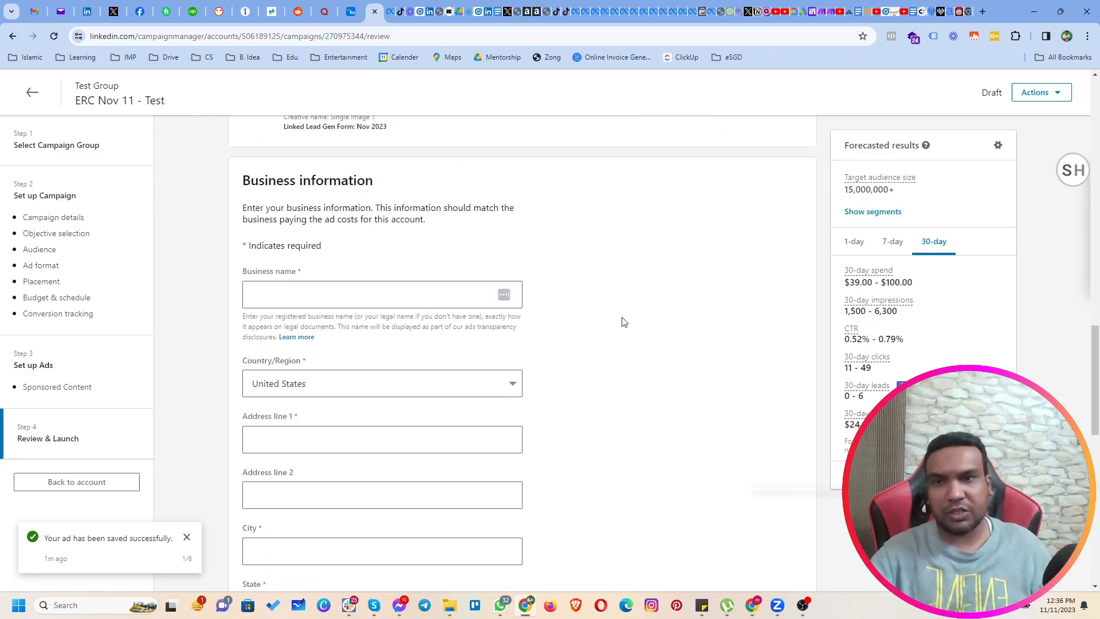
scroll(459, 355, down, 7)
scroll(462, 367, down, 5)
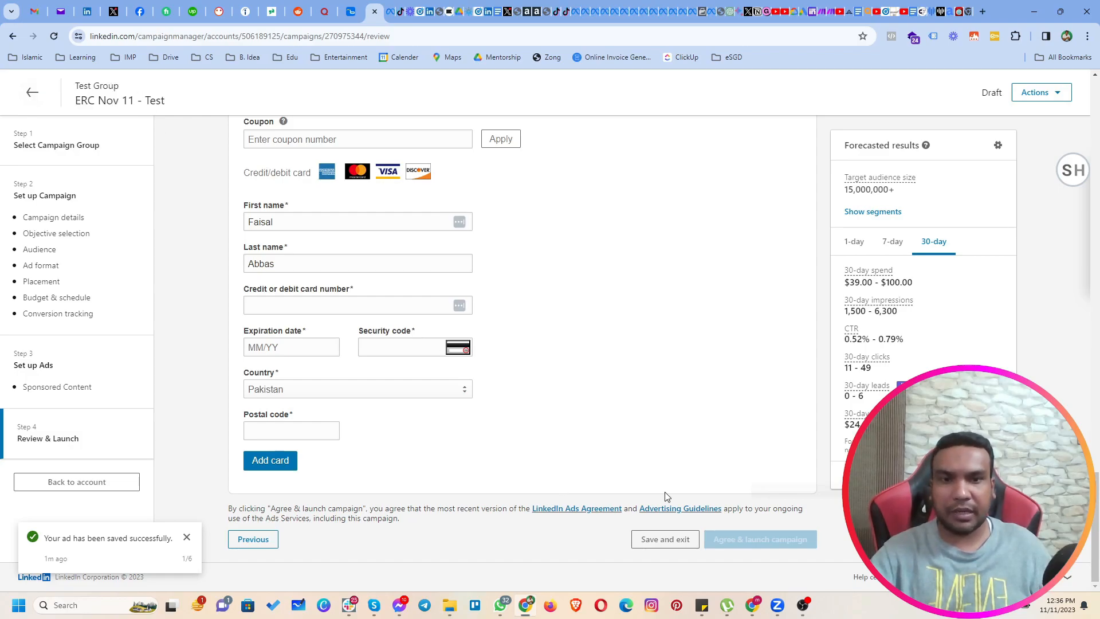
click(664, 540)
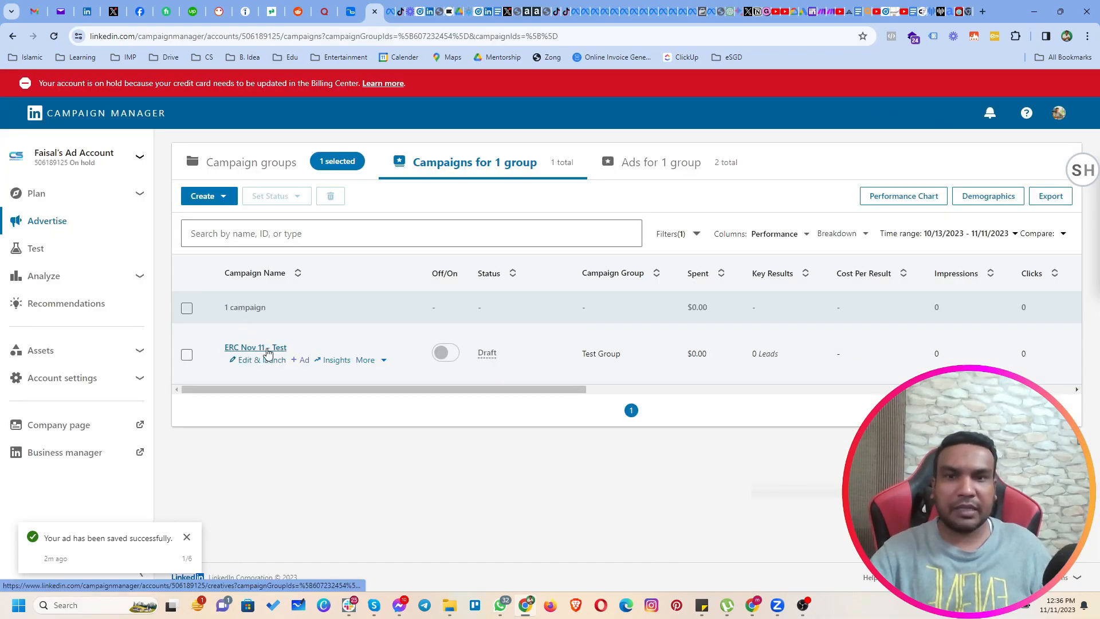
Examine the conversion, lead and cost columns for the ERC Nov 11 - Test campaign in the performance table.
drag(491, 390, 900, 410)
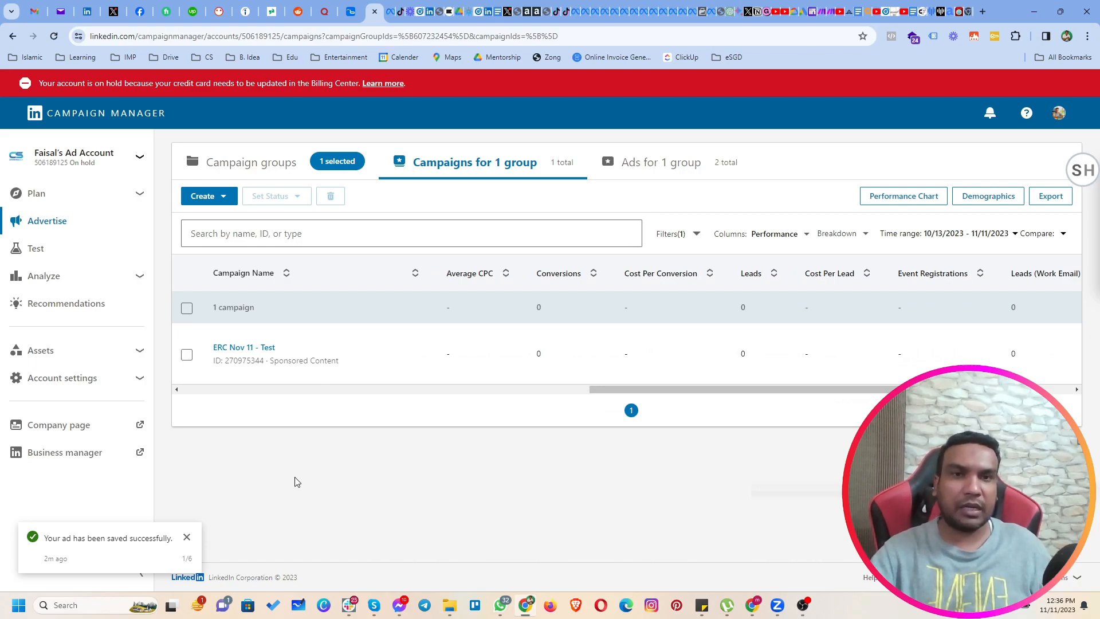
drag(821, 388, 898, 390)
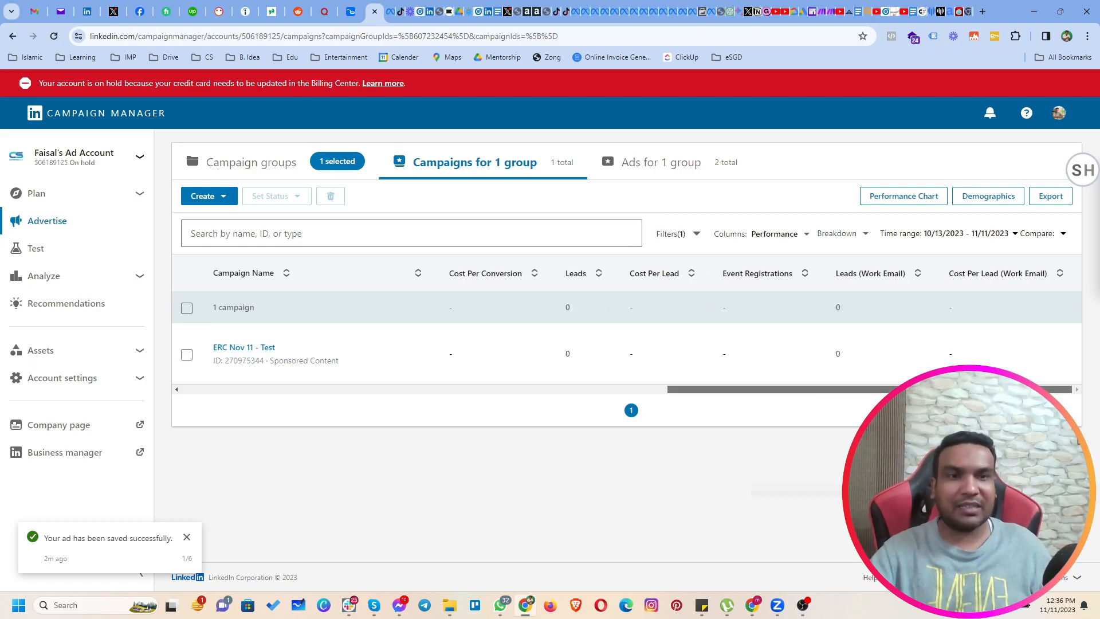